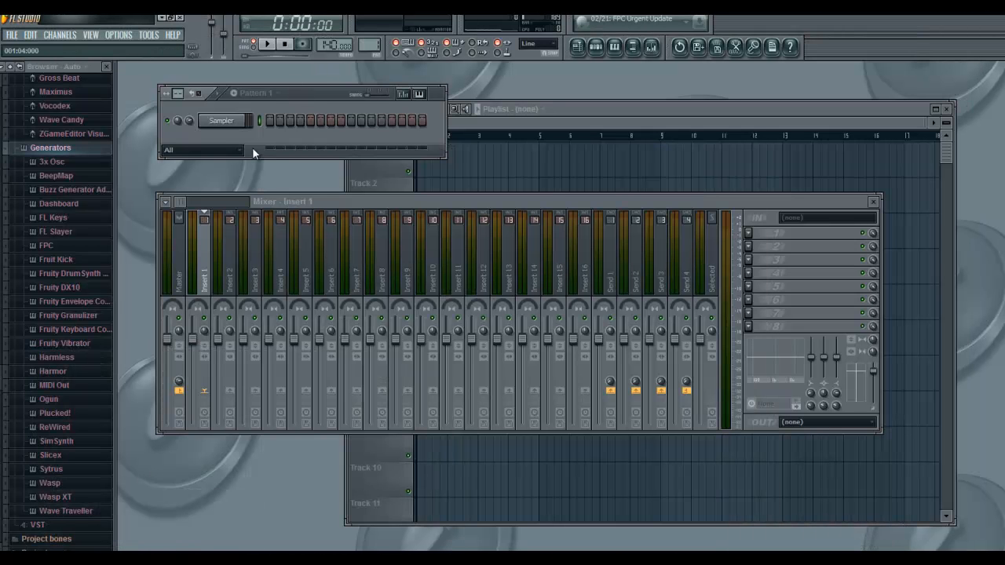
Replace the Sampler channel in Pattern 1 with the Massive synthesizer.
{"action": "right_click", "coordinate": [227, 119]}
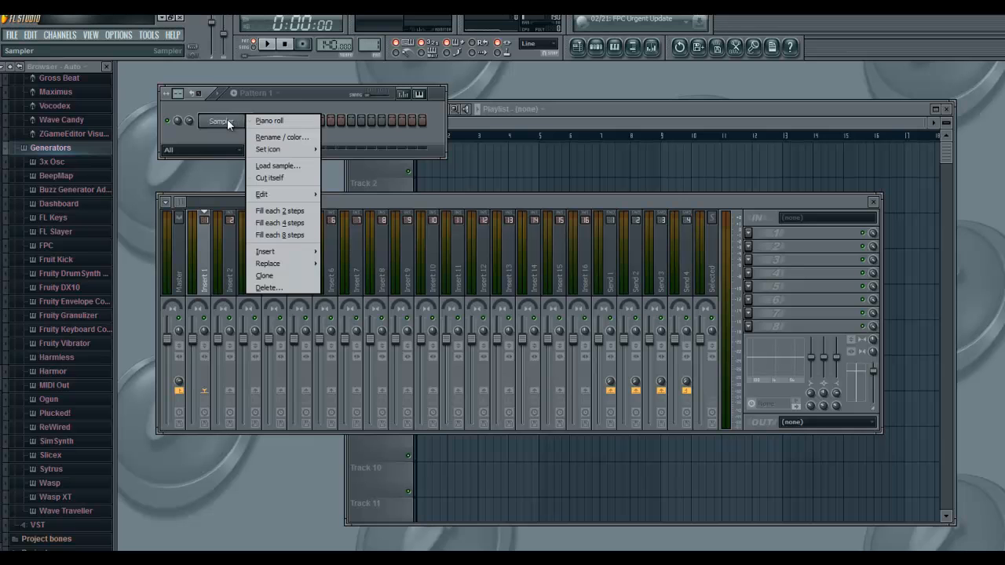
{"action": "mouse_move", "coordinate": [297, 267]}
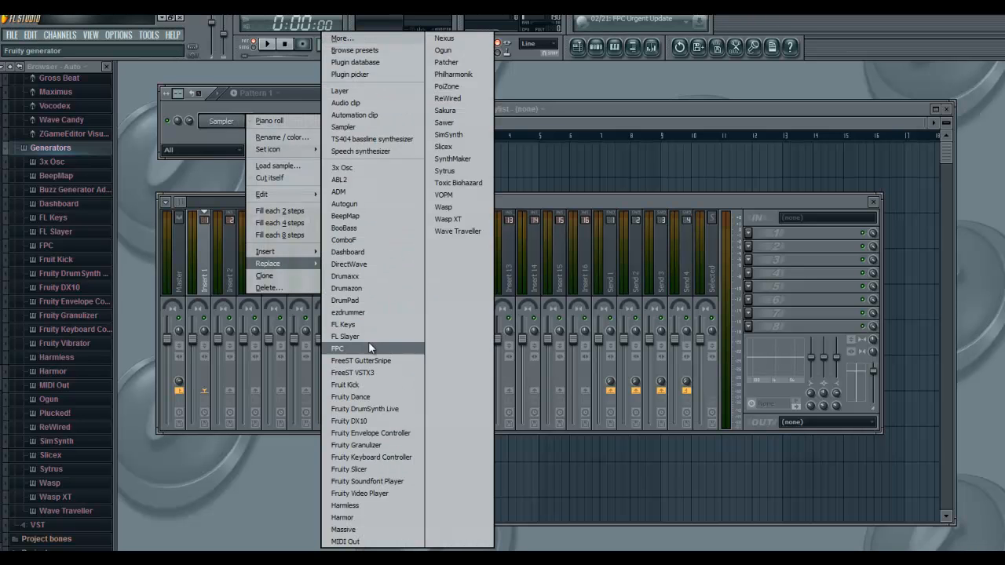
{"action": "left_click", "coordinate": [391, 531]}
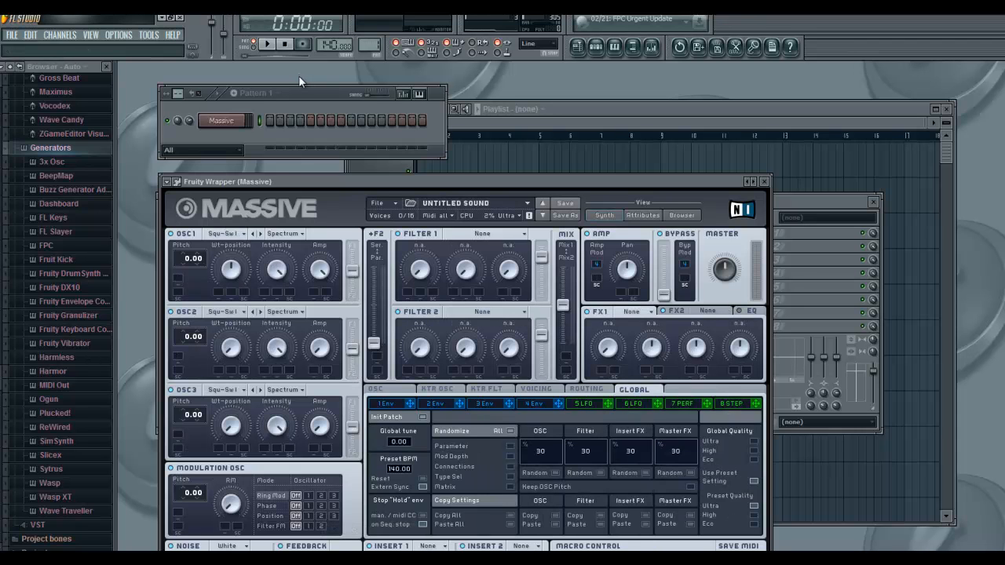
Load the 3 Octave Sub preset in Massive.
{"action": "left_click", "coordinate": [528, 205]}
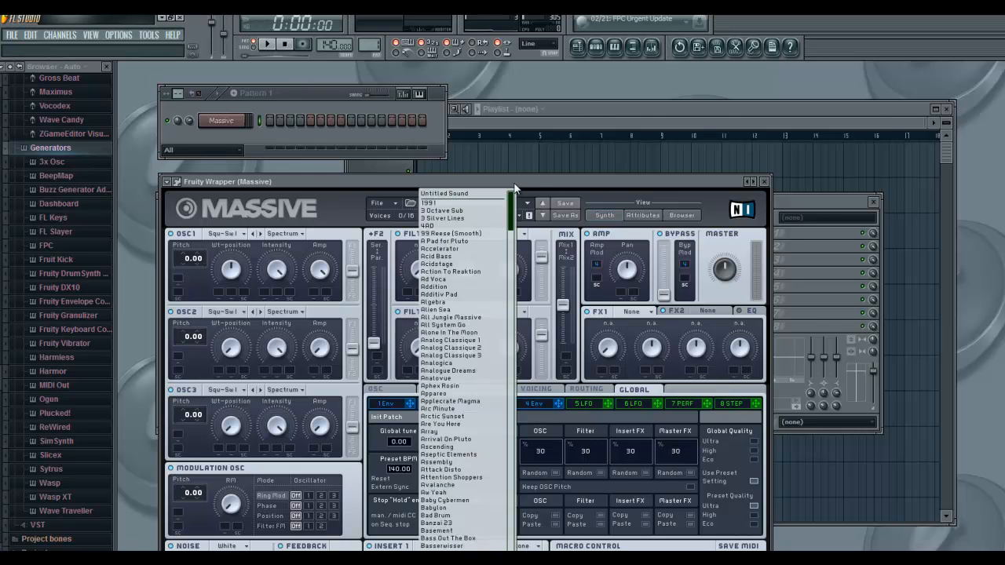
{"action": "left_click", "coordinate": [537, 177]}
{"action": "left_click_drag", "start_coordinate": [526, 184], "coordinate": [556, 105]}
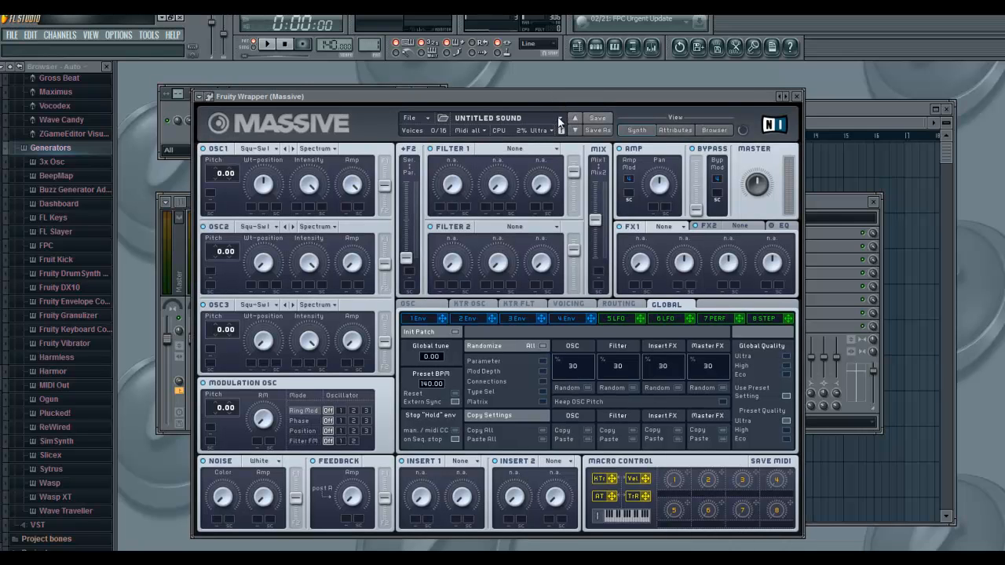
{"action": "left_click", "coordinate": [561, 118]}
{"action": "mouse_move", "coordinate": [543, 131]}
{"action": "left_mouse_down"}
{"action": "mouse_move", "coordinate": [543, 342]}
{"action": "mouse_move", "coordinate": [526, 124]}
{"action": "left_mouse_up"}
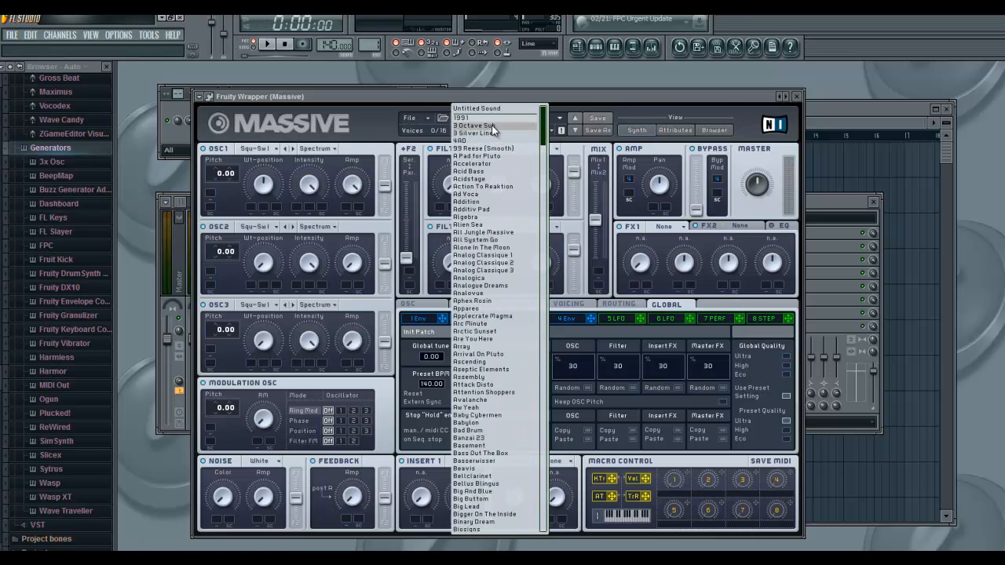
{"action": "left_click", "coordinate": [493, 127]}
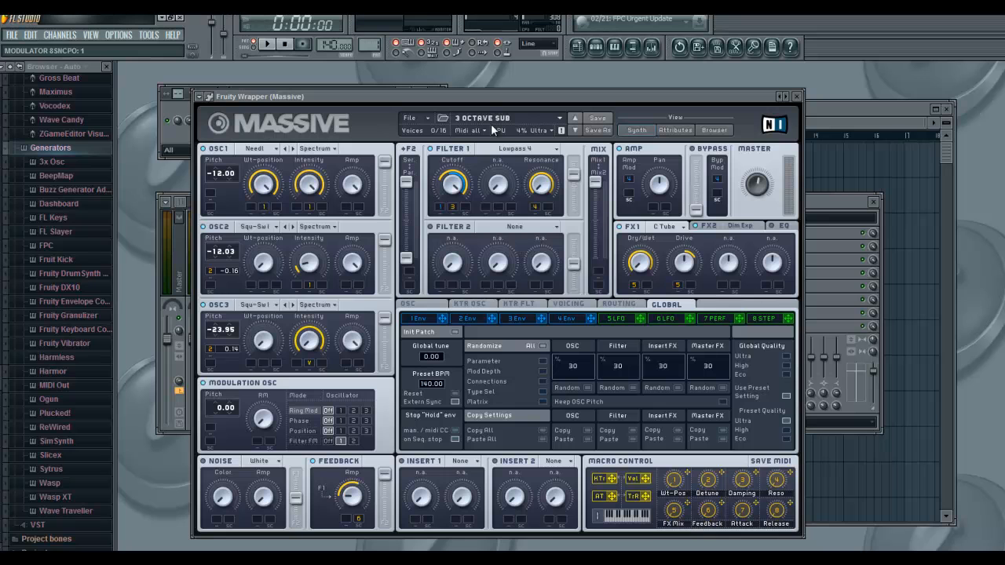
Play several test notes at different pitches to audition the 3 Octave Sub sound.
{"action": "key", "text": "z"}
{"action": "key", "text": "z"}
{"action": "key", "text": "q"}
{"action": "key", "text": "i"}
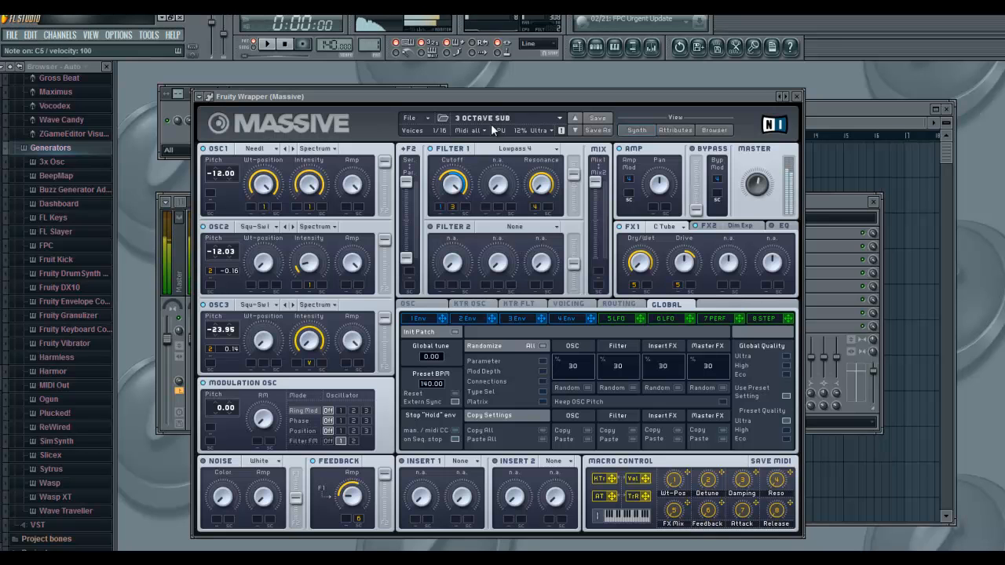
{"action": "key", "text": "t"}
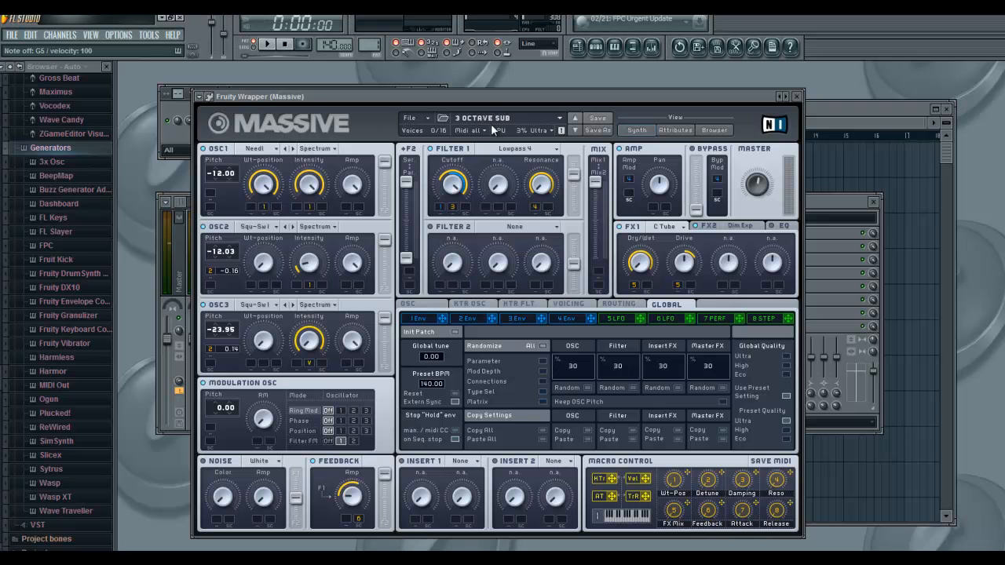
Show the mixer and set the Massive channel's target mixer track to 2.
{"action": "key", "text": "F9"}
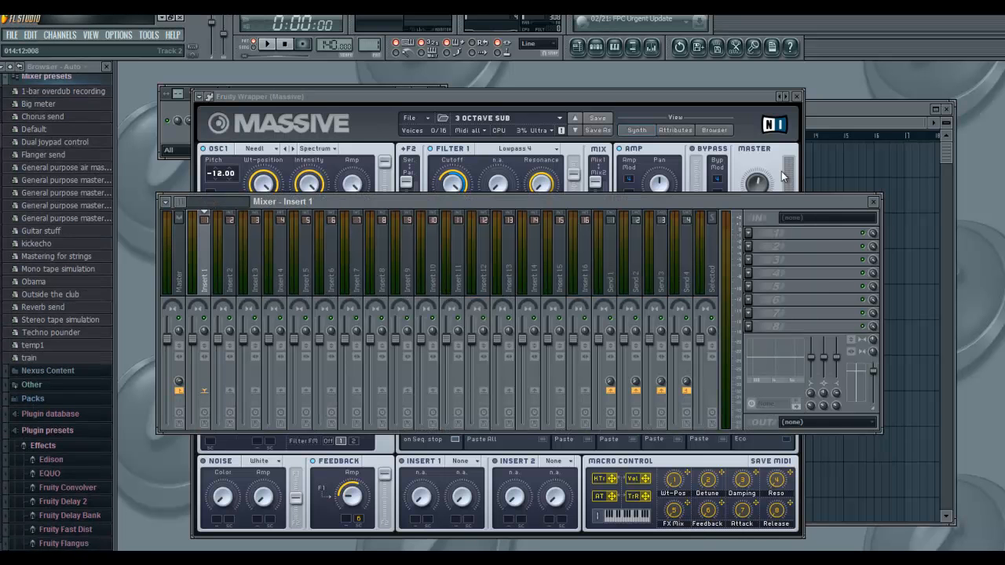
{"action": "left_click", "coordinate": [180, 108]}
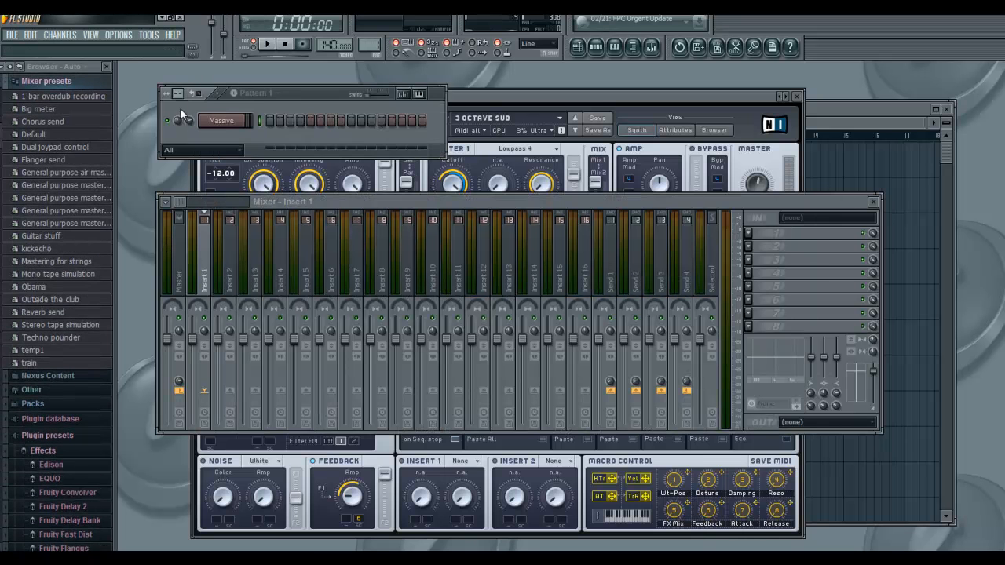
{"action": "left_click", "coordinate": [231, 122]}
{"action": "left_click_drag", "start_coordinate": [477, 100], "coordinate": [478, 161]}
{"action": "left_click", "coordinate": [681, 121]}
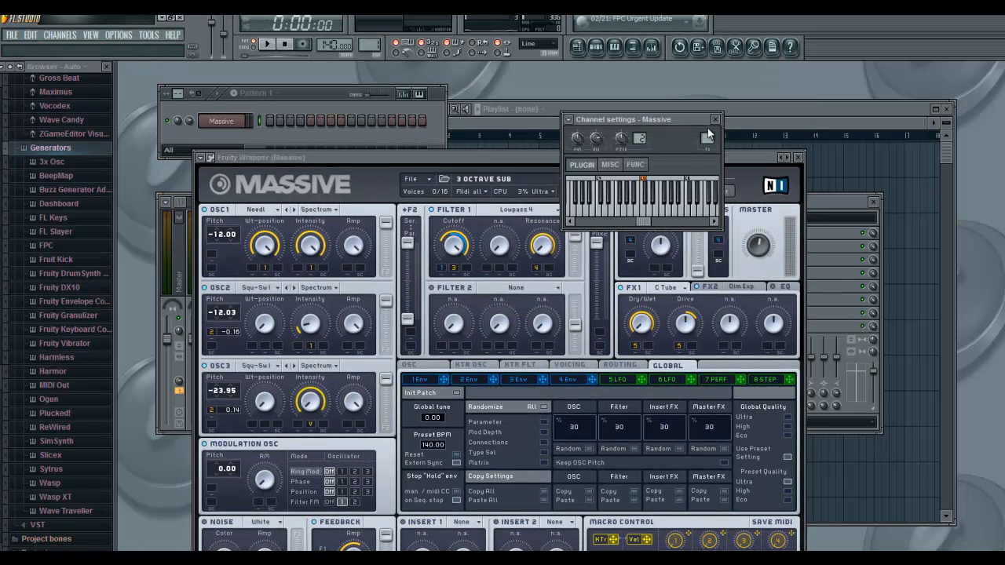
{"action": "left_click", "coordinate": [829, 197]}
{"action": "left_click", "coordinate": [209, 259]}
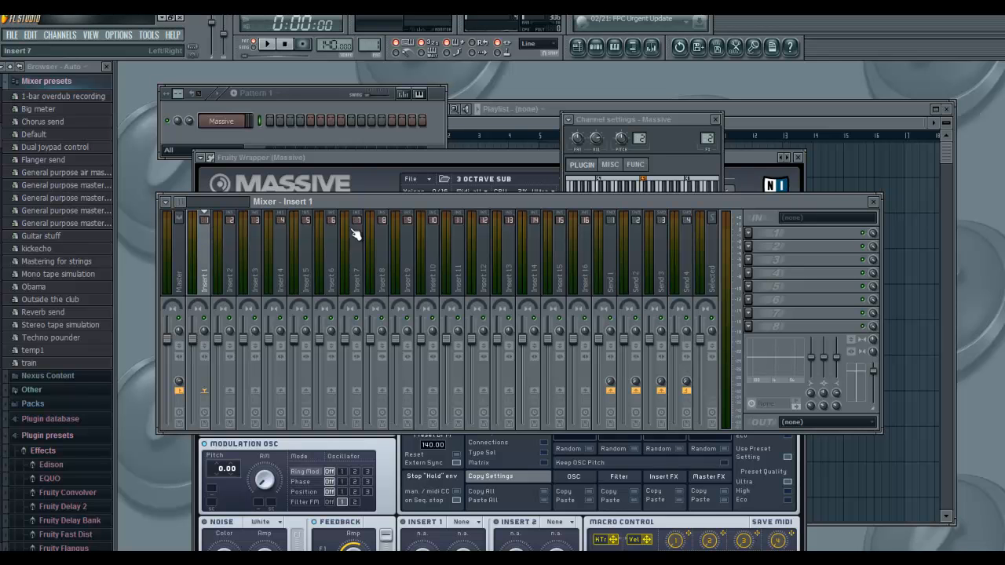
Load Ohmicide into the first effect slot of mixer track Insert 1 and play test notes.
{"action": "left_click", "coordinate": [751, 233]}
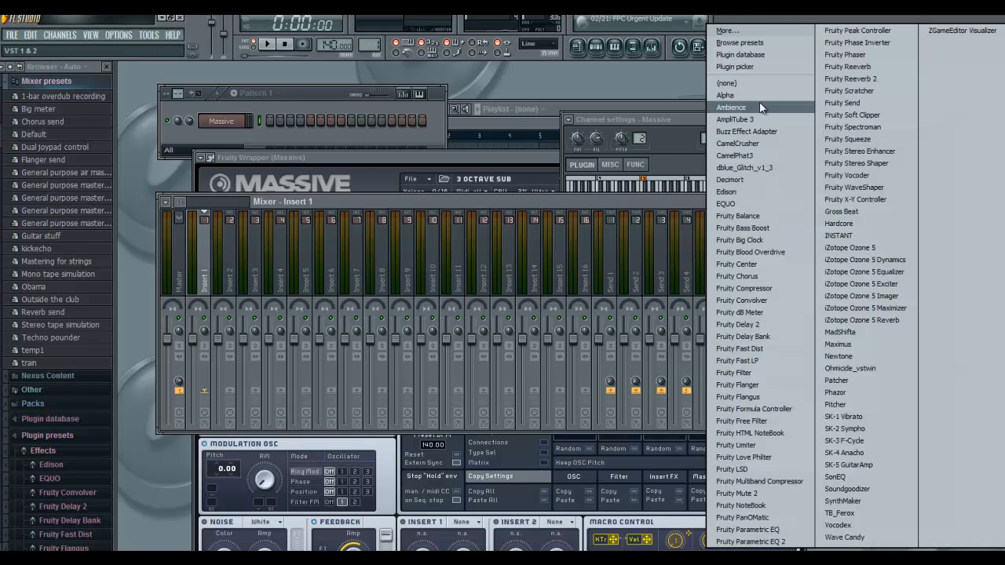
{"action": "left_click", "coordinate": [867, 368]}
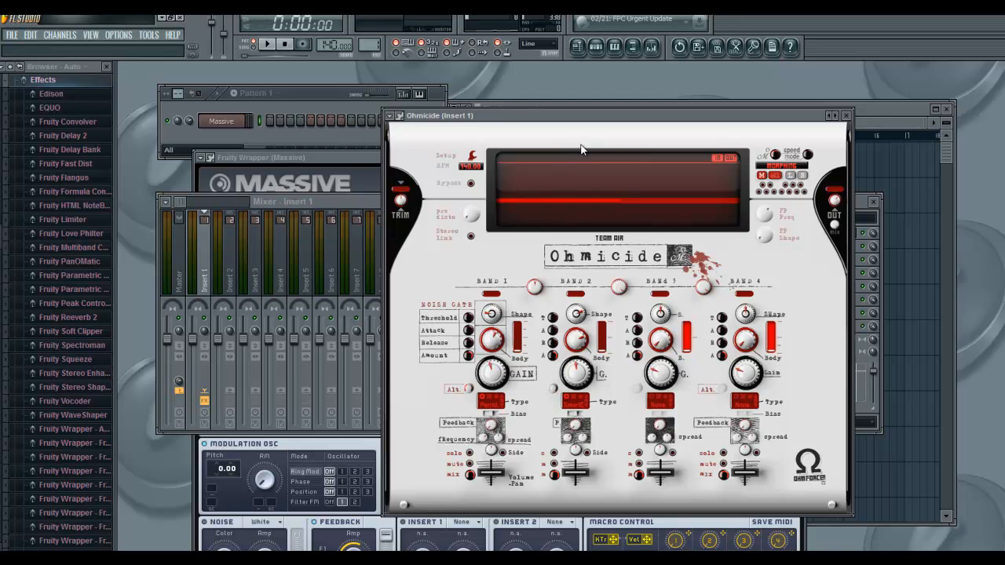
{"action": "left_click_drag", "start_coordinate": [641, 120], "coordinate": [514, 131]}
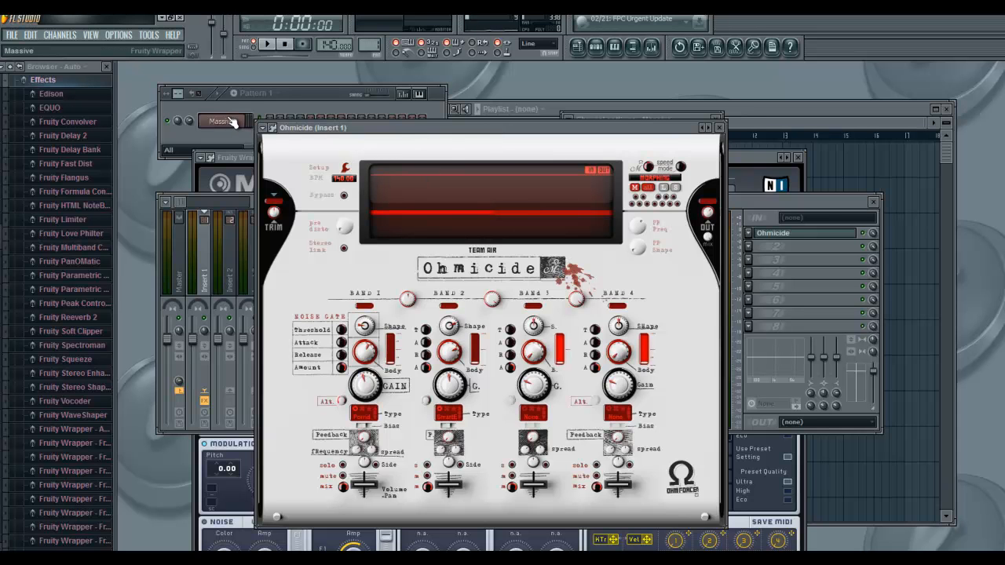
{"action": "key", "text": "z"}
{"action": "key", "text": "v"}
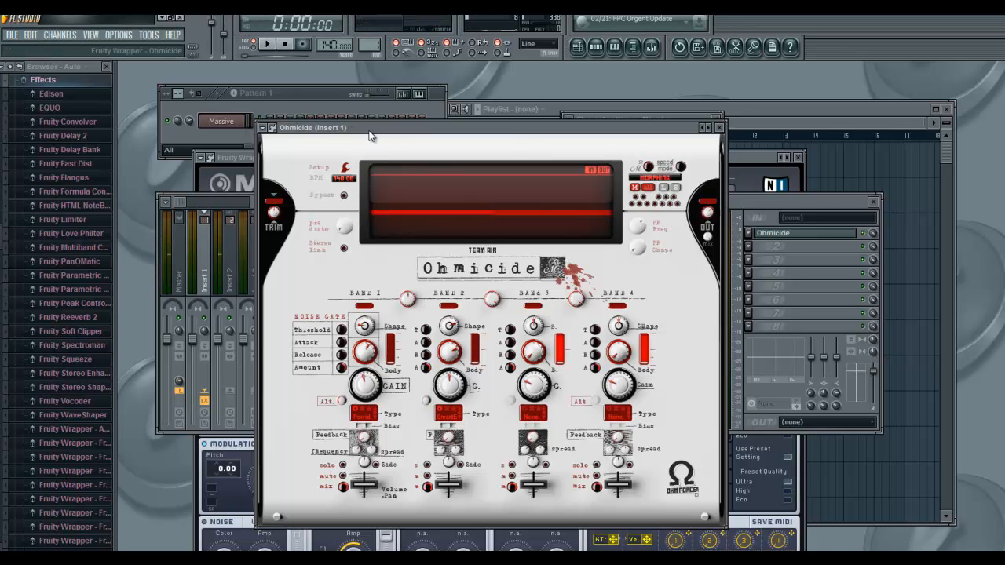
Examine the distortion type categories offered for Band 1 in Ohmicide.
{"action": "left_click_drag", "start_coordinate": [416, 126], "coordinate": [473, 110]}
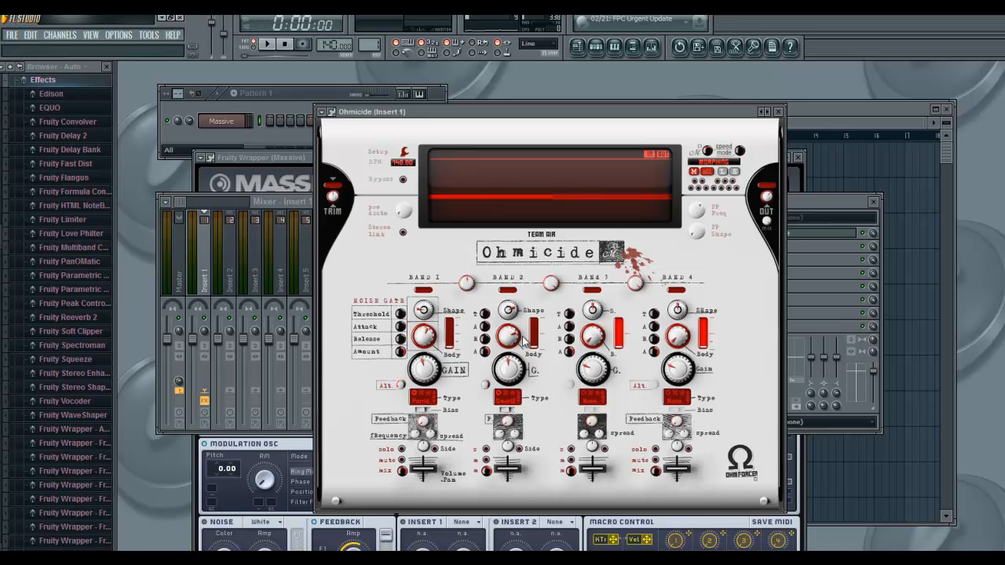
{"action": "left_click", "coordinate": [422, 404]}
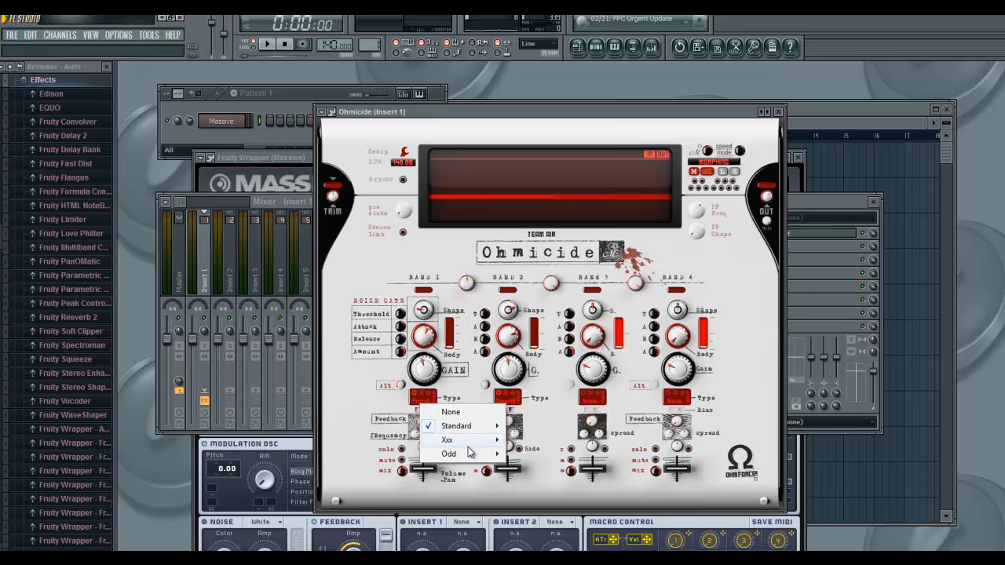
{"action": "mouse_move", "coordinate": [462, 444]}
{"action": "left_click", "coordinate": [353, 423]}
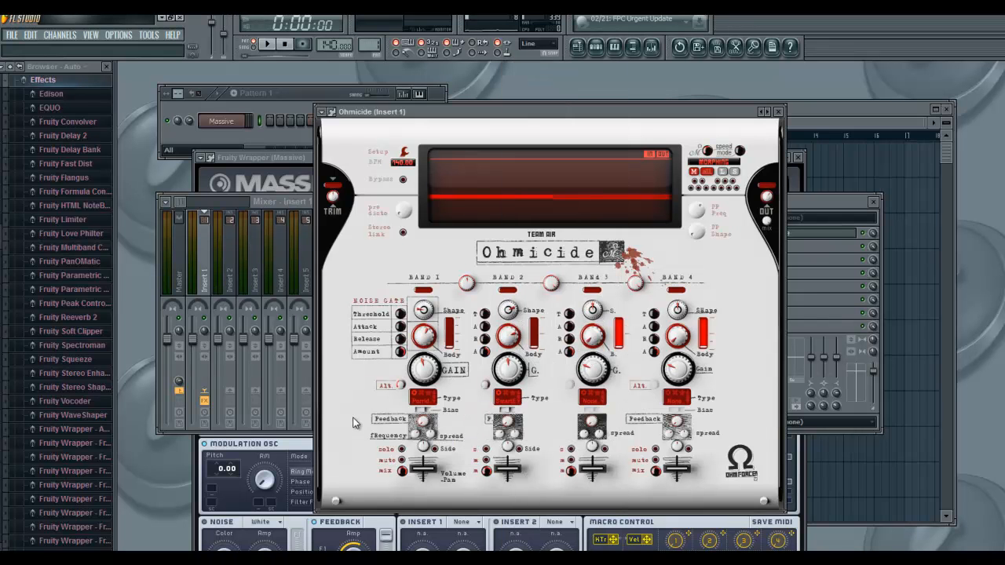
Reopen Ohmicide from Insert 1, set the Band 1 gain to +40.1 dB and play test notes.
{"action": "left_click", "coordinate": [779, 112]}
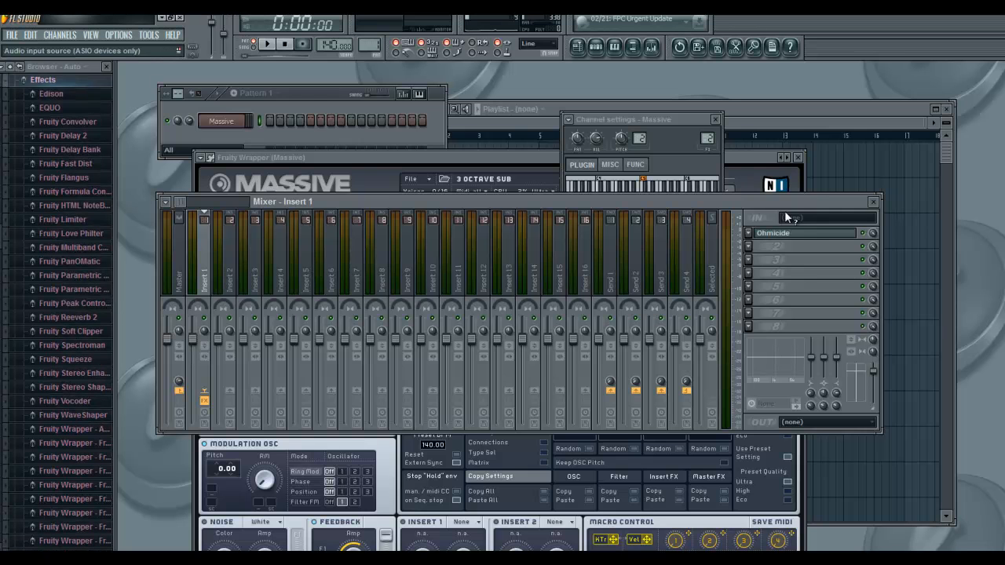
{"action": "left_click", "coordinate": [785, 232]}
{"action": "left_click_drag", "start_coordinate": [427, 368], "coordinate": [428, 366]}
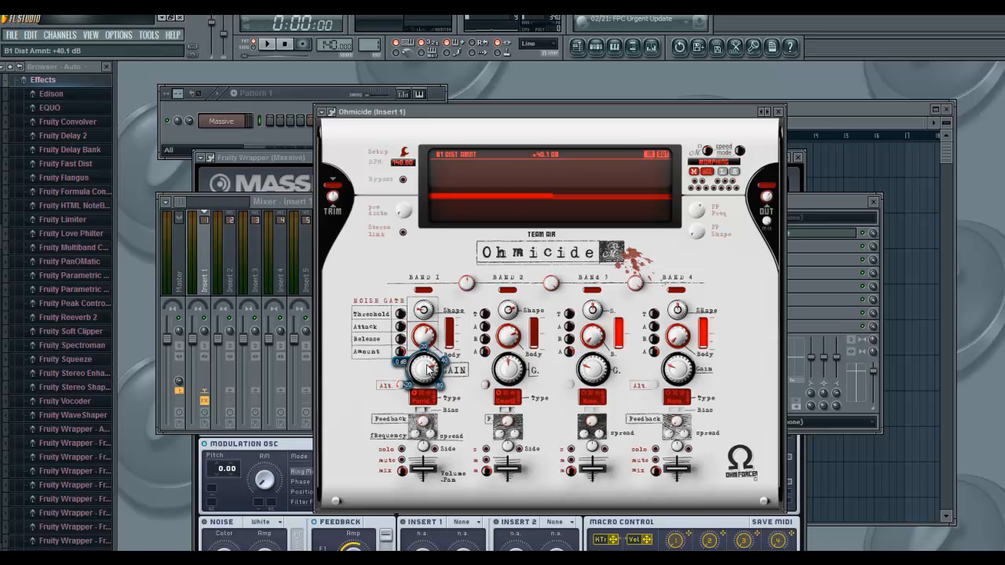
{"action": "key", "text": "z"}
{"action": "key", "text": "v"}
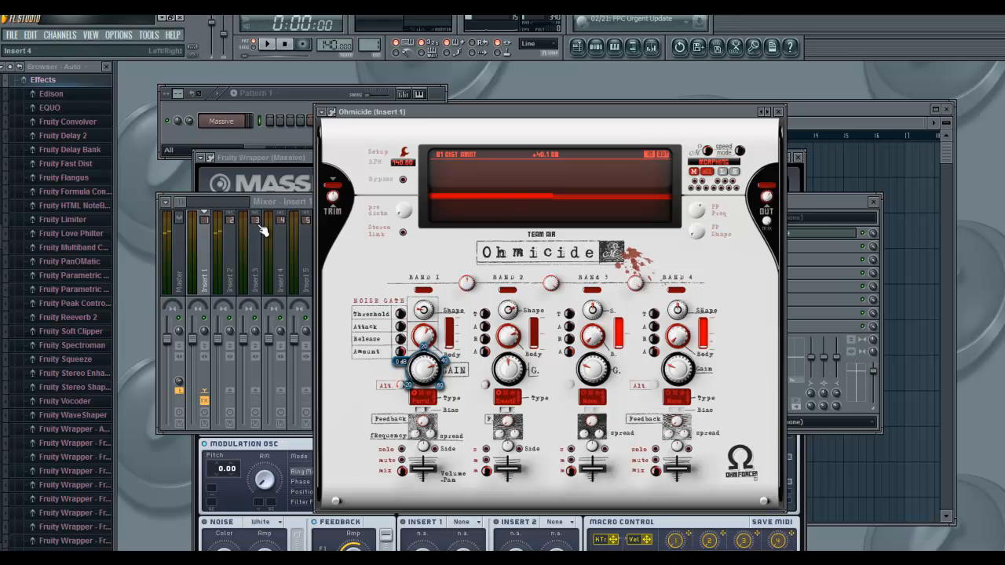
Reroute the Massive channel to mixer track 1 and play test notes through Ohmicide.
{"action": "left_click", "coordinate": [221, 120]}
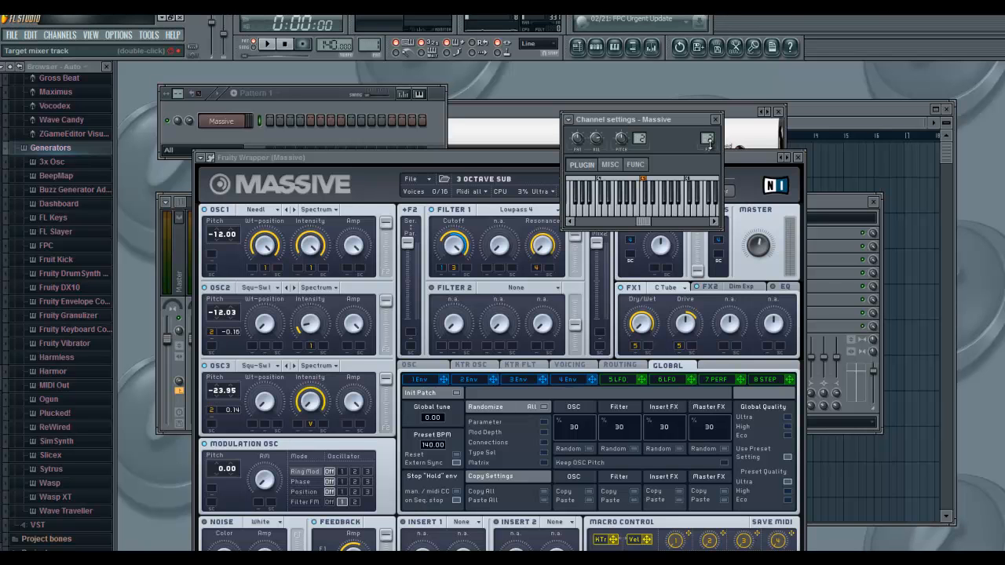
{"action": "scroll", "coordinate": [707, 146], "scroll_direction": "down", "scroll_amount": 1}
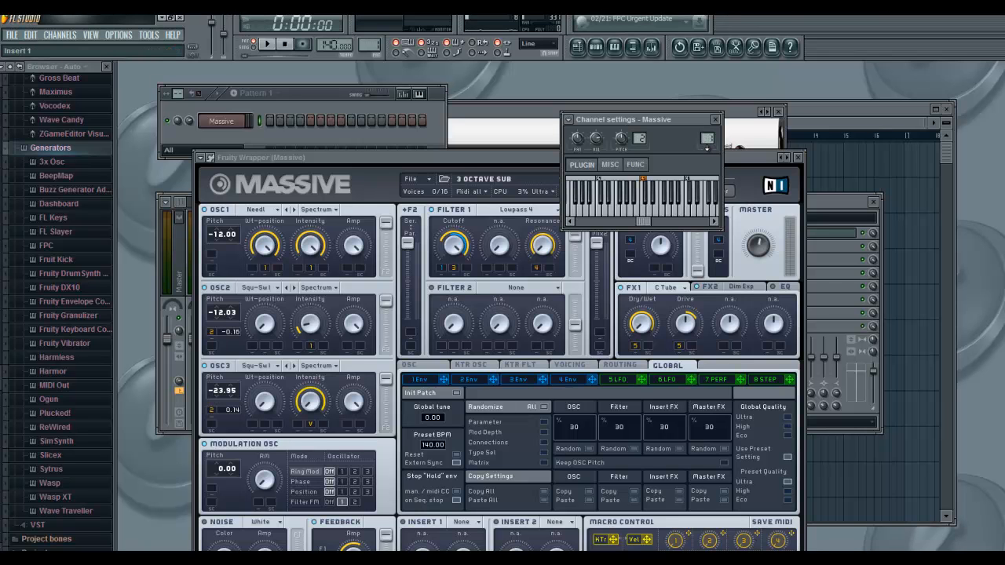
{"action": "key", "text": "z"}
{"action": "key", "text": "z"}
{"action": "key", "text": "v"}
{"action": "key", "text": "z"}
Add Fruity Free Filter to the second effect slot of Insert 1, after Ohmicide.
{"action": "left_click", "coordinate": [827, 204]}
{"action": "left_click", "coordinate": [470, 157]}
{"action": "mouse_move", "coordinate": [469, 158]}
{"action": "left_mouse_down"}
{"action": "mouse_move", "coordinate": [484, 80]}
{"action": "mouse_move", "coordinate": [476, 142]}
{"action": "left_mouse_up"}
{"action": "left_click", "coordinate": [846, 211]}
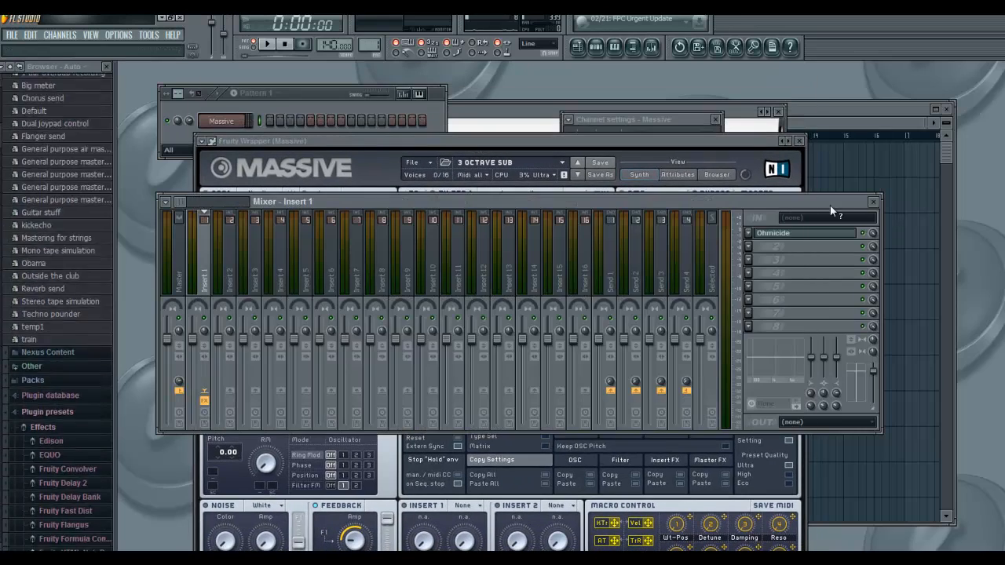
{"action": "left_click", "coordinate": [760, 248]}
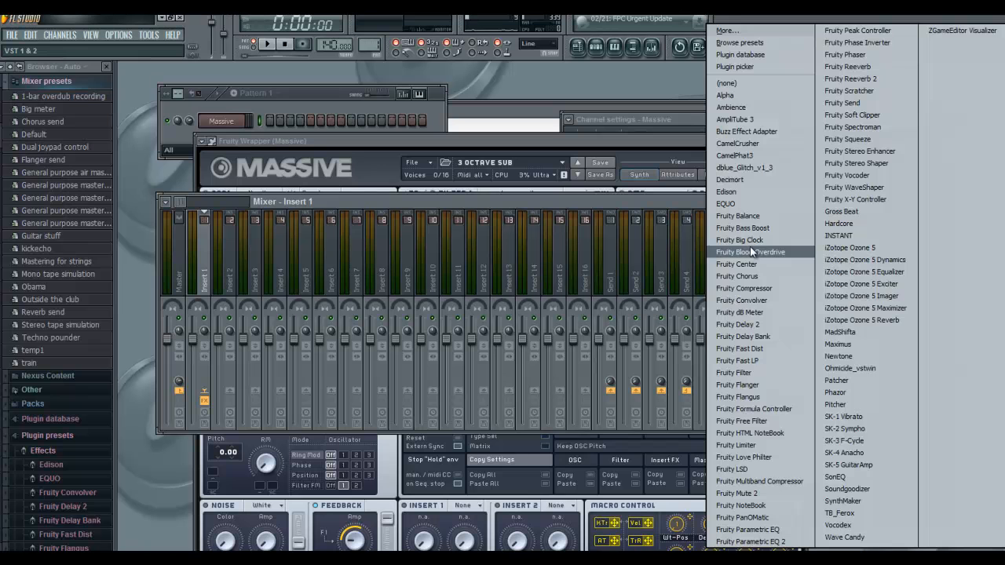
{"action": "left_click", "coordinate": [766, 424]}
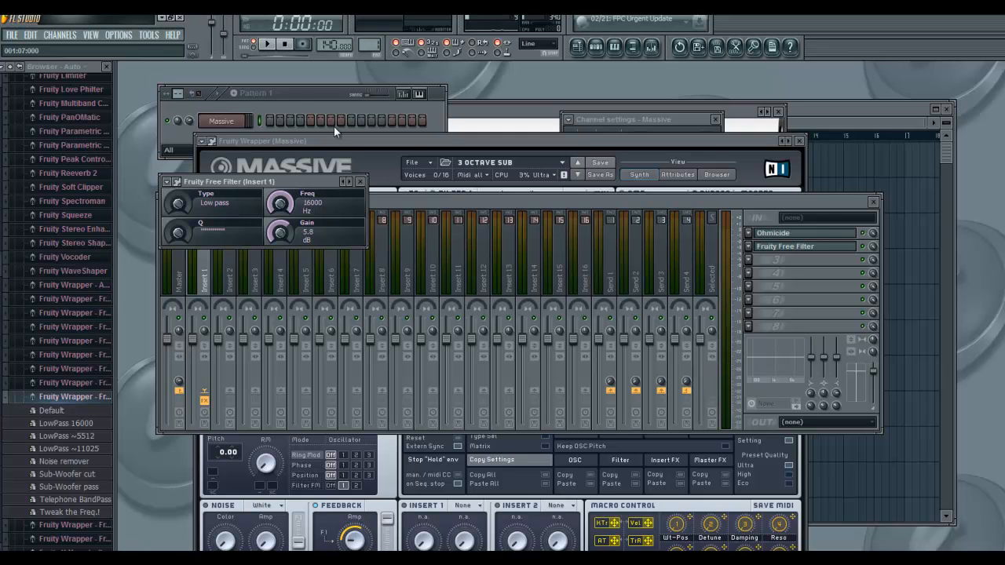
{"action": "left_click", "coordinate": [303, 115]}
{"action": "left_click", "coordinate": [304, 213]}
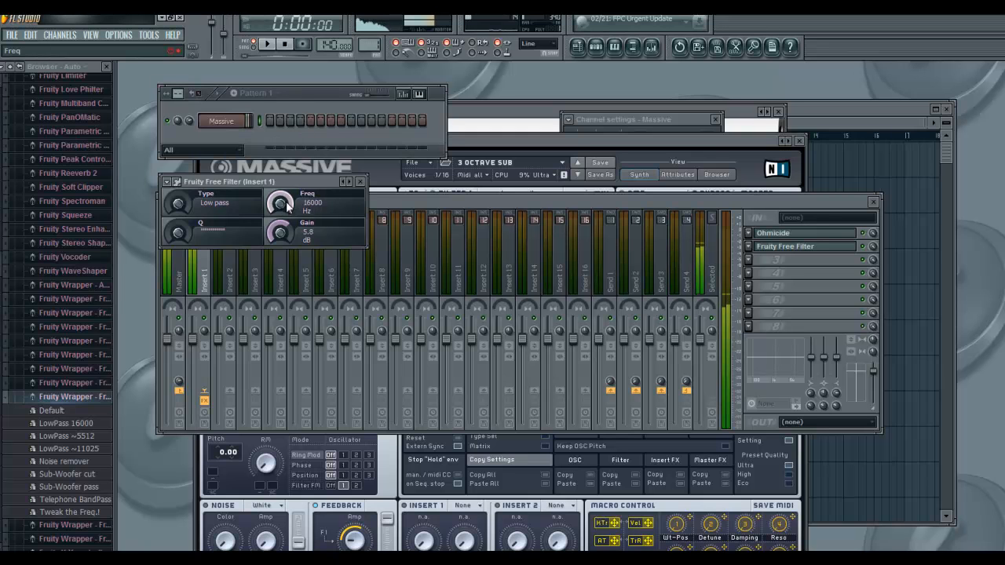
{"action": "left_click_drag", "start_coordinate": [251, 154], "coordinate": [245, 430]}
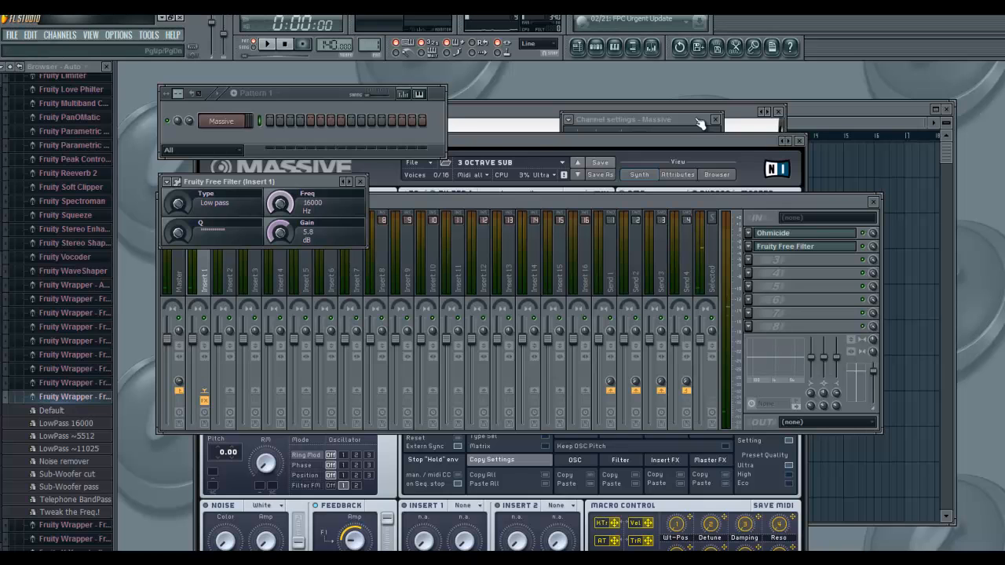
Create an automation clip for the Fruity Free Filter's Freq control in the playlist.
{"action": "left_click", "coordinate": [836, 108]}
{"action": "left_click_drag", "start_coordinate": [290, 178], "coordinate": [277, 166]}
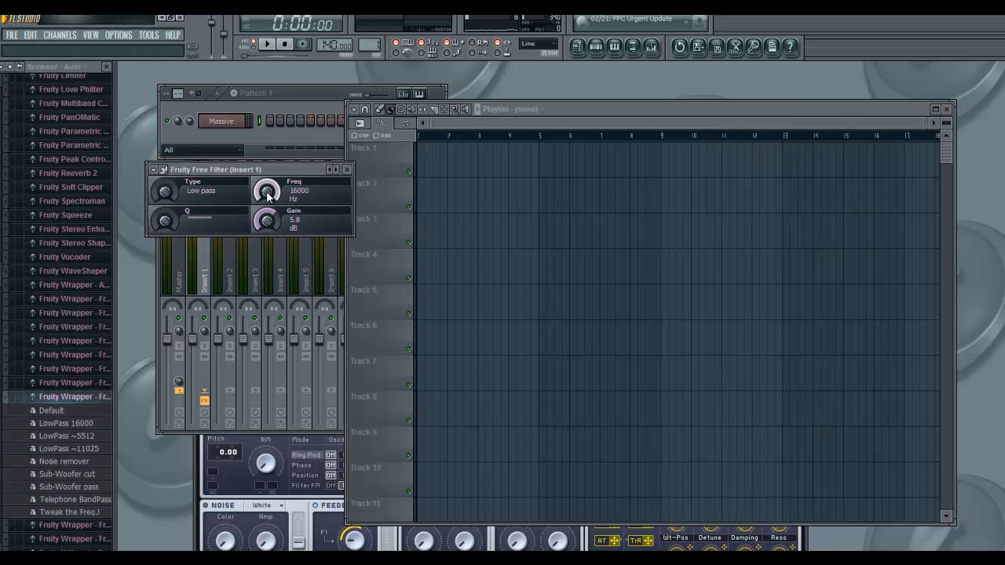
{"action": "right_click", "coordinate": [269, 194]}
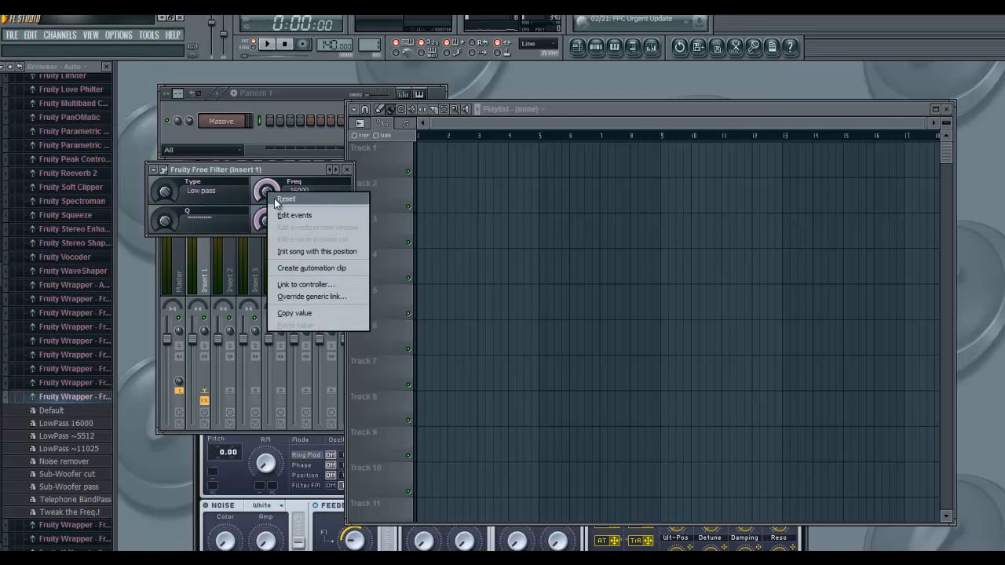
{"action": "left_click", "coordinate": [319, 268]}
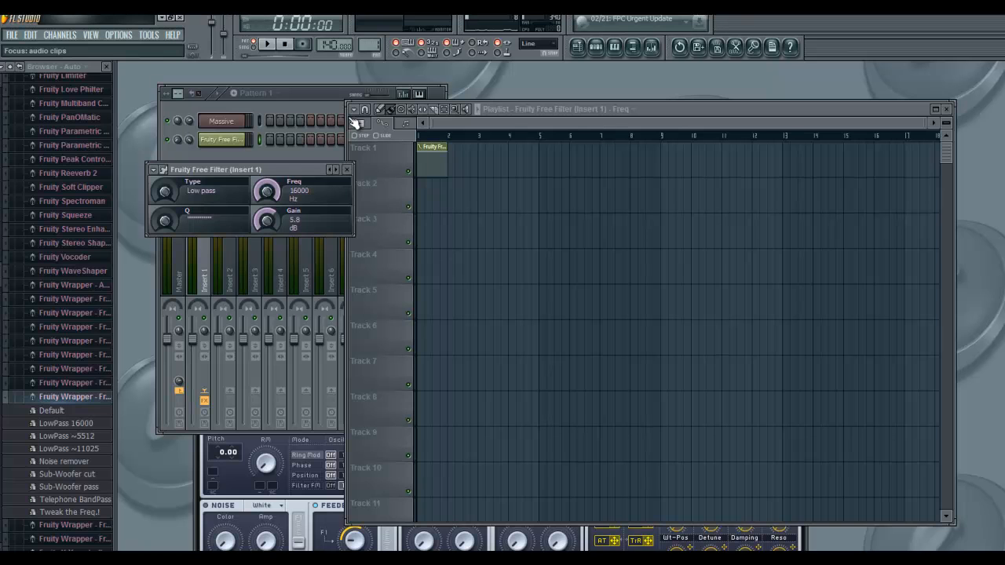
Move the filter's Freq automation clip to Track 3 at bar 1 and open its channel settings.
{"action": "left_click_drag", "start_coordinate": [433, 161], "coordinate": [435, 219]}
{"action": "left_click", "coordinate": [423, 223]}
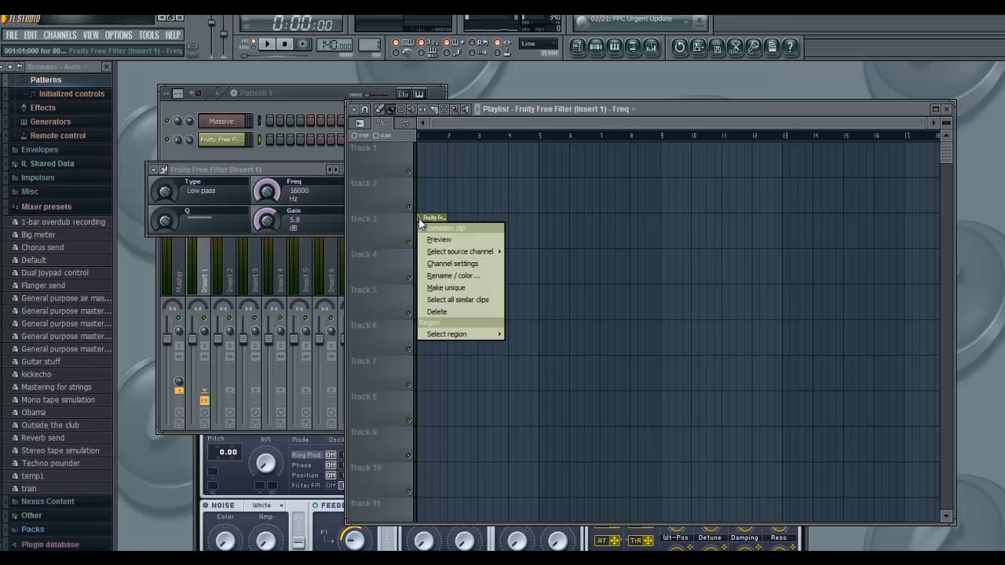
{"action": "left_click", "coordinate": [447, 265]}
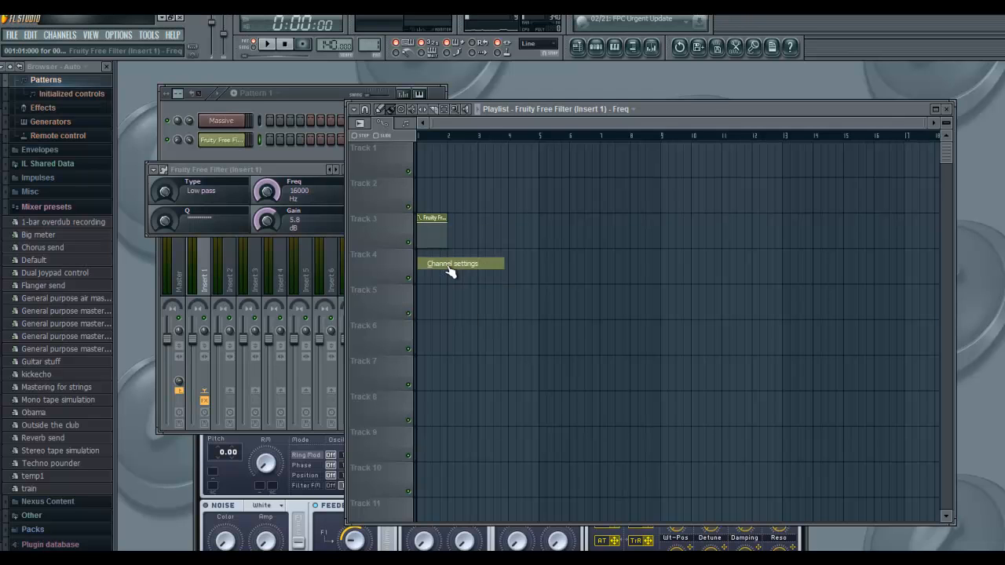
Enable the LFO on the Fruity Free Filter Freq automation clip, increase its speed, and close the channel settings.
{"action": "left_click", "coordinate": [570, 162]}
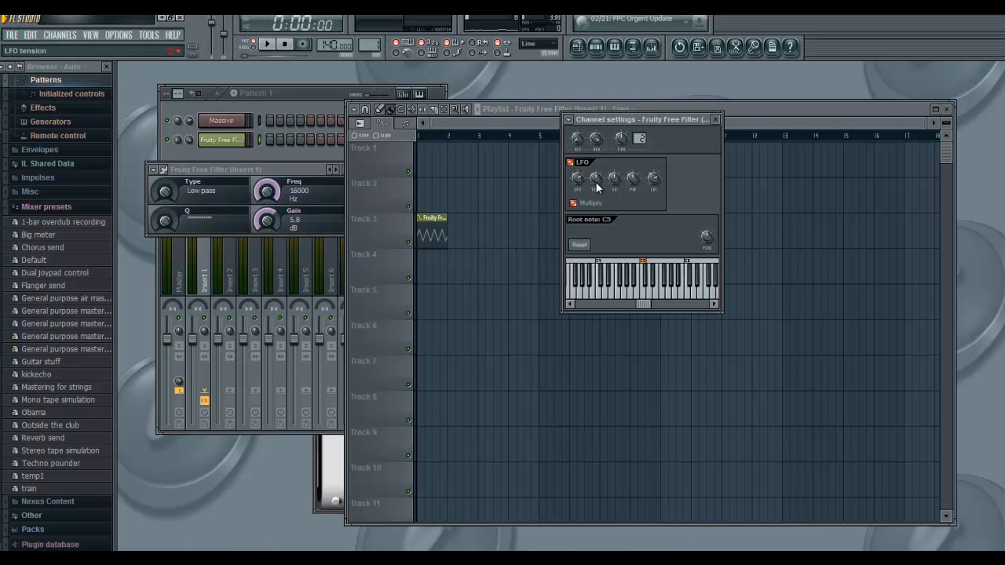
{"action": "left_click_drag", "start_coordinate": [599, 183], "coordinate": [599, 179]}
{"action": "scroll", "coordinate": [657, 182], "scroll_direction": "up", "scroll_amount": 5}
{"action": "left_click_drag", "start_coordinate": [577, 182], "coordinate": [576, 161]}
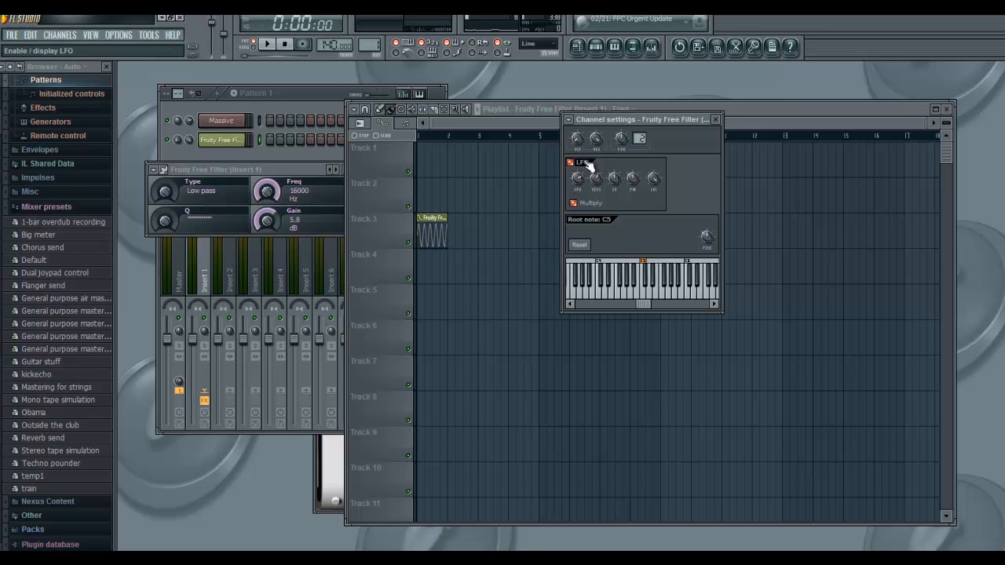
{"action": "left_click", "coordinate": [721, 122]}
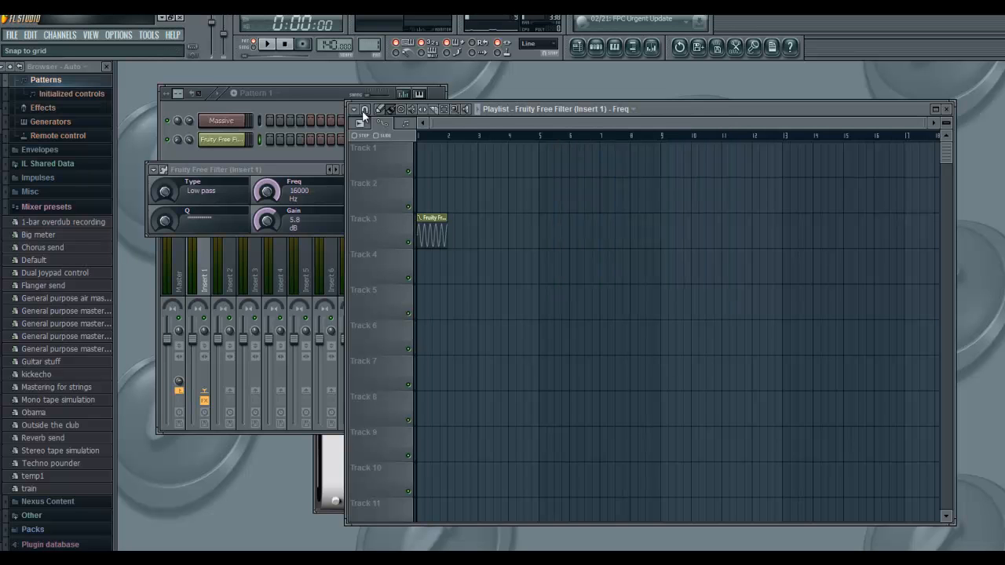
Audition pitches in Massive's piano roll for Pattern 1 and draw a G4 note spanning almost all of bar 1.
{"action": "left_click", "coordinate": [298, 100]}
{"action": "right_click", "coordinate": [248, 123]}
{"action": "left_click", "coordinate": [265, 121]}
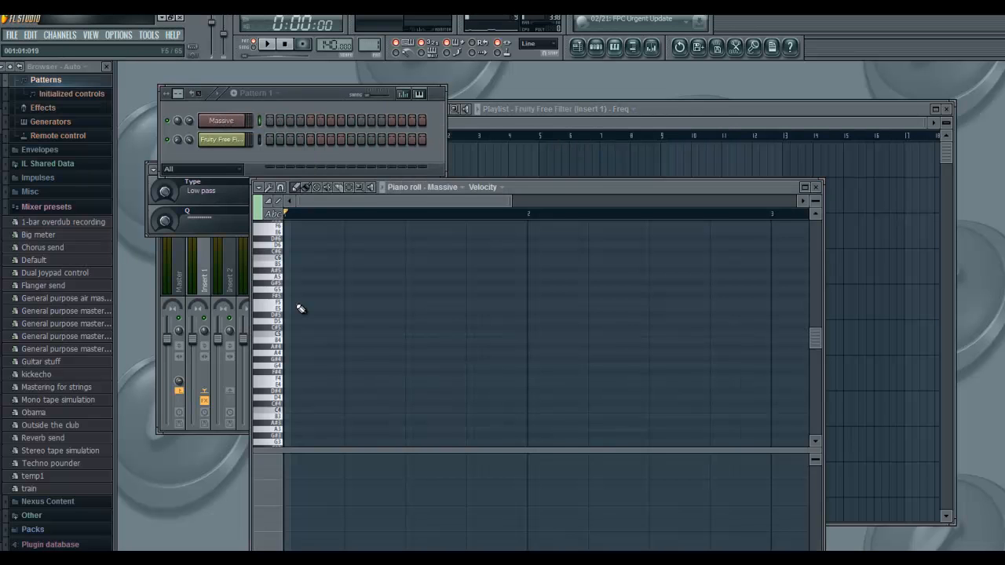
{"action": "scroll", "coordinate": [283, 337], "scroll_direction": "down", "scroll_amount": 3}
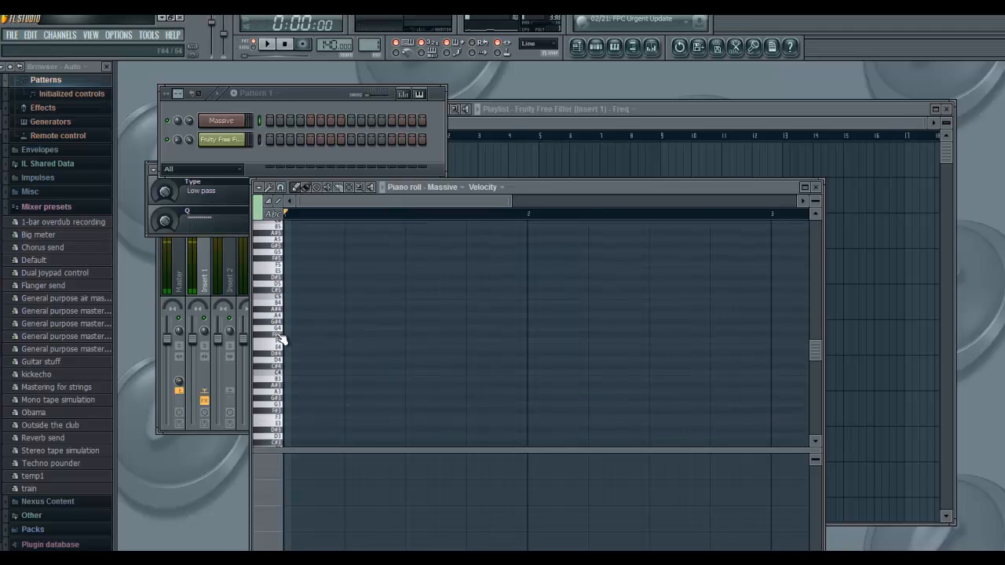
{"action": "scroll", "coordinate": [285, 377], "scroll_direction": "down", "scroll_amount": 5}
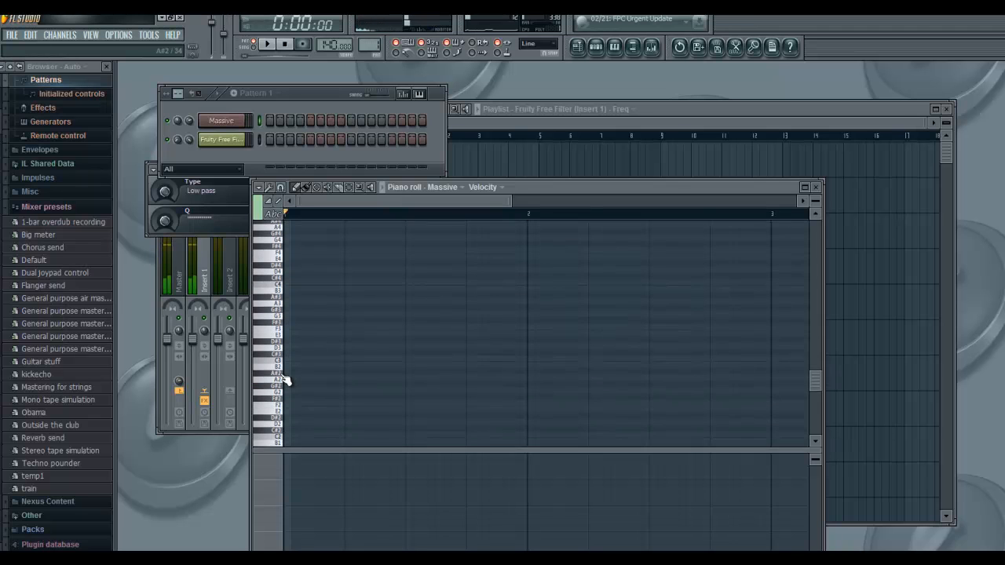
{"action": "scroll", "coordinate": [285, 357], "scroll_direction": "up", "scroll_amount": 4}
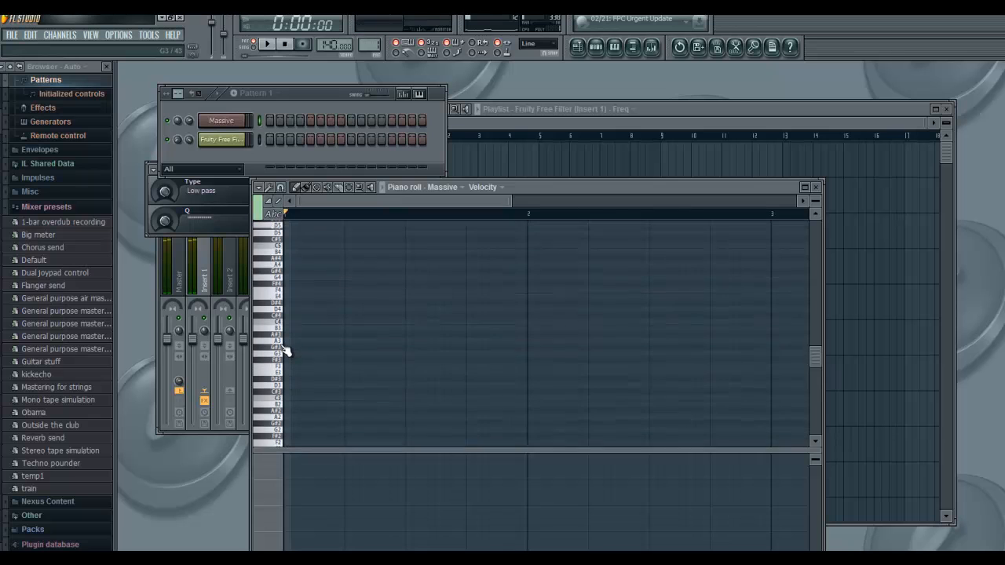
{"action": "left_click", "coordinate": [284, 311]}
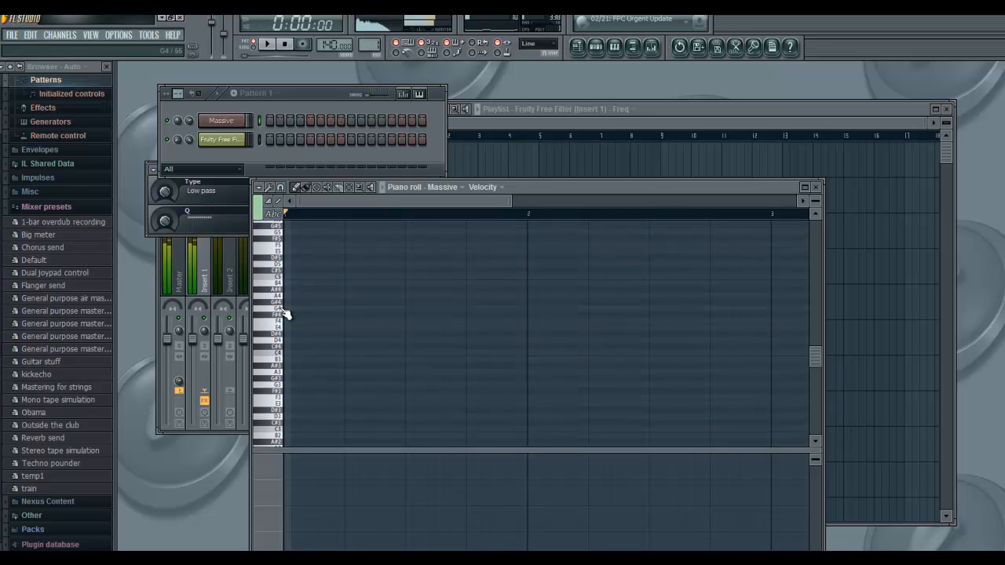
{"action": "left_click", "coordinate": [292, 310]}
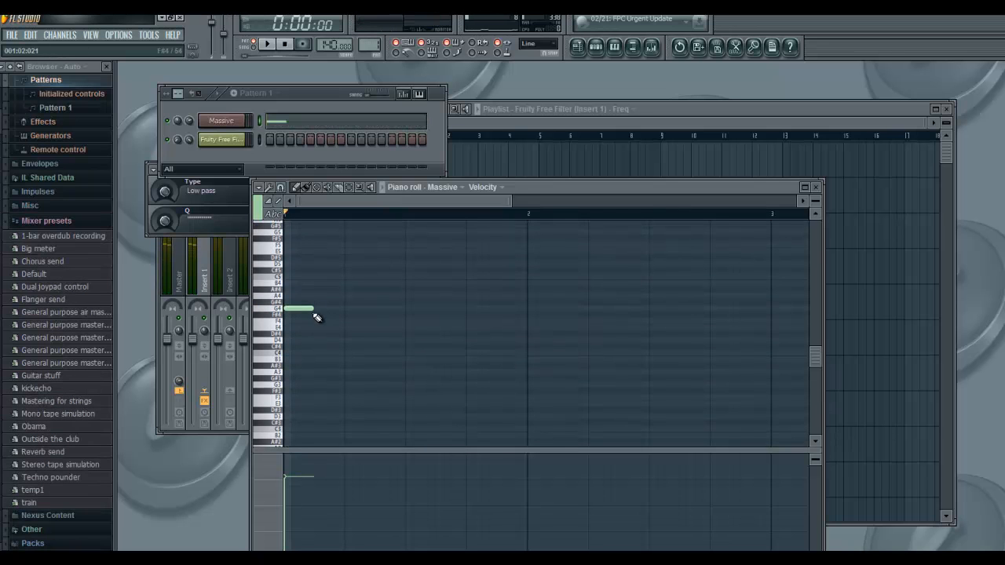
{"action": "left_click_drag", "start_coordinate": [311, 308], "coordinate": [523, 348]}
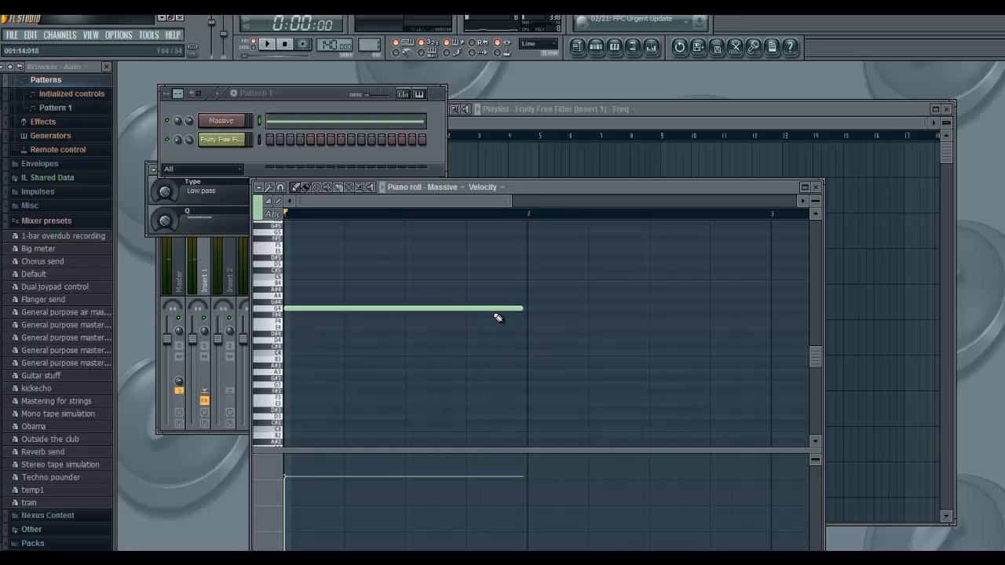
{"action": "left_click", "coordinate": [286, 312]}
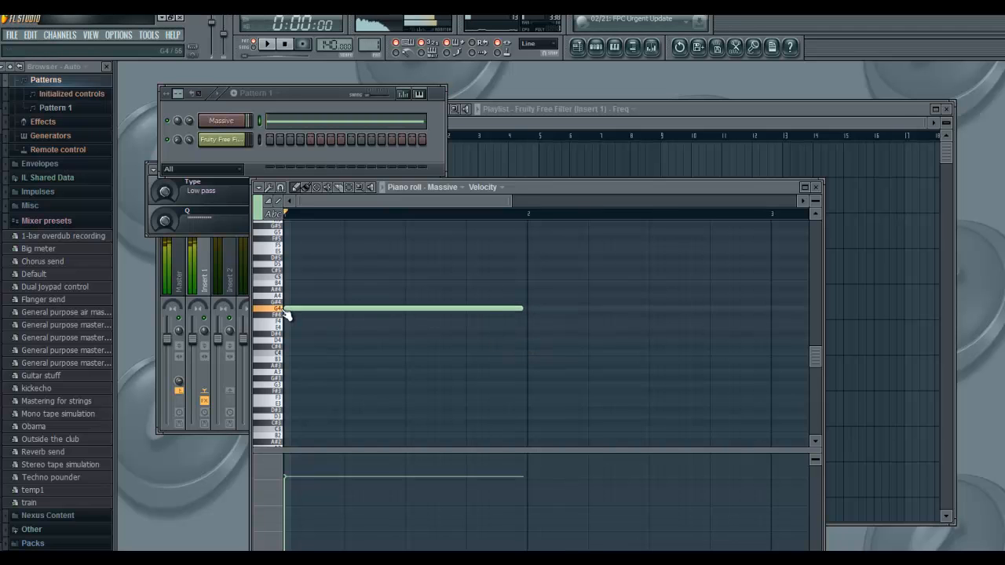
Place Pattern 1 on Track 1 at bar 1 of the playlist and move the filter Freq automation clip to Track 2.
{"action": "left_click", "coordinate": [560, 120]}
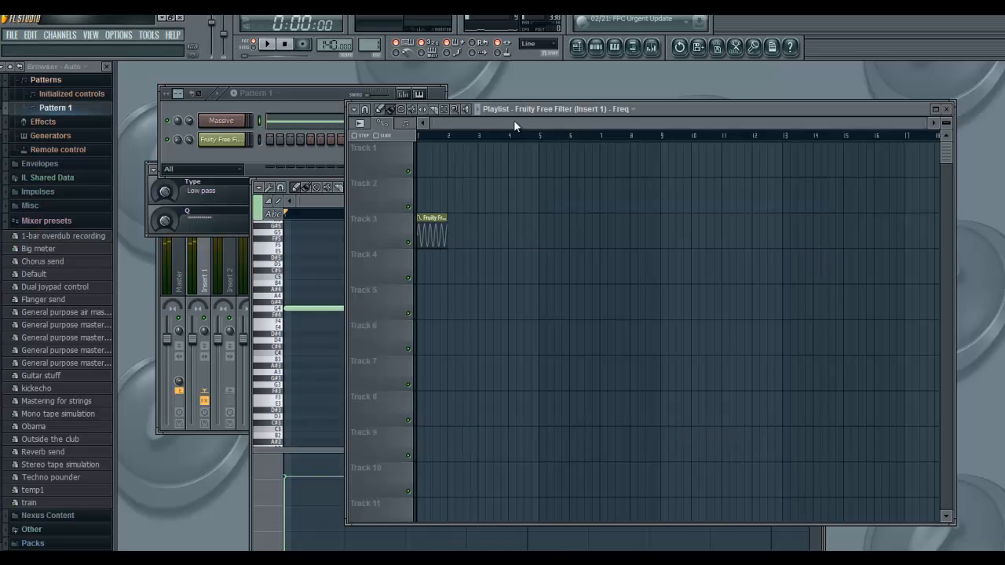
{"action": "left_click", "coordinate": [428, 161]}
{"action": "right_click", "coordinate": [435, 147]}
{"action": "left_click", "coordinate": [631, 109]}
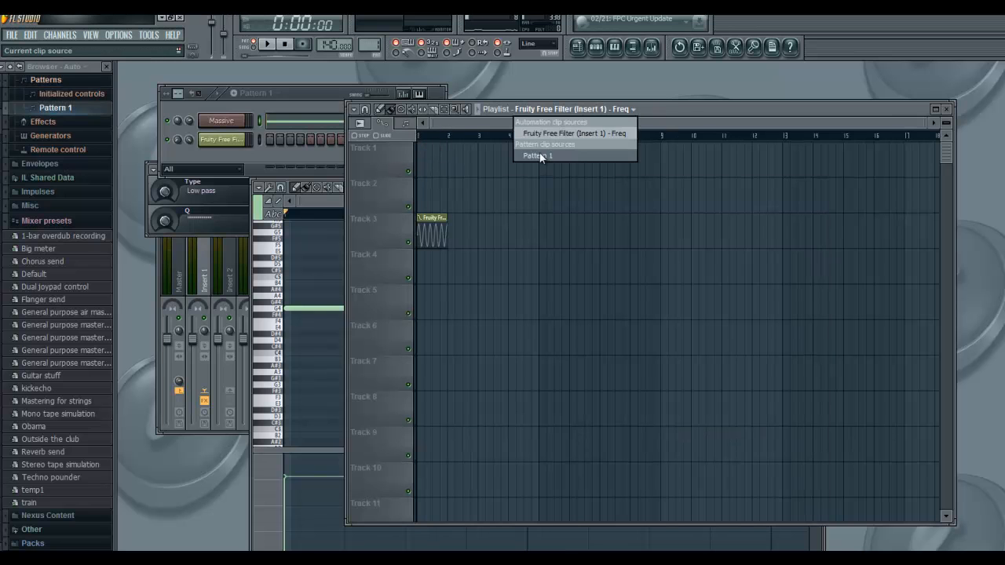
{"action": "left_click", "coordinate": [540, 157]}
{"action": "left_click", "coordinate": [424, 149]}
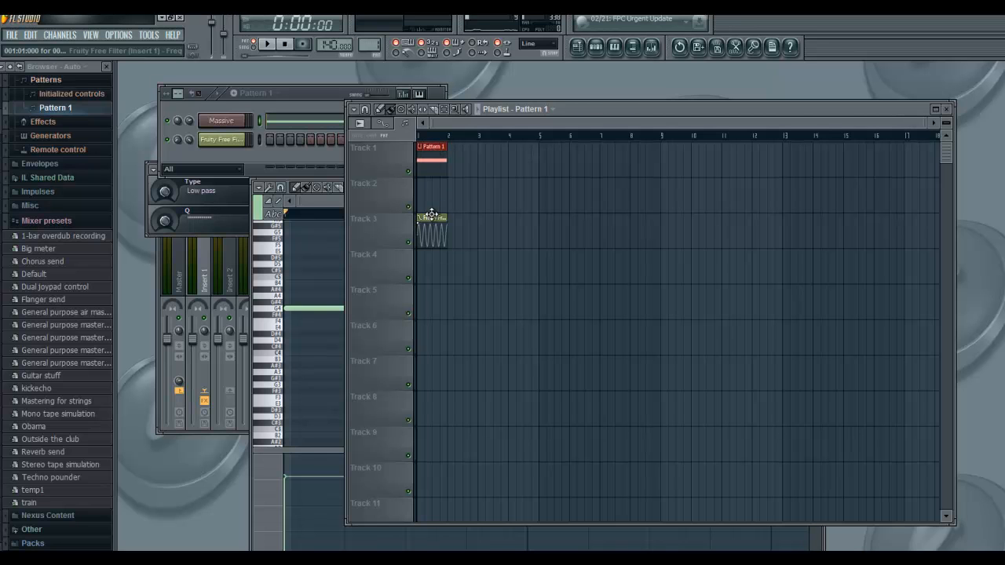
{"action": "left_click_drag", "start_coordinate": [432, 214], "coordinate": [432, 179]}
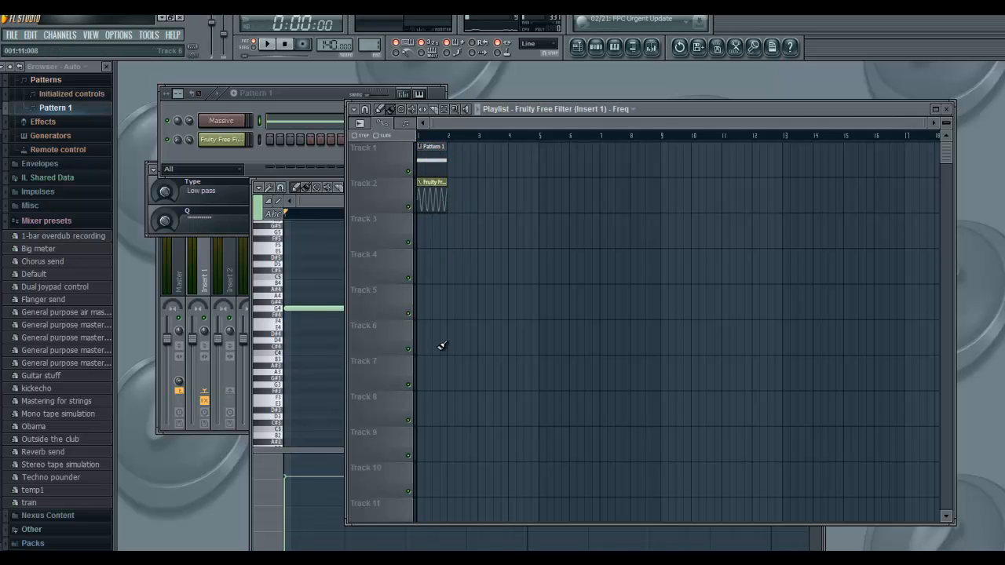
Play the playlist arrangement to hear the bass with the filter automation, and stop playback.
{"action": "left_click", "coordinate": [267, 44]}
{"action": "left_click", "coordinate": [287, 45]}
{"action": "left_click", "coordinate": [266, 44]}
{"action": "left_click", "coordinate": [288, 45]}
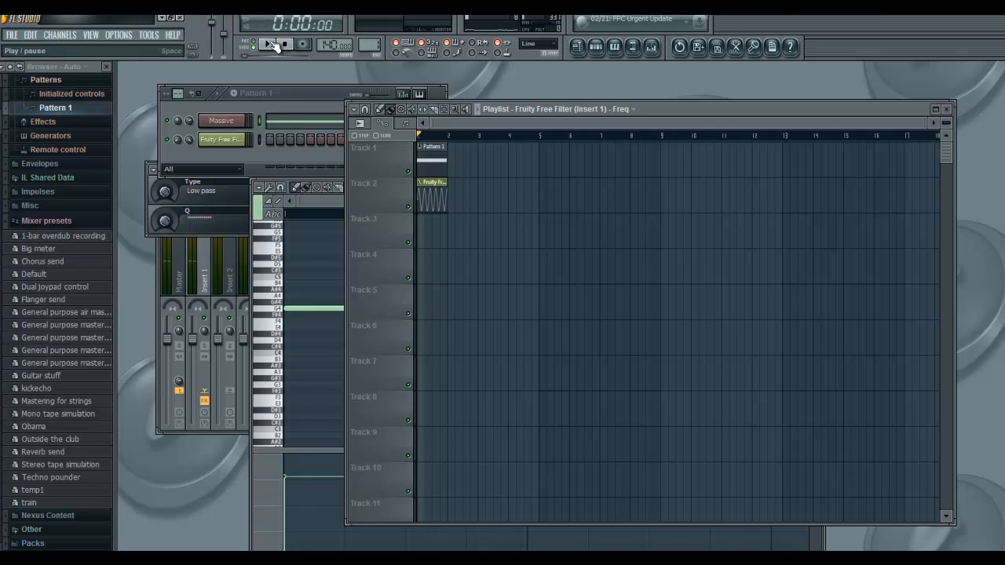
Raise the EQ band 2 level on mixer Insert 1 to its maximum and play the arrangement to check the sound.
{"action": "left_click", "coordinate": [651, 47]}
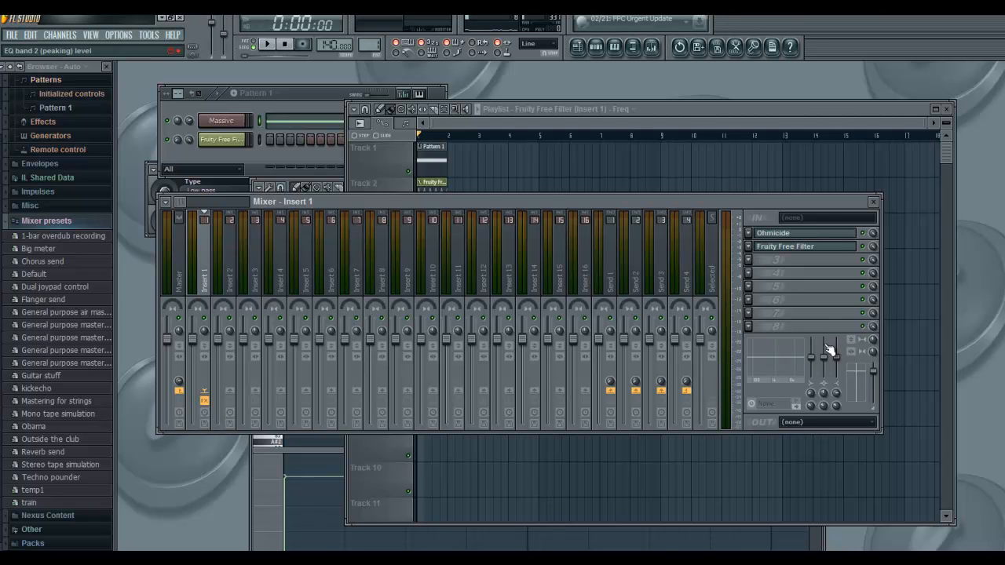
{"action": "left_click_drag", "start_coordinate": [829, 362], "coordinate": [830, 346]}
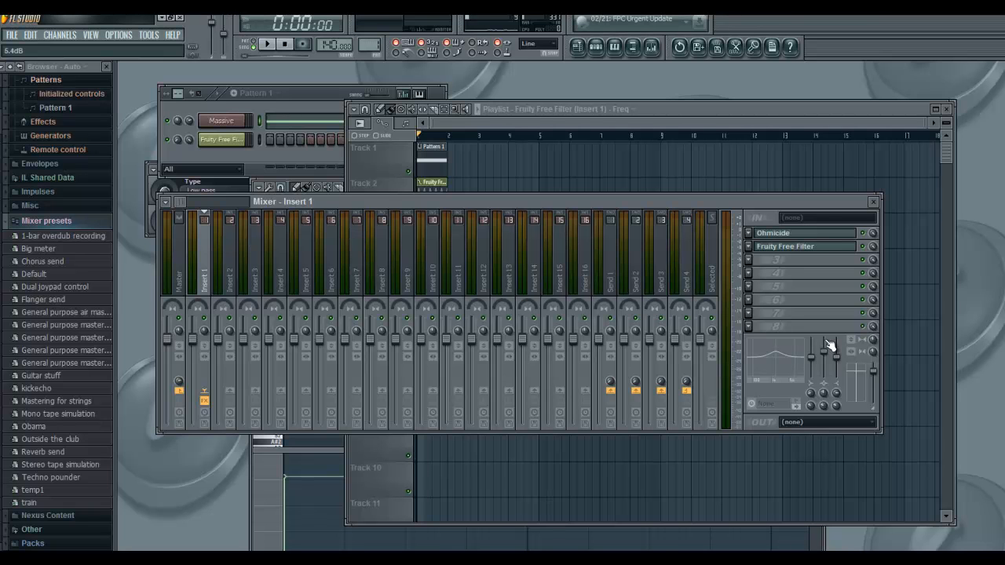
{"action": "left_click_drag", "start_coordinate": [830, 346], "coordinate": [845, 210]}
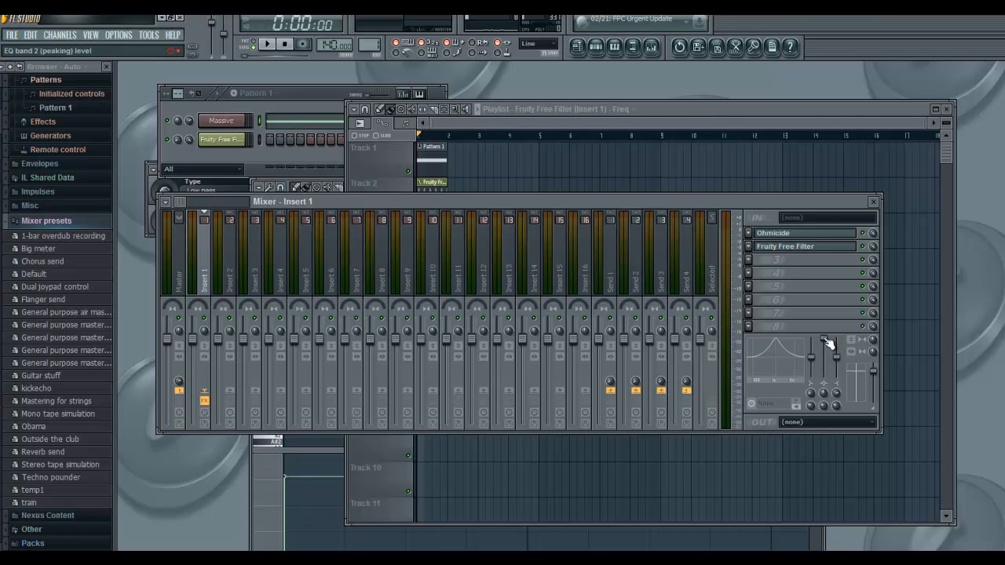
{"action": "left_click", "coordinate": [280, 45]}
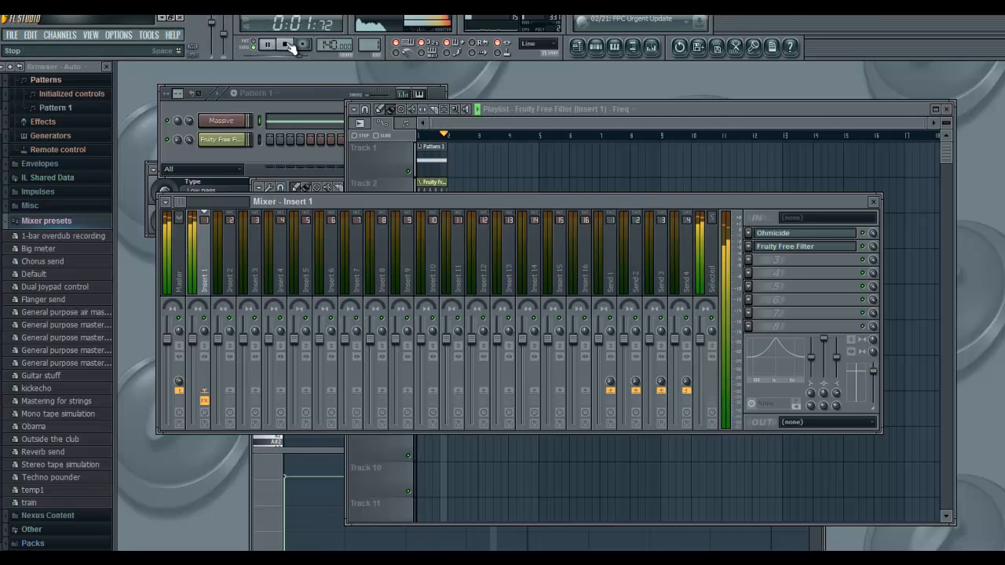
{"action": "left_click", "coordinate": [286, 45]}
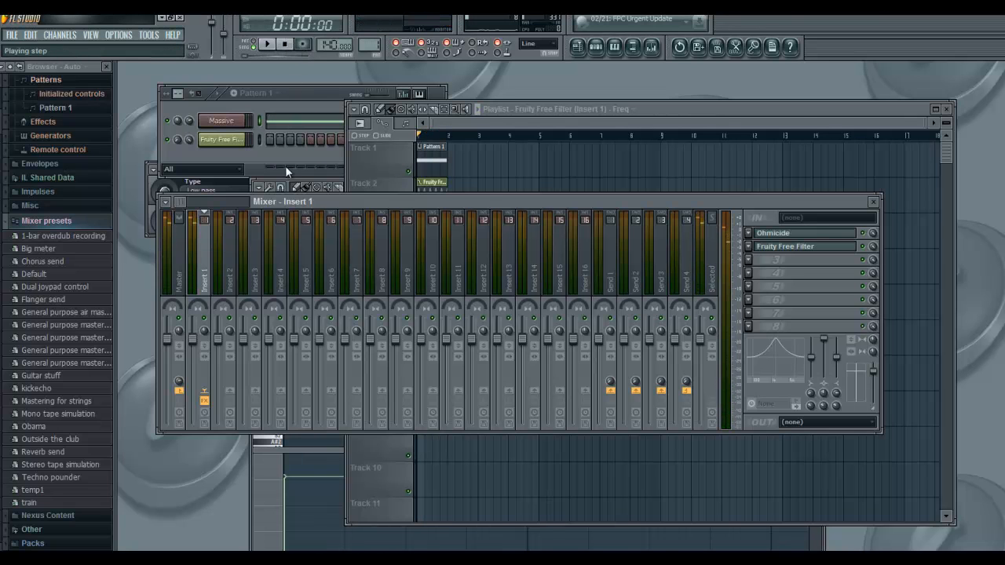
Repeat Pattern 1 on Track 1 through bar 4 and lengthen the Freq automation clip on Track 2 to four bars.
{"action": "left_click", "coordinate": [448, 146]}
{"action": "left_click", "coordinate": [461, 146]}
{"action": "mouse_move", "coordinate": [483, 191]}
{"action": "left_mouse_down"}
{"action": "mouse_move", "coordinate": [515, 182]}
{"action": "mouse_move", "coordinate": [492, 181]}
{"action": "mouse_move", "coordinate": [494, 130]}
{"action": "left_mouse_up"}
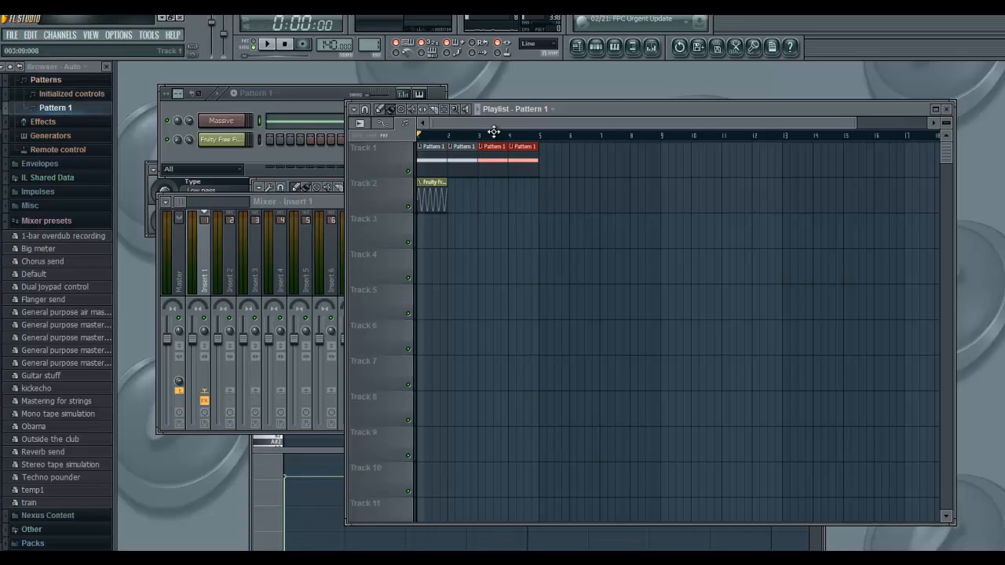
{"action": "left_click", "coordinate": [424, 185]}
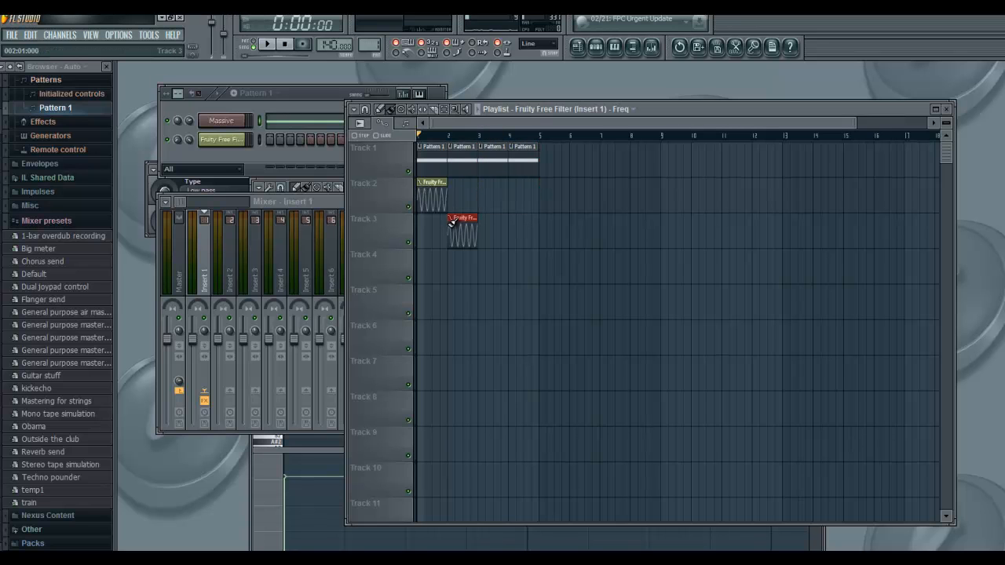
{"action": "left_click_drag", "start_coordinate": [454, 182], "coordinate": [539, 189]}
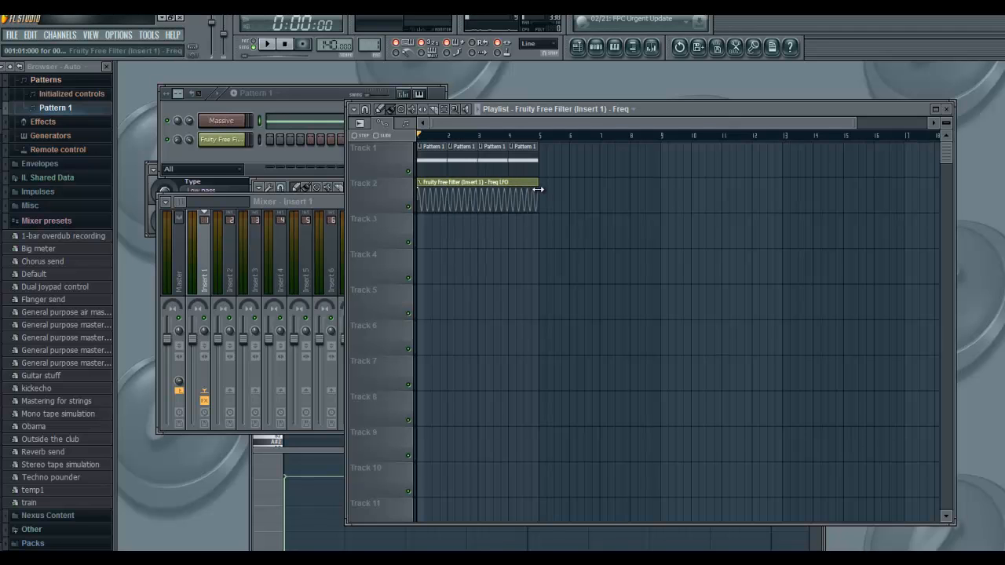
Switch to the empty Pattern 2 and open the piano roll for the Massive channel.
{"action": "left_click", "coordinate": [318, 92]}
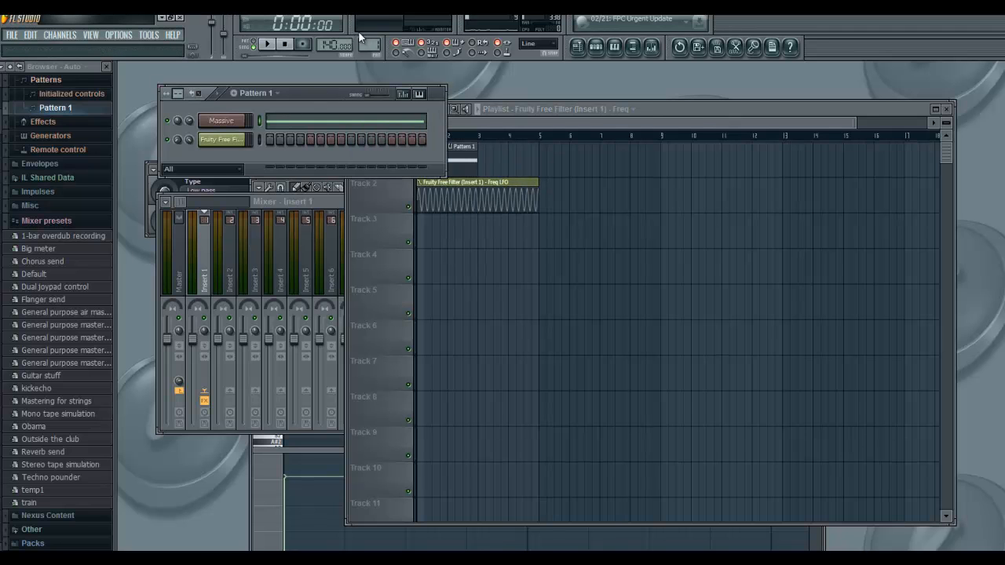
{"action": "left_click_drag", "start_coordinate": [368, 39], "coordinate": [368, 32]}
{"action": "right_click", "coordinate": [242, 120]}
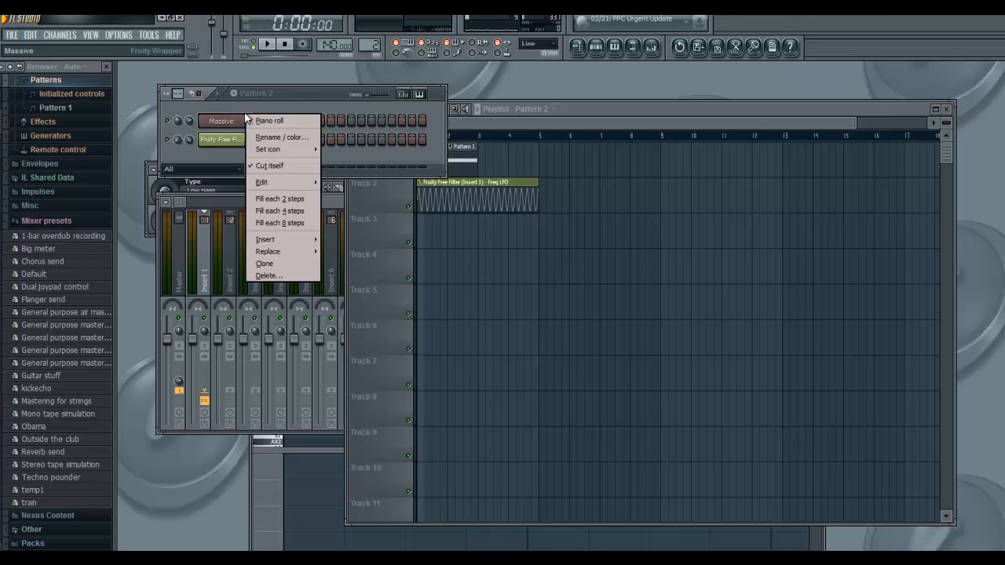
{"action": "left_click", "coordinate": [254, 120]}
{"action": "right_click", "coordinate": [254, 120]}
{"action": "left_click", "coordinate": [265, 125]}
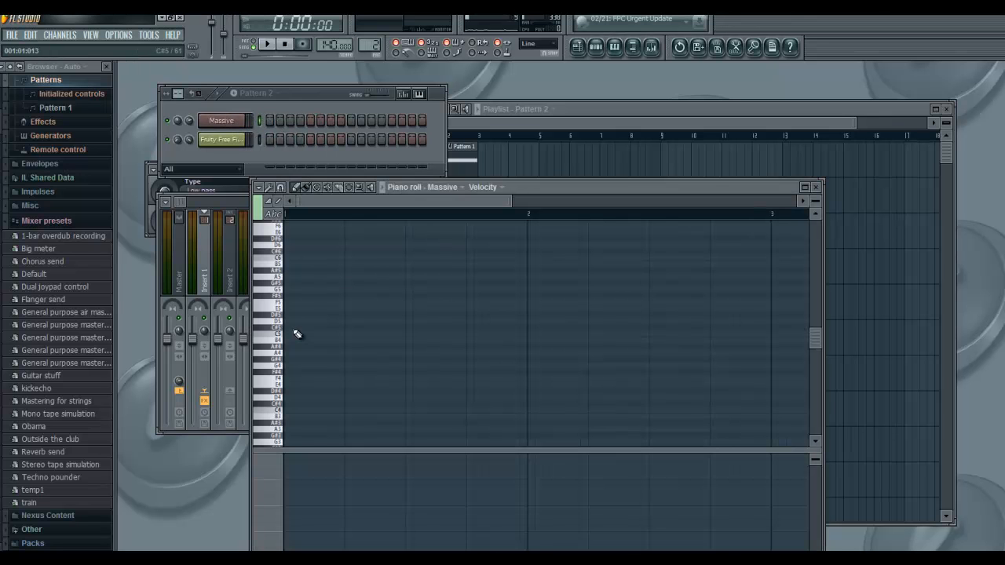
{"action": "left_click", "coordinate": [284, 385]}
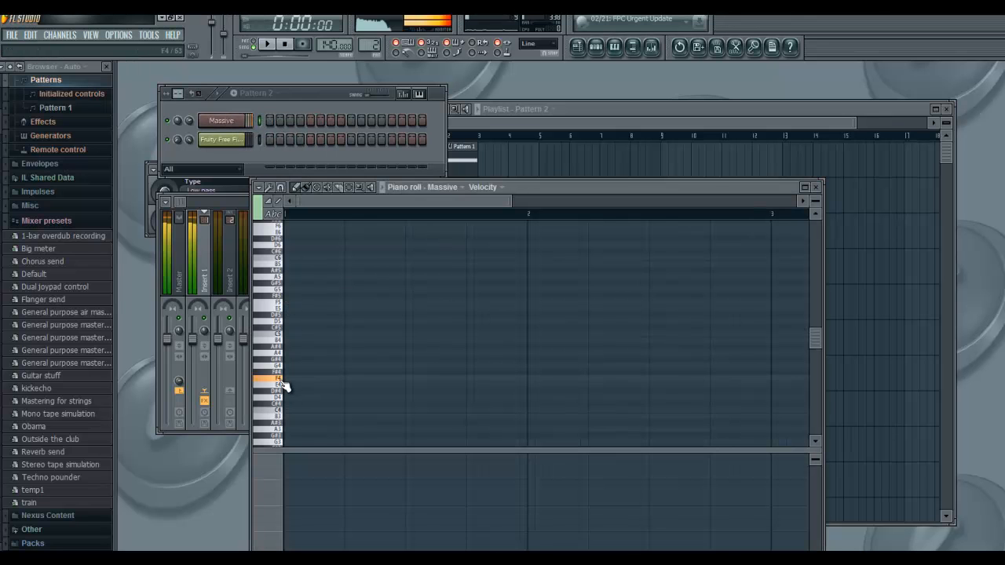
{"action": "left_click", "coordinate": [289, 379]}
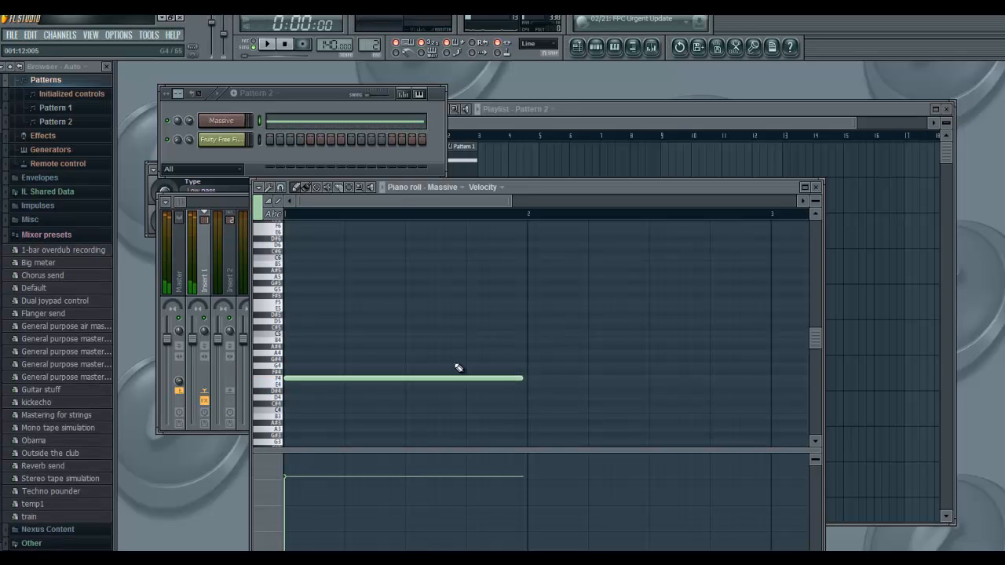
{"action": "right_click", "coordinate": [524, 381]}
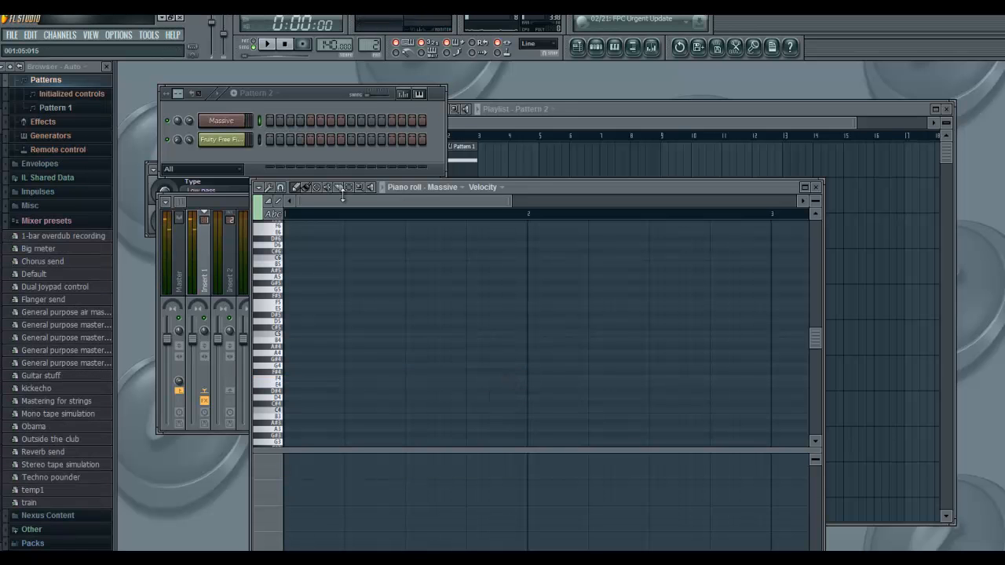
Set the piano roll's stock note length to Bar and draw an E4 note at the start of Pattern 2.
{"action": "left_click", "coordinate": [281, 187]}
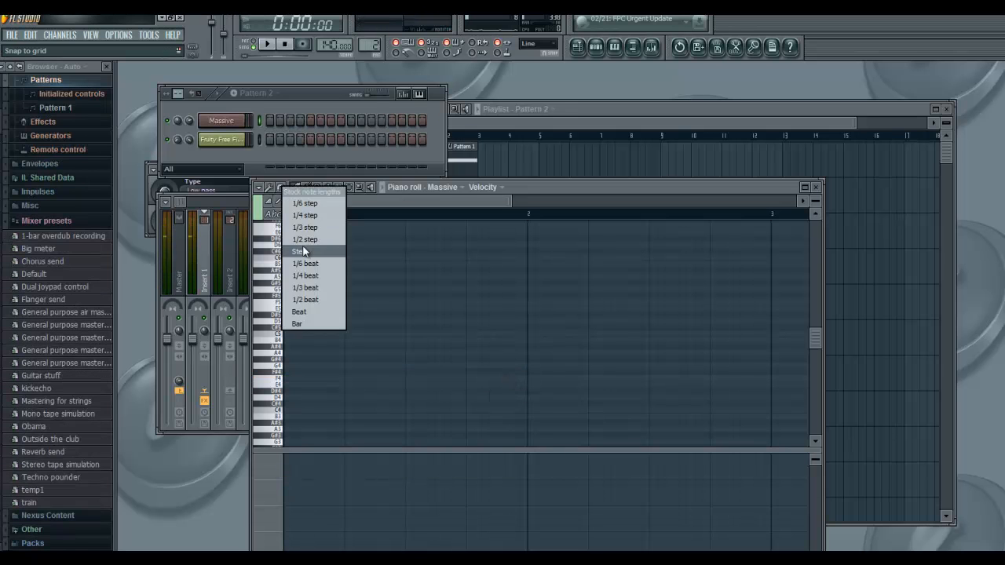
{"action": "left_click", "coordinate": [304, 322]}
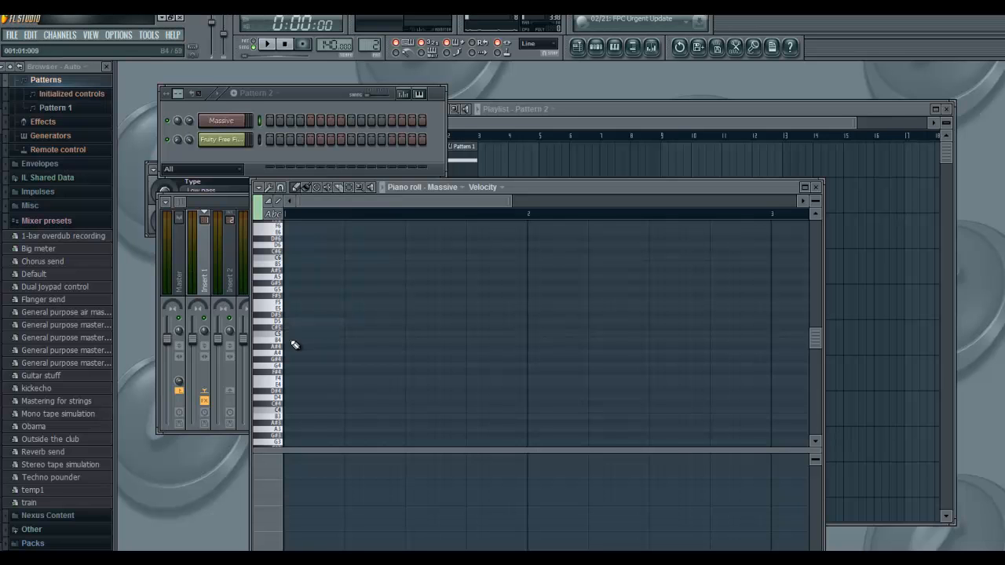
{"action": "left_click", "coordinate": [292, 384]}
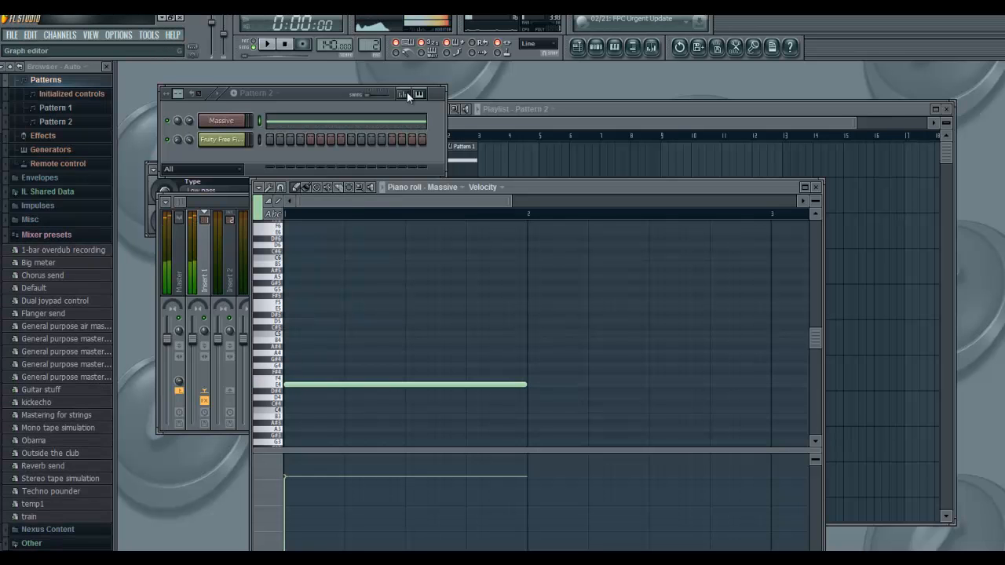
Place Pattern 2 clips at bars 3 and 4 on Track 1 of the playlist, following the Pattern 1 clips.
{"action": "left_click", "coordinate": [544, 124]}
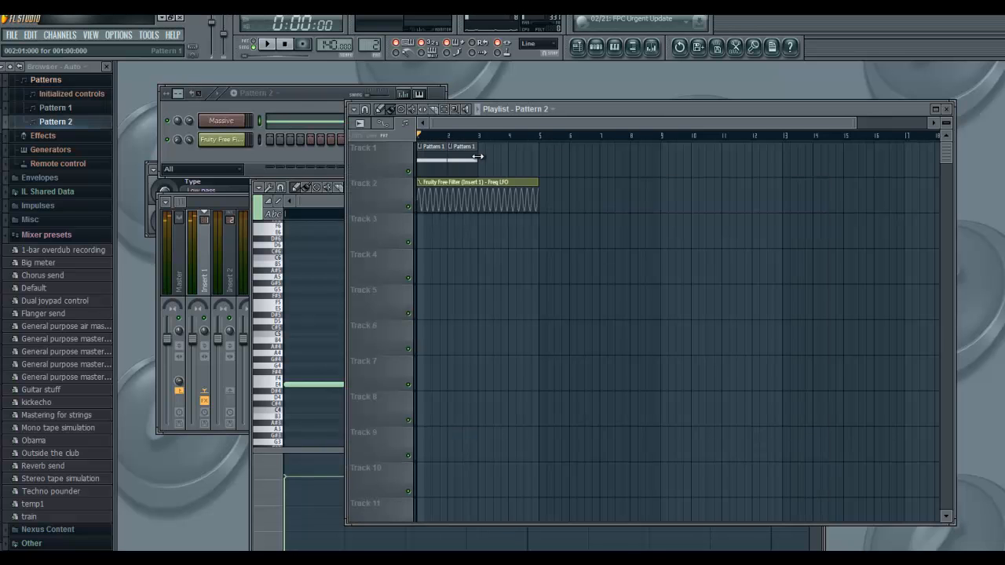
{"action": "left_click_drag", "start_coordinate": [486, 156], "coordinate": [510, 150]}
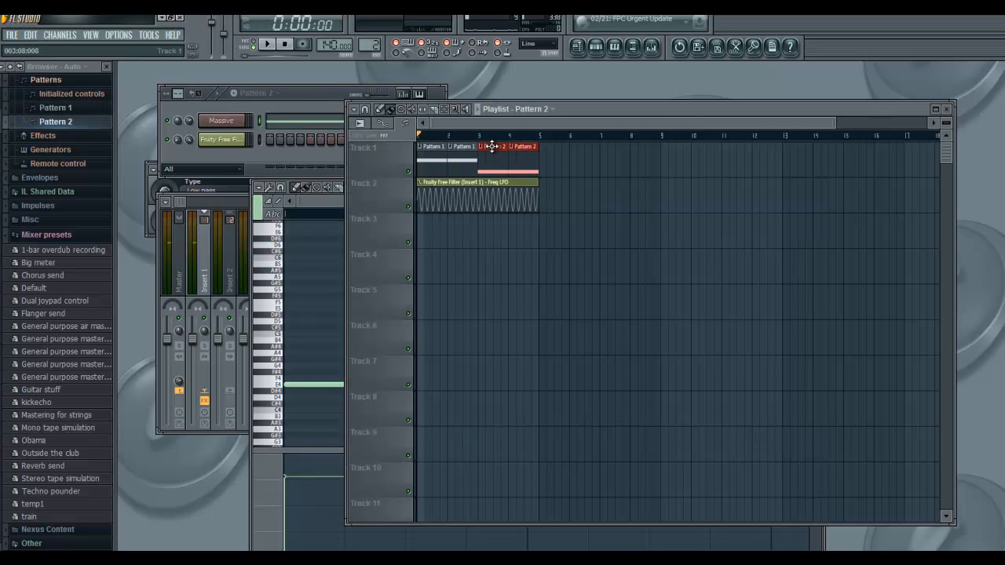
Play back the arrangement of Pattern 1 and Pattern 2 clips with the Freq automation, and stop it.
{"action": "left_click", "coordinate": [268, 45]}
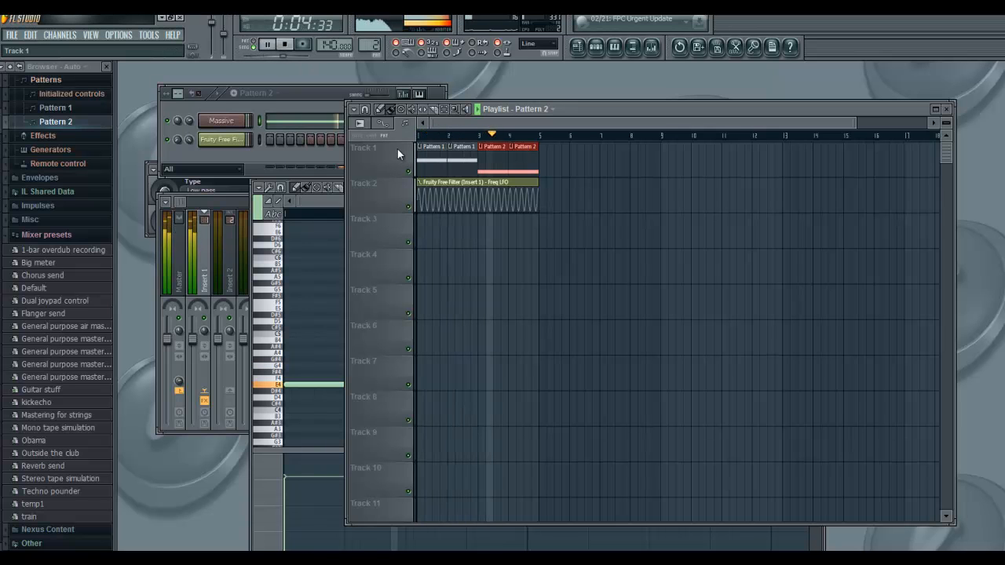
{"action": "left_click", "coordinate": [288, 45]}
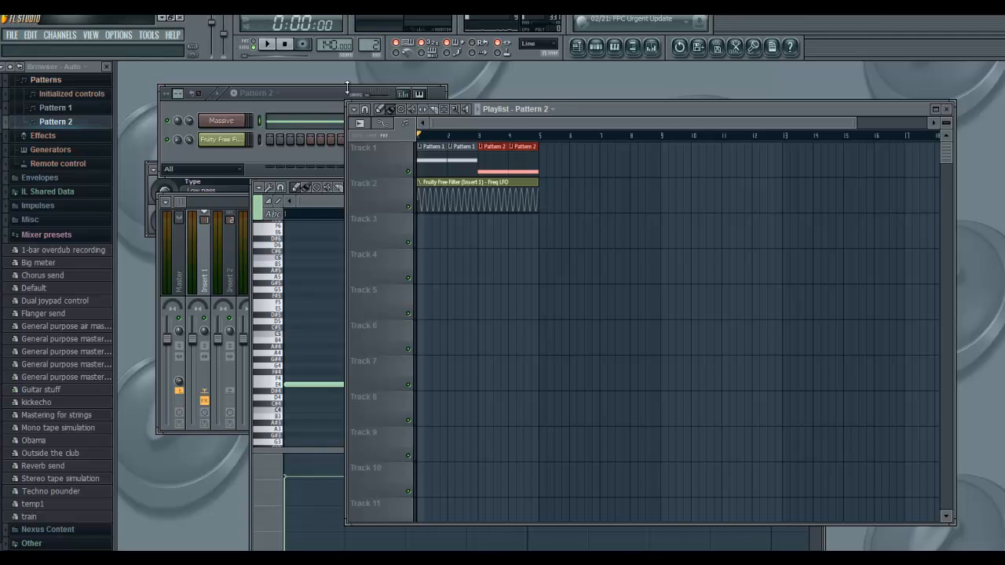
Add a 3x Osc channel and route it to mixer track 2.
{"action": "left_click", "coordinate": [62, 35]}
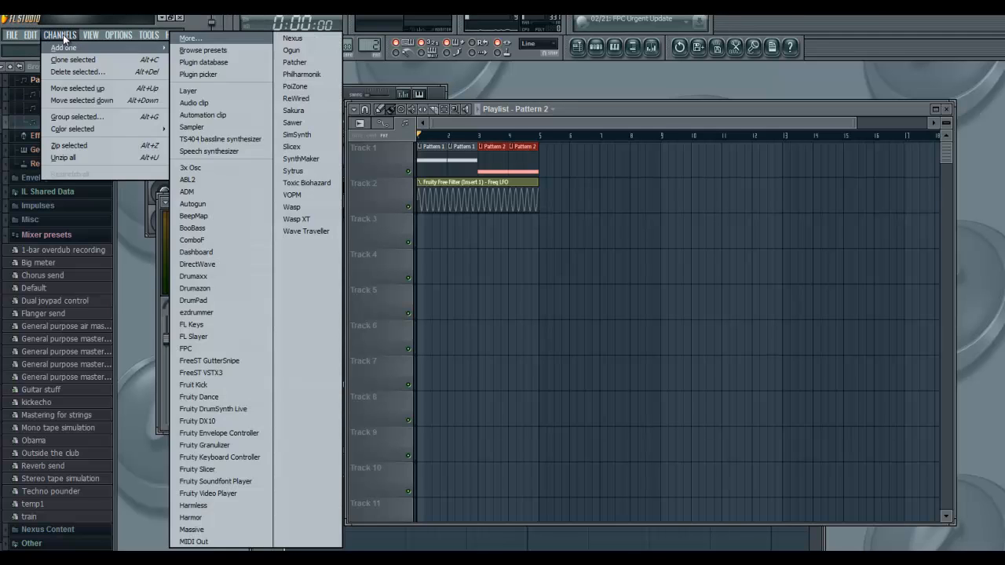
{"action": "left_click", "coordinate": [208, 166]}
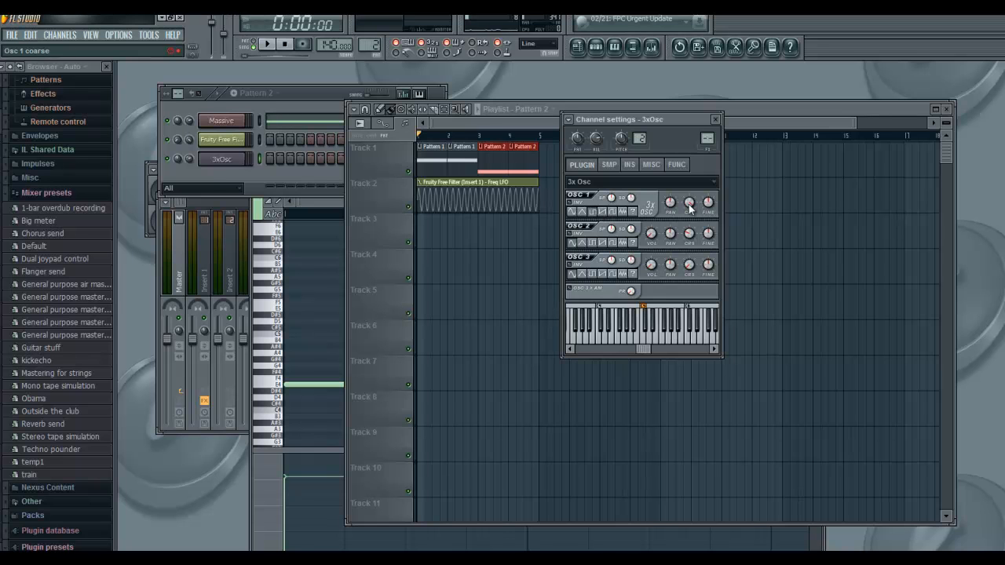
{"action": "left_click_drag", "start_coordinate": [706, 138], "coordinate": [706, 128]}
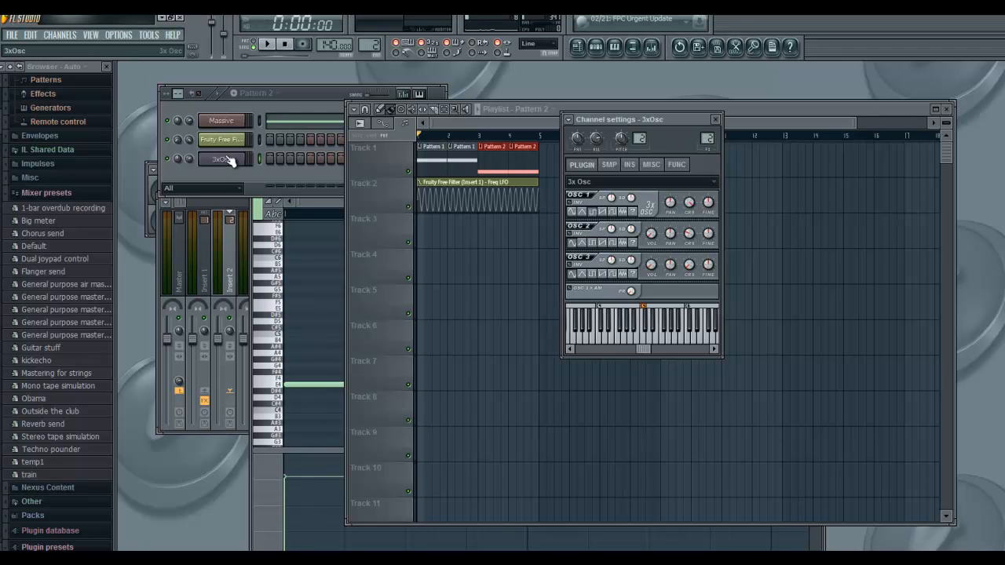
Switch to Pattern 1 and copy the Massive channel's notes into the 3xOsc channel.
{"action": "left_click", "coordinate": [316, 92]}
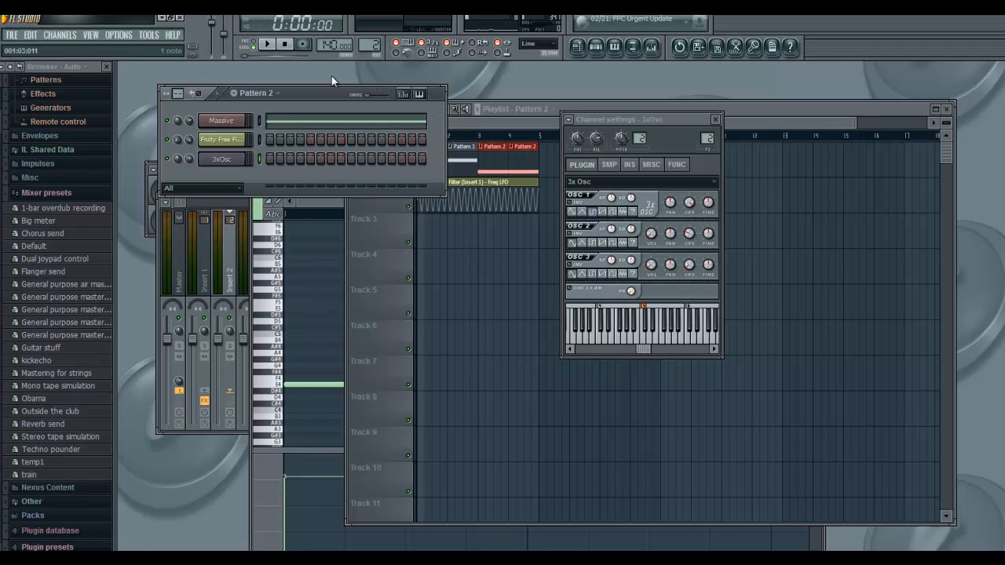
{"action": "left_click_drag", "start_coordinate": [367, 49], "coordinate": [366, 55]}
{"action": "left_click", "coordinate": [481, 111]}
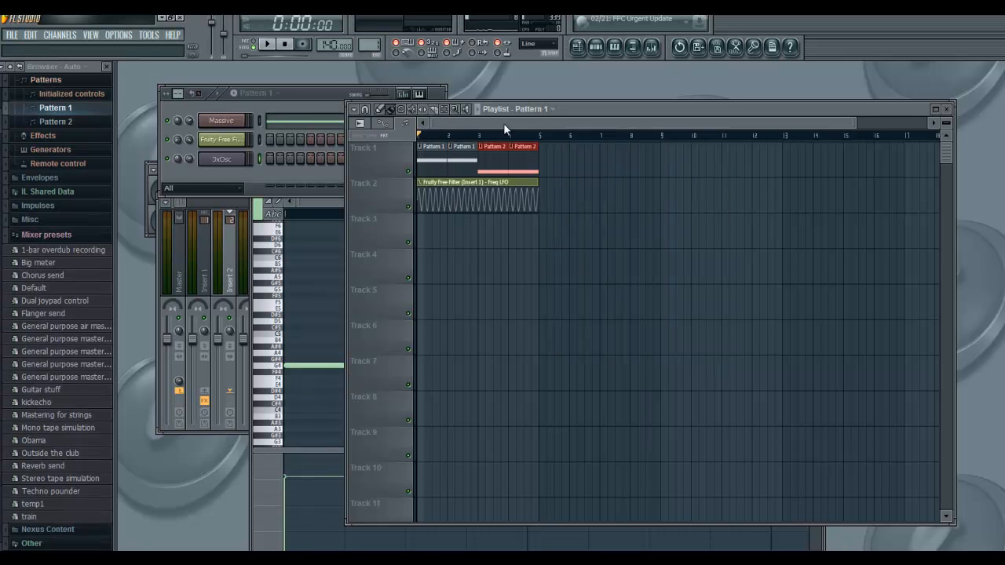
{"action": "left_click", "coordinate": [260, 122]}
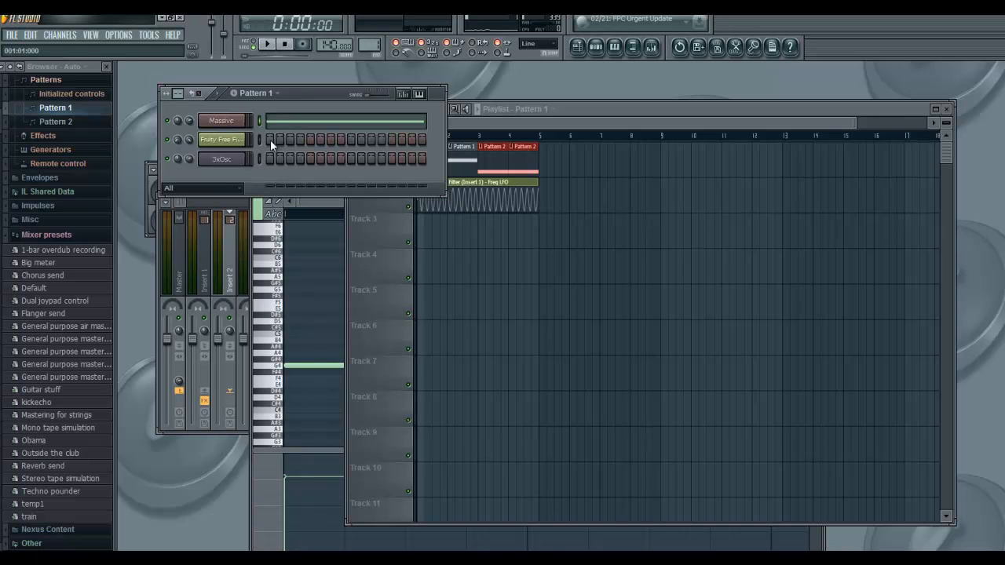
{"action": "left_click", "coordinate": [260, 158]}
{"action": "key", "text": "ctrl+v"}
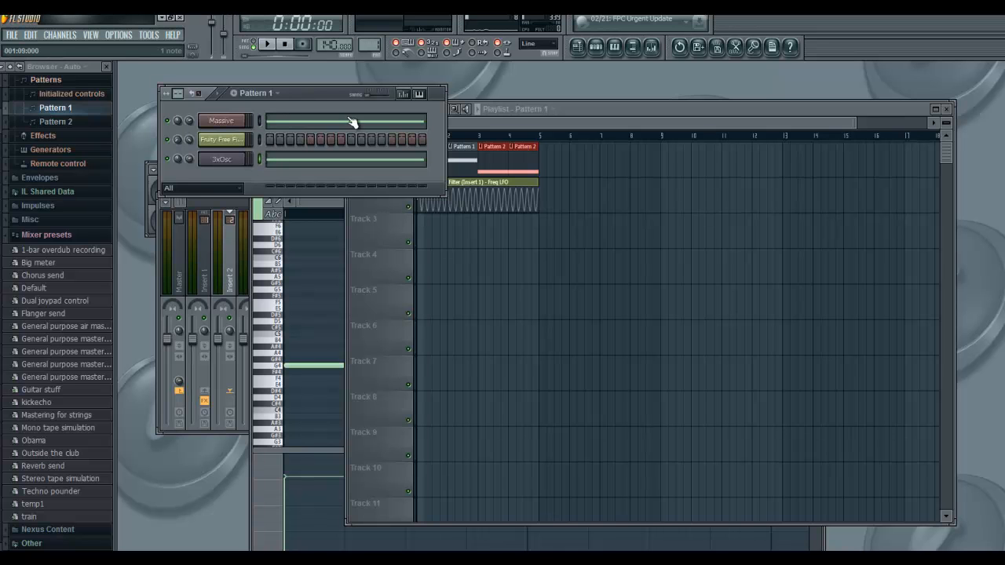
Switch to Pattern 2 and copy the Massive channel's notes into the 3xOsc channel.
{"action": "left_click_drag", "start_coordinate": [369, 41], "coordinate": [370, 35]}
{"action": "left_click", "coordinate": [259, 120]}
{"action": "left_click", "coordinate": [259, 157]}
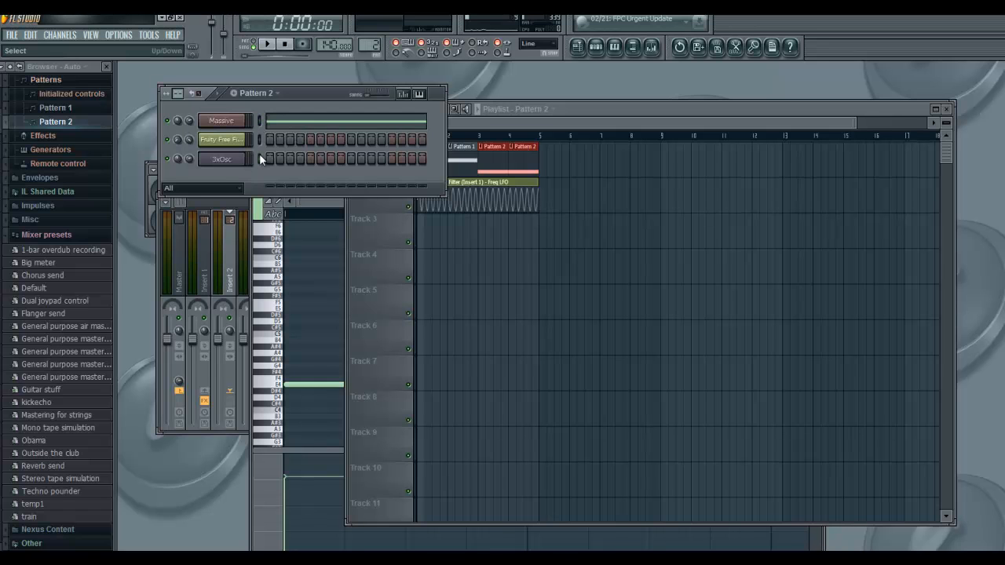
{"action": "key", "text": "ctrl+v"}
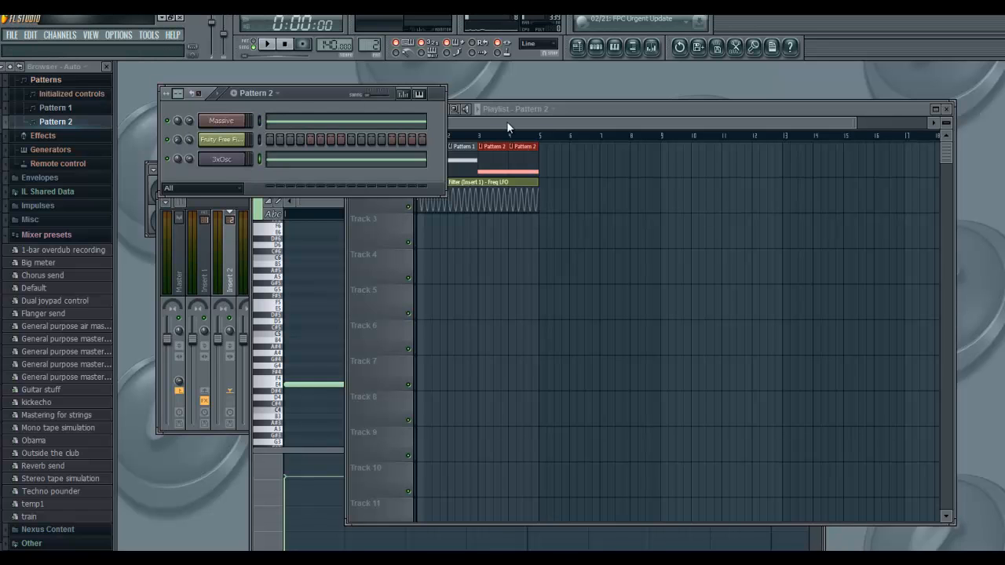
Open the Massive plugin window, raise the 3xOsc channel's volume and play back the arrangement.
{"action": "left_click", "coordinate": [240, 121]}
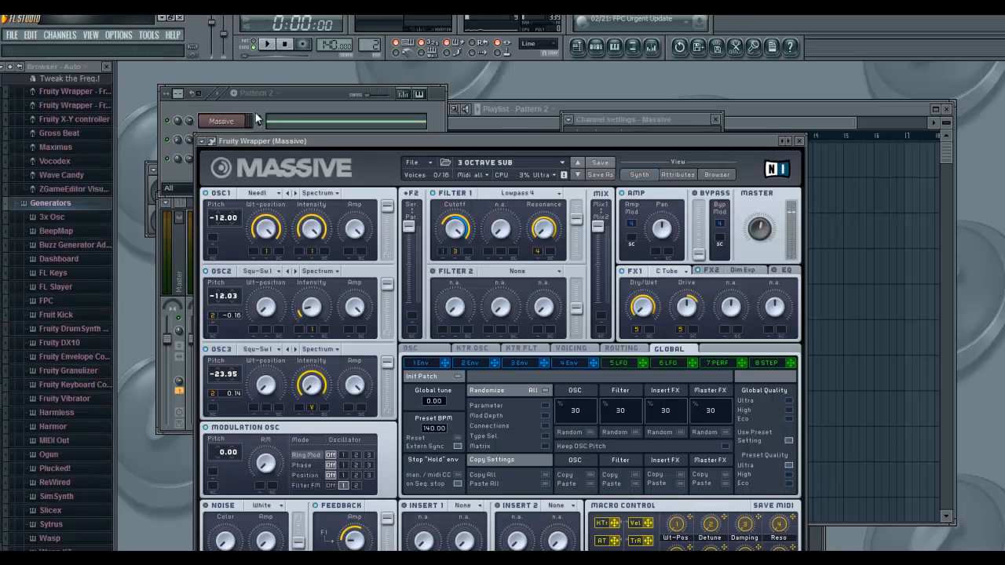
{"action": "left_click", "coordinate": [320, 103]}
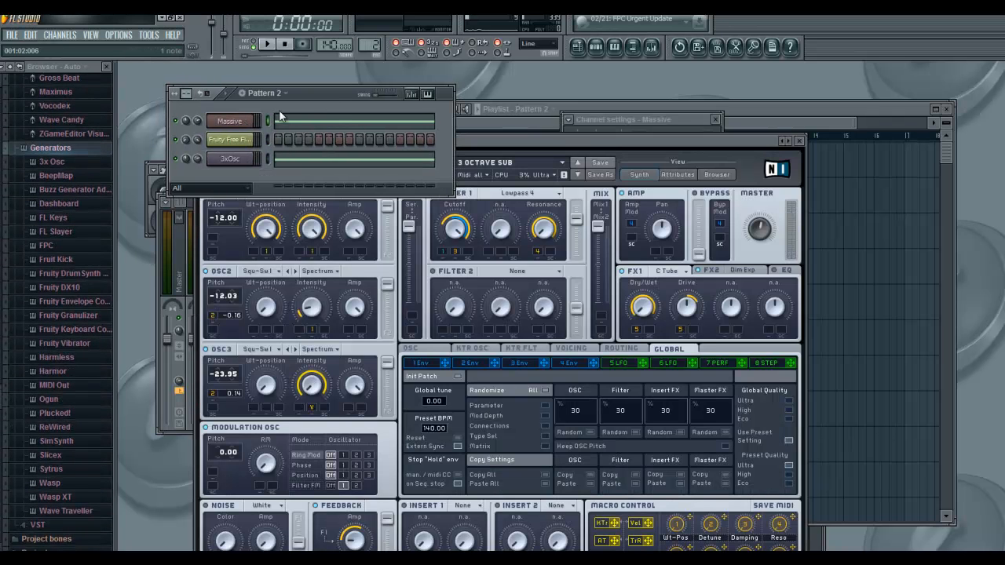
{"action": "left_click", "coordinate": [268, 44]}
{"action": "left_click", "coordinate": [285, 44]}
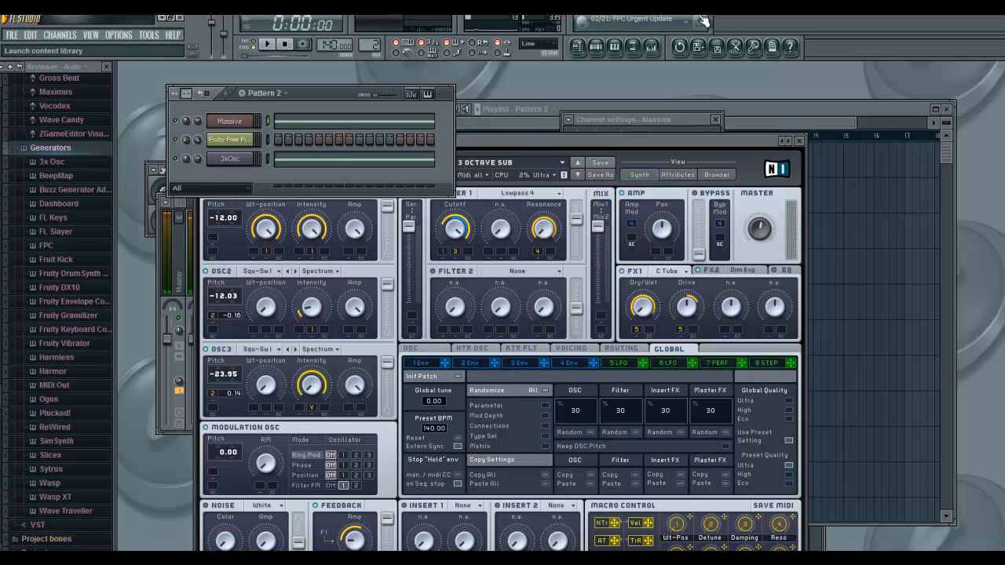
{"action": "left_click_drag", "start_coordinate": [200, 158], "coordinate": [195, 149]}
{"action": "left_click", "coordinate": [270, 47]}
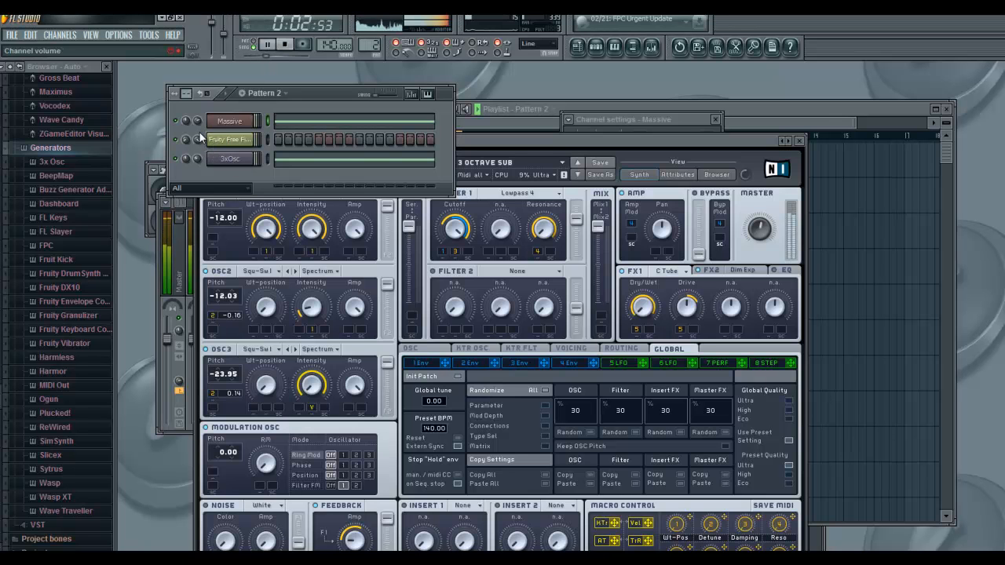
Stop playback, reroute the 3xOsc channel to mixer track 1 and restart the arrangement.
{"action": "left_click", "coordinate": [228, 160]}
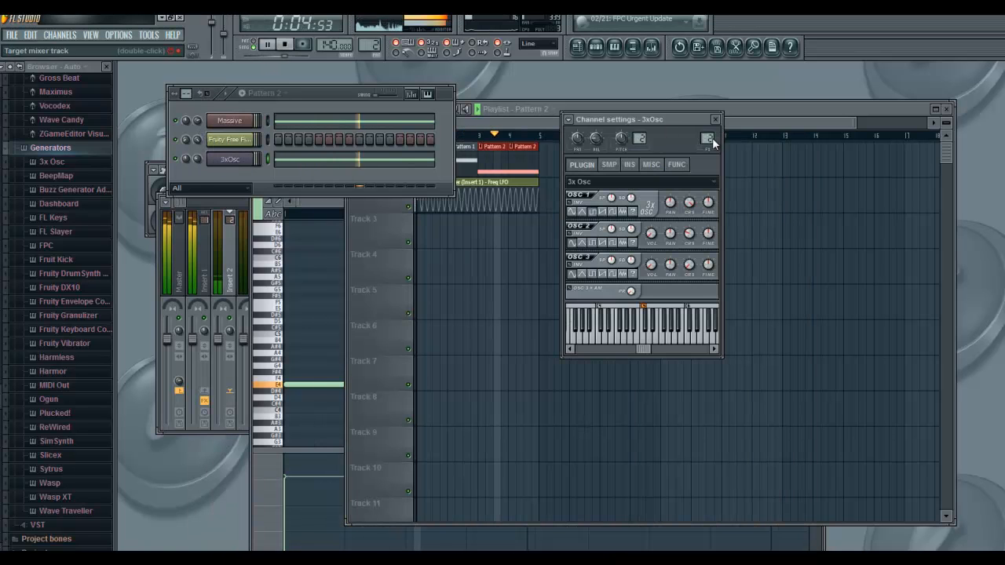
{"action": "left_click", "coordinate": [286, 45]}
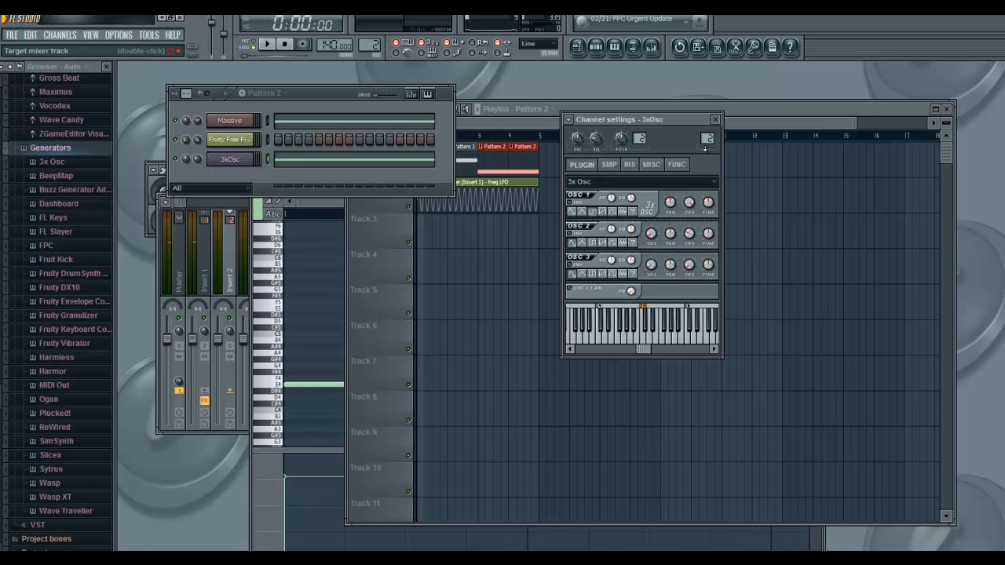
{"action": "scroll", "coordinate": [706, 144], "scroll_direction": "down", "scroll_amount": 1}
{"action": "left_click", "coordinate": [313, 92]}
{"action": "key", "text": "space"}
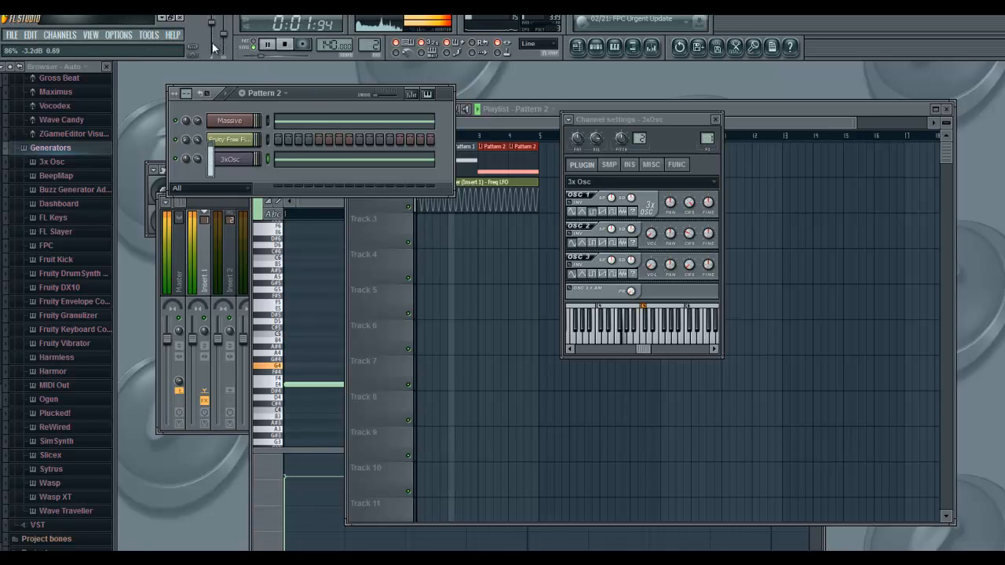
Raise the 3xOsc channel volume and adjust Osc 1's stereo detune during playback, ending with playback stopped.
{"action": "left_click_drag", "start_coordinate": [195, 172], "coordinate": [194, 160]}
{"action": "left_click", "coordinate": [240, 162]}
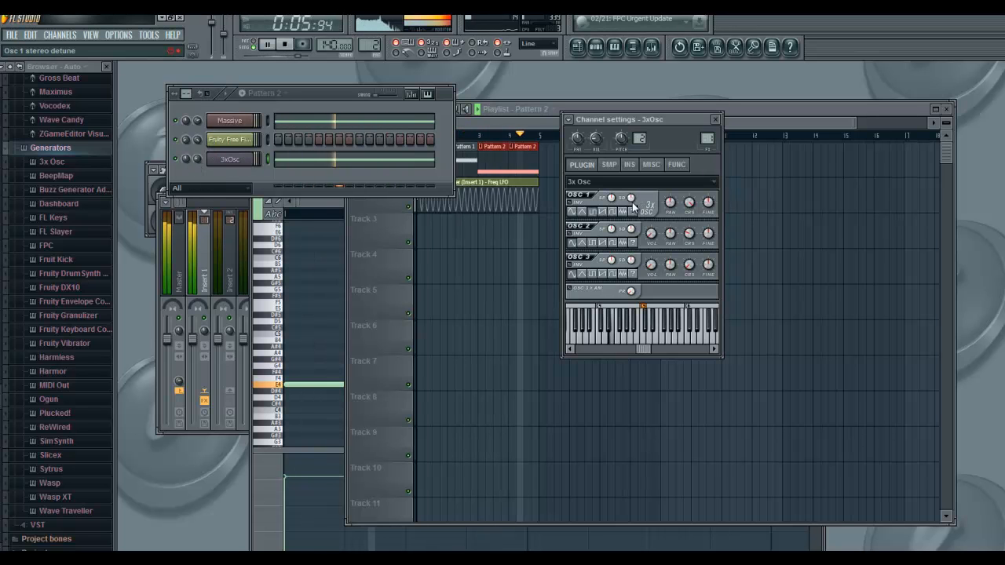
{"action": "left_click_drag", "start_coordinate": [631, 197], "coordinate": [631, 193]}
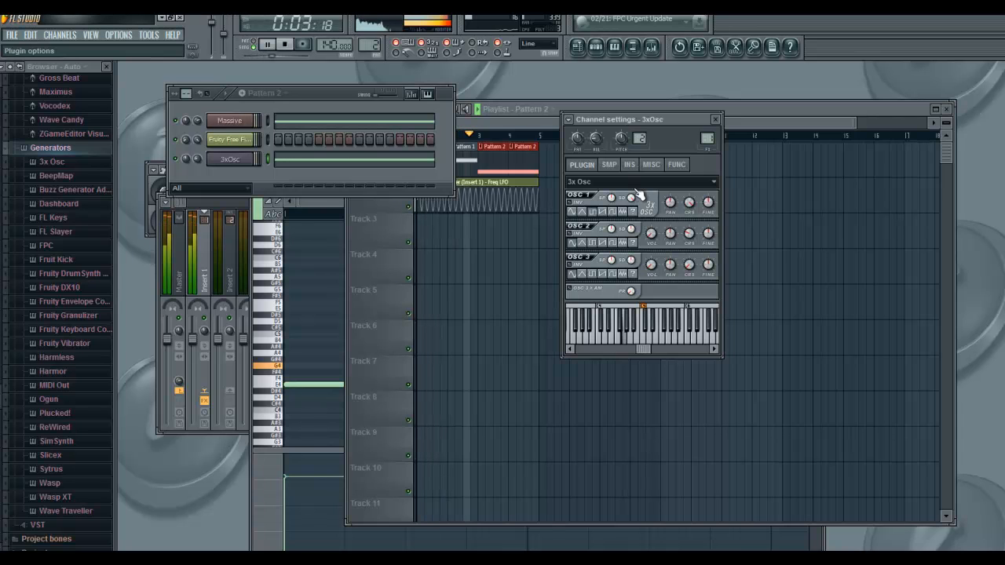
{"action": "left_click", "coordinate": [287, 44]}
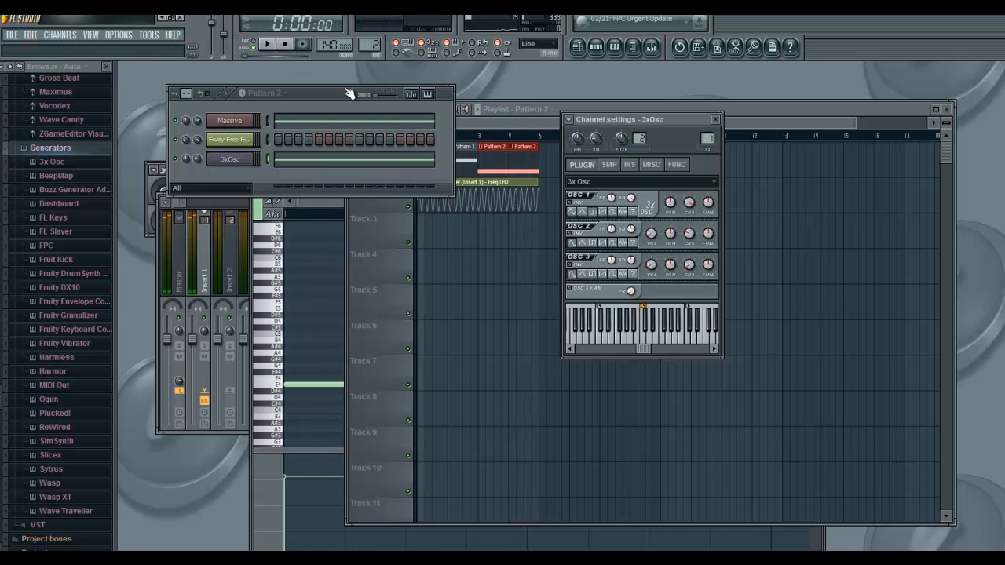
Shorten the Freq automation clip on Track 2 to two bars and place a unique copy of it at bar 3.
{"action": "left_click", "coordinate": [500, 186]}
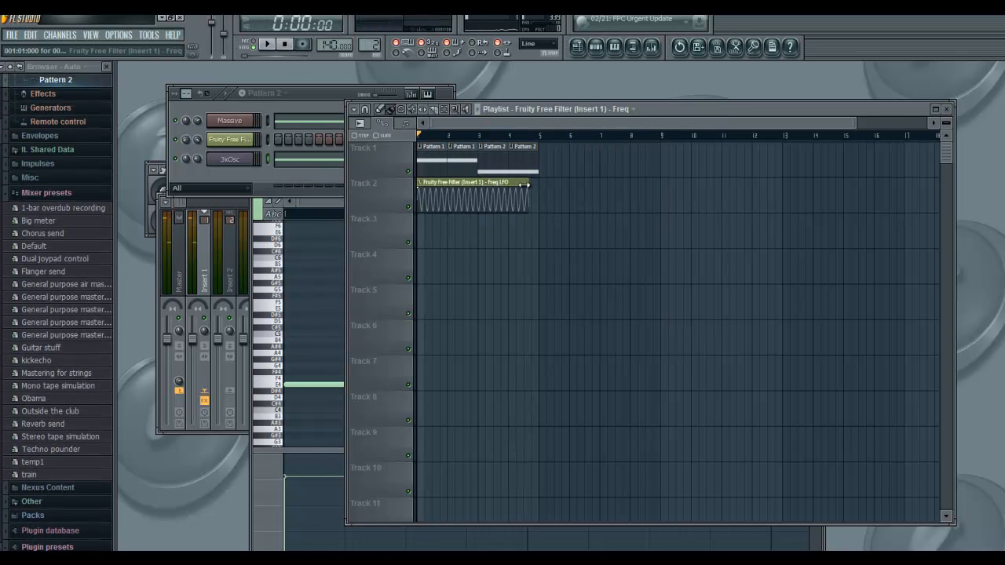
{"action": "left_click_drag", "start_coordinate": [533, 183], "coordinate": [477, 183]}
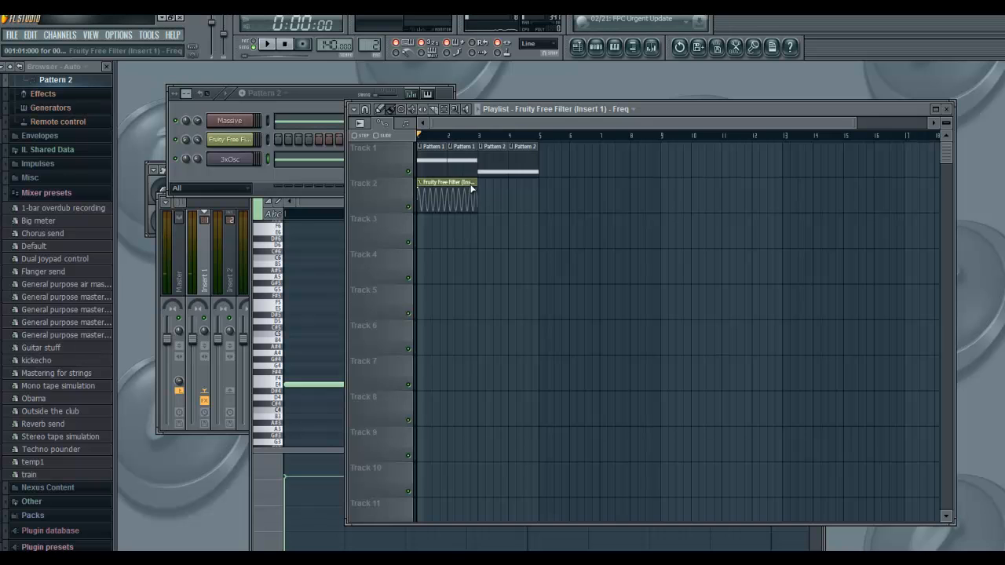
{"action": "left_click", "coordinate": [486, 192]}
{"action": "left_click", "coordinate": [482, 183]}
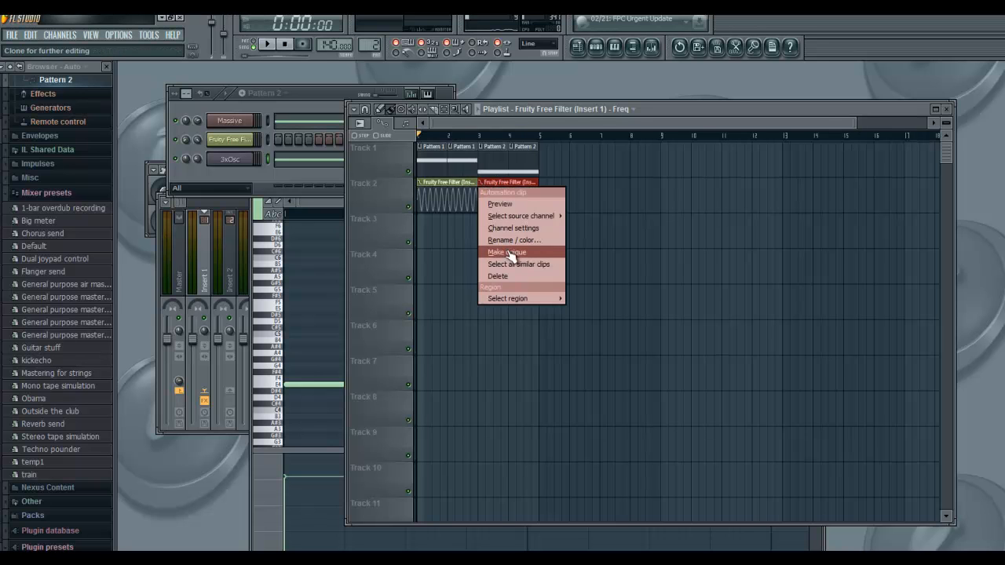
{"action": "left_click", "coordinate": [507, 252]}
Increase the LFO speed of the copied Freq automation clip at bar 3 and play back the result.
{"action": "left_click", "coordinate": [482, 183]}
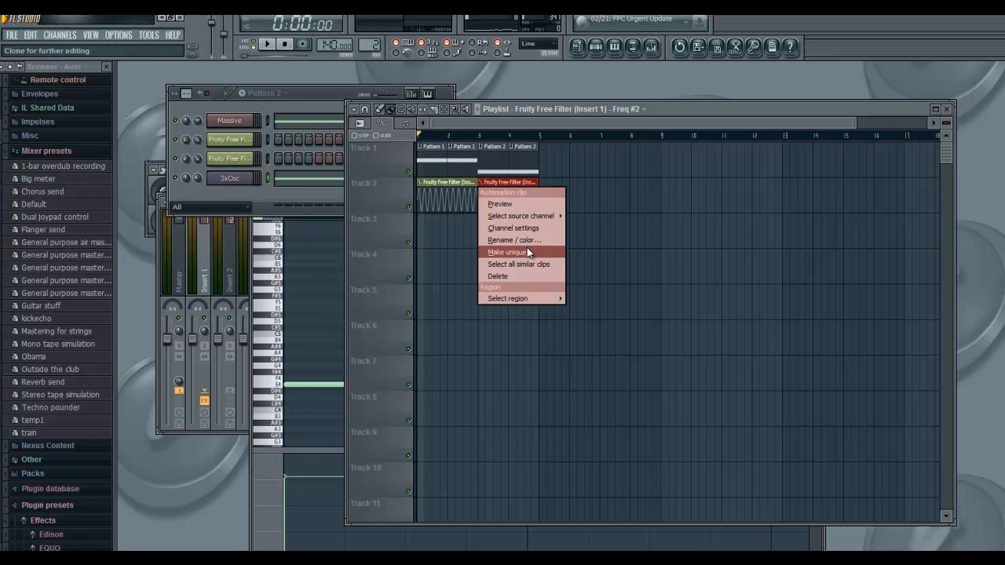
{"action": "left_click", "coordinate": [514, 228]}
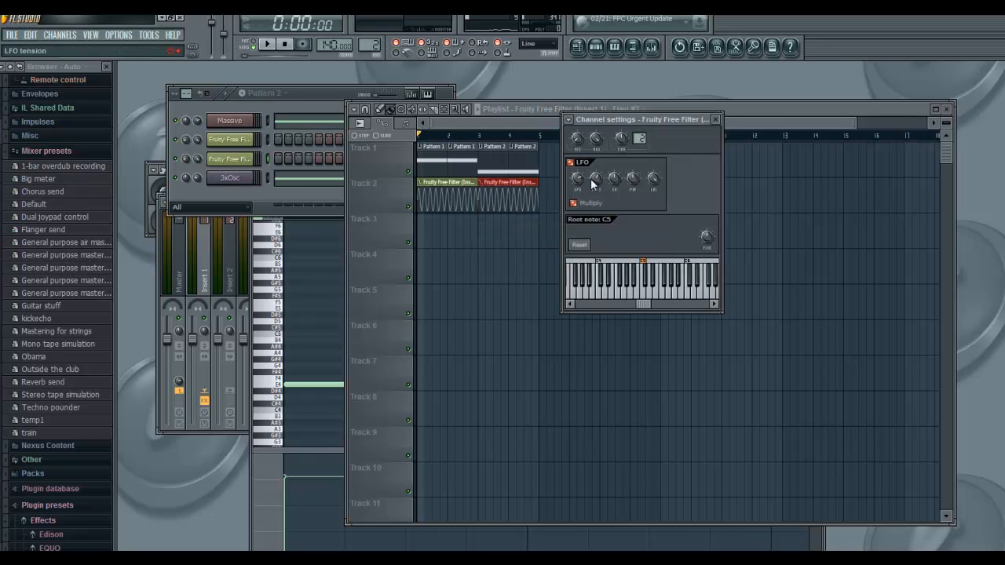
{"action": "left_click_drag", "start_coordinate": [583, 183], "coordinate": [579, 175]}
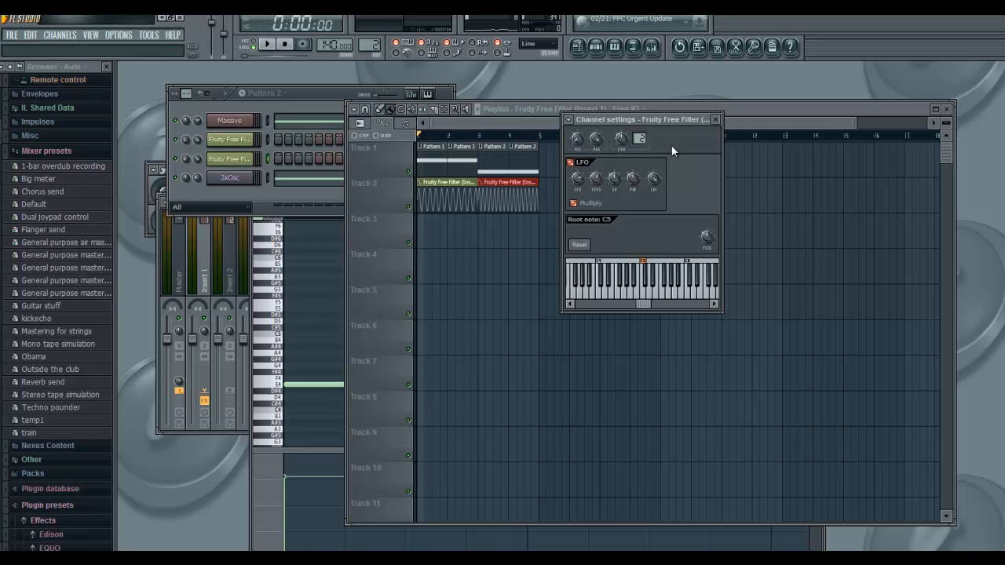
{"action": "left_click", "coordinate": [716, 121]}
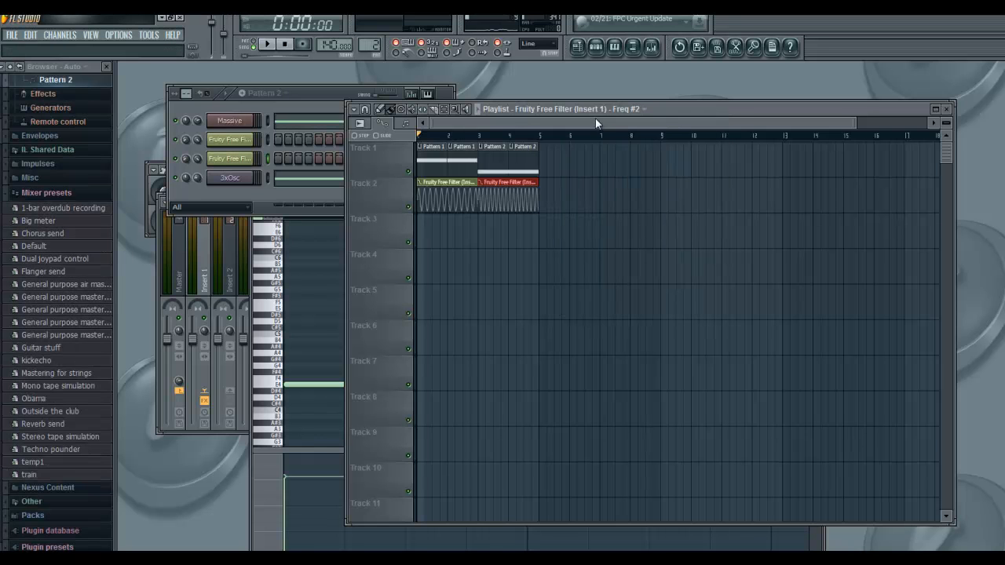
{"action": "left_click", "coordinate": [269, 45]}
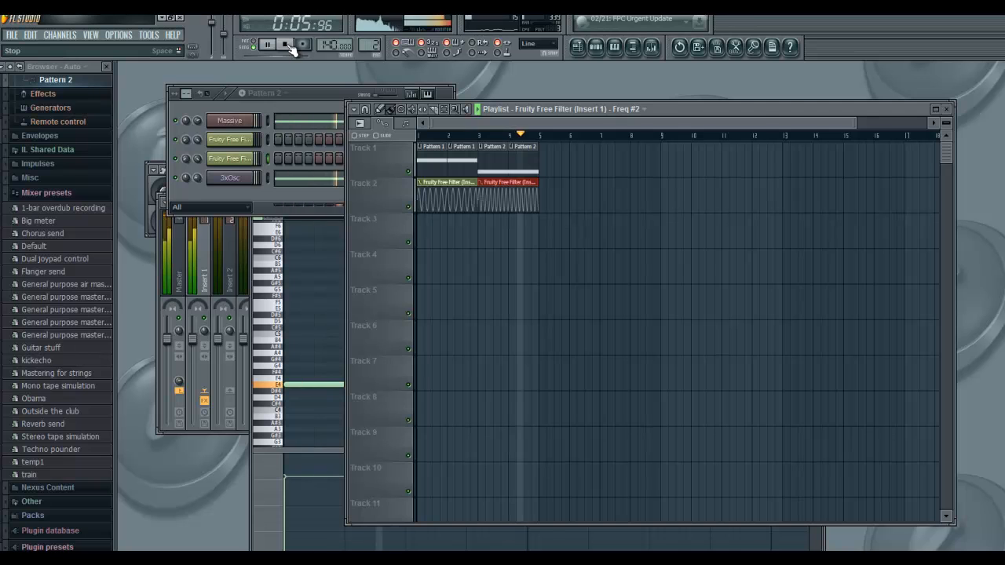
{"action": "left_click", "coordinate": [289, 47]}
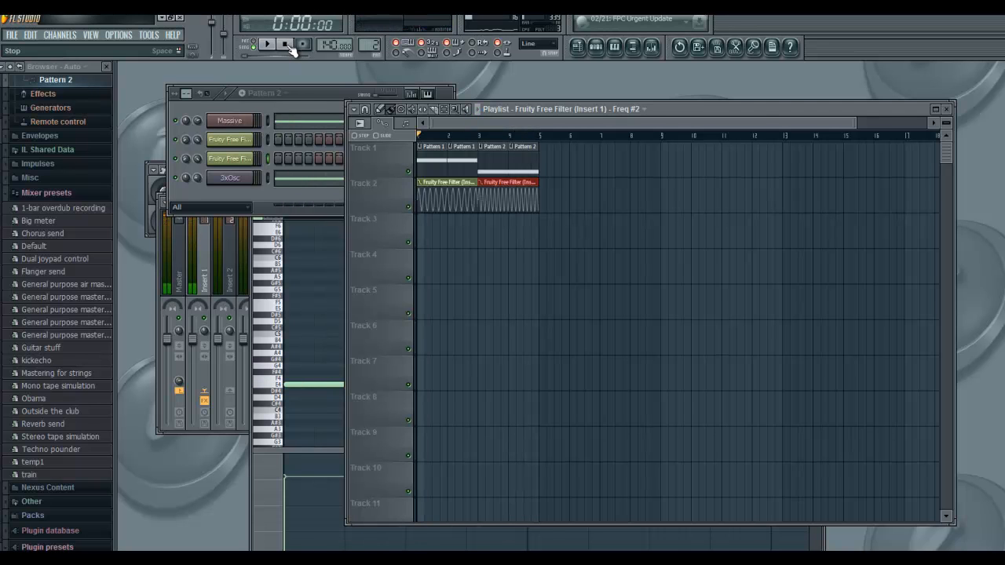
Open the mixer and lower the Insert 1 volume fader while the arrangement plays, ending with playback stopped.
{"action": "left_click", "coordinate": [295, 101]}
{"action": "left_click", "coordinate": [651, 46]}
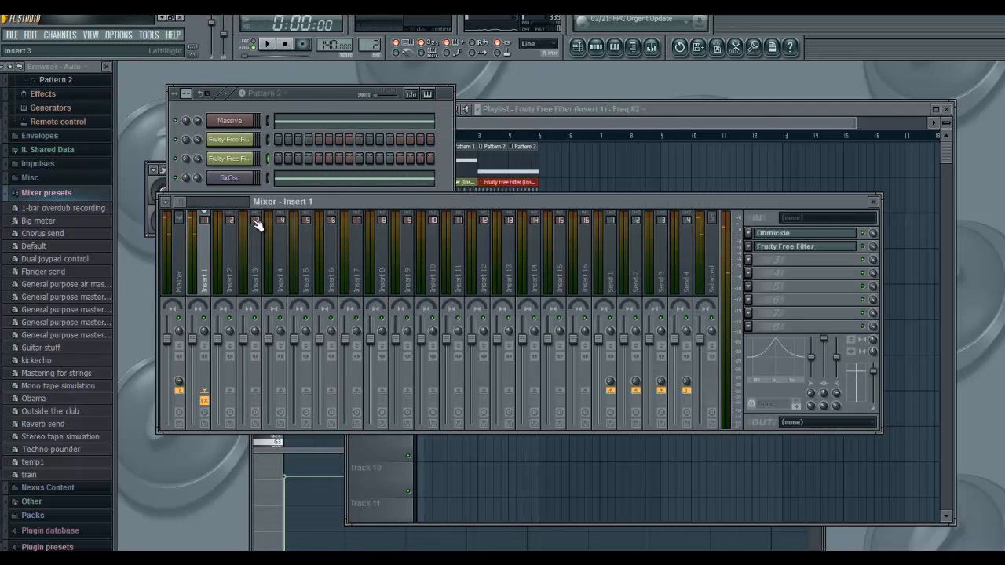
{"action": "left_click", "coordinate": [267, 44]}
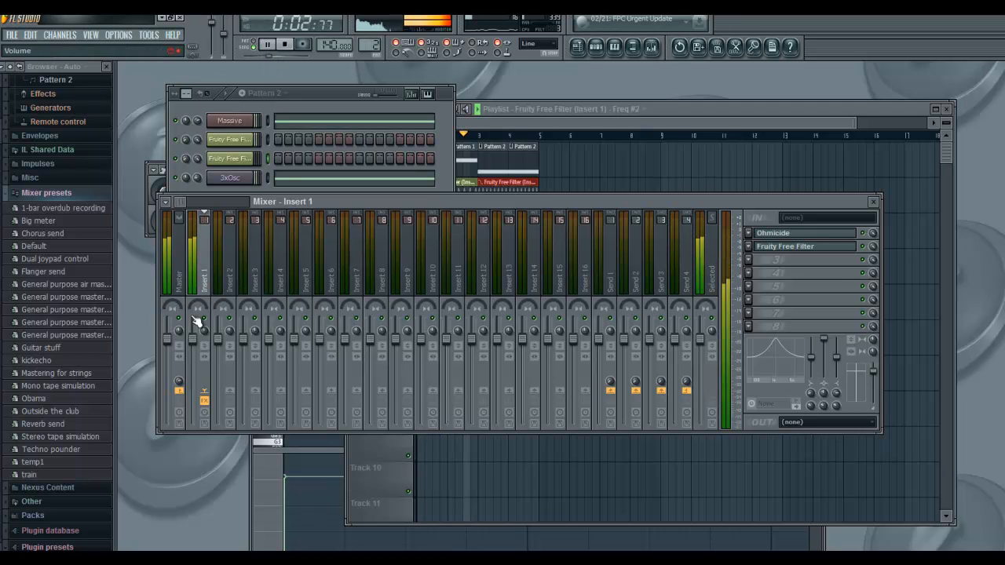
{"action": "left_click_drag", "start_coordinate": [195, 352], "coordinate": [202, 400]}
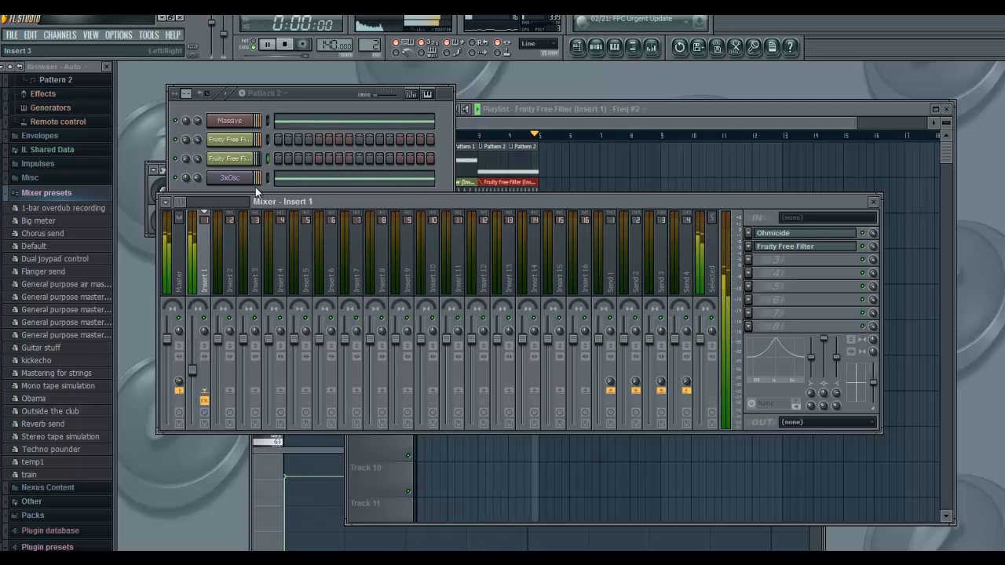
{"action": "left_click", "coordinate": [287, 45]}
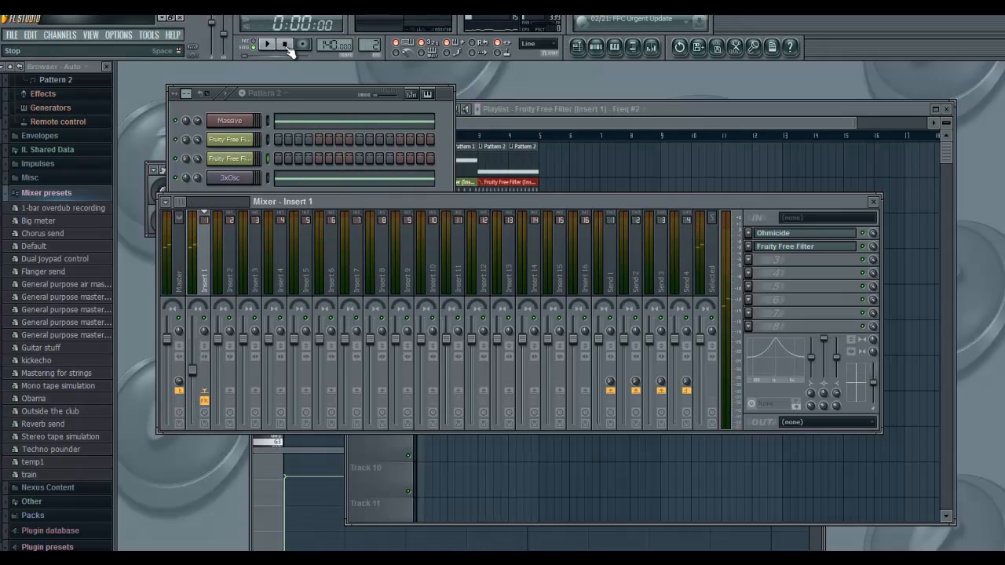
Select all clips in the playlist's first four bars and duplicate them twice to extend the arrangement through bar 12.
{"action": "left_click", "coordinate": [315, 104]}
{"action": "left_click", "coordinate": [522, 129]}
{"action": "left_click_drag", "start_coordinate": [578, 150], "coordinate": [355, 206]}
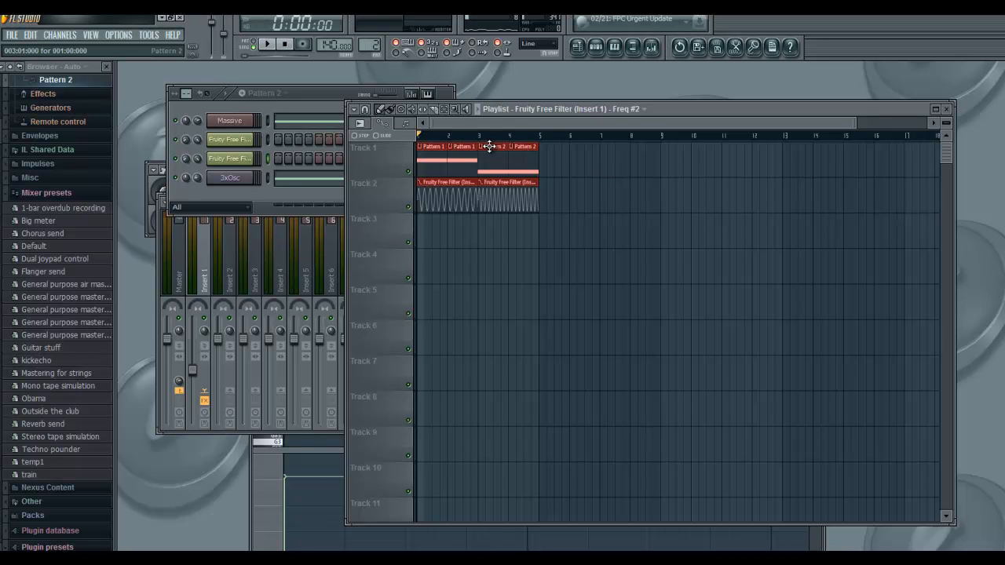
{"action": "left_click_drag", "start_coordinate": [536, 123], "coordinate": [83, 126]}
{"action": "key", "text": "ctrl+b"}
{"action": "key", "text": "ctrl+b"}
Open the VEC1 Snares folder of the VENGEANCE ESSENTIAL CLUB SOUNDS vol-1 samples in the browser.
{"action": "left_click", "coordinate": [312, 91]}
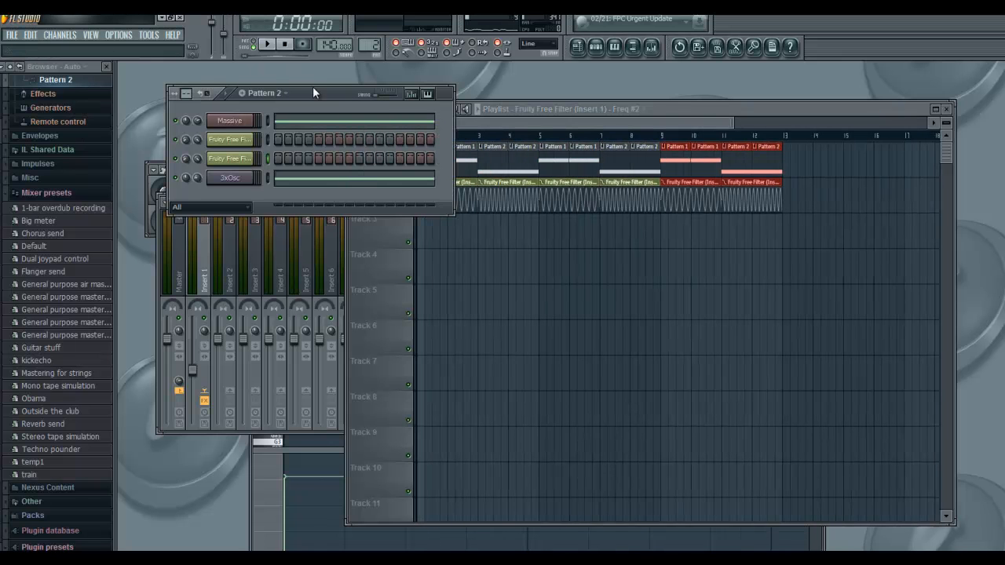
{"action": "left_click", "coordinate": [49, 193]}
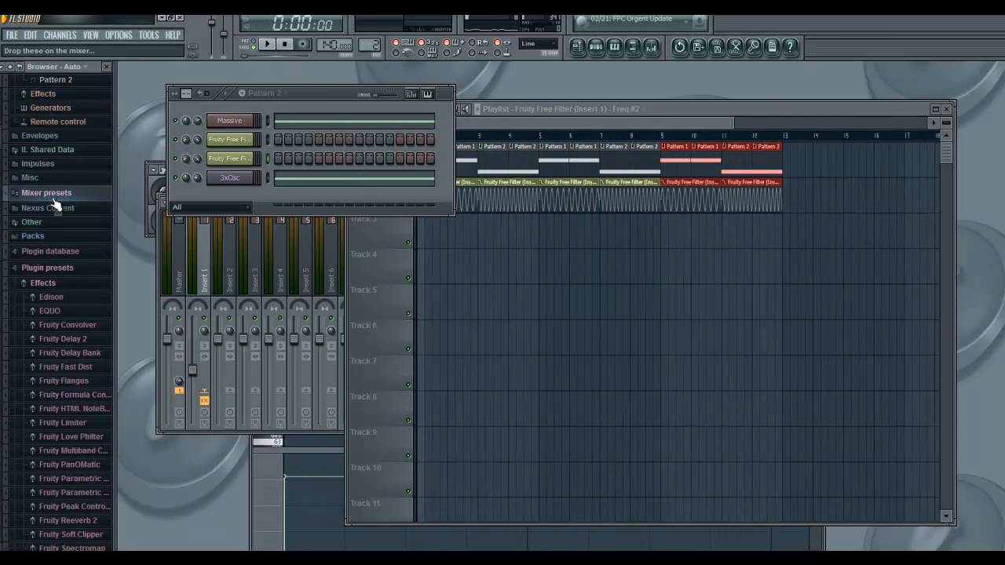
{"action": "left_click", "coordinate": [48, 268]}
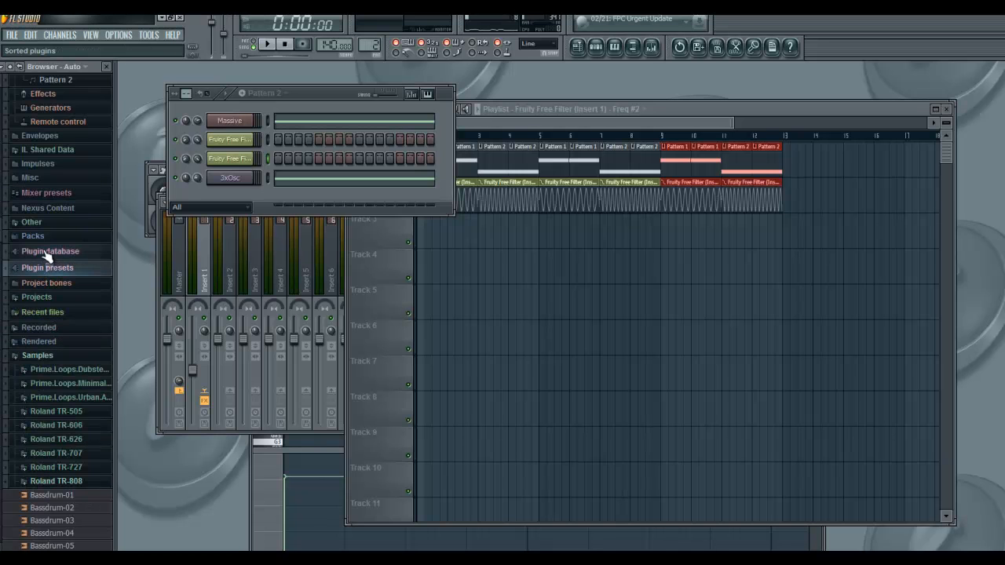
{"action": "left_click", "coordinate": [40, 238]}
{"action": "left_click", "coordinate": [39, 237]}
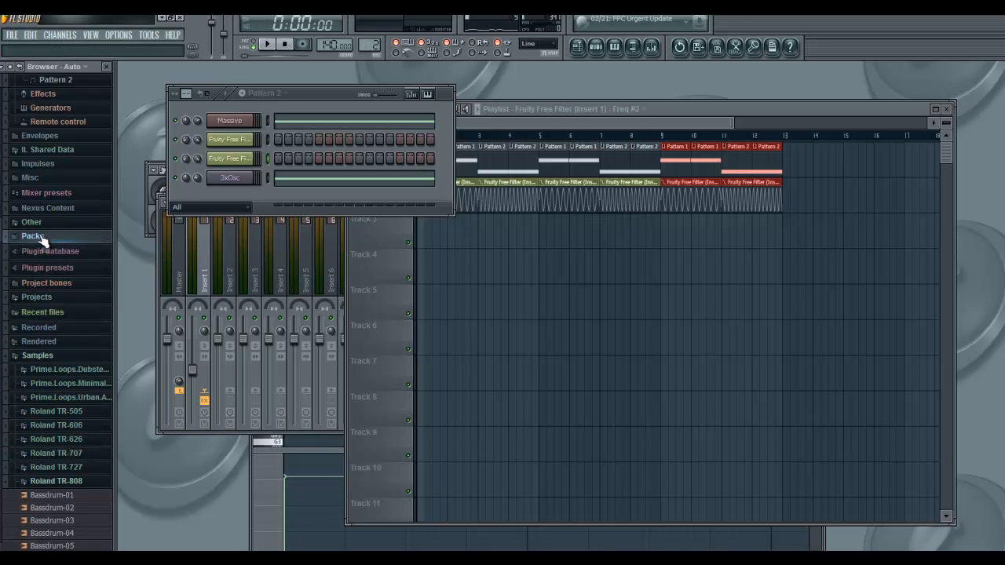
{"action": "left_click", "coordinate": [39, 355]}
{"action": "left_click", "coordinate": [38, 477]}
{"action": "scroll", "coordinate": [70, 314], "scroll_direction": "down", "scroll_amount": 5}
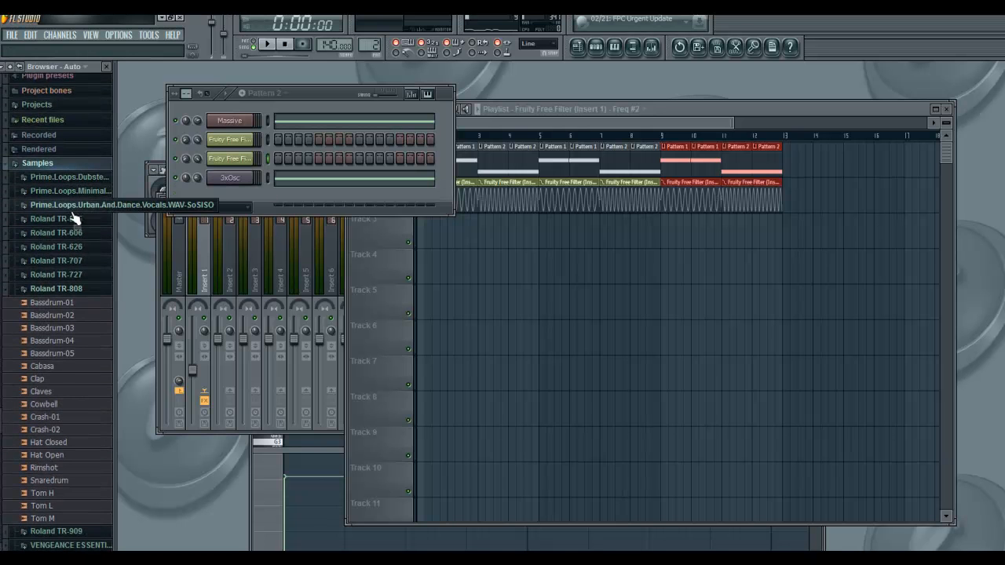
{"action": "left_click", "coordinate": [48, 290]}
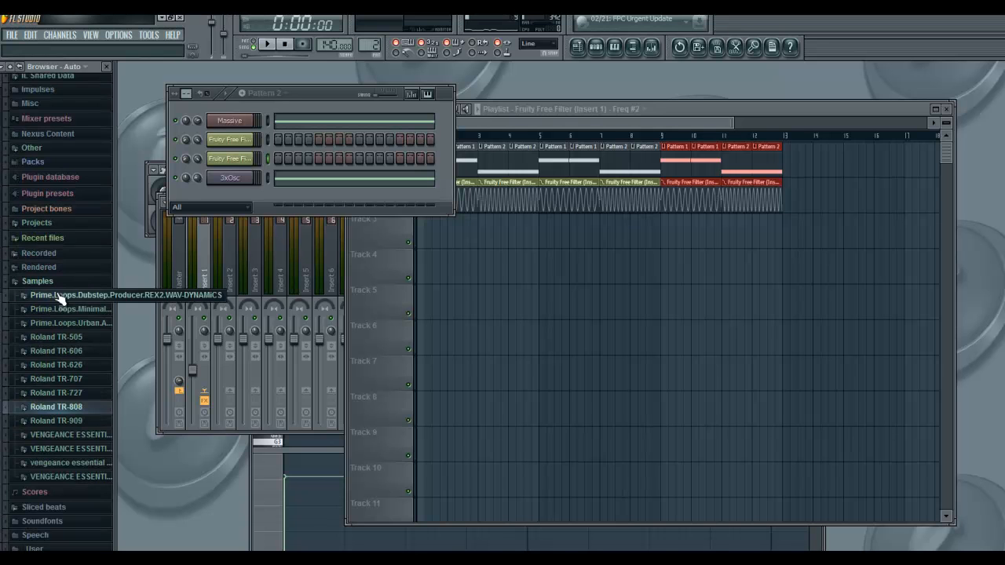
{"action": "left_click", "coordinate": [75, 438]}
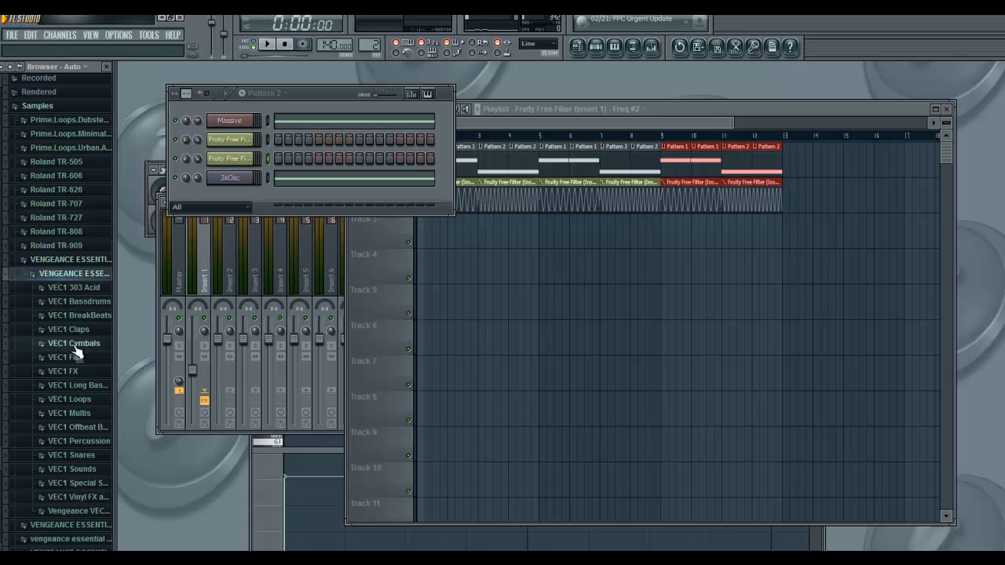
{"action": "left_click", "coordinate": [79, 458]}
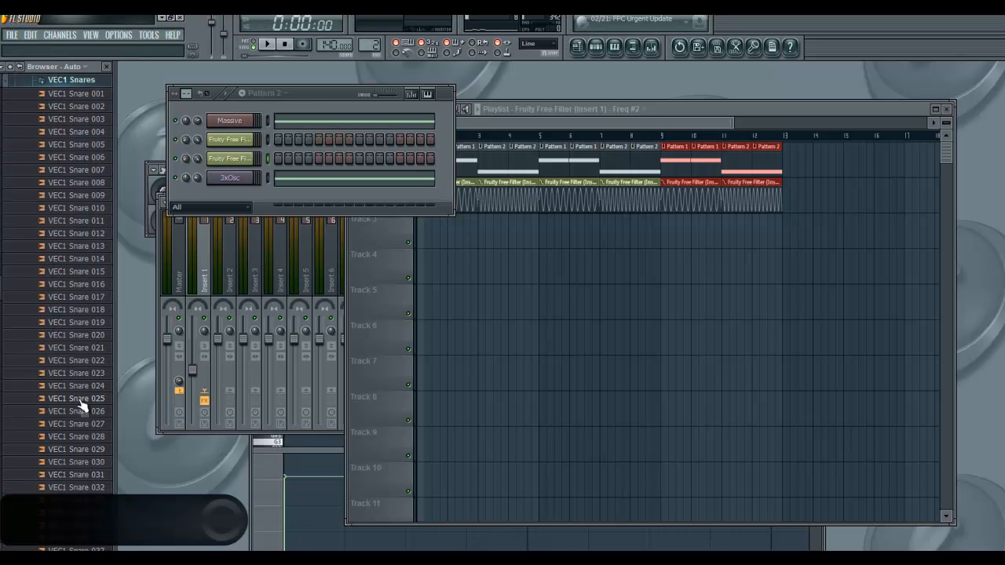
Audition the VEC1 snare samples and add VEC1 Snare 017 as a new channel below 3xOsc.
{"action": "left_click", "coordinate": [100, 94]}
{"action": "left_click", "coordinate": [99, 106]}
{"action": "left_click", "coordinate": [94, 120]}
{"action": "left_click", "coordinate": [90, 144]}
{"action": "left_click", "coordinate": [92, 157]}
{"action": "left_click", "coordinate": [96, 95]}
{"action": "left_click", "coordinate": [88, 182]}
{"action": "left_click", "coordinate": [85, 221]}
{"action": "key", "text": "Down"}
{"action": "key", "text": "Down"}
{"action": "key", "text": "Down"}
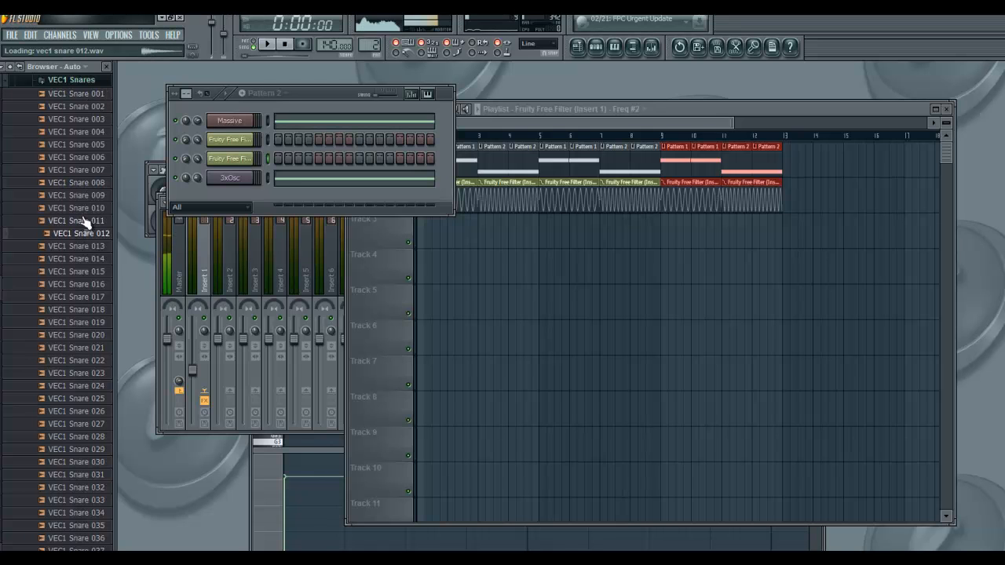
{"action": "key", "text": "Down"}
{"action": "key", "text": "Down"}
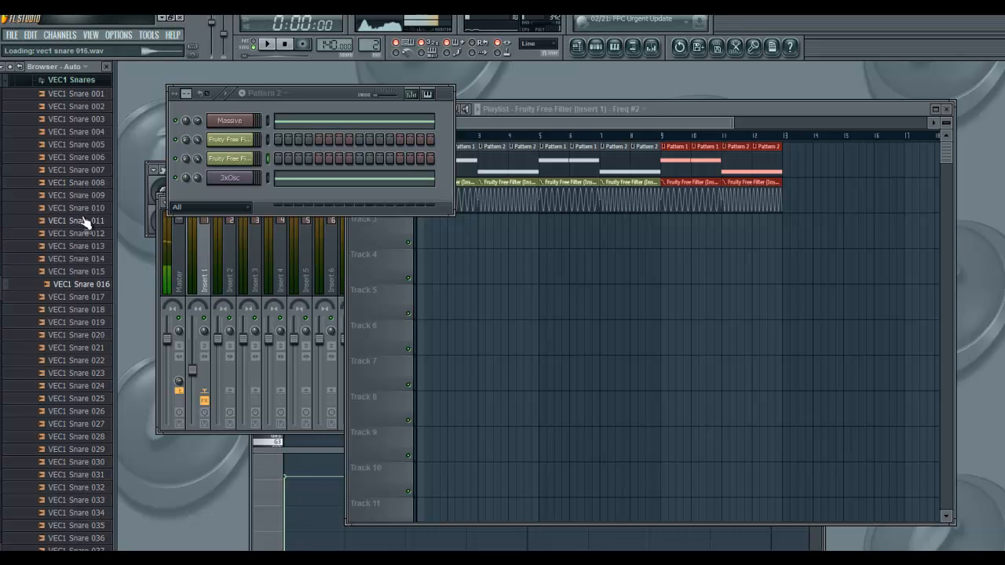
{"action": "left_click", "coordinate": [86, 299]}
{"action": "left_click_drag", "start_coordinate": [86, 302], "coordinate": [230, 197]}
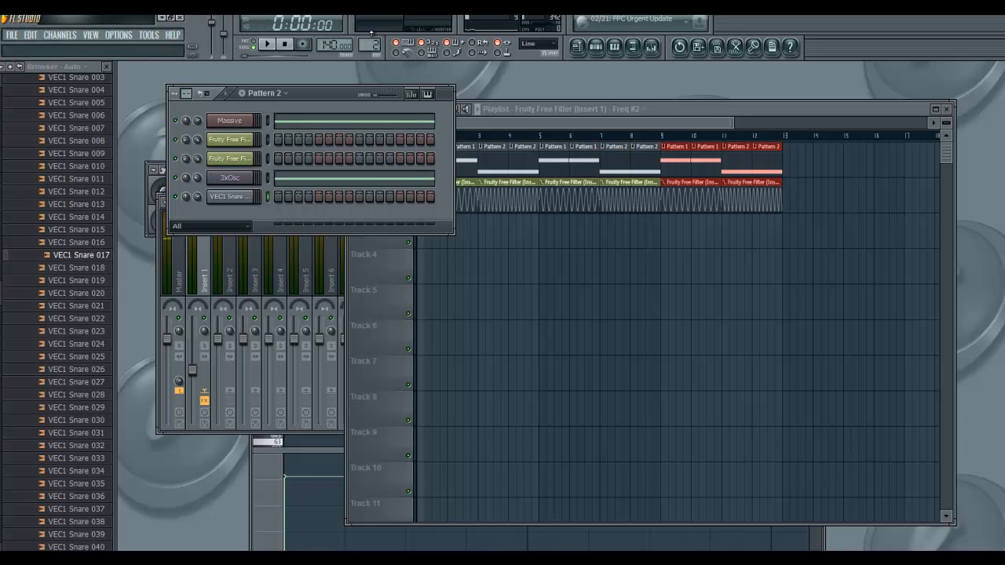
Create the new empty Pattern 3 and place a VEC1 Snare hit on step 9.
{"action": "key", "text": "F4"}
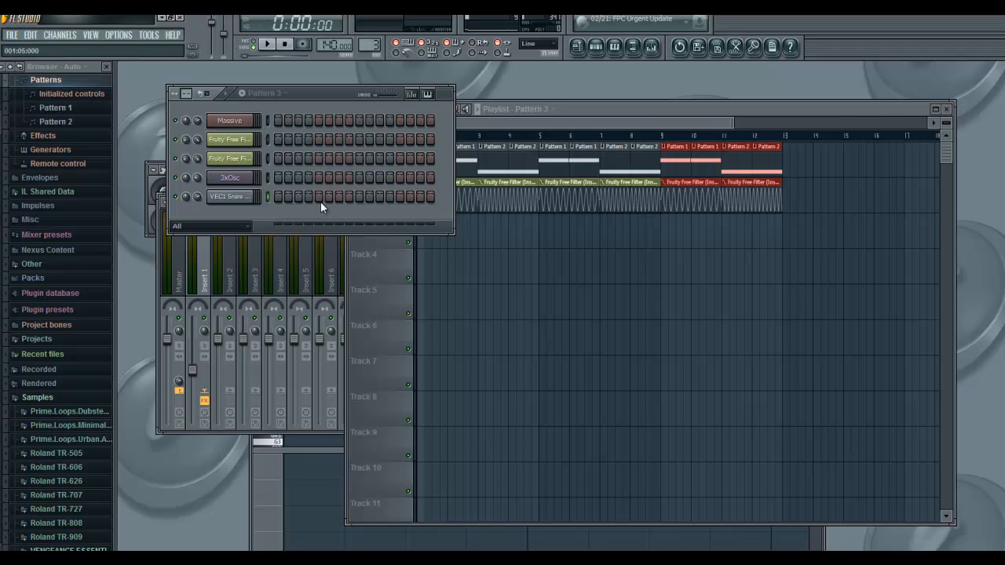
{"action": "left_click", "coordinate": [360, 197]}
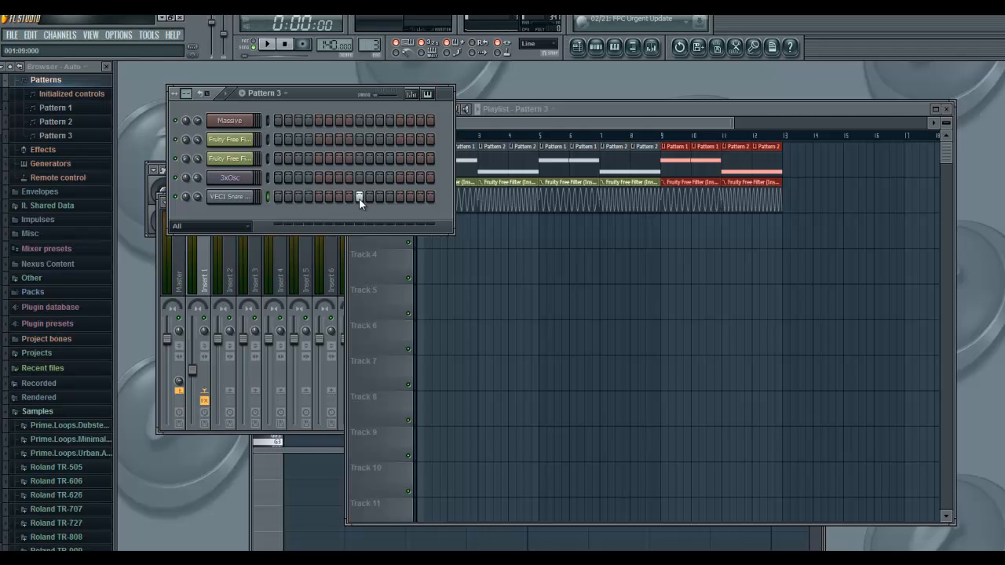
{"action": "key", "text": "1"}
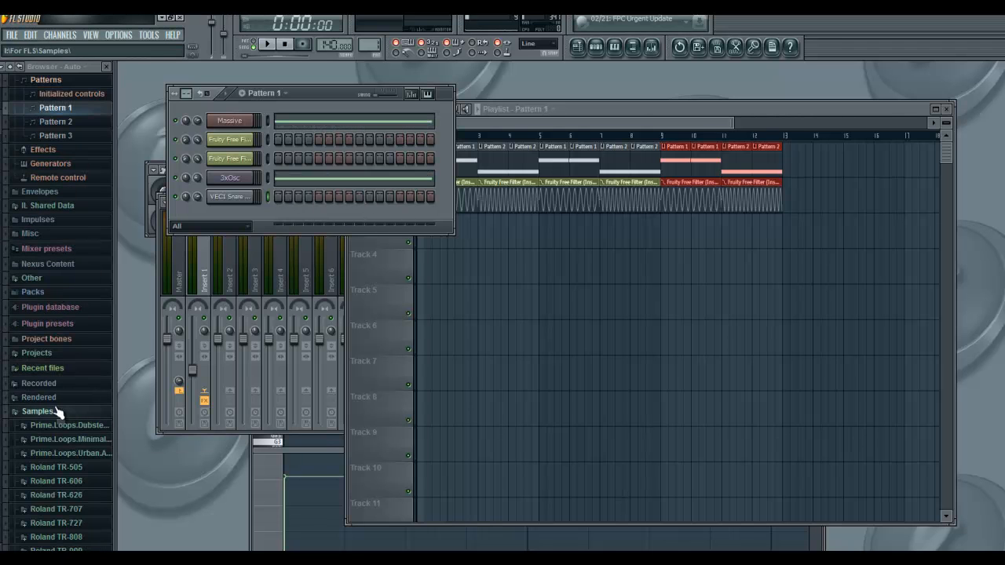
Collapse the snare samples, widen the browser and open the VEC1 Punchy folder inside VEC1 Bassdrums.
{"action": "left_click_drag", "start_coordinate": [1, 124], "coordinate": [1, 209]}
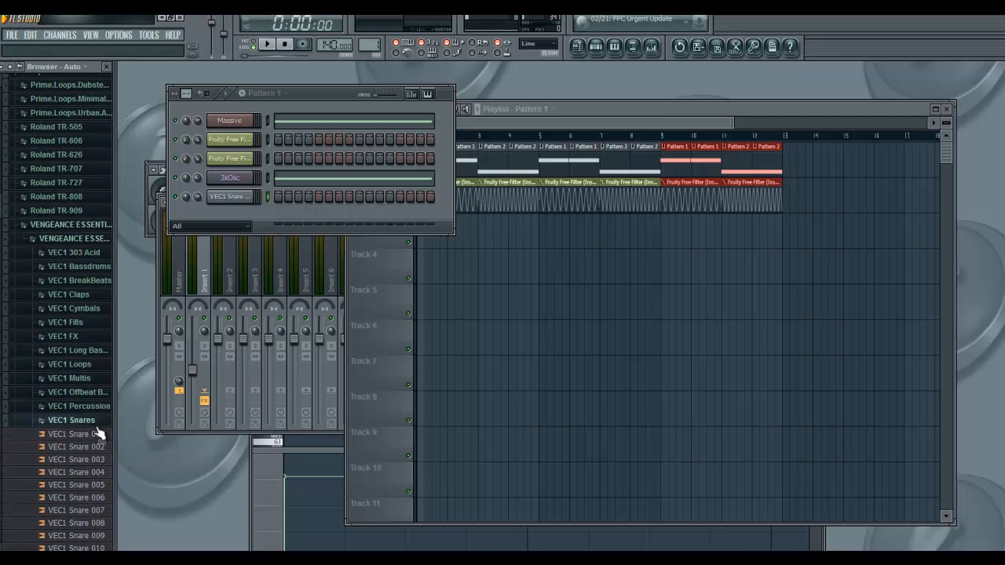
{"action": "left_click", "coordinate": [82, 420]}
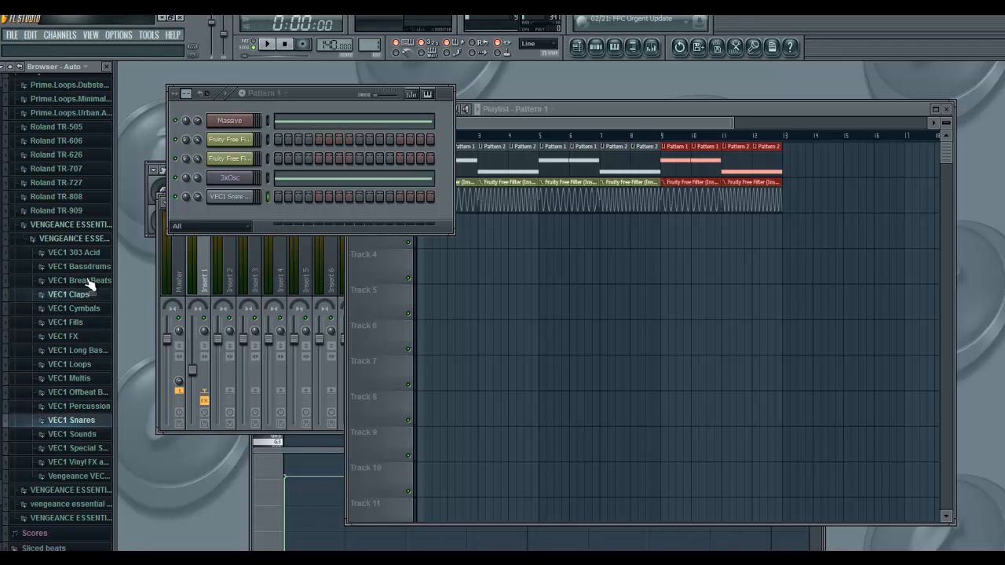
{"action": "left_click_drag", "start_coordinate": [116, 149], "coordinate": [200, 192]}
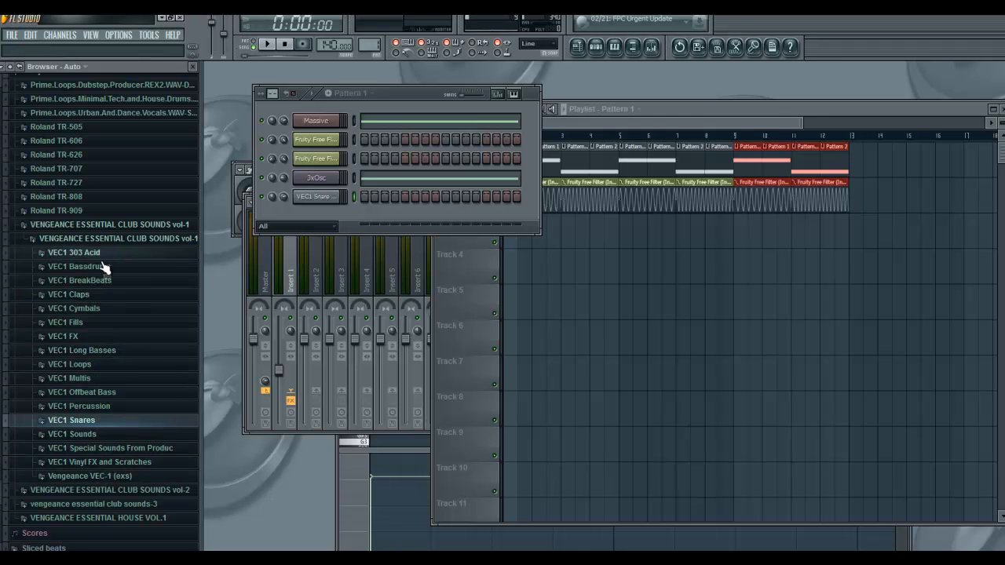
{"action": "left_click", "coordinate": [103, 239]}
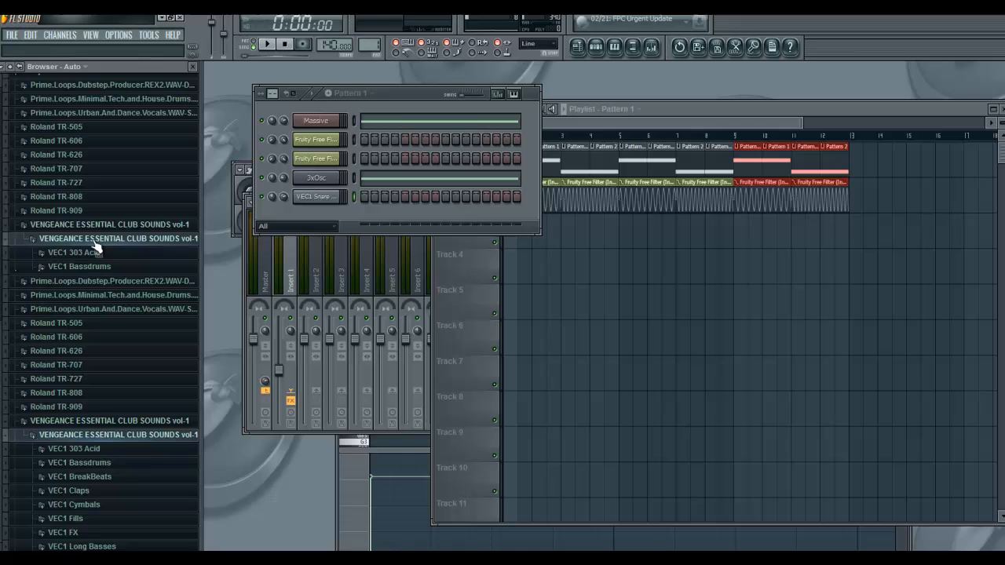
{"action": "left_click", "coordinate": [99, 438]}
{"action": "left_click", "coordinate": [88, 386]}
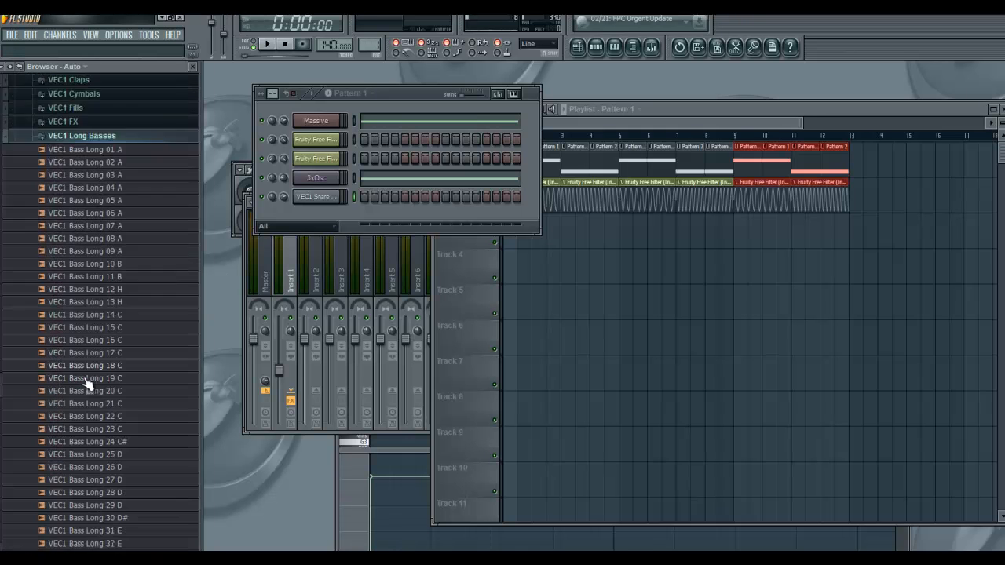
{"action": "left_click", "coordinate": [93, 84]}
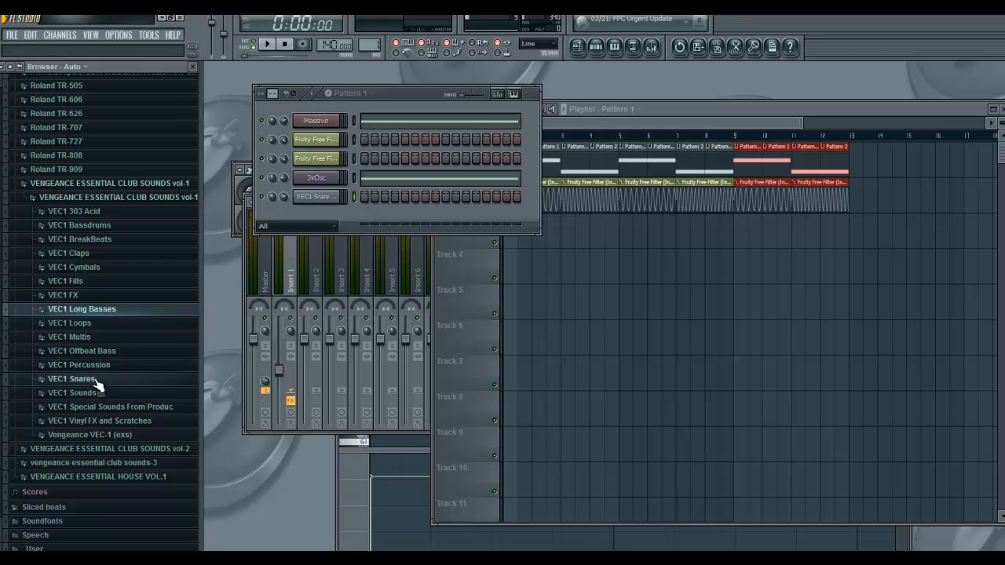
{"action": "left_click", "coordinate": [102, 226]}
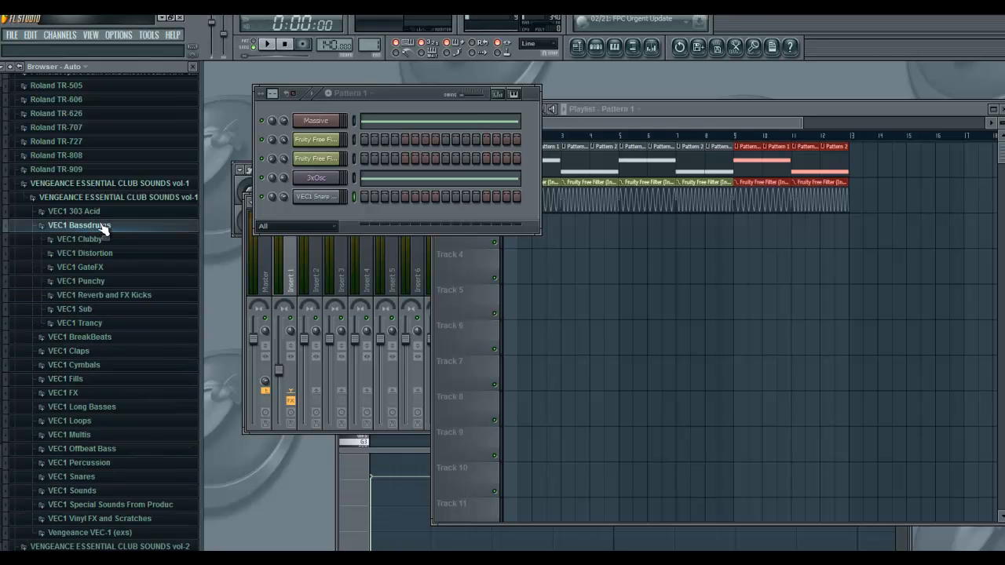
{"action": "left_click", "coordinate": [88, 282]}
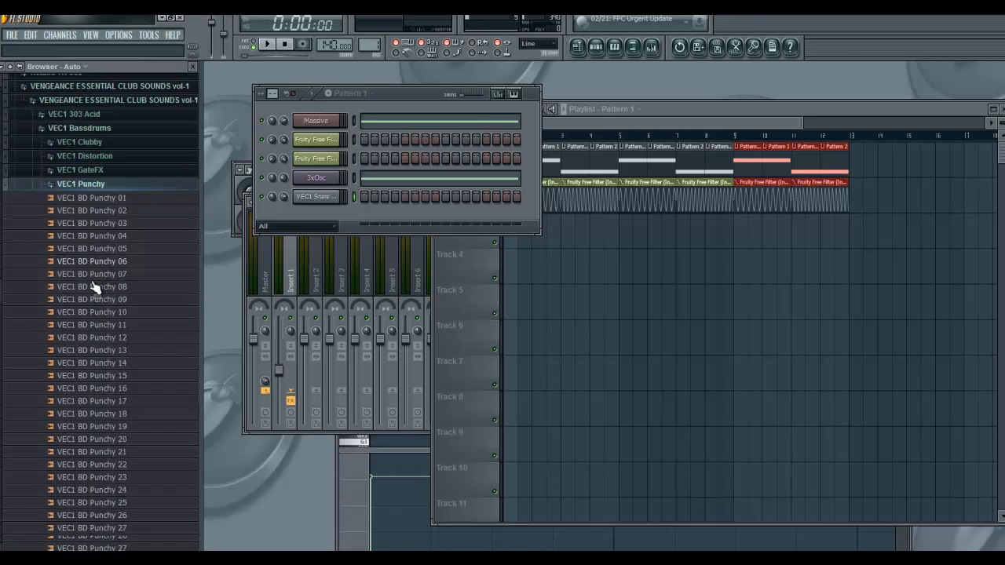
Audition the punchy bass drums and add VEC1 BD Punchy 02 as a new channel below the snare.
{"action": "left_click", "coordinate": [89, 119]}
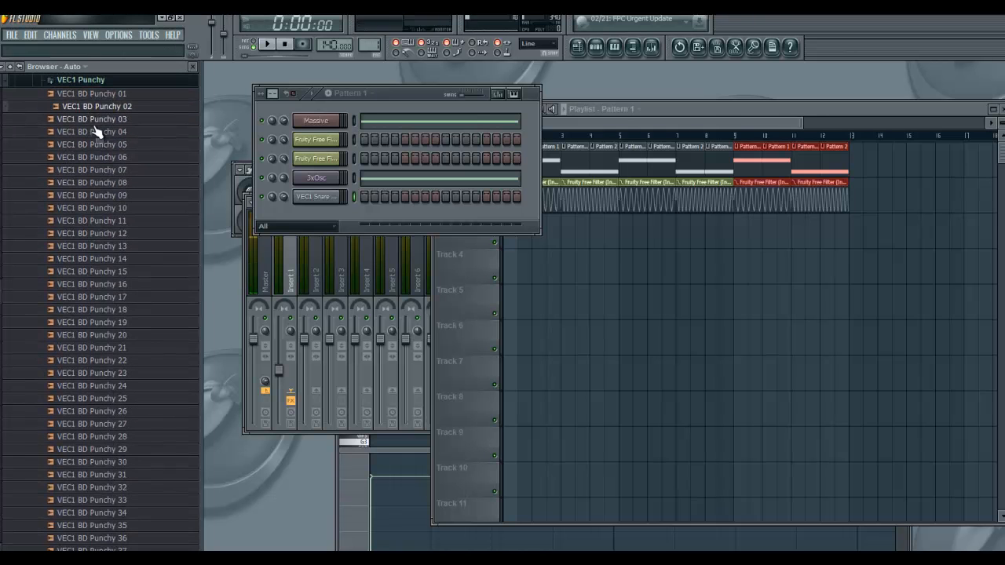
{"action": "left_click", "coordinate": [101, 107]}
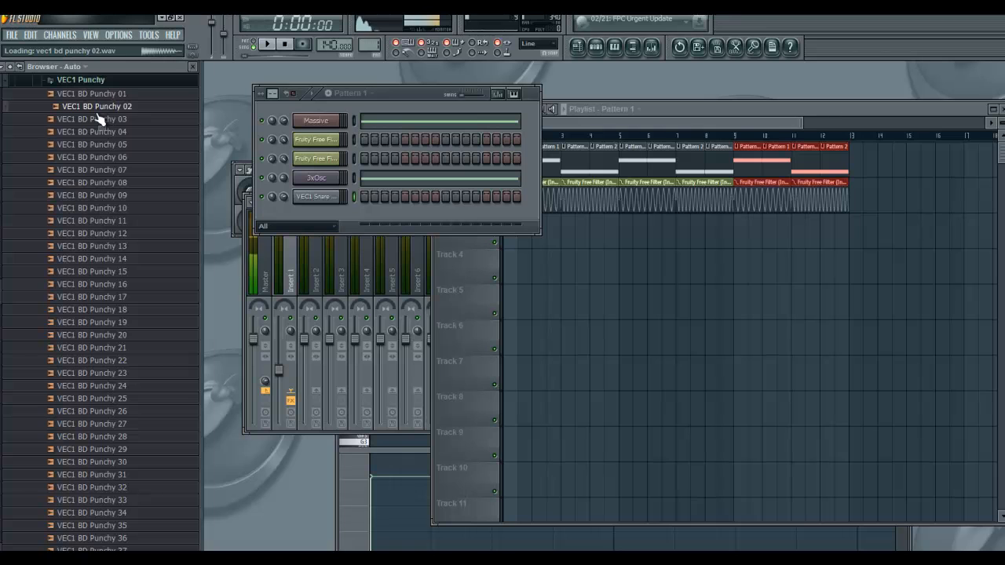
{"action": "left_click", "coordinate": [103, 95]}
{"action": "left_click", "coordinate": [99, 132]}
{"action": "left_click", "coordinate": [100, 108]}
{"action": "left_click_drag", "start_coordinate": [101, 115], "coordinate": [319, 208]}
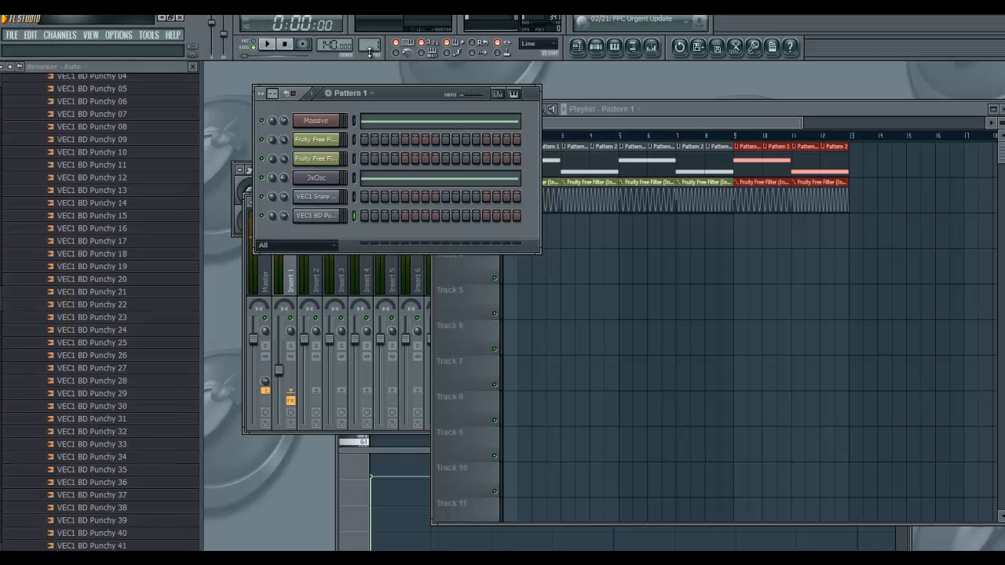
Switch back to Pattern 3 and place VEC1 BD Punchy kicks on steps 1 and 7.
{"action": "scroll", "coordinate": [370, 36], "scroll_direction": "up", "scroll_amount": 2}
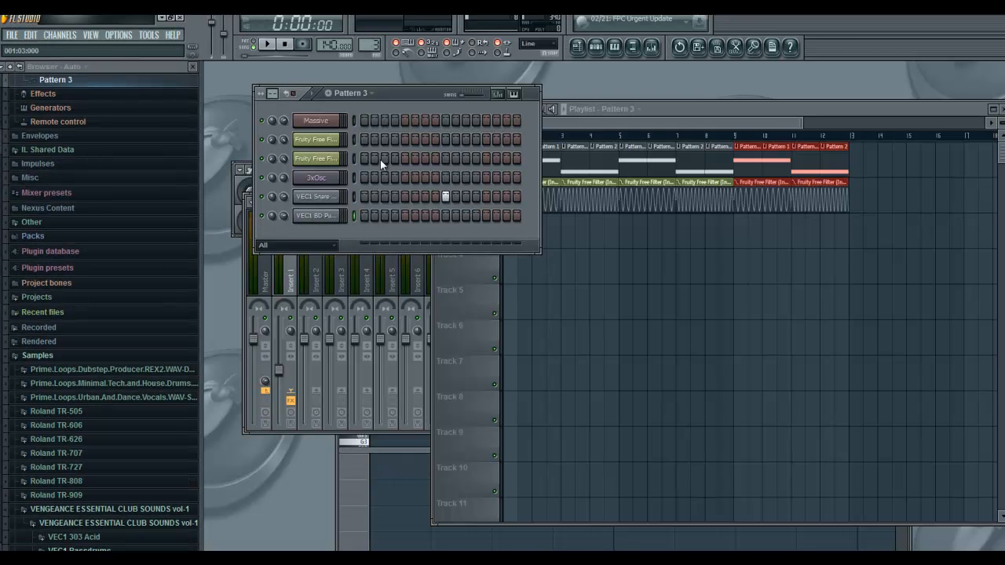
{"action": "left_click", "coordinate": [427, 215]}
Place Pattern 3 drum clips on playlist Track 3 in every bar from bar 5 through bar 12.
{"action": "left_click", "coordinate": [642, 126]}
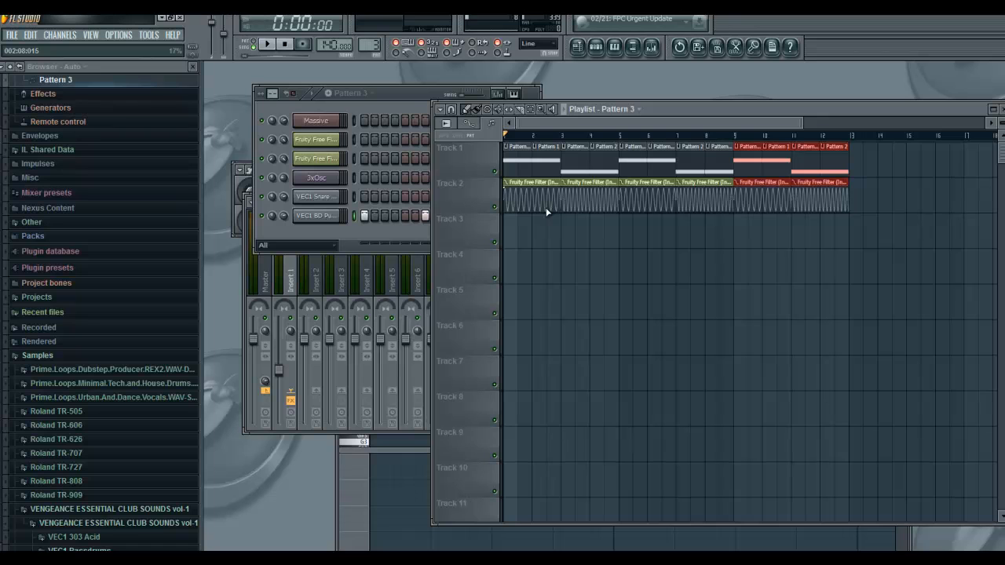
{"action": "left_click", "coordinate": [618, 229]}
{"action": "left_click_drag", "start_coordinate": [627, 217], "coordinate": [629, 218]}
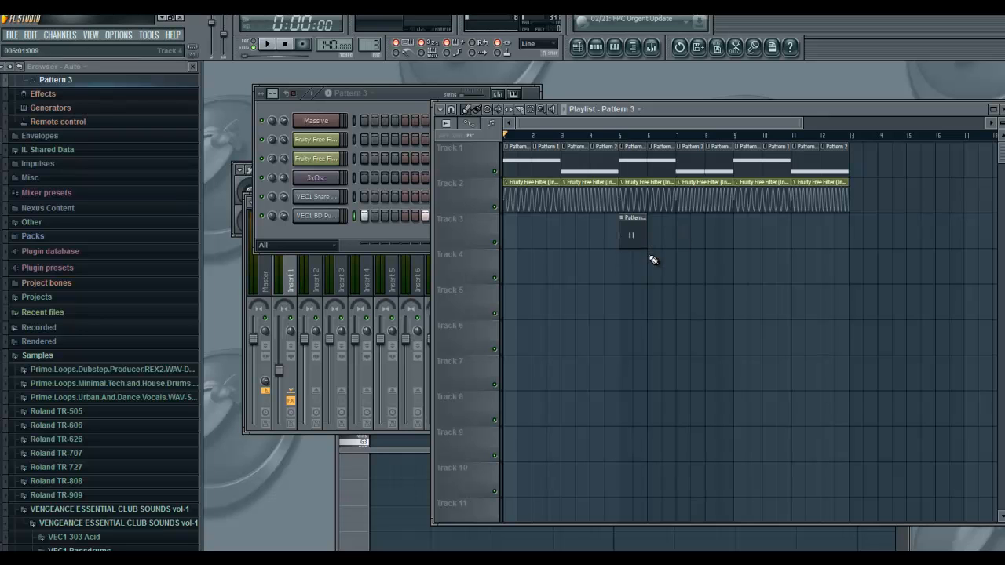
{"action": "left_click", "coordinate": [652, 232]}
{"action": "left_click", "coordinate": [679, 236]}
{"action": "left_click", "coordinate": [705, 236]}
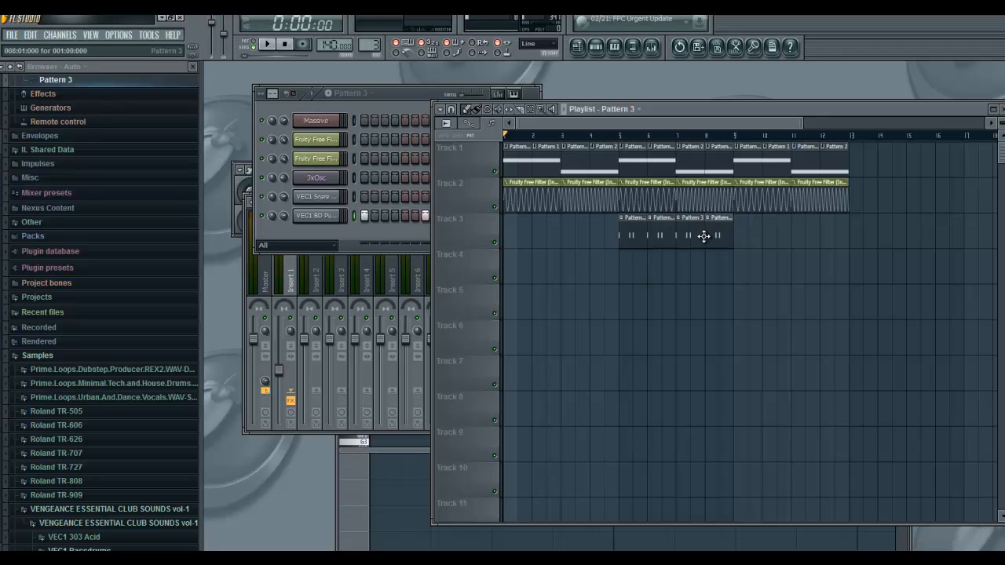
{"action": "left_click", "coordinate": [738, 236]}
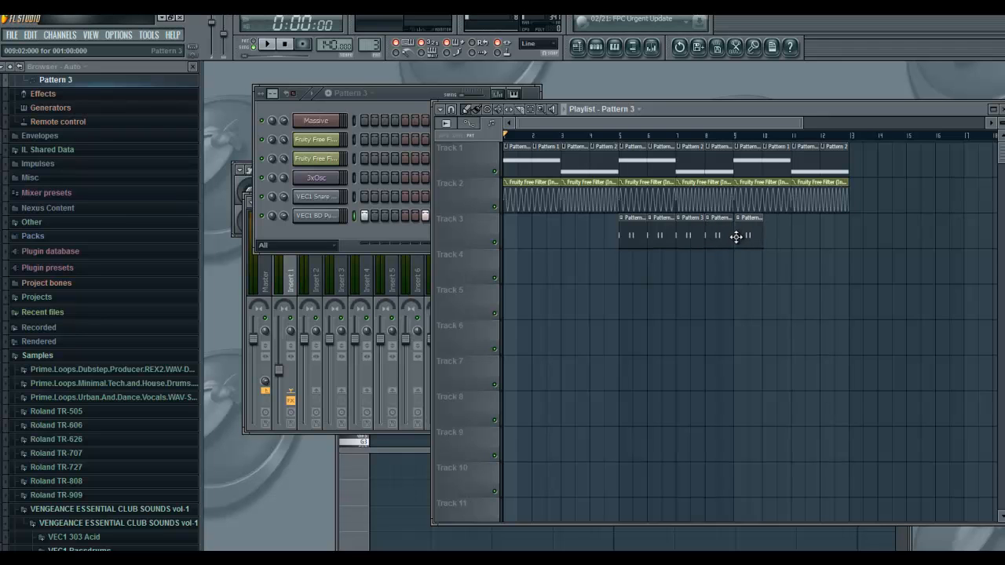
{"action": "left_click", "coordinate": [773, 235]}
{"action": "left_click", "coordinate": [791, 235]}
{"action": "left_click", "coordinate": [828, 236]}
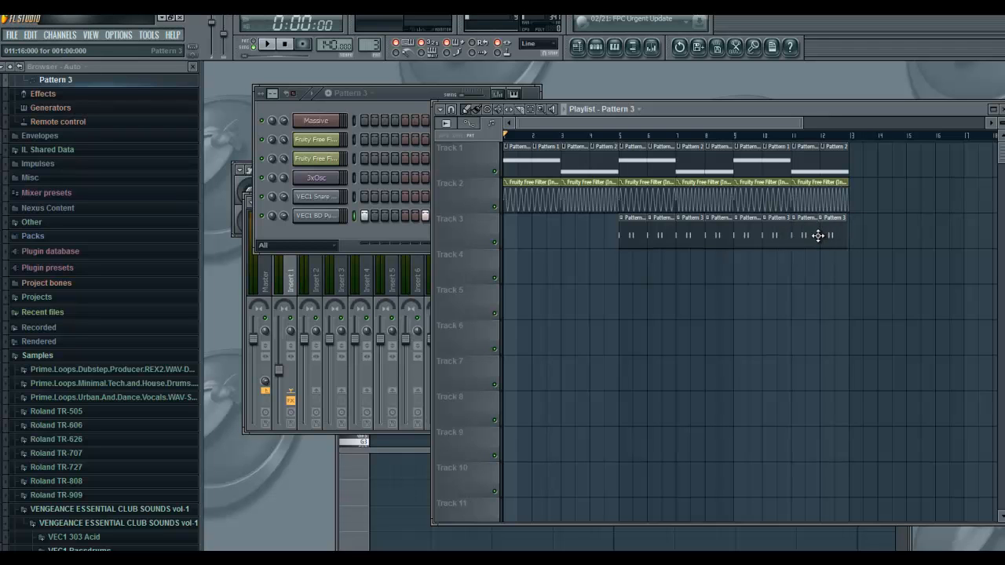
{"action": "left_click", "coordinate": [597, 136]}
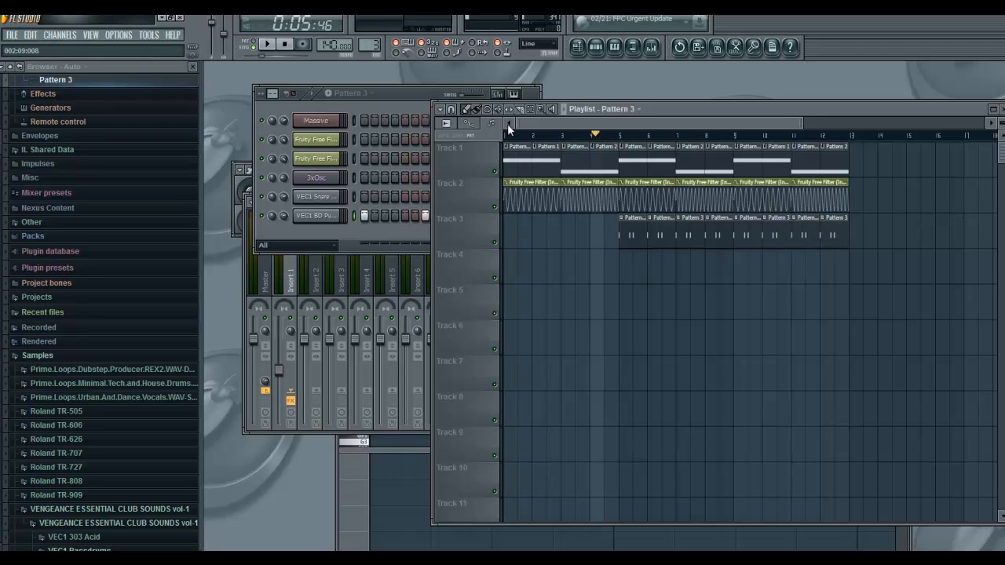
{"action": "left_click", "coordinate": [509, 136]}
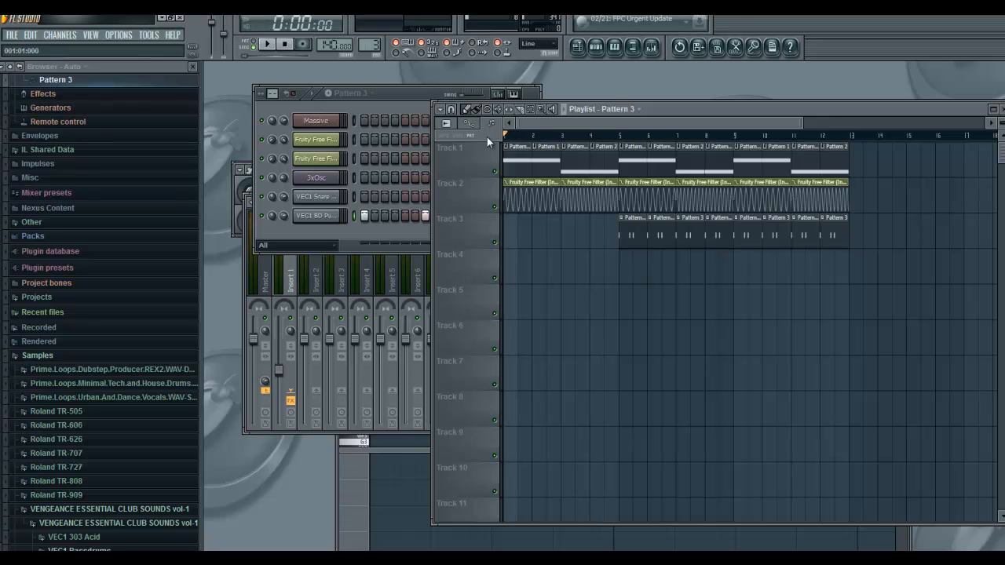
{"action": "left_click", "coordinate": [396, 99]}
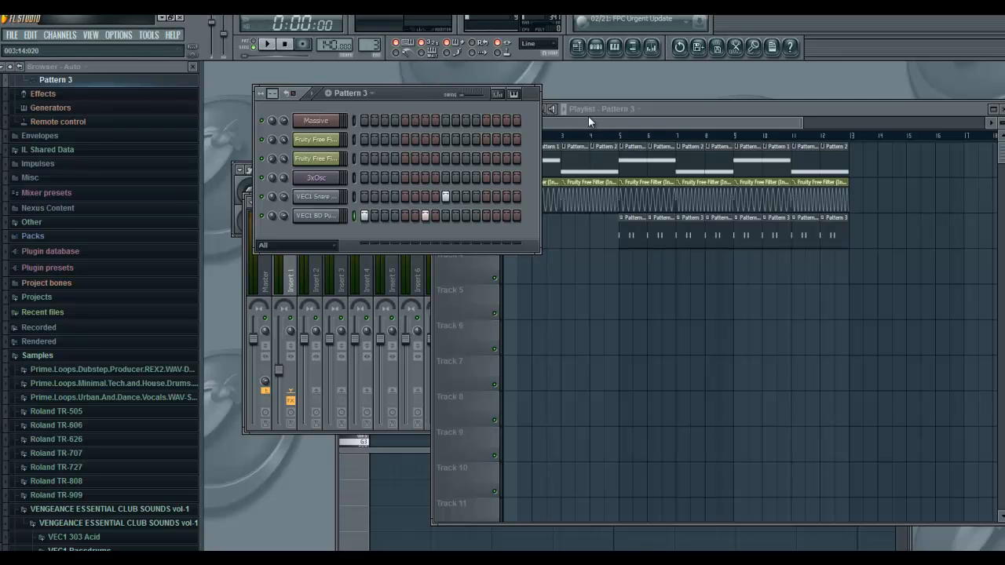
Play the arrangement from the start, follow it in the playlist and stop playback.
{"action": "key", "text": "space"}
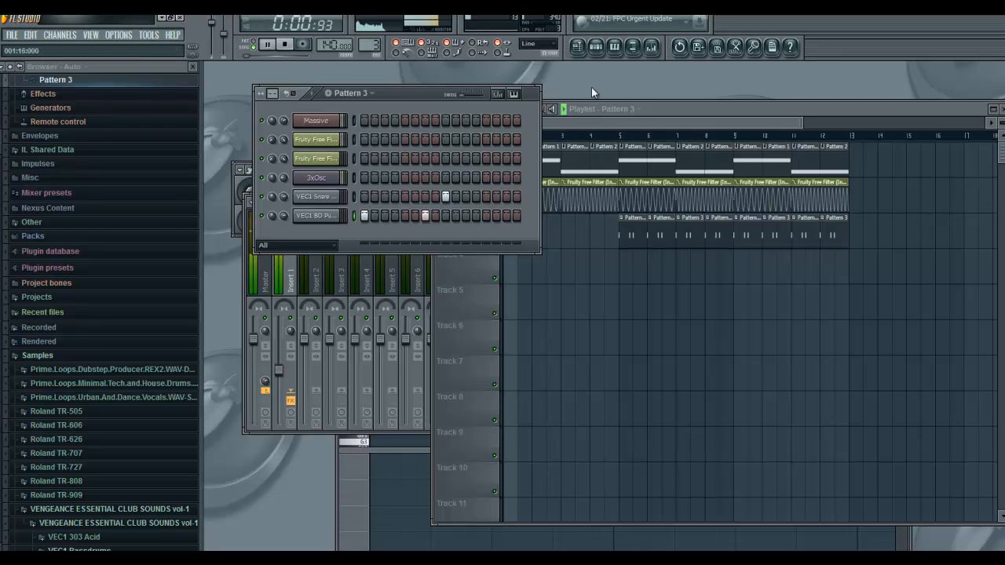
{"action": "left_click", "coordinate": [645, 120]}
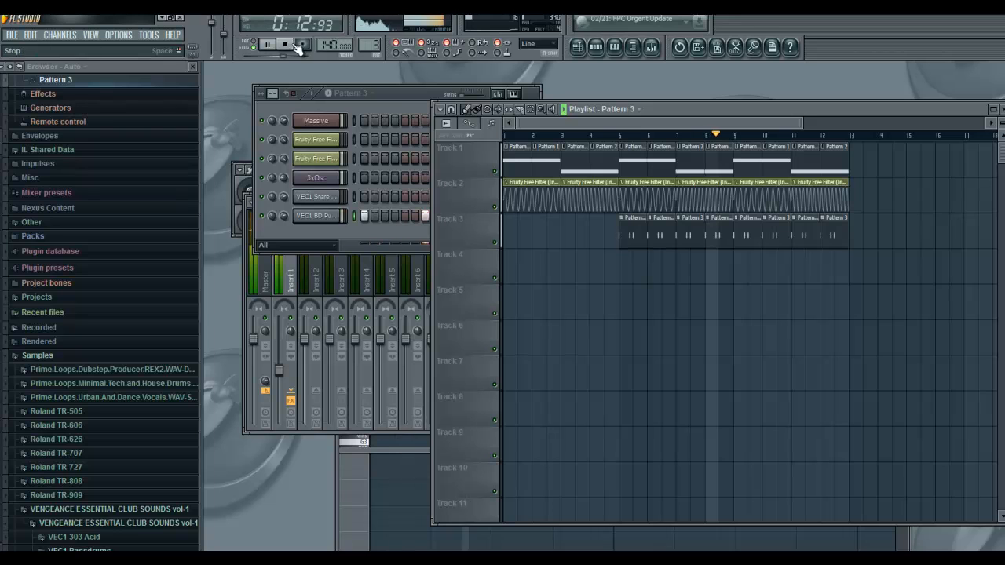
{"action": "key", "text": "space"}
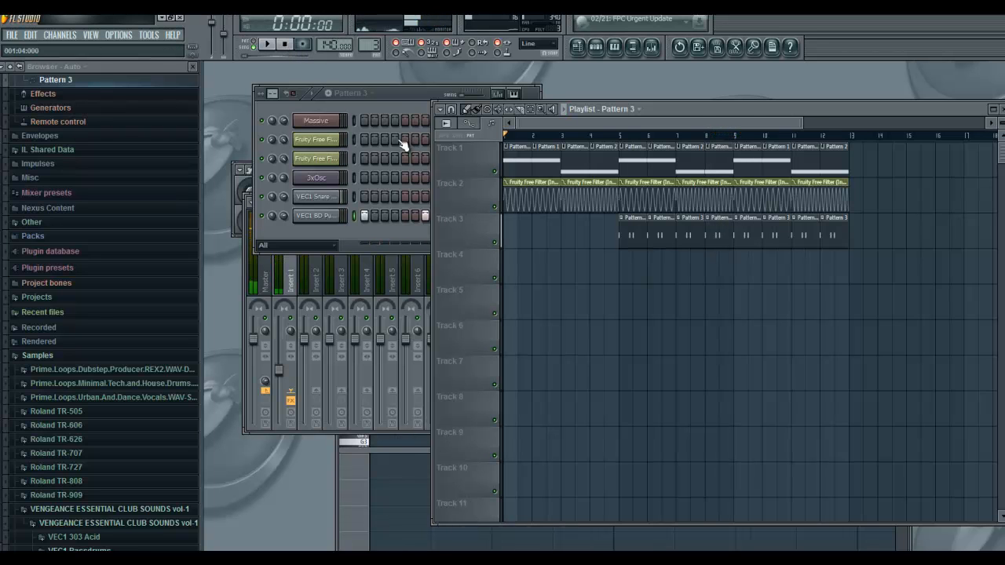
Open the snare and kick channel settings and route VEC1 BD Punchy 02 to mixer track 2.
{"action": "left_click", "coordinate": [291, 277]}
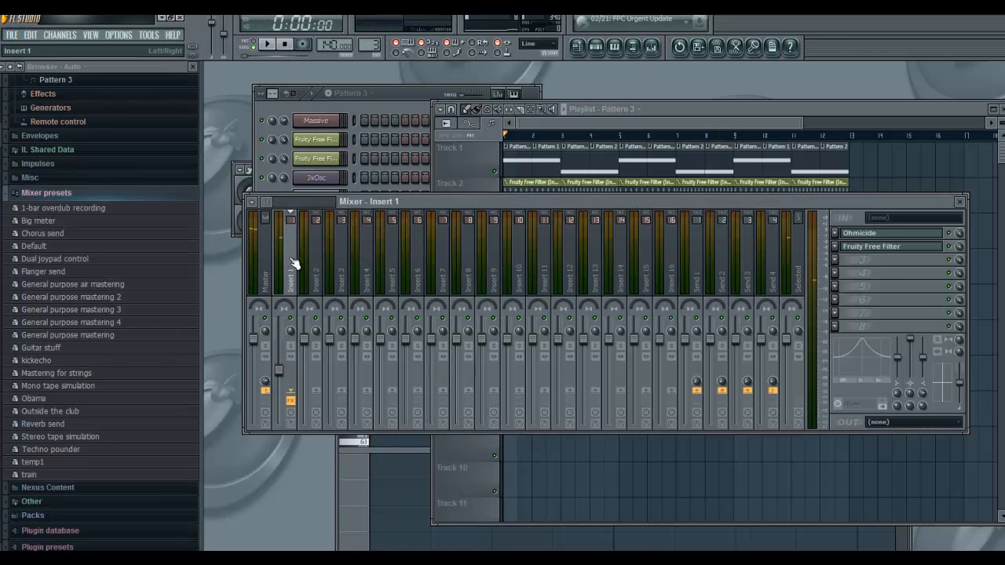
{"action": "left_click", "coordinate": [388, 99]}
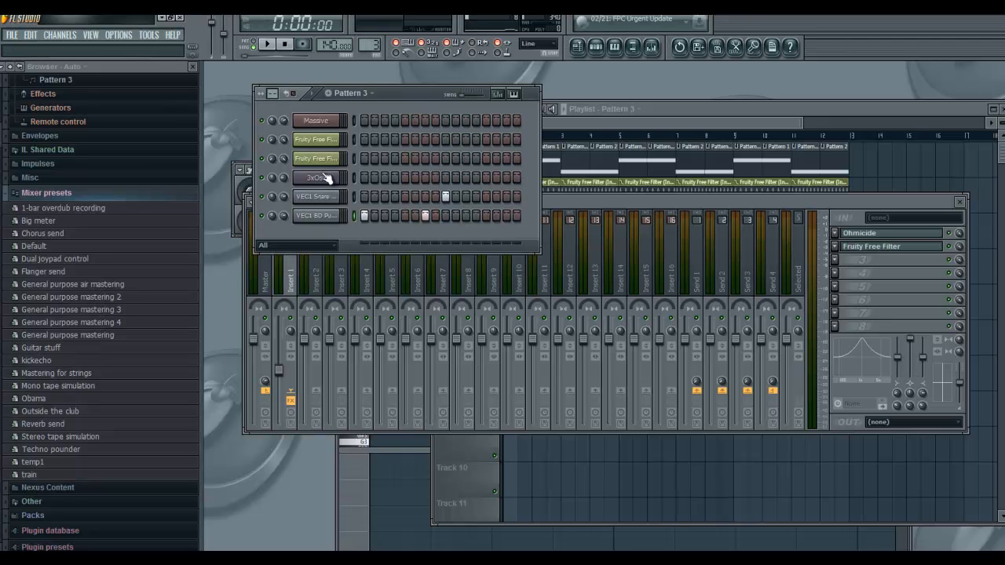
{"action": "left_click", "coordinate": [328, 197]}
{"action": "left_click", "coordinate": [344, 216]}
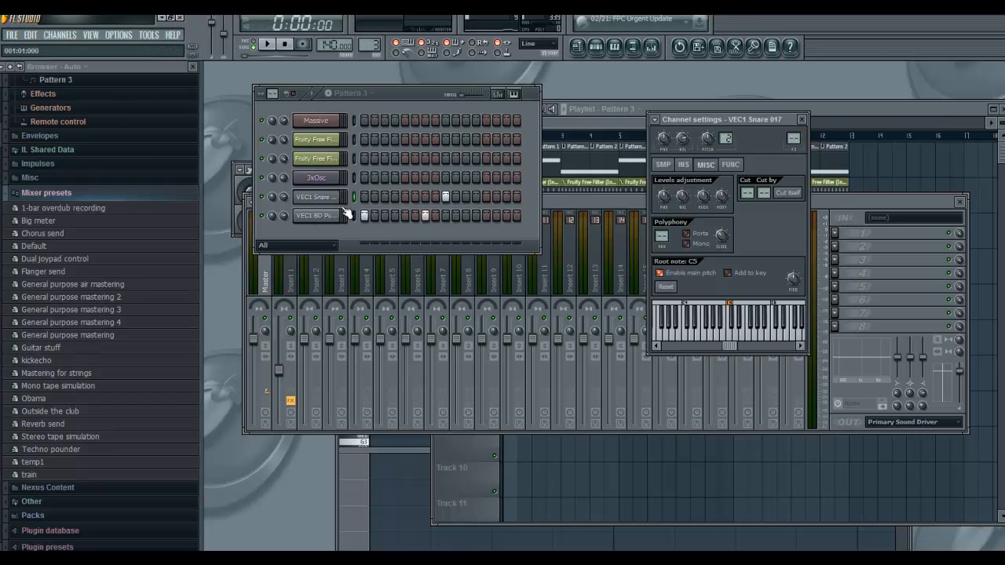
{"action": "left_click", "coordinate": [328, 198]}
{"action": "left_click", "coordinate": [328, 216]}
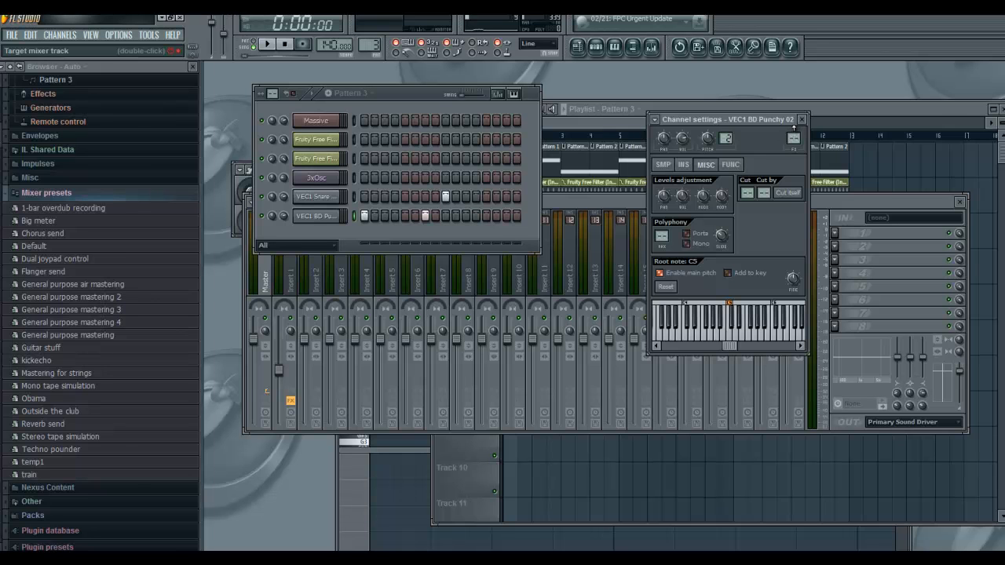
{"action": "scroll", "coordinate": [792, 127], "scroll_direction": "up", "scroll_amount": 2}
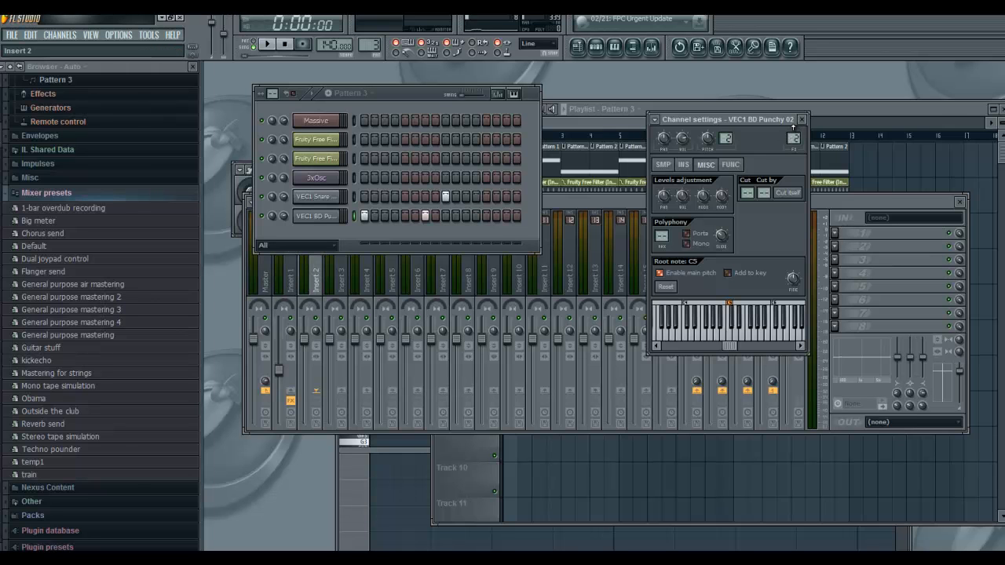
Load Fruity Reeverb 2 into the first effect slot of mixer Insert 2 and close its window.
{"action": "left_click", "coordinate": [589, 210]}
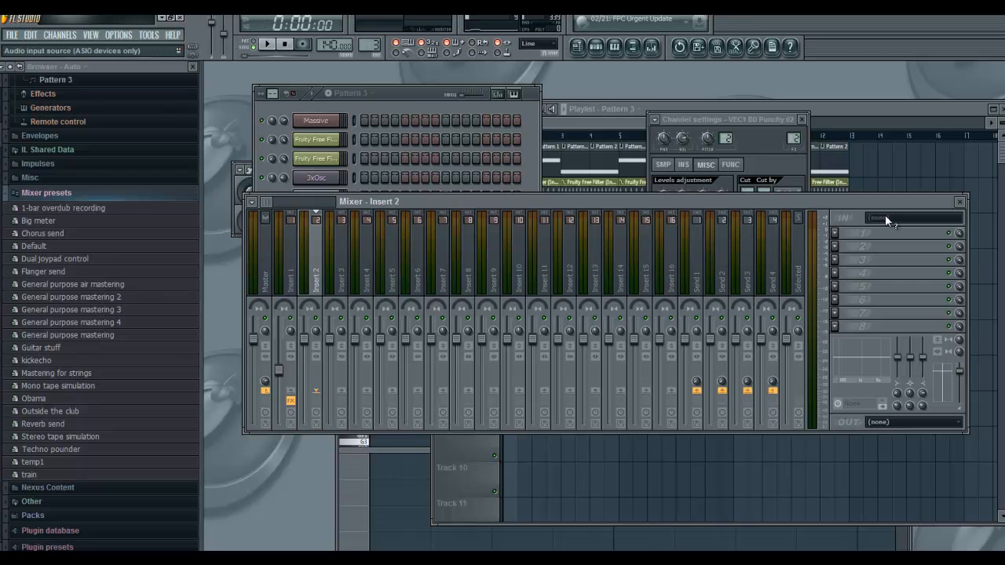
{"action": "left_click", "coordinate": [835, 232]}
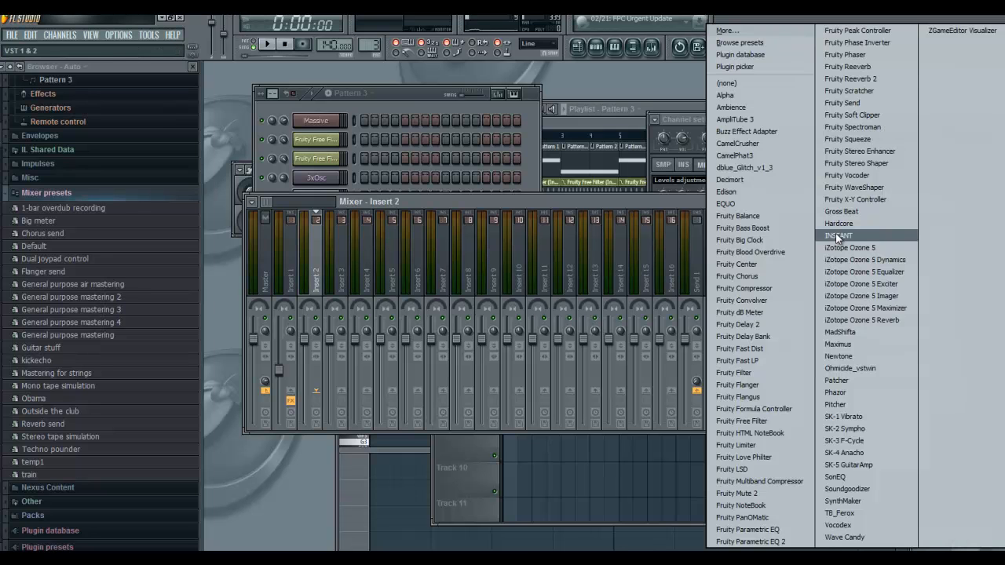
{"action": "left_click", "coordinate": [873, 80]}
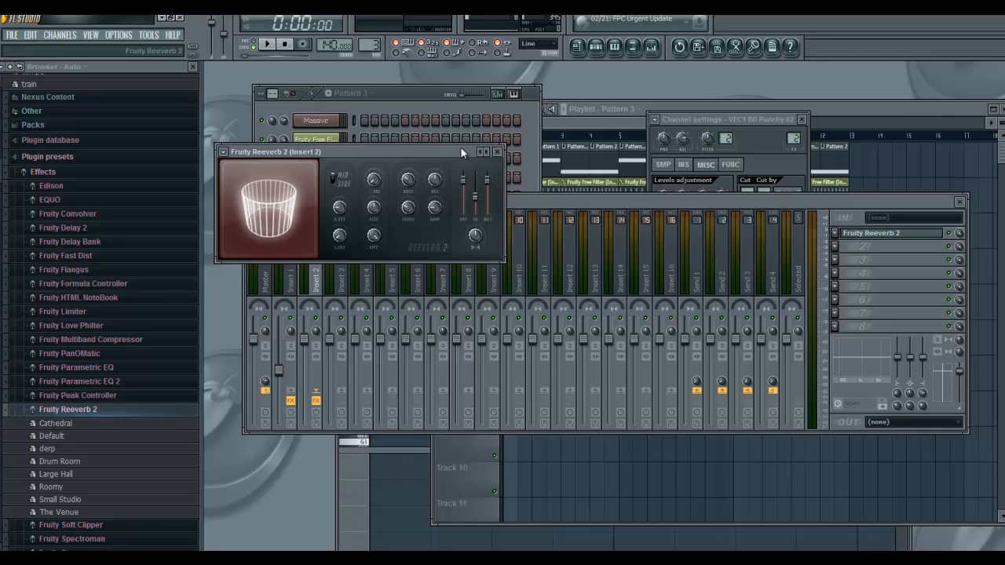
{"action": "left_click", "coordinate": [497, 152]}
Play the playlist arrangement to hear the reverb on the drums, and stop playback.
{"action": "left_click", "coordinate": [268, 45]}
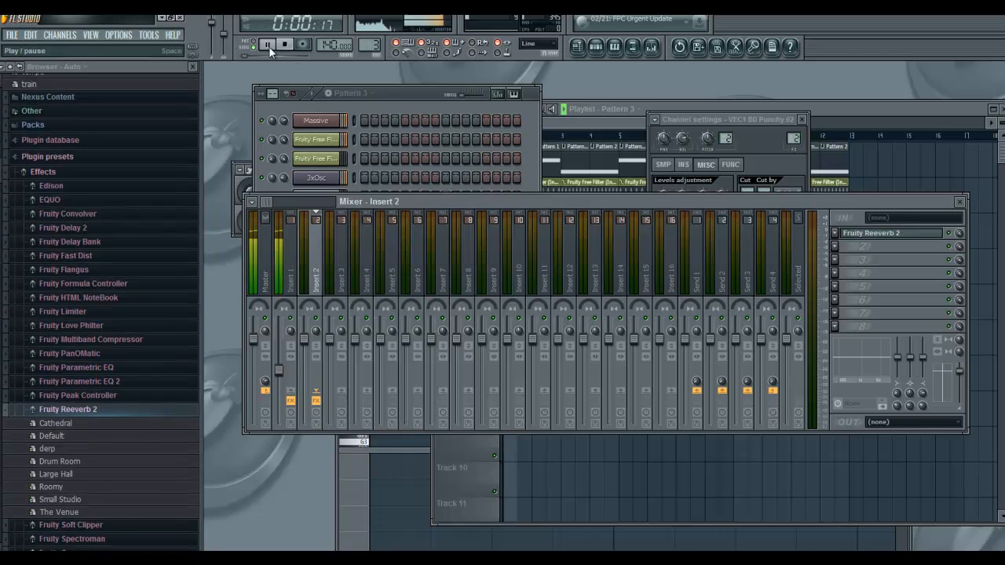
{"action": "left_click", "coordinate": [567, 120]}
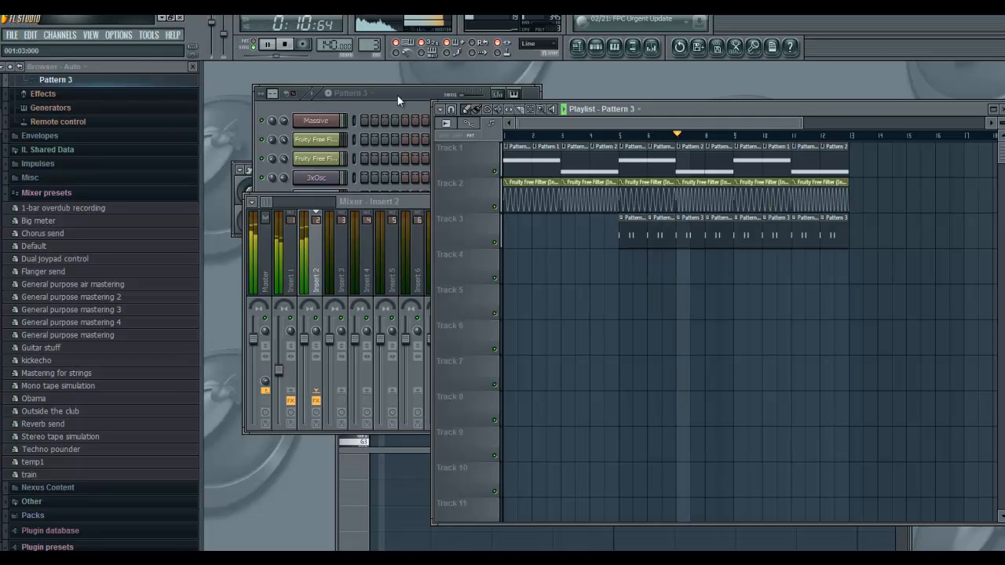
{"action": "left_click", "coordinate": [288, 45]}
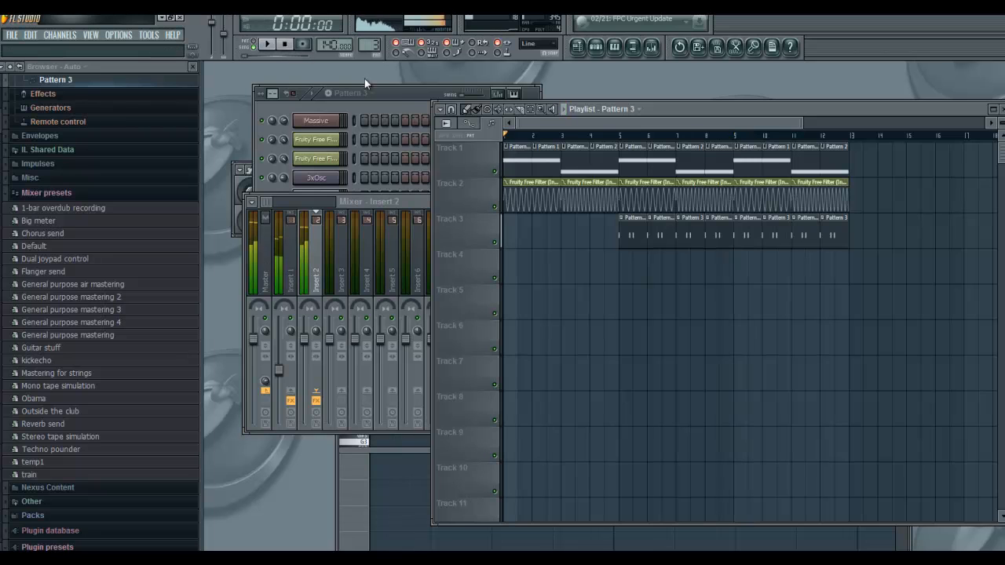
Boost the low shelf EQ band of mixer Insert 2 to 10.0 dB.
{"action": "left_click", "coordinate": [369, 92]}
{"action": "left_click", "coordinate": [319, 305]}
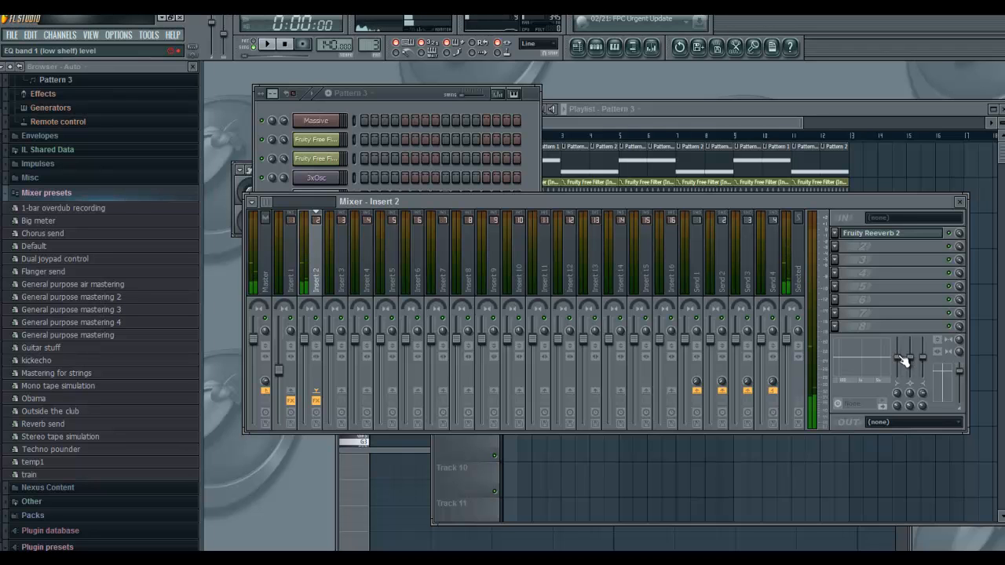
{"action": "left_click_drag", "start_coordinate": [903, 360], "coordinate": [908, 326]}
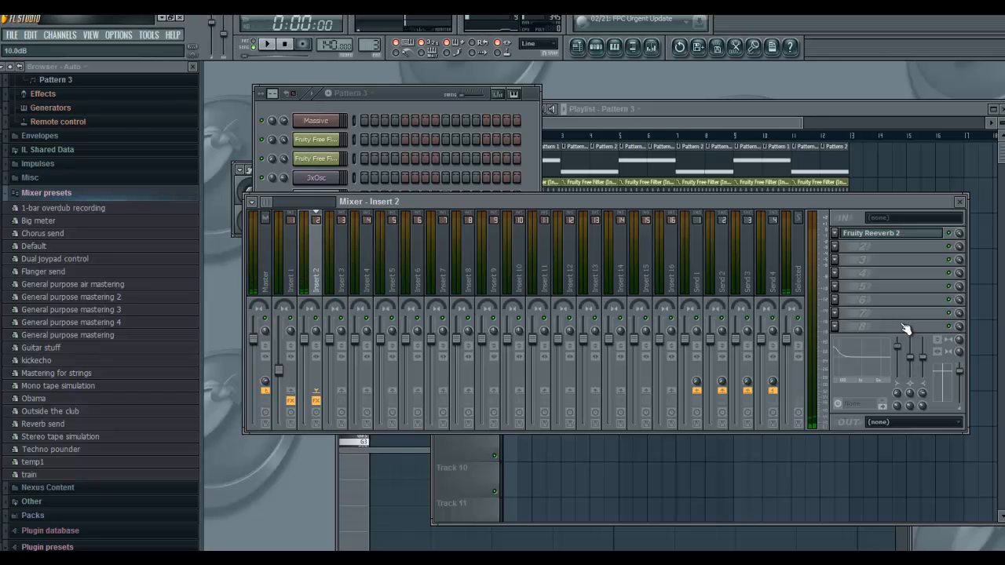
Play the arrangement in the playlist again to check the boosted low end, and stop it.
{"action": "left_click", "coordinate": [268, 44]}
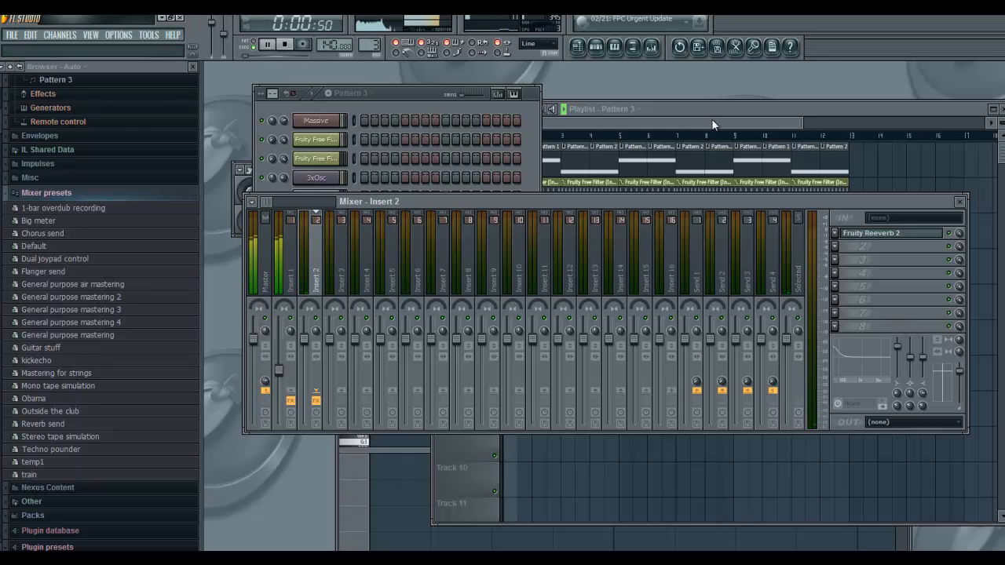
{"action": "left_click", "coordinate": [699, 117]}
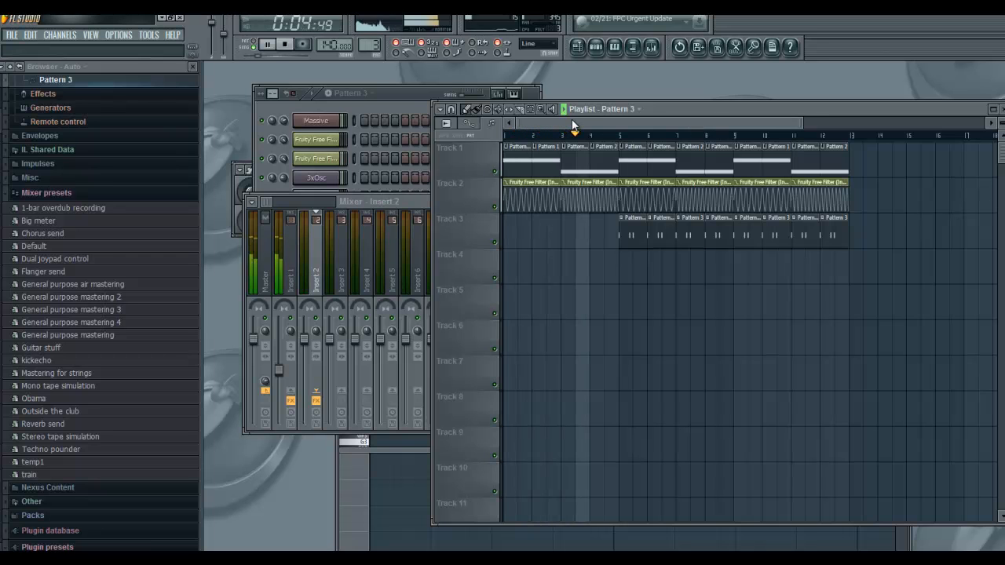
{"action": "left_click", "coordinate": [287, 44]}
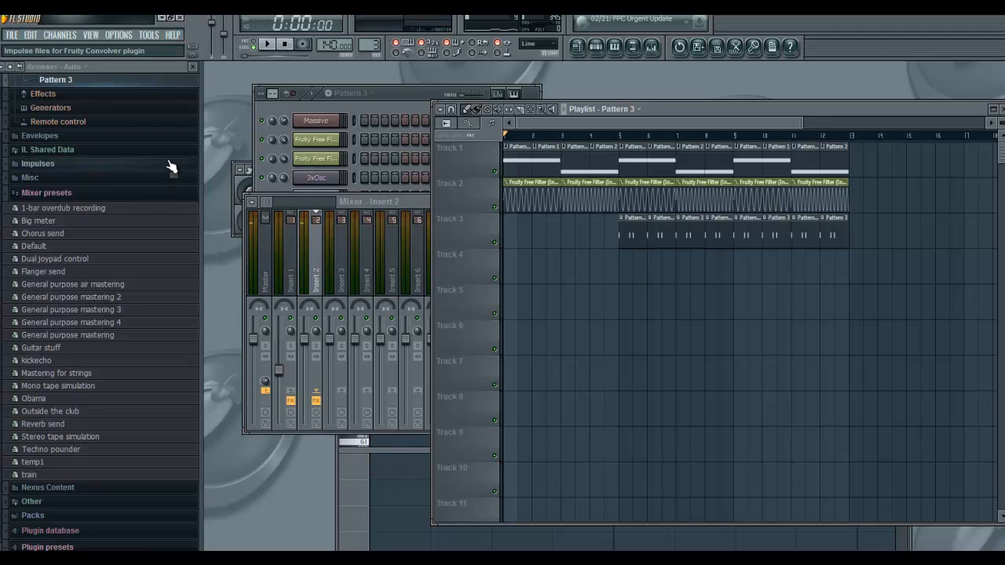
{"action": "left_click", "coordinate": [382, 93]}
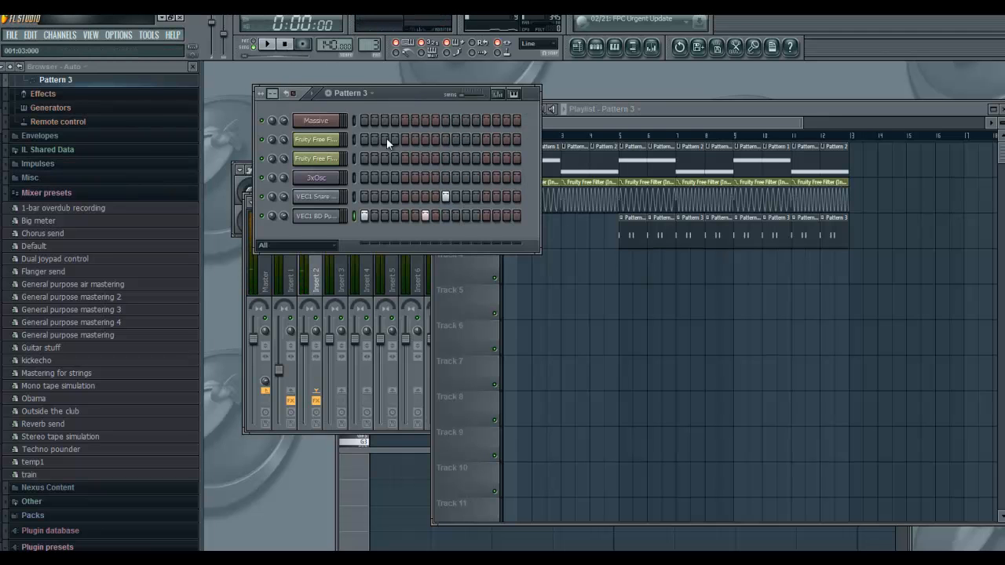
{"action": "left_click", "coordinate": [324, 288]}
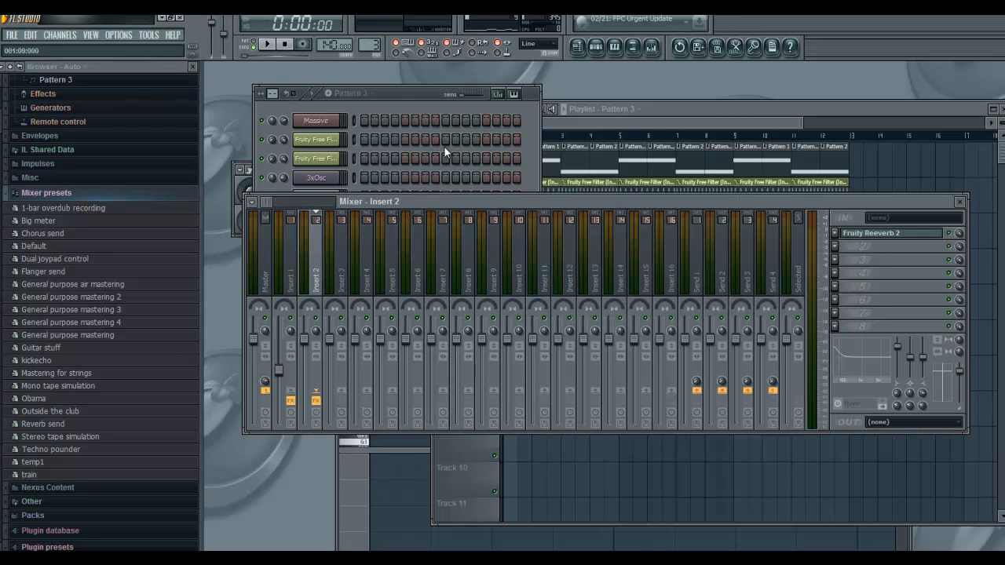
{"action": "left_click", "coordinate": [398, 92]}
Place a Pattern 3 clip at bar 13 on playlist Track 3 and shorten it to its first kick.
{"action": "left_click", "coordinate": [639, 124]}
{"action": "left_click_drag", "start_coordinate": [639, 123], "coordinate": [727, 124]}
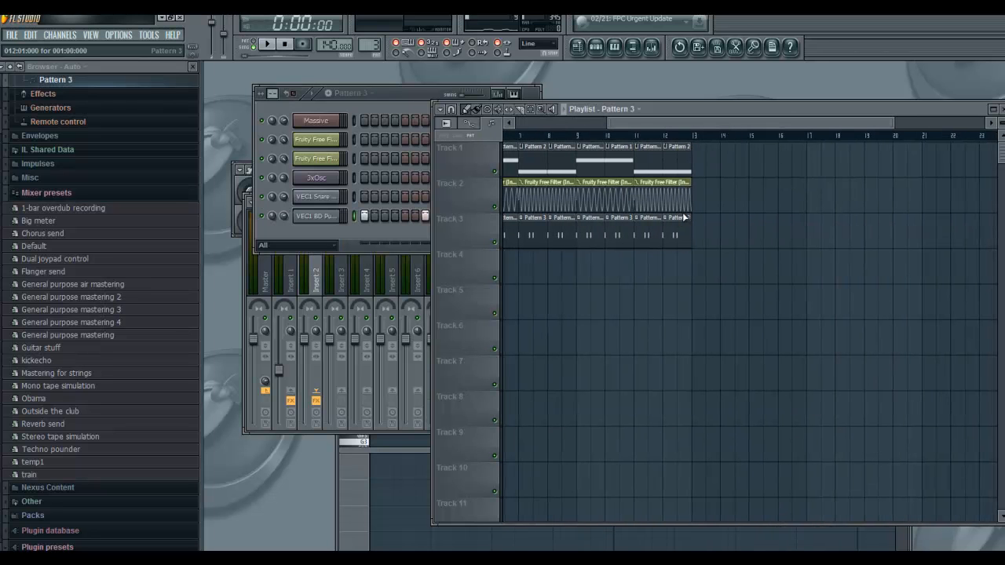
{"action": "left_click", "coordinate": [712, 217]}
{"action": "left_click_drag", "start_coordinate": [714, 218], "coordinate": [714, 218]}
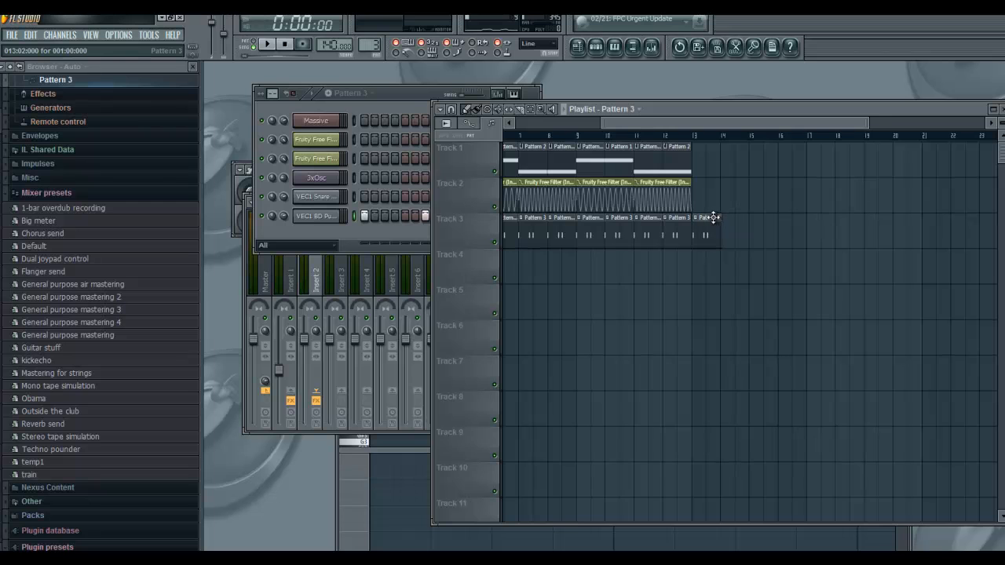
{"action": "right_click", "coordinate": [711, 217]}
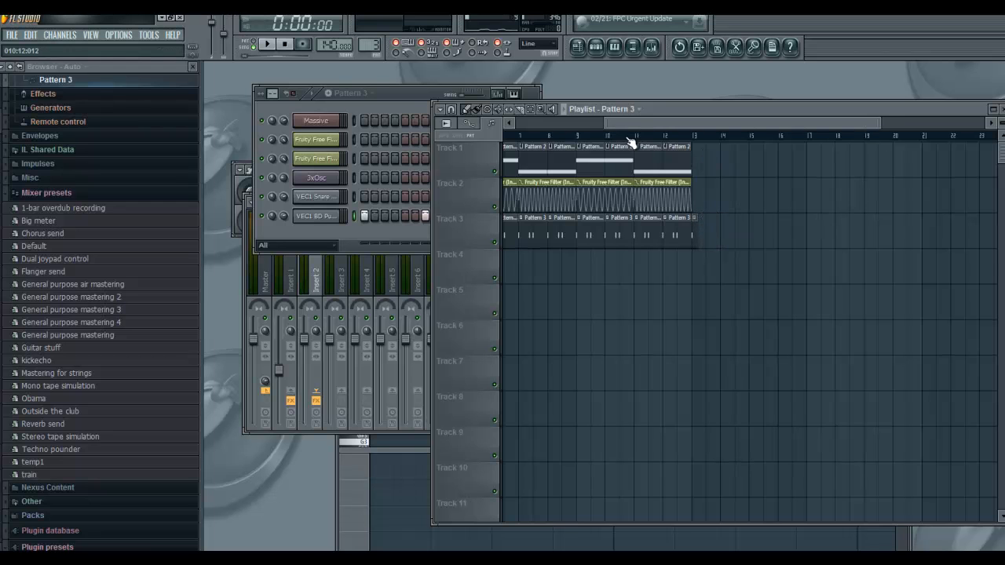
Collapse the preset folders in the browser and add Hat Closed from Roland TR-808 as a new channel below the kick.
{"action": "left_click", "coordinate": [352, 94]}
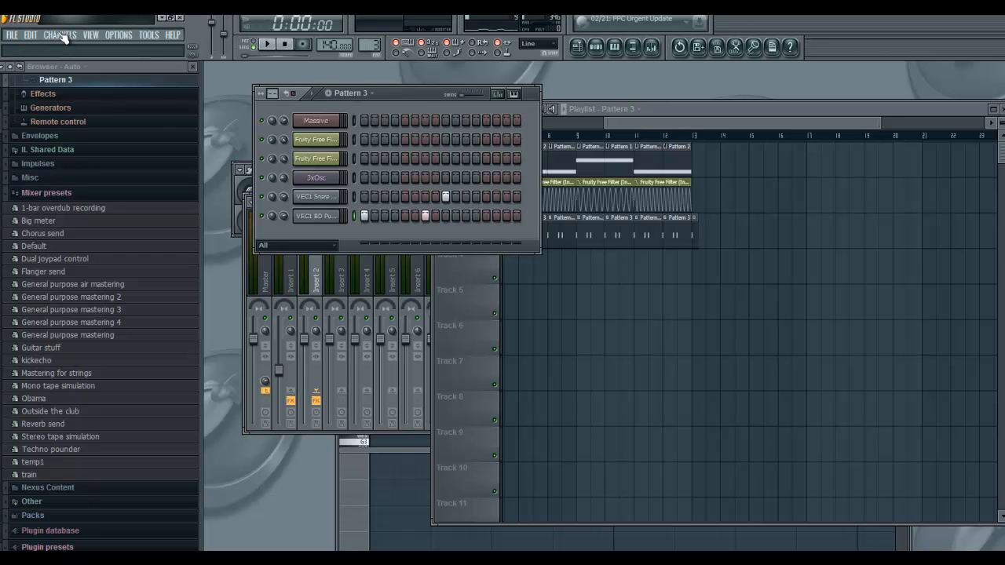
{"action": "left_click", "coordinate": [47, 193]}
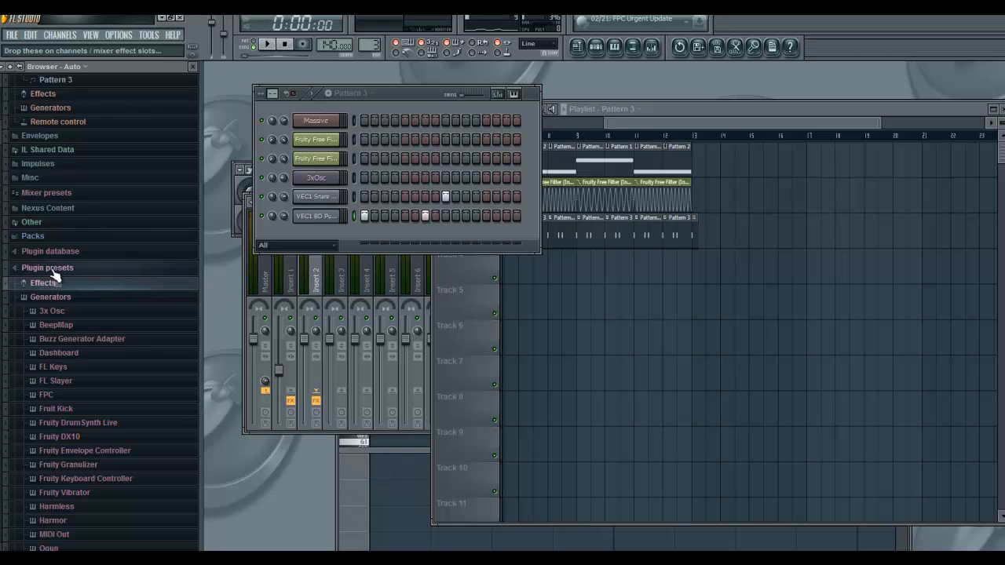
{"action": "left_click", "coordinate": [54, 284]}
{"action": "left_click", "coordinate": [23, 270]}
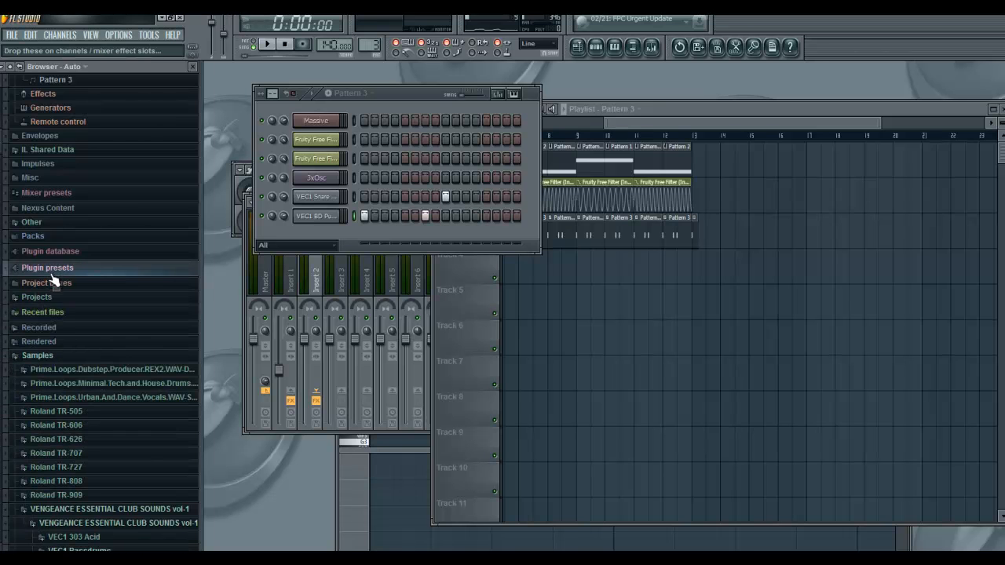
{"action": "left_click", "coordinate": [70, 481]}
{"action": "left_click", "coordinate": [55, 438]}
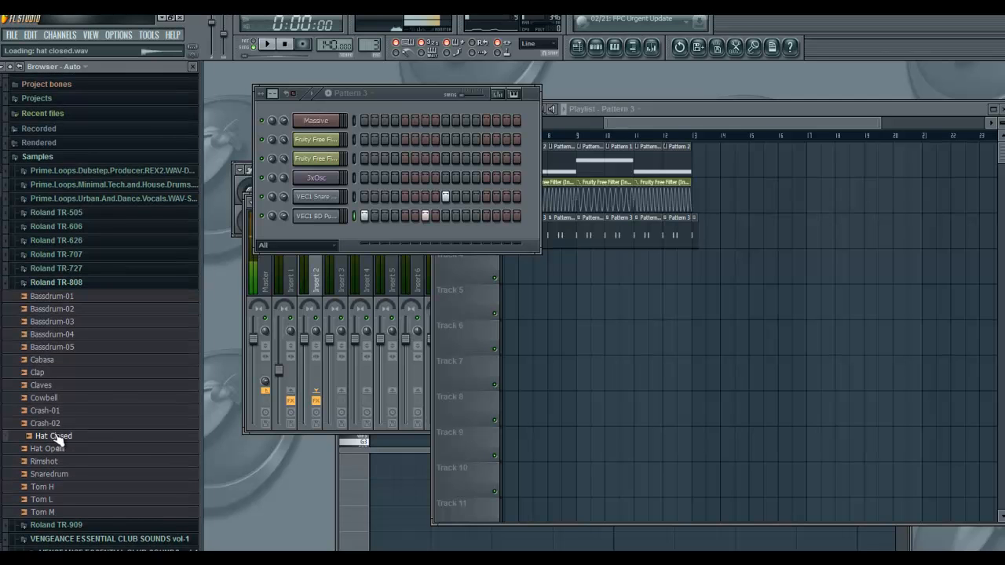
{"action": "left_click_drag", "start_coordinate": [59, 442], "coordinate": [333, 227]}
Switch to Pattern 4, place Hat Closed hits on steps 1, 6, 11 and 15, and start pattern playback.
{"action": "left_click_drag", "start_coordinate": [373, 42], "coordinate": [373, 35]}
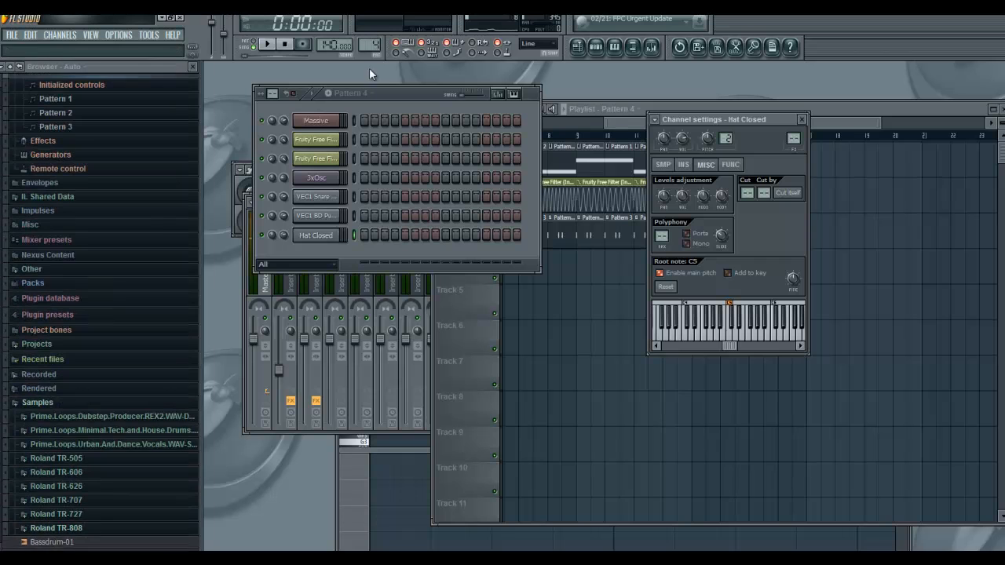
{"action": "left_click", "coordinate": [362, 236]}
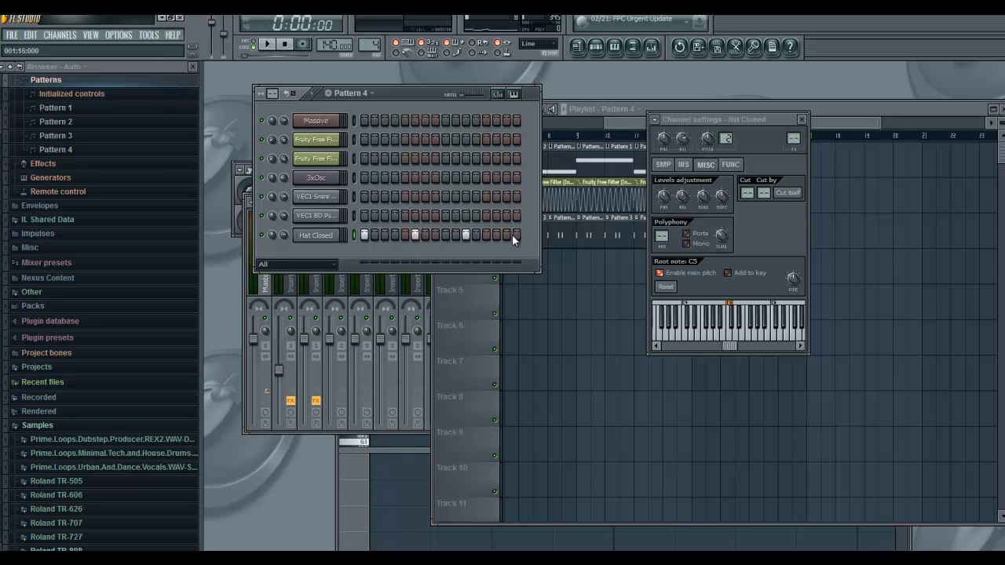
{"action": "left_click", "coordinate": [268, 44]}
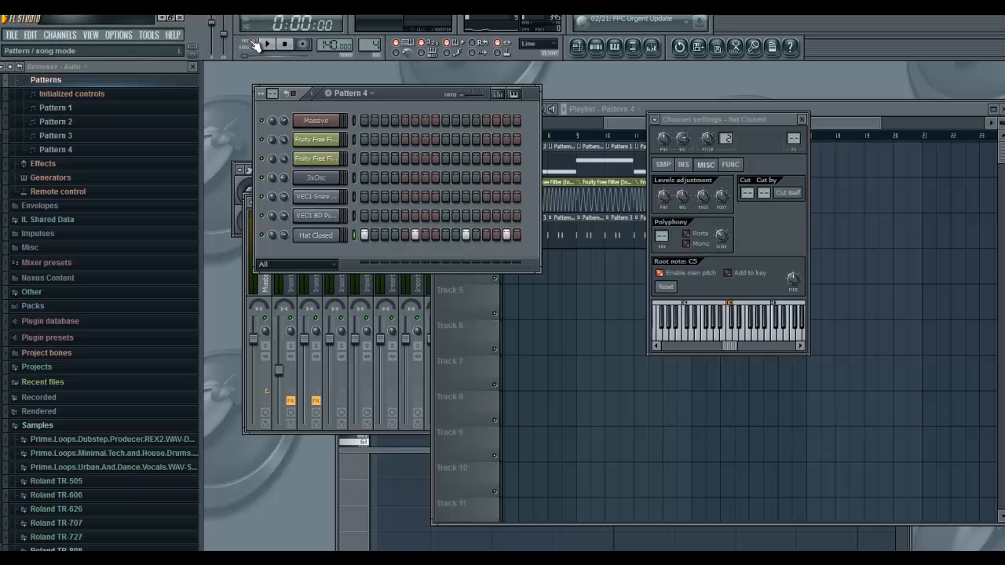
Rearrange the Hat Closed hits in Pattern 4 to steps 1, 7 and 13 and audition the pattern.
{"action": "left_click", "coordinate": [294, 44]}
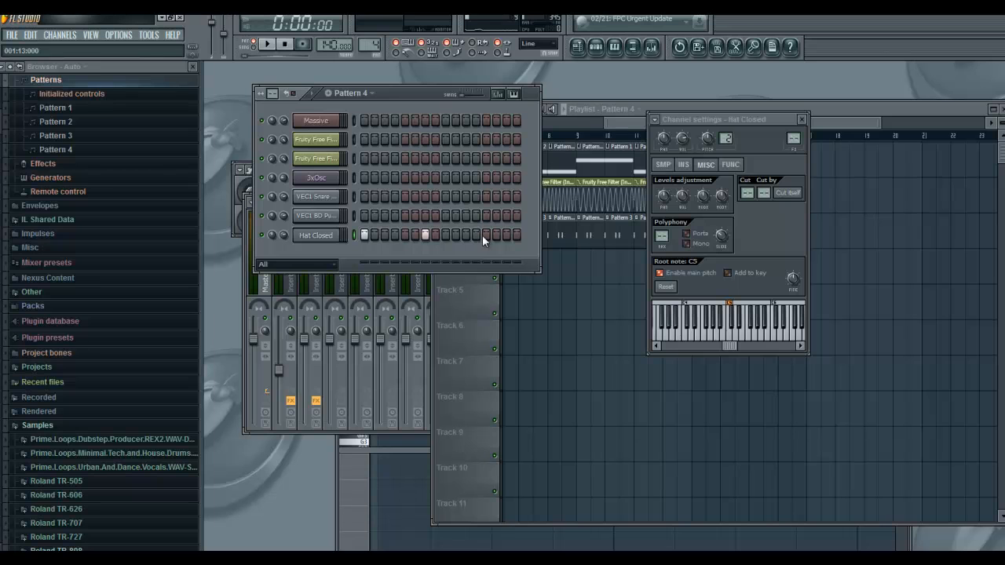
{"action": "left_click", "coordinate": [268, 44]}
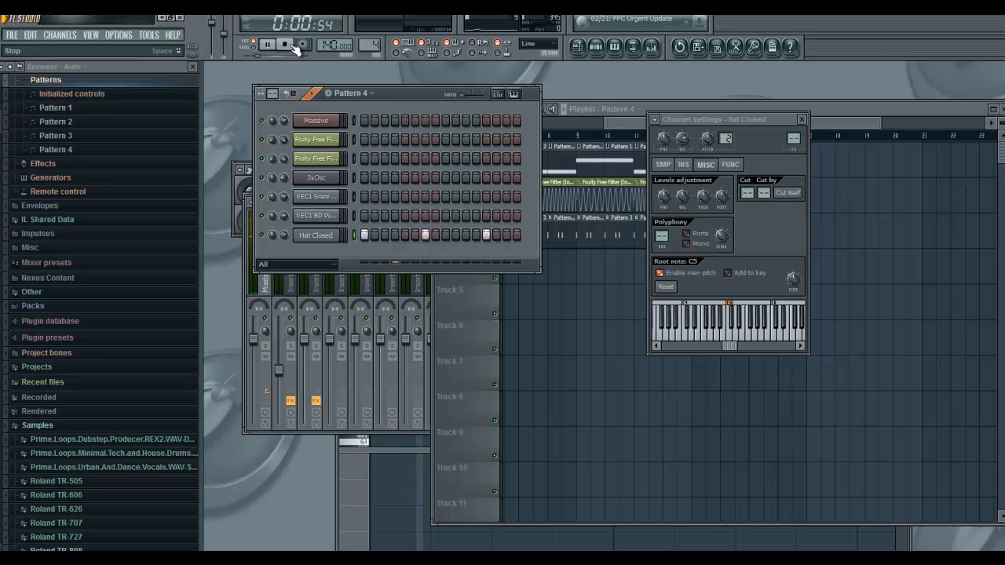
{"action": "left_click", "coordinate": [287, 45]}
Place Pattern 4 hat clips on playlist Track 1 in every bar from bar 13 through bar 16.
{"action": "left_click", "coordinate": [631, 120]}
{"action": "left_click", "coordinate": [714, 149]}
{"action": "left_click", "coordinate": [722, 161]}
{"action": "left_click", "coordinate": [752, 161]}
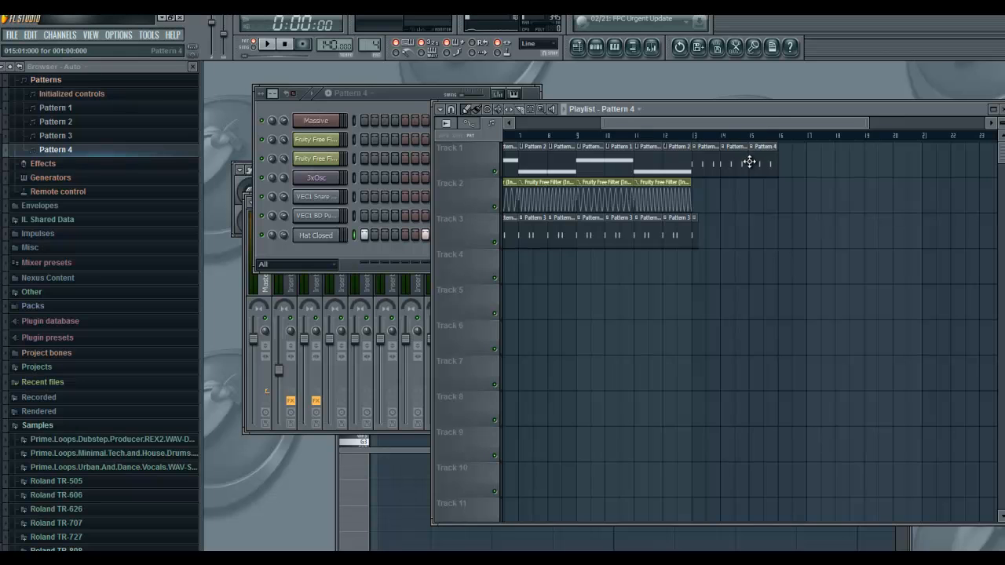
{"action": "left_click", "coordinate": [780, 163]}
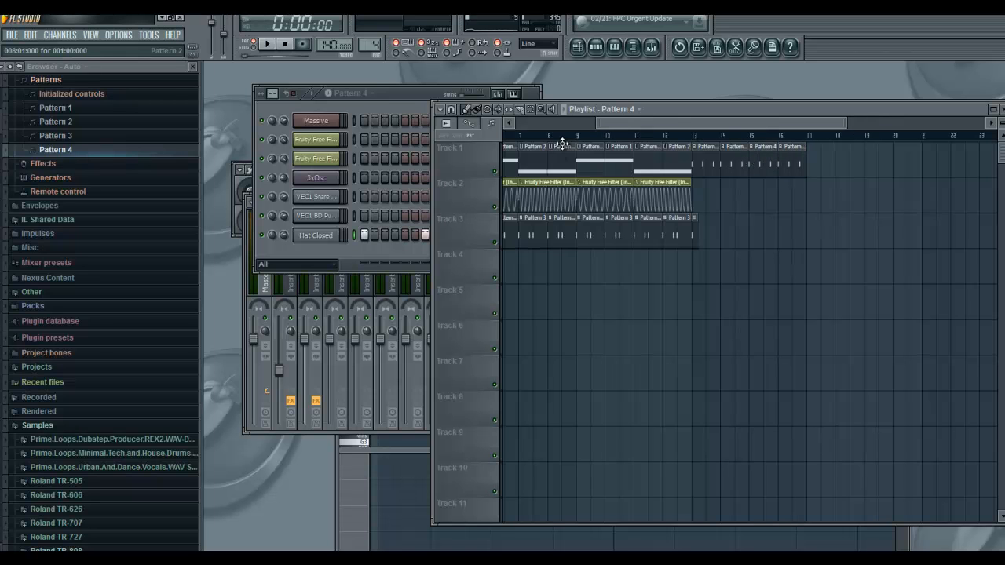
Add a Sytrus synthesizer as a new channel below Hat Closed.
{"action": "left_click", "coordinate": [390, 101]}
{"action": "left_click", "coordinate": [60, 34]}
{"action": "mouse_move", "coordinate": [64, 47]}
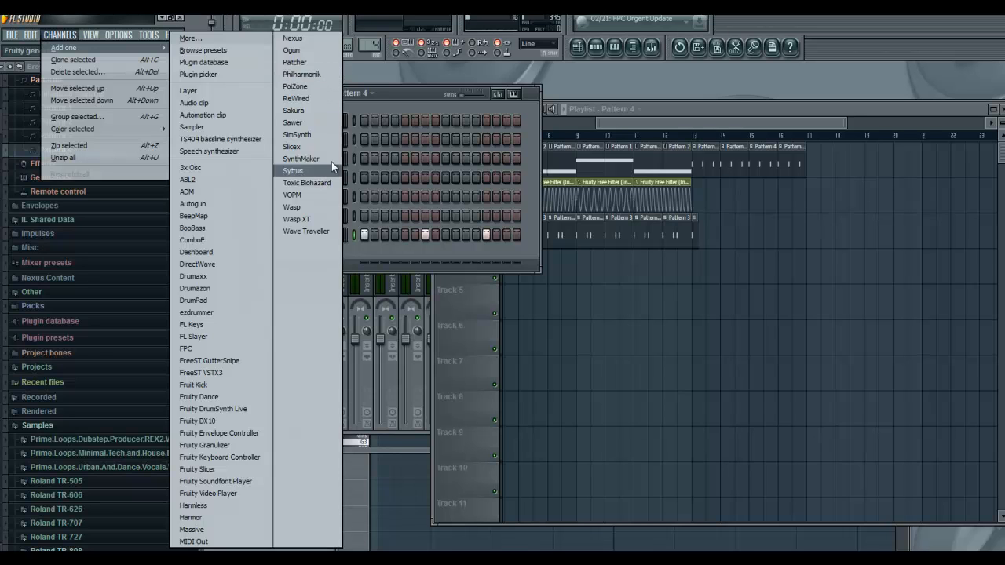
{"action": "left_click", "coordinate": [310, 170]}
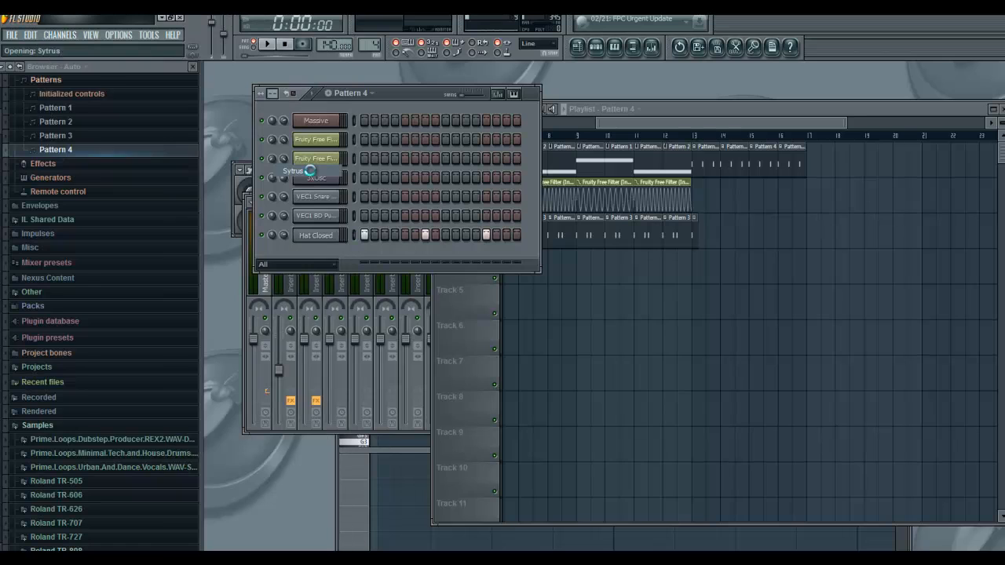
Play C4, G4, A4, F4 and D4 on Sytrus to audition its sound.
{"action": "key", "text": "z"}
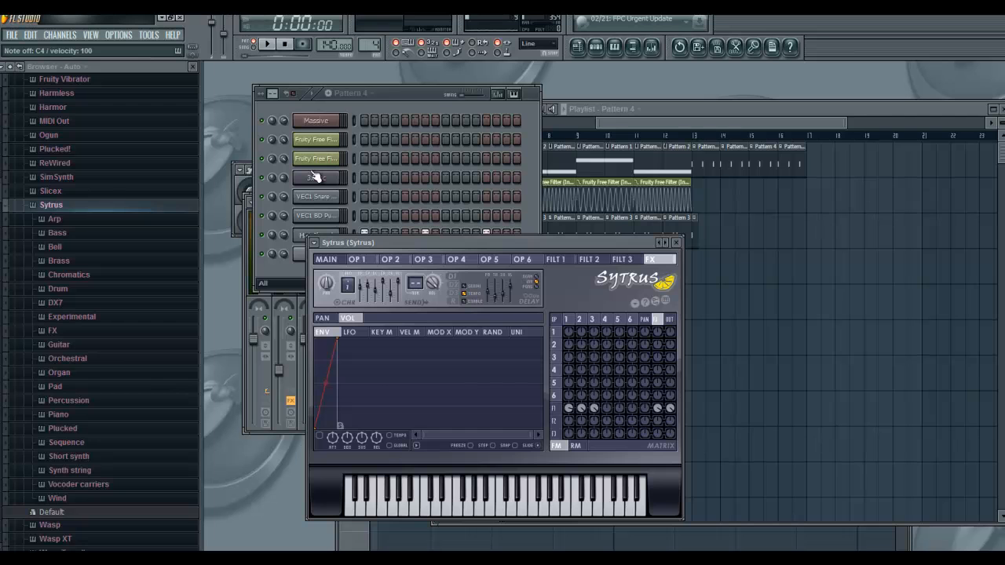
{"action": "key", "text": "b"}
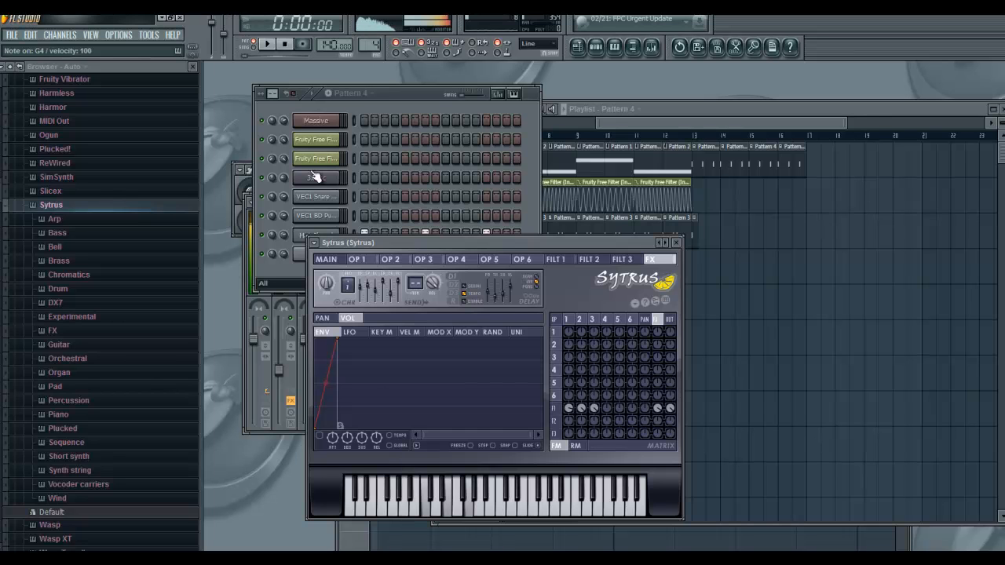
{"action": "key", "text": "n"}
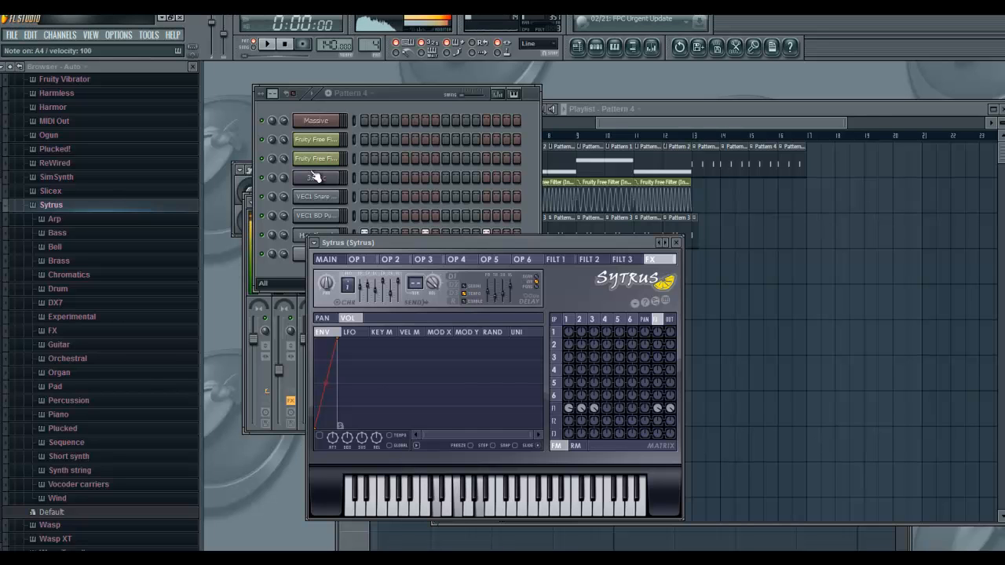
{"action": "key", "text": "v"}
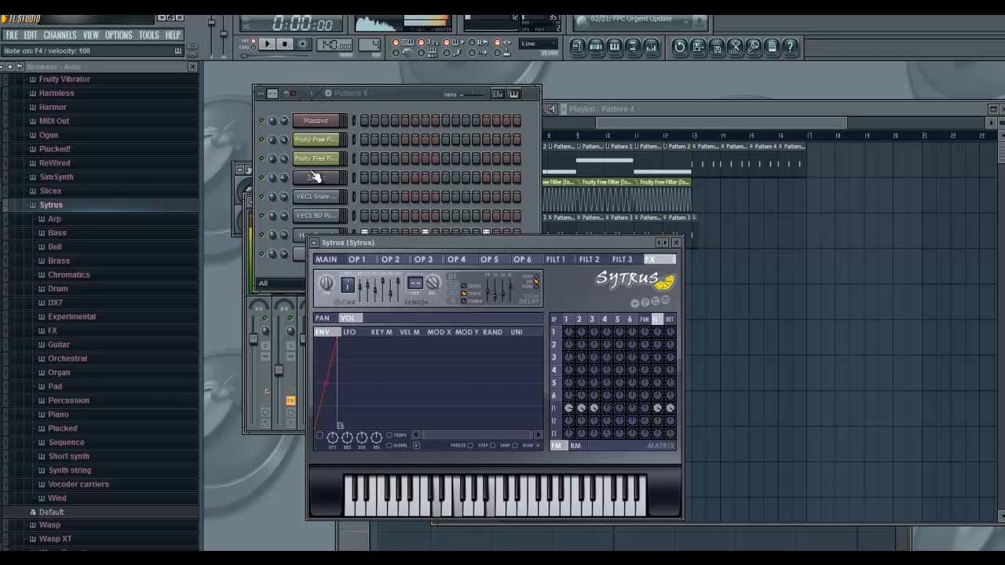
{"action": "key", "text": "x"}
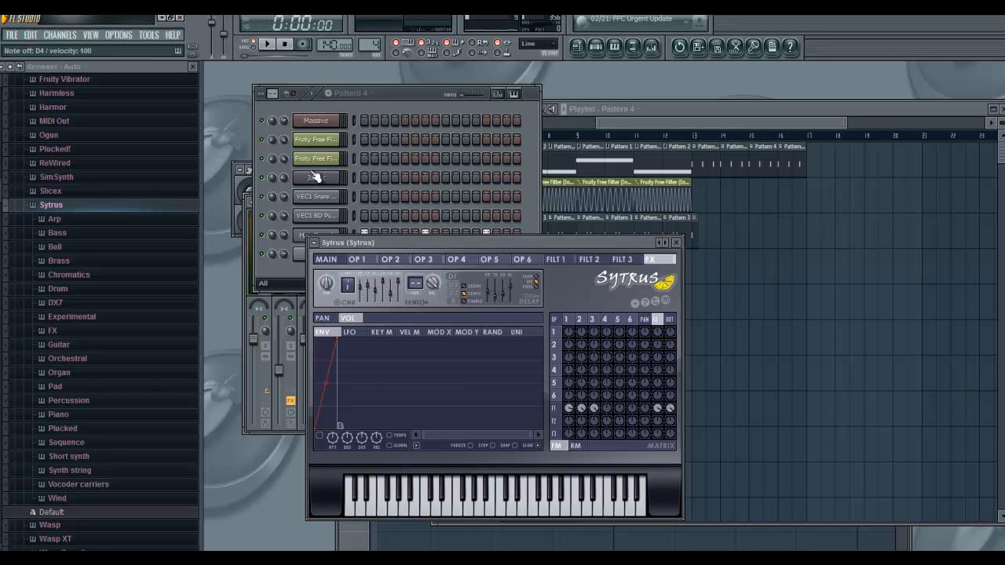
Switch to Pattern 5 and place a four-bar clip of it on playlist Track 2 at bar 13.
{"action": "left_click", "coordinate": [408, 110]}
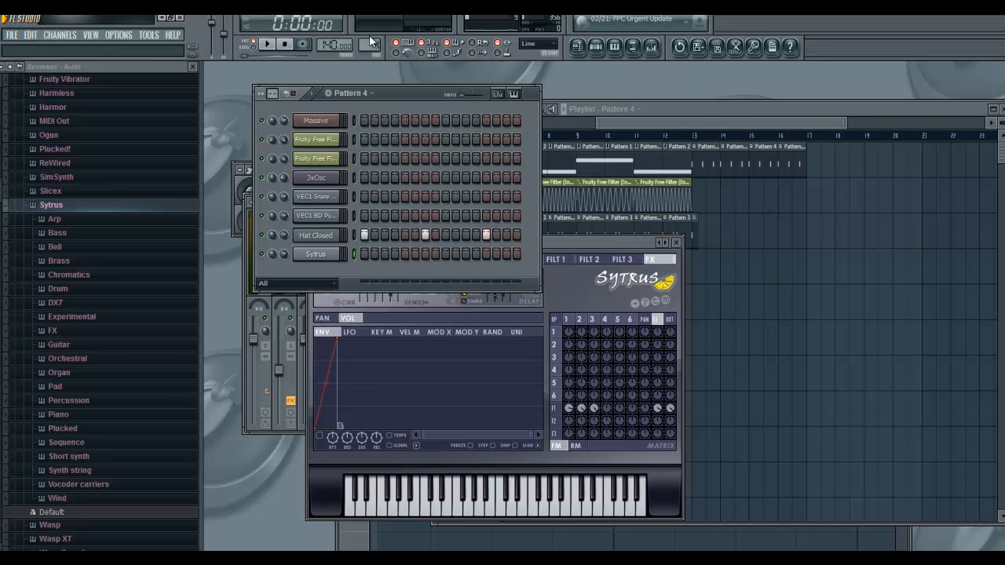
{"action": "scroll", "coordinate": [373, 42], "scroll_direction": "up", "scroll_amount": 1}
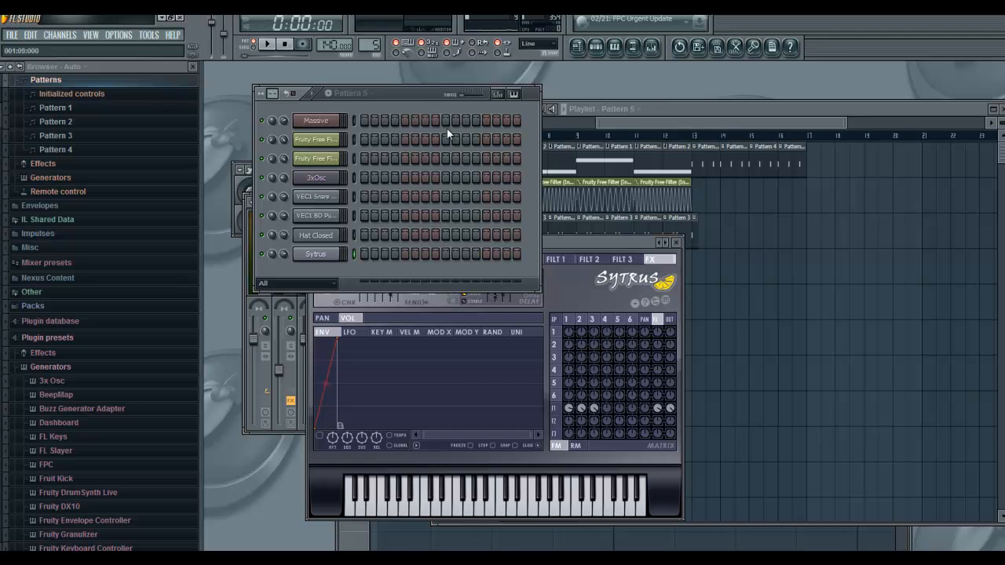
{"action": "left_click_drag", "start_coordinate": [747, 196], "coordinate": [805, 184]}
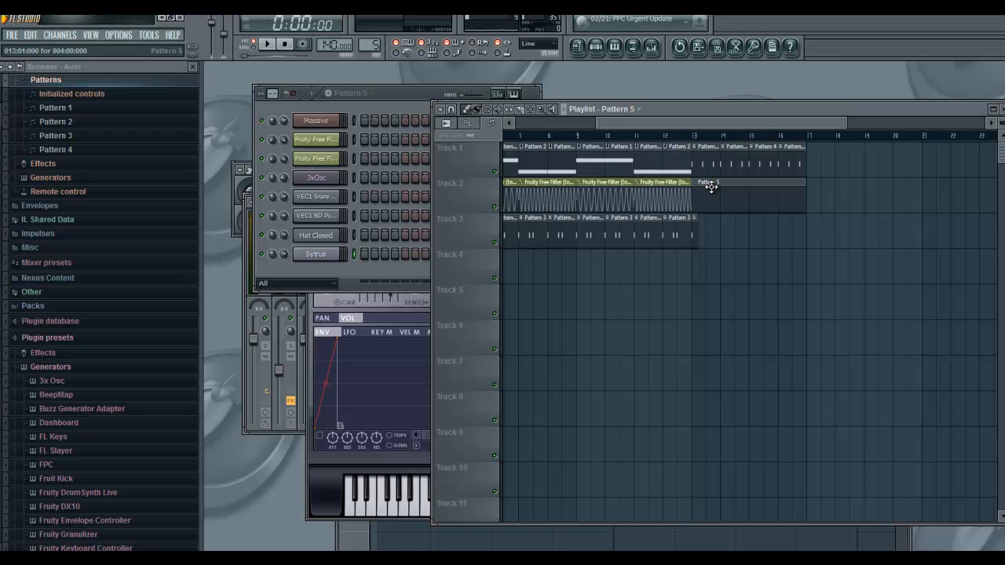
Open the Sytrus piano roll for Pattern 5 and draw a one-bar chord of C5, E5 and G5 in bar 1.
{"action": "left_click", "coordinate": [395, 92]}
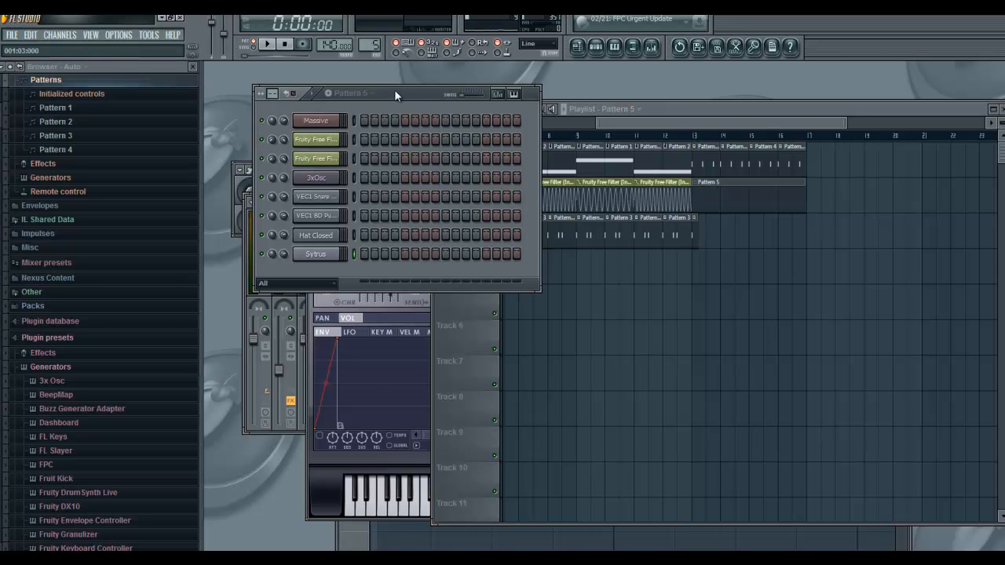
{"action": "right_click", "coordinate": [331, 256]}
{"action": "left_click", "coordinate": [372, 256]}
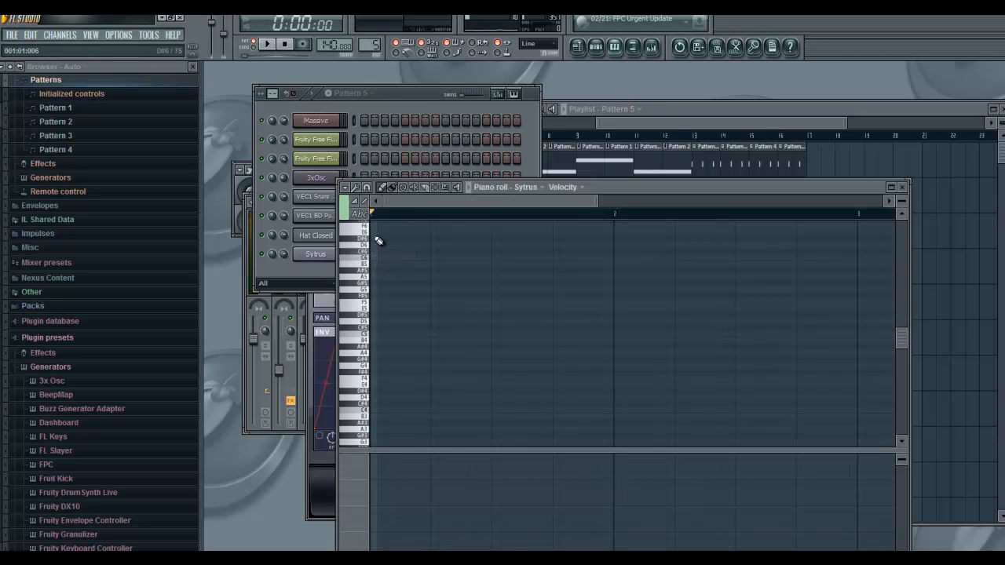
{"action": "left_click", "coordinate": [370, 341]}
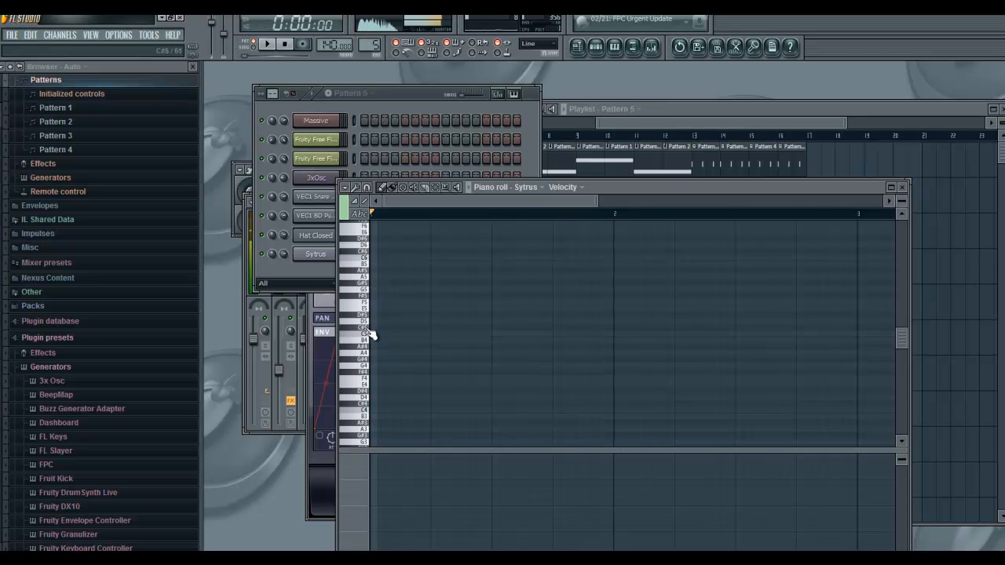
{"action": "scroll", "coordinate": [367, 302], "scroll_direction": "up", "scroll_amount": 2}
{"action": "left_click", "coordinate": [365, 299]}
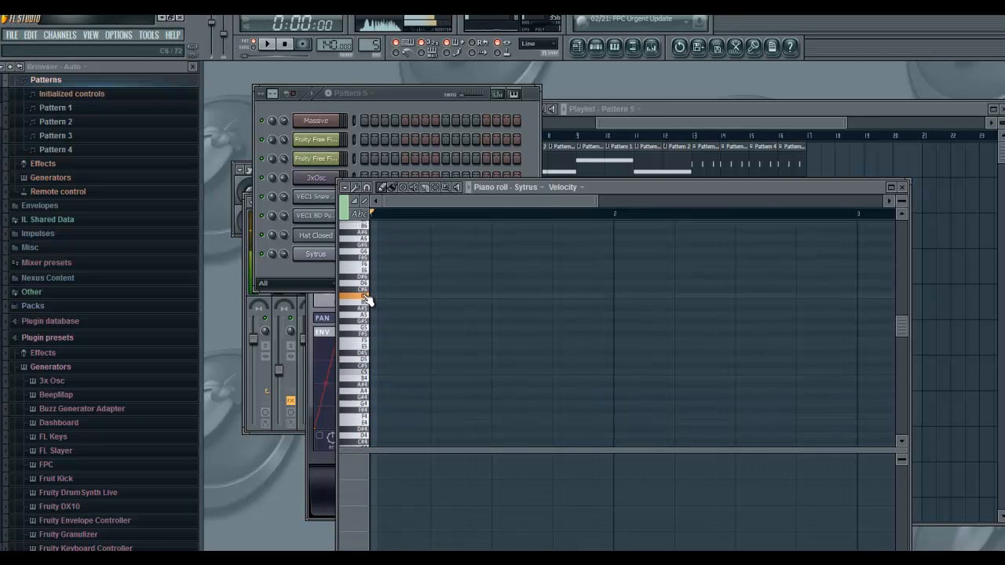
{"action": "left_click", "coordinate": [503, 374]}
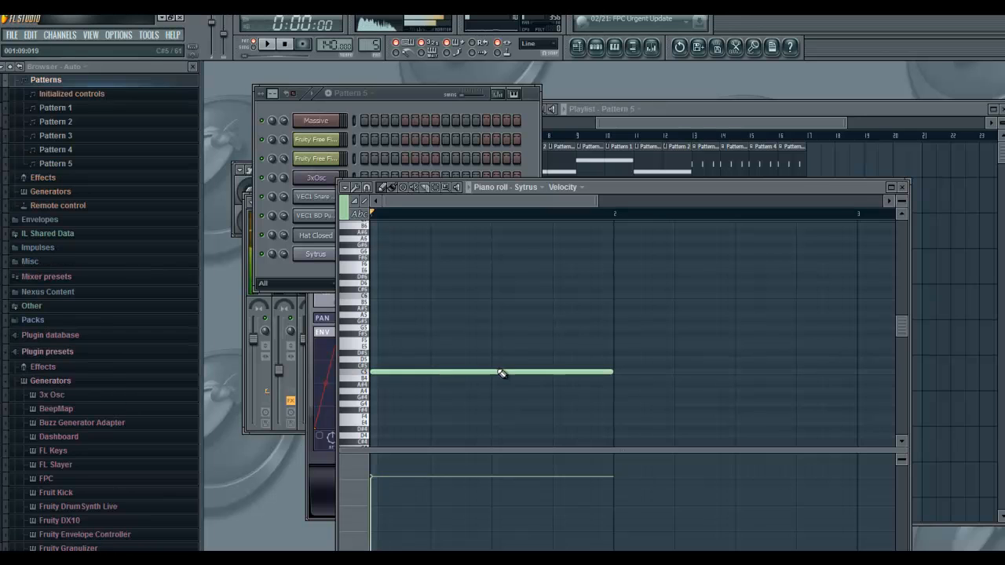
{"action": "left_click", "coordinate": [378, 347]}
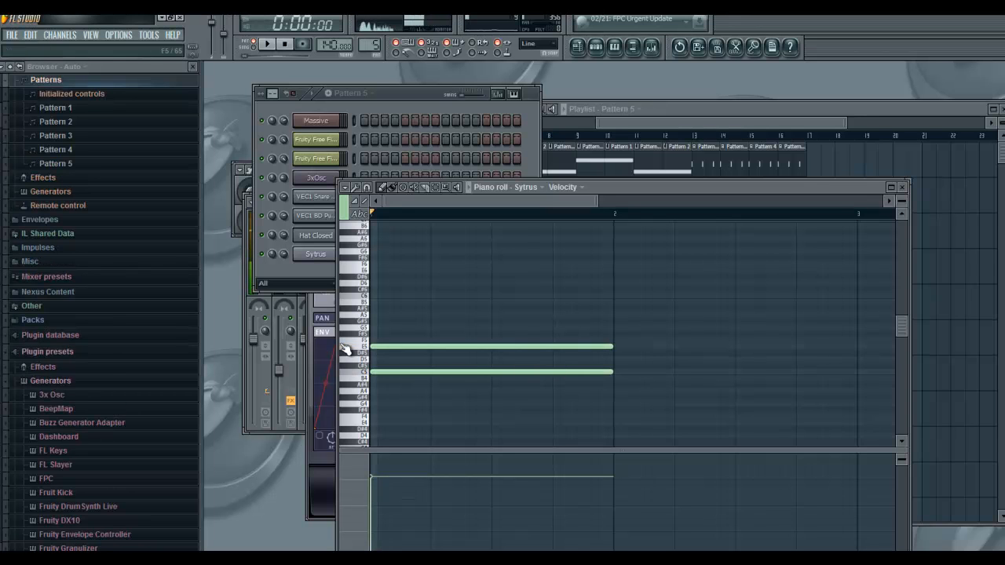
{"action": "left_click", "coordinate": [377, 327]}
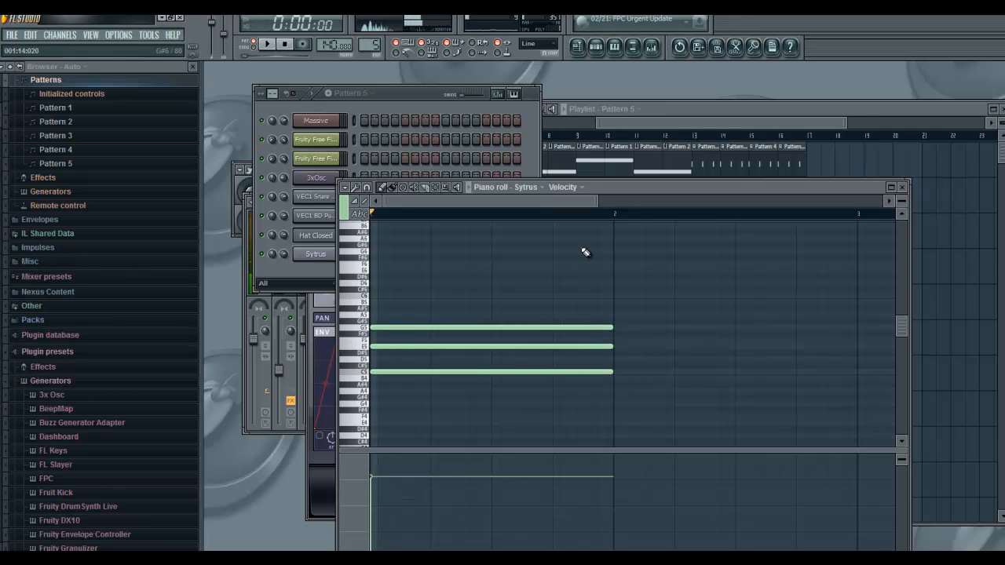
Draw a one-bar chord of C5, E5 and A5 in bar 2 of the Sytrus piano roll.
{"action": "left_click", "coordinate": [620, 372]}
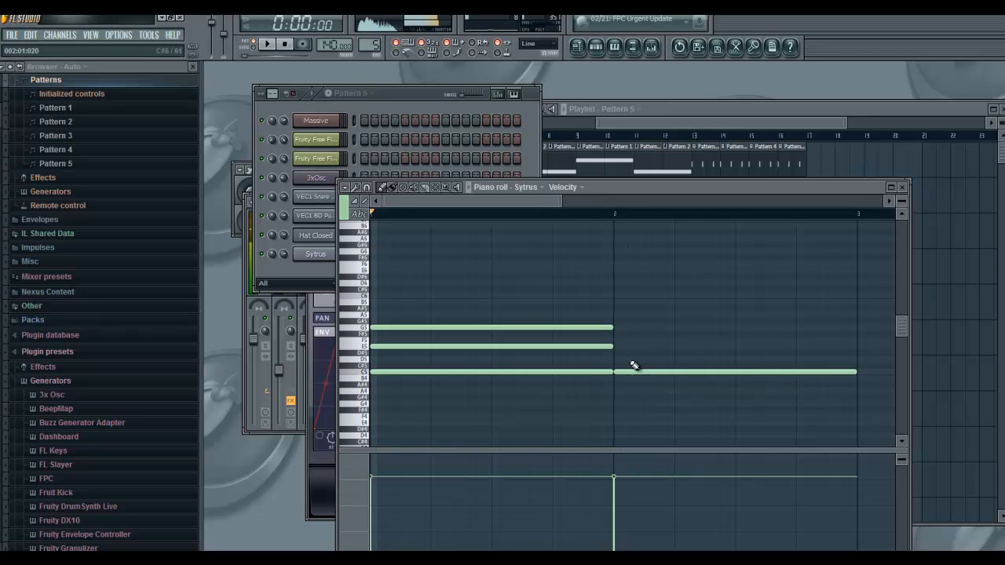
{"action": "left_click", "coordinate": [614, 346]}
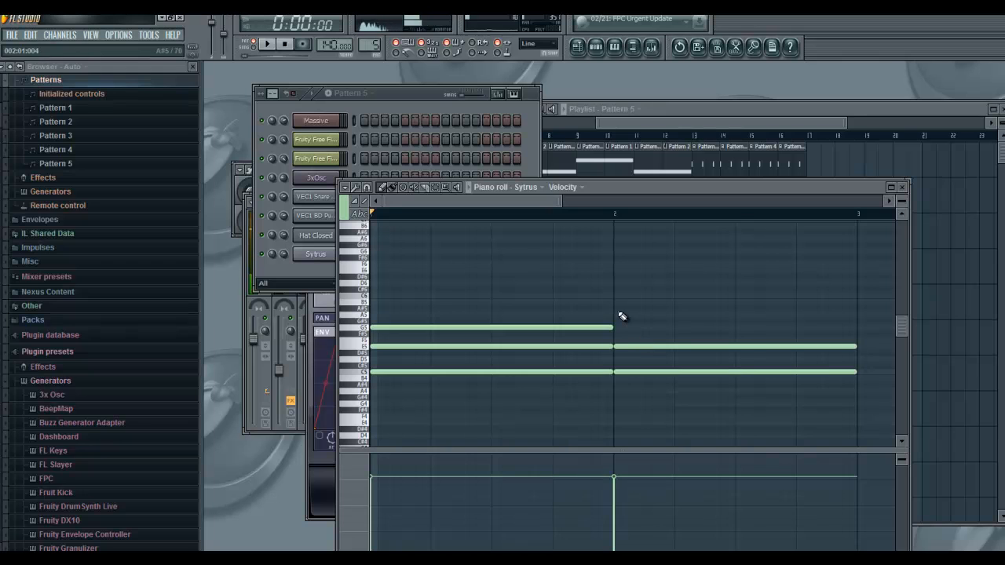
{"action": "left_click", "coordinate": [618, 316]}
Draw a one-bar chord of B4, D5 and G5 in bar 3 of the Sytrus piano roll.
{"action": "left_click_drag", "start_coordinate": [532, 203], "coordinate": [628, 206]}
{"action": "left_click", "coordinate": [581, 378]}
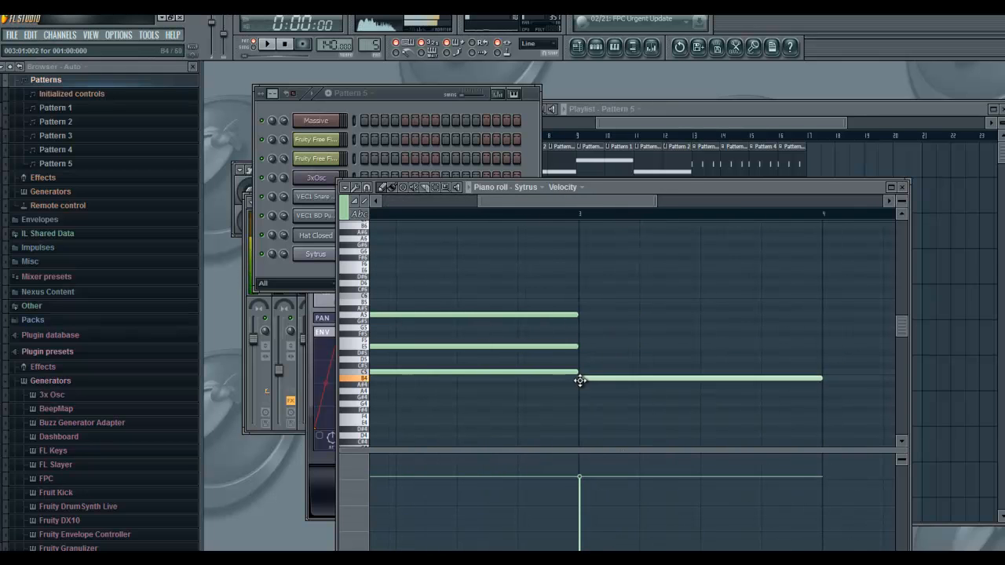
{"action": "left_click_drag", "start_coordinate": [578, 204], "coordinate": [532, 200]}
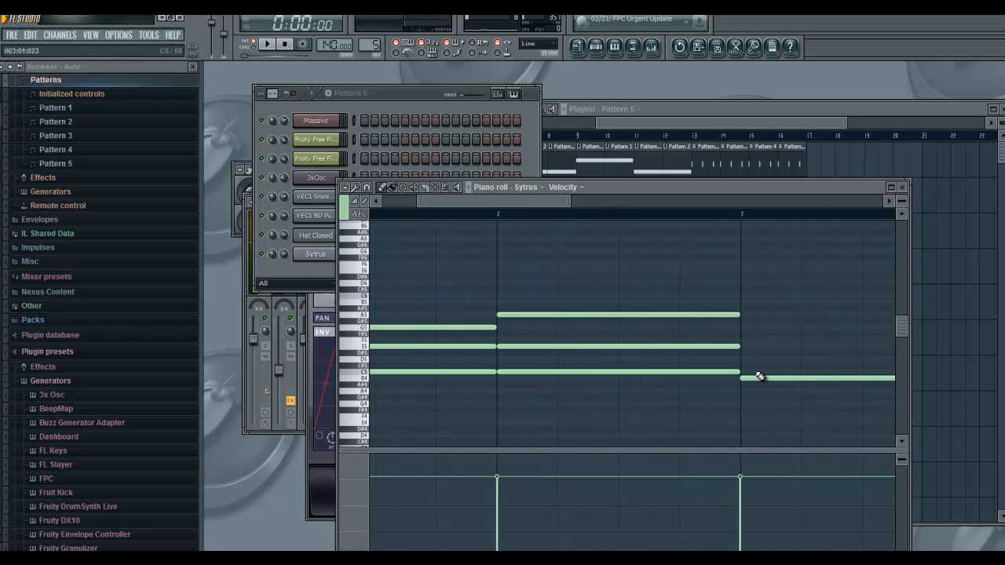
{"action": "left_click", "coordinate": [742, 359]}
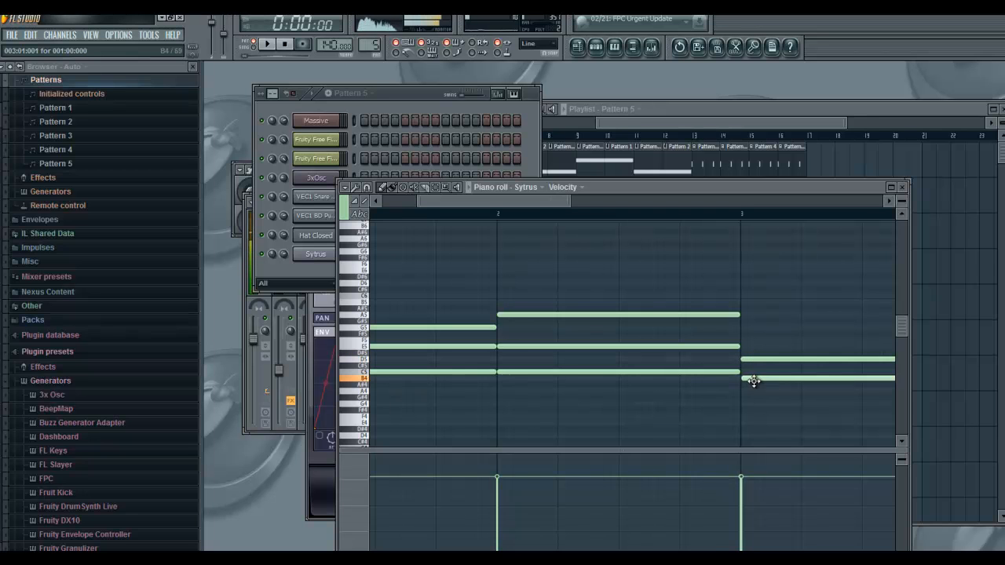
{"action": "left_click", "coordinate": [743, 327]}
{"action": "left_click", "coordinate": [768, 327]}
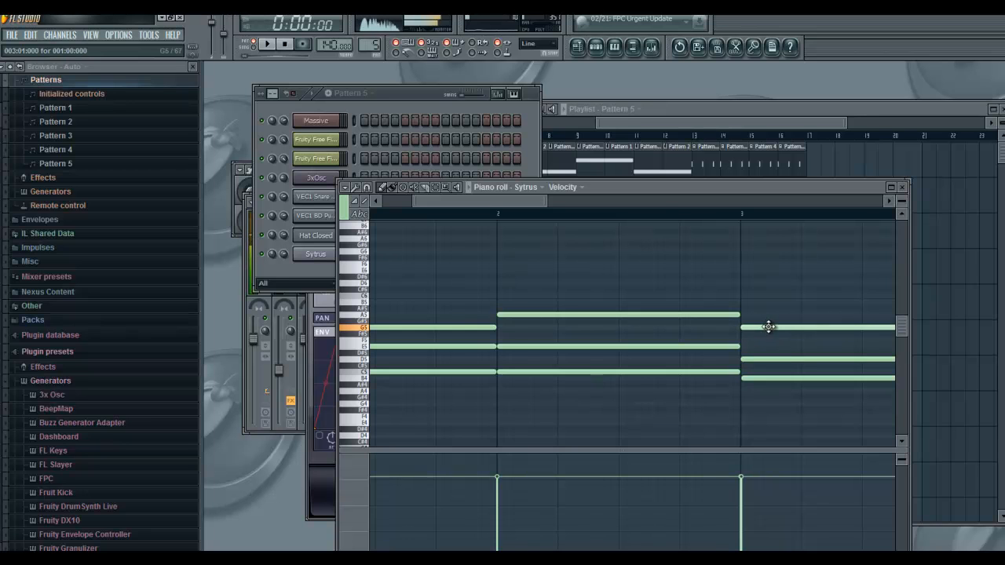
Draw a one-bar chord of F5, B5 and A#6 in bar 4 of the Sytrus piano roll.
{"action": "left_click_drag", "start_coordinate": [495, 201], "coordinate": [615, 203]}
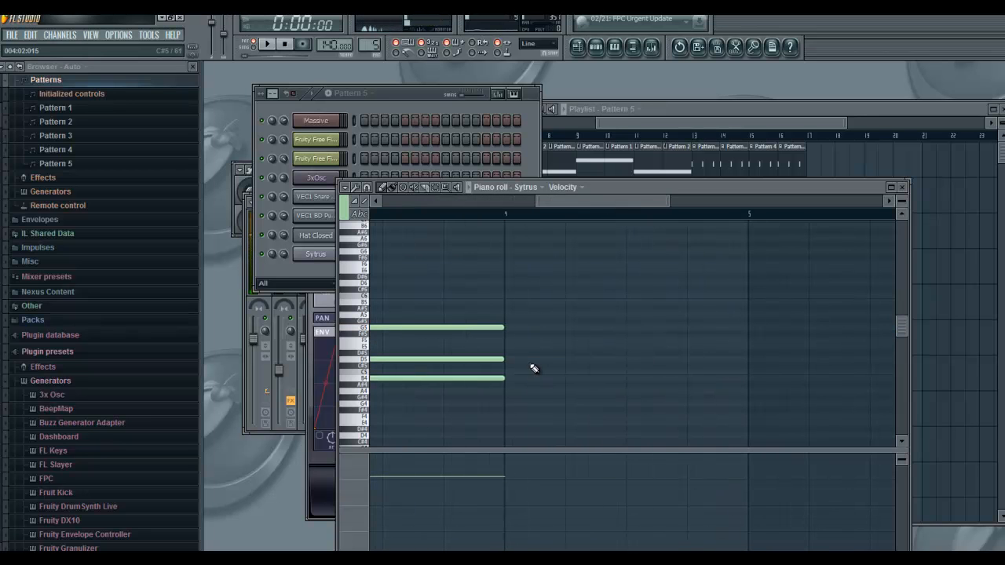
{"action": "left_click", "coordinate": [507, 341]}
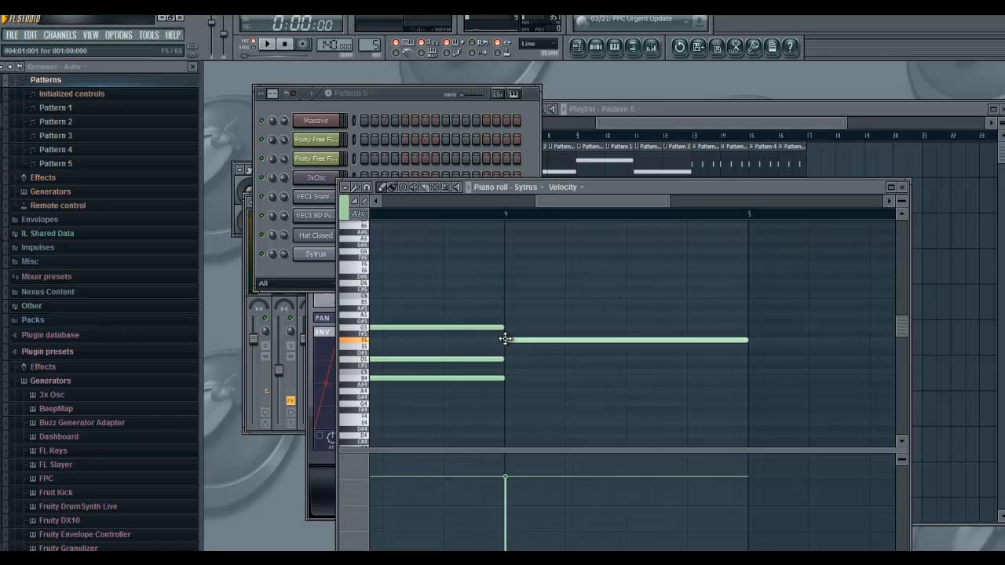
{"action": "left_click_drag", "start_coordinate": [531, 341], "coordinate": [533, 341]}
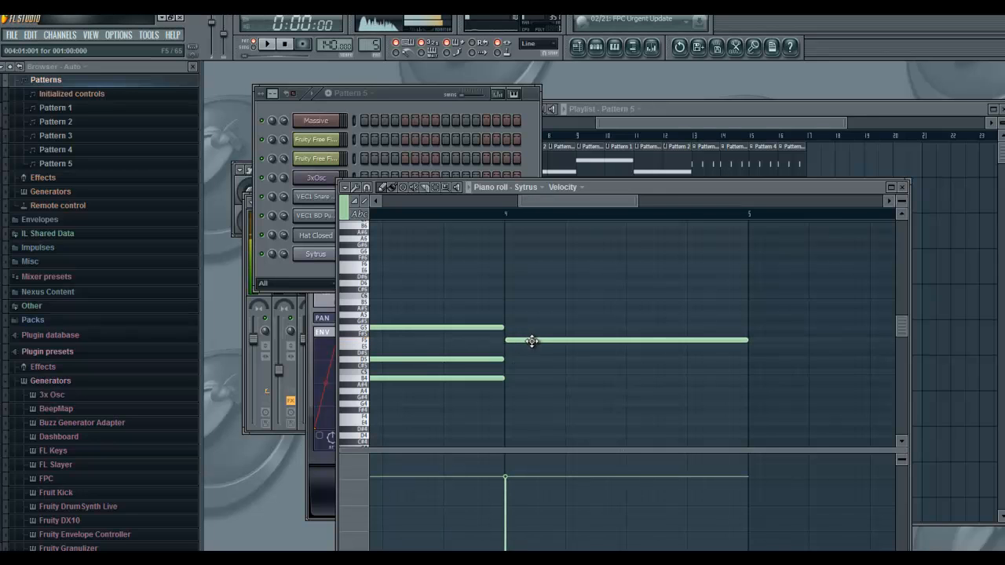
{"action": "left_click", "coordinate": [509, 302]}
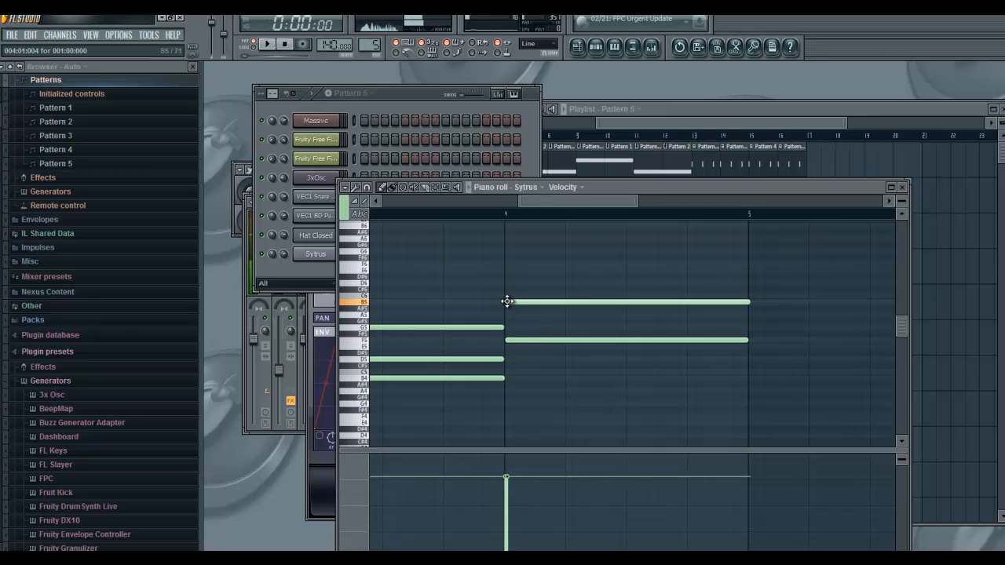
{"action": "scroll", "coordinate": [510, 299], "scroll_direction": "up", "scroll_amount": 2}
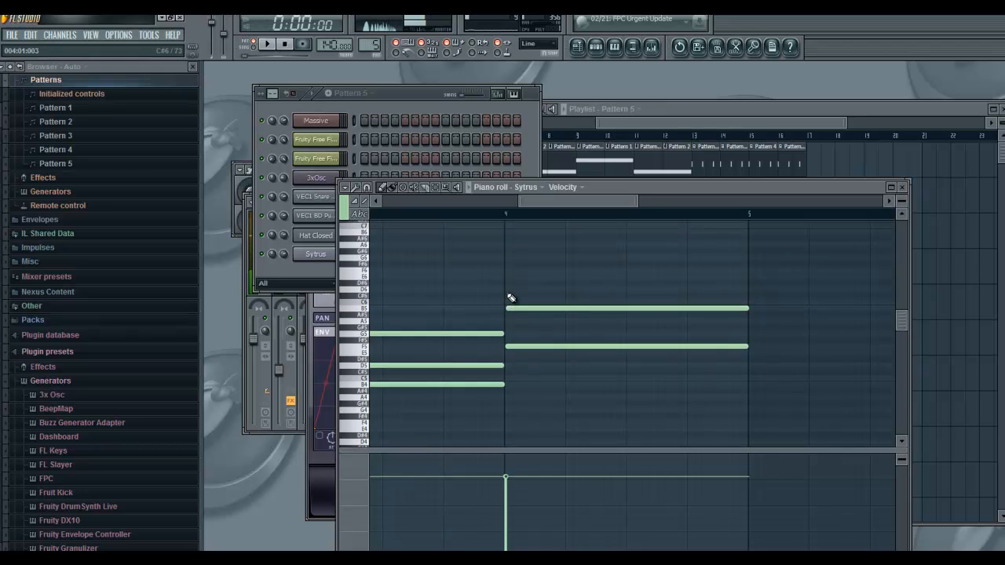
{"action": "left_click", "coordinate": [508, 271]}
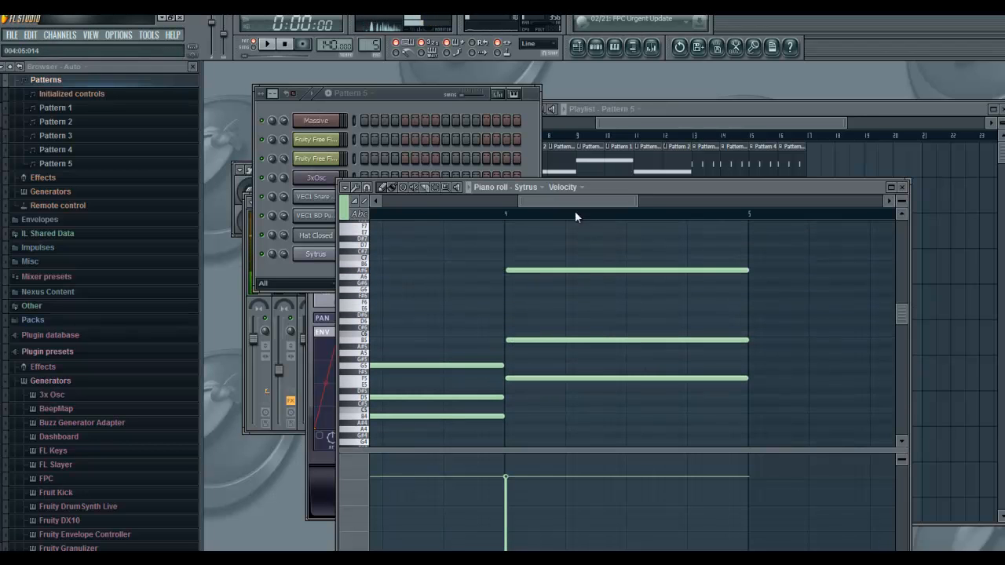
Play back the Pattern 5 Sytrus chords with the channel rack in view, and stop playback.
{"action": "left_click", "coordinate": [268, 44]}
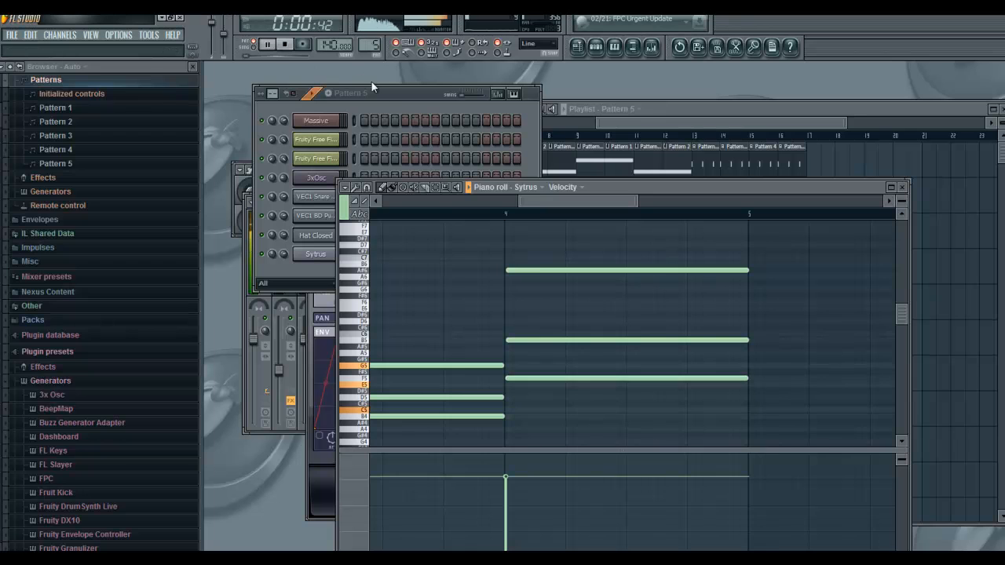
{"action": "left_click", "coordinate": [404, 97]}
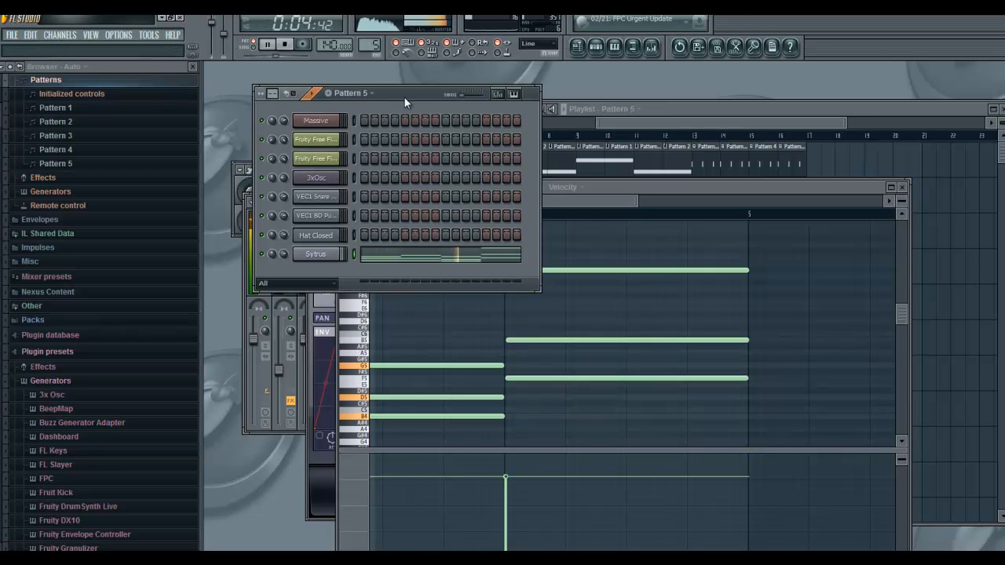
{"action": "left_click", "coordinate": [284, 44]}
Place a Pattern 1 clip on playlist Track 1 at bar 17.
{"action": "left_click", "coordinate": [735, 118]}
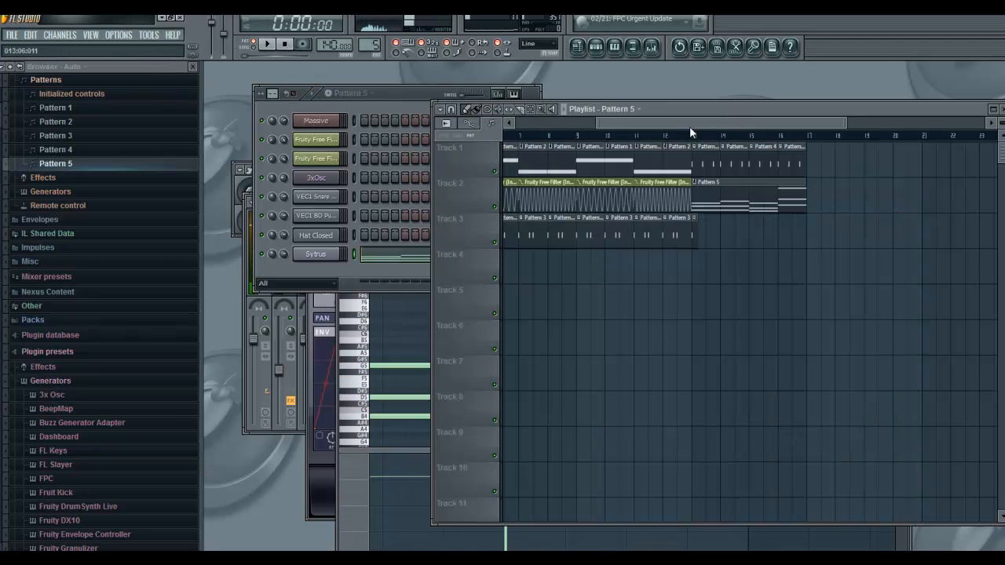
{"action": "left_click_drag", "start_coordinate": [628, 125], "coordinate": [707, 119]}
{"action": "left_click", "coordinate": [656, 146]}
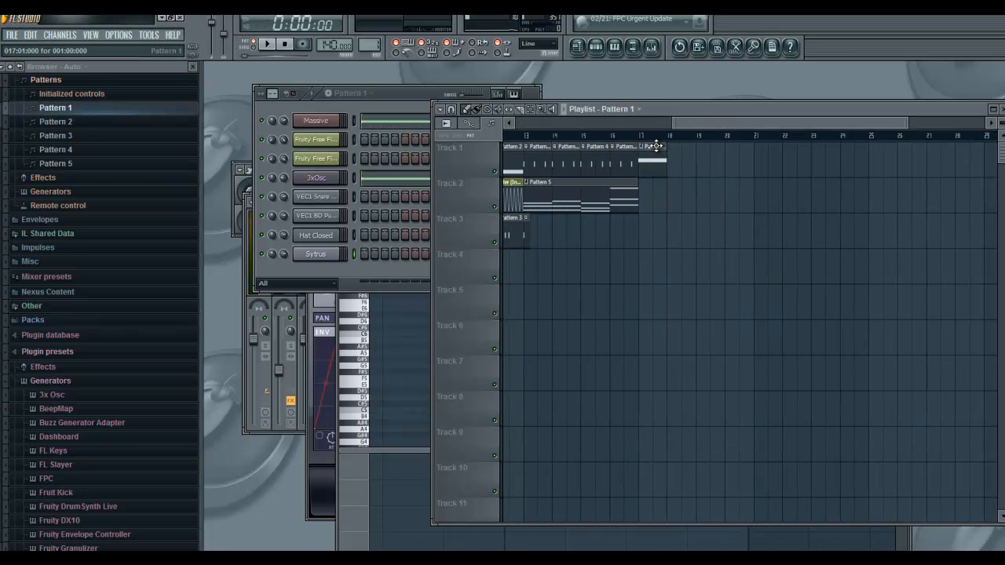
Pick the Fruity Free Filter (Insert 1) - Freq automation clip from the song's start and place a copy on Track 2 at bar 17.
{"action": "scroll", "coordinate": [628, 149], "scroll_direction": "left", "scroll_amount": 6}
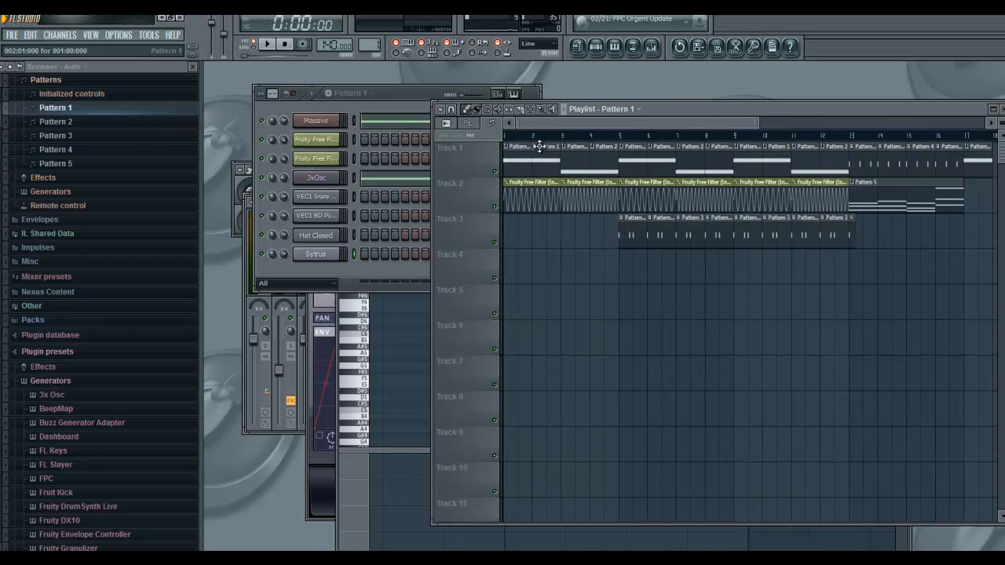
{"action": "left_click", "coordinate": [533, 175]}
{"action": "left_click_drag", "start_coordinate": [565, 127], "coordinate": [682, 118]}
{"action": "left_click", "coordinate": [748, 198]}
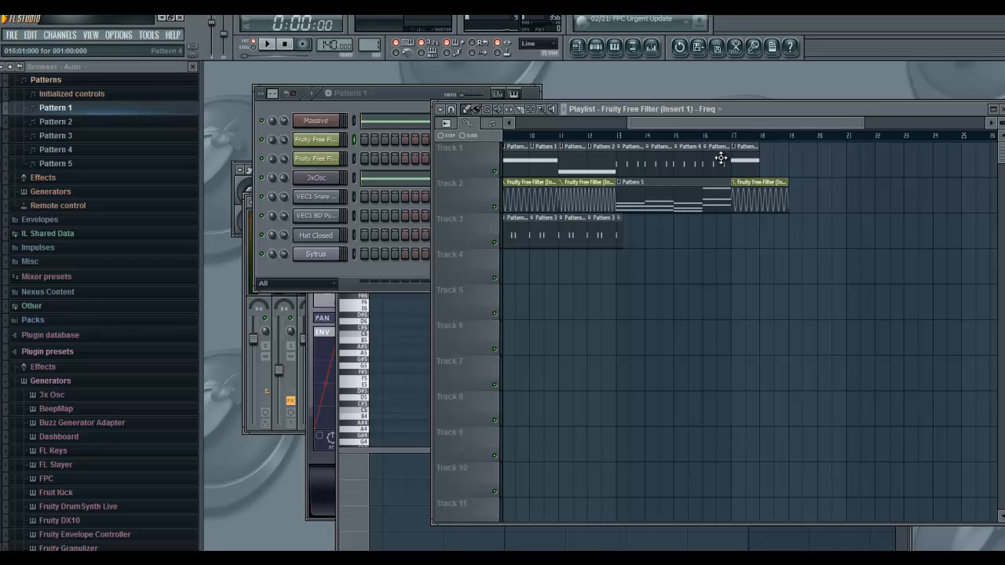
Place a second Pattern 1 clip on playlist Track 1 at bar 18, directly after the clip at bar 17.
{"action": "scroll", "coordinate": [477, 128], "scroll_direction": "left", "scroll_amount": 2}
{"action": "left_click_drag", "start_coordinate": [477, 128], "coordinate": [410, 141]}
{"action": "left_click", "coordinate": [548, 147]}
{"action": "left_click_drag", "start_coordinate": [554, 126], "coordinate": [690, 121]}
{"action": "left_click", "coordinate": [692, 161]}
{"action": "left_click_drag", "start_coordinate": [727, 152], "coordinate": [439, 141]}
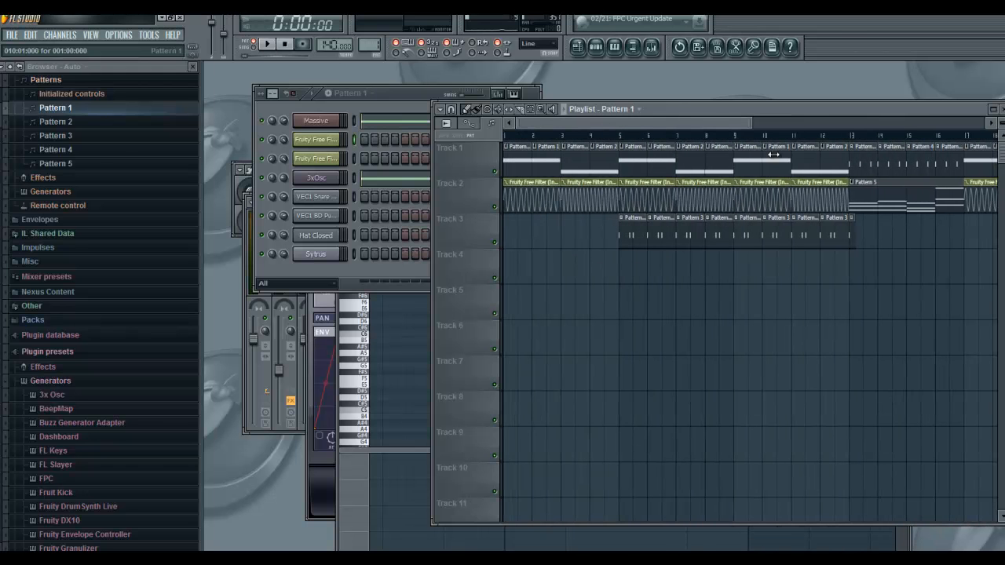
{"action": "left_click_drag", "start_coordinate": [618, 124], "coordinate": [708, 124]}
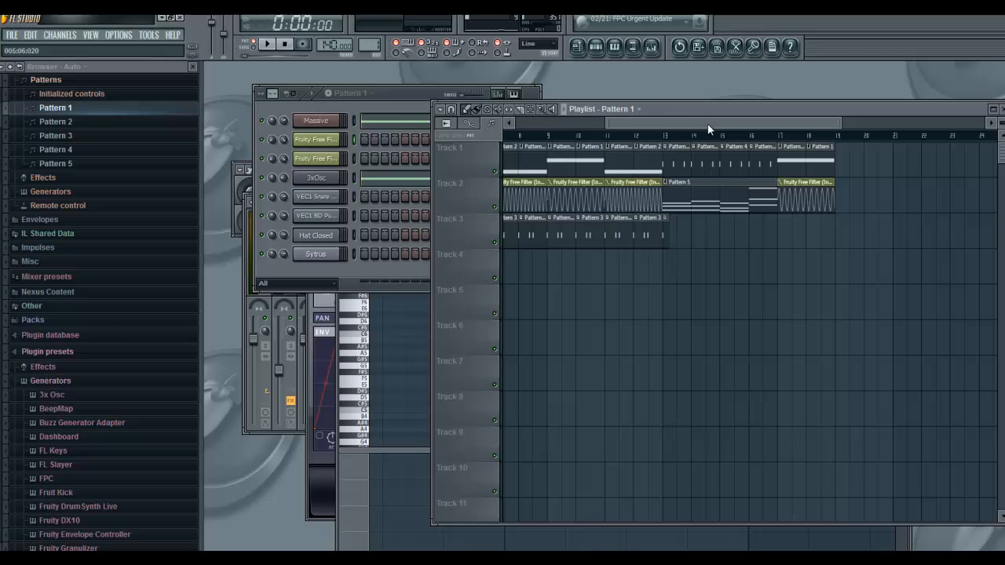
Select Pattern 5, route the Sytrus channel to mixer track 3 and bring up the mixer.
{"action": "left_click", "coordinate": [691, 187]}
{"action": "left_click", "coordinate": [315, 254]}
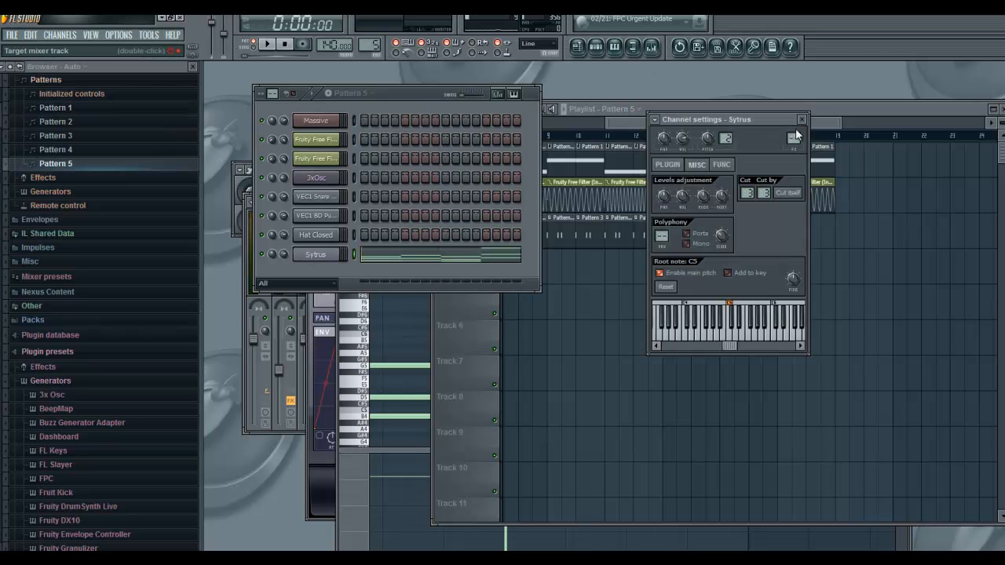
{"action": "left_click_drag", "start_coordinate": [794, 137], "coordinate": [794, 123]}
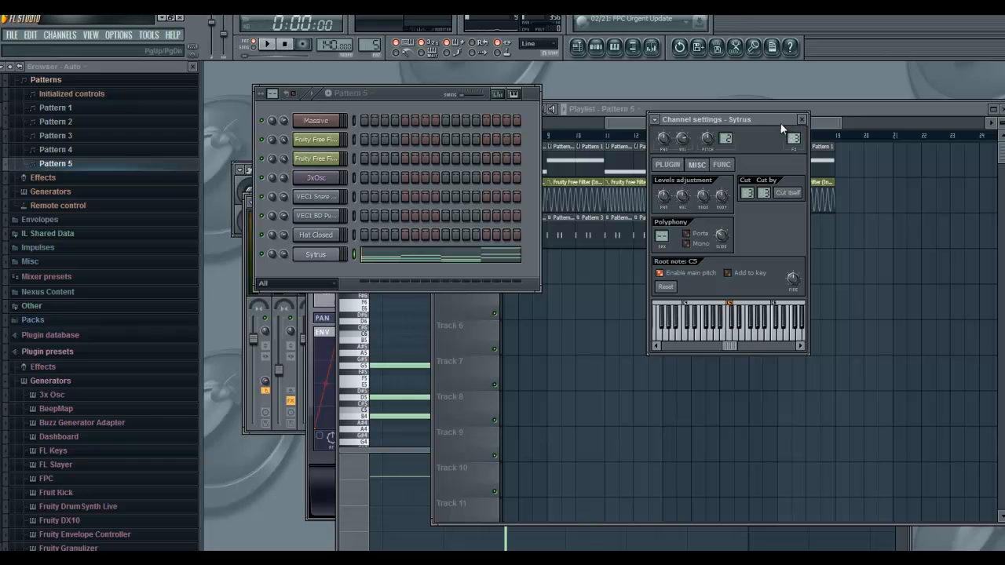
{"action": "left_click", "coordinate": [654, 51]}
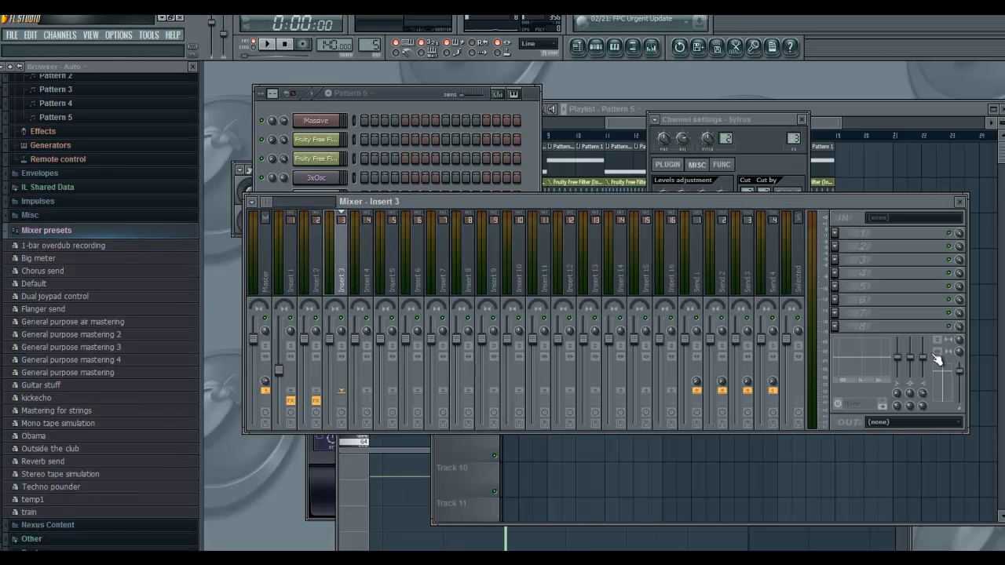
Boost the peaking EQ band 2 on Insert 3 to its maximum, narrow its width and lower its frequency.
{"action": "left_click_drag", "start_coordinate": [910, 358], "coordinate": [913, 342]}
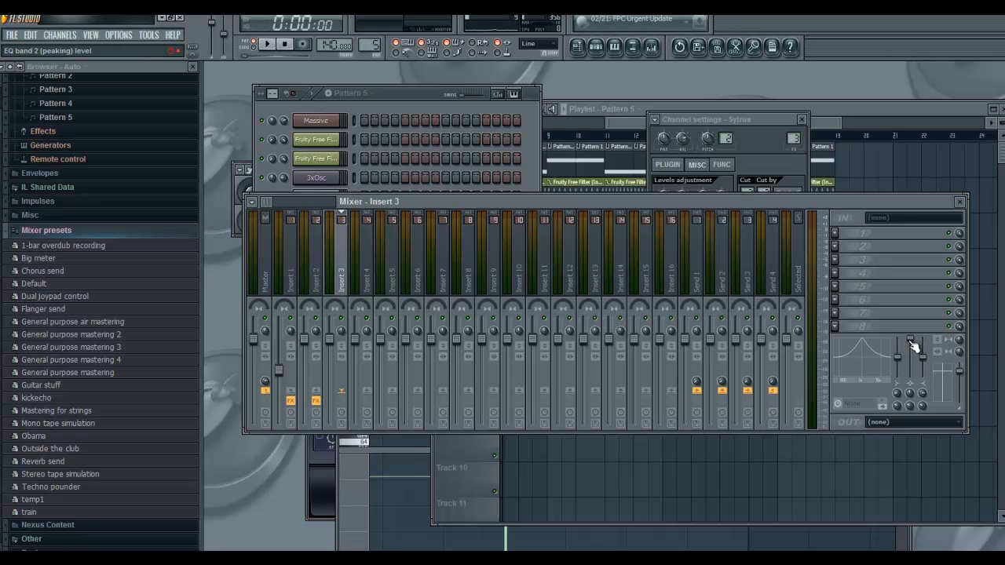
{"action": "left_click_drag", "start_coordinate": [910, 406], "coordinate": [909, 334]}
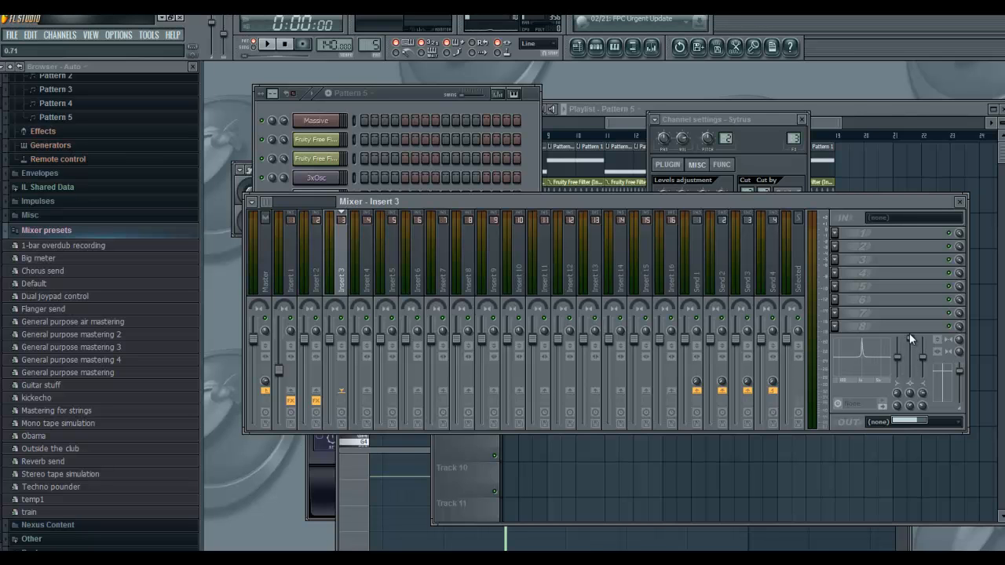
{"action": "left_click_drag", "start_coordinate": [908, 393], "coordinate": [890, 446]}
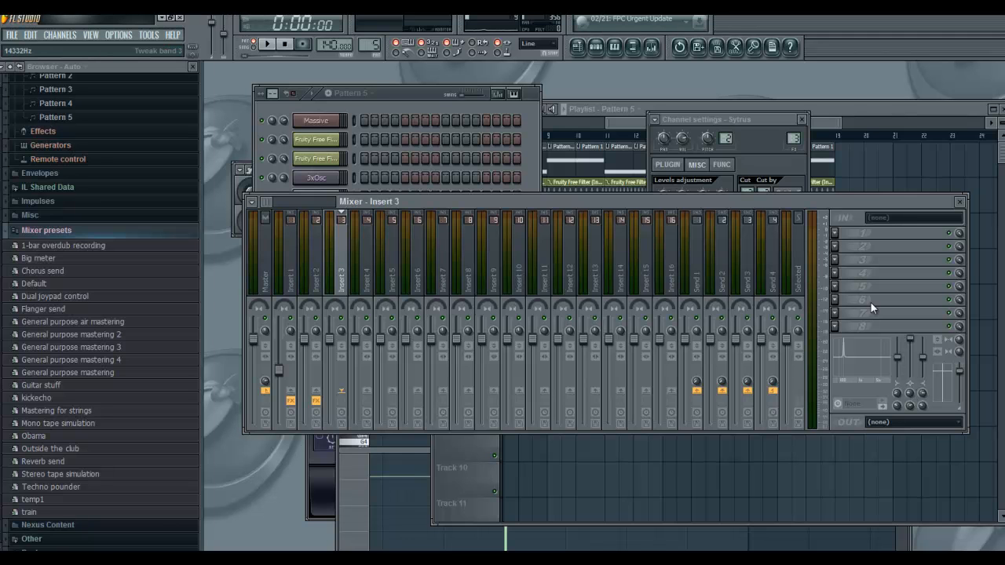
Load Fruity Reeverb 2 in Insert 3's first effect slot and tweak its wet level, low cut and high damping.
{"action": "left_click", "coordinate": [841, 232]}
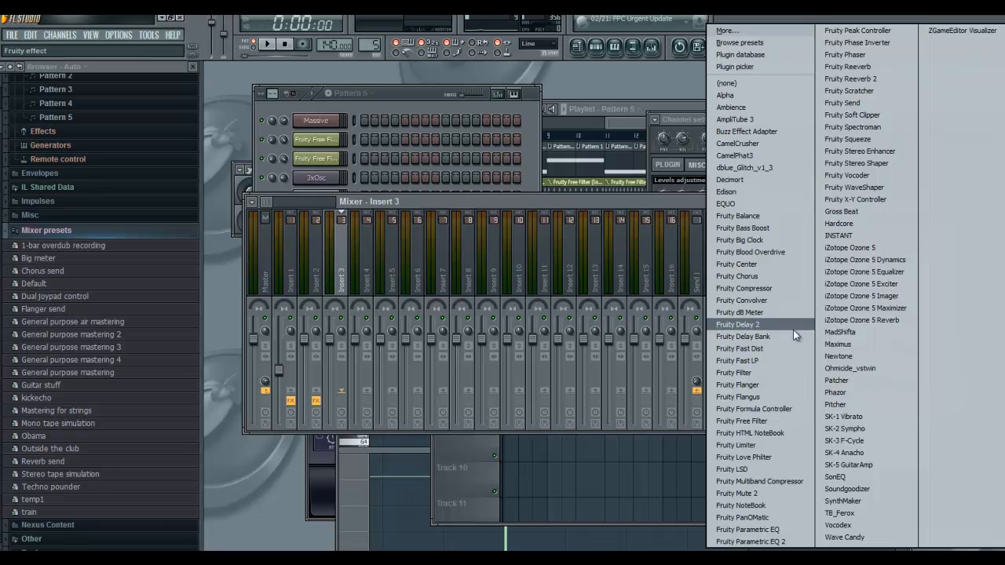
{"action": "left_click", "coordinate": [849, 81]}
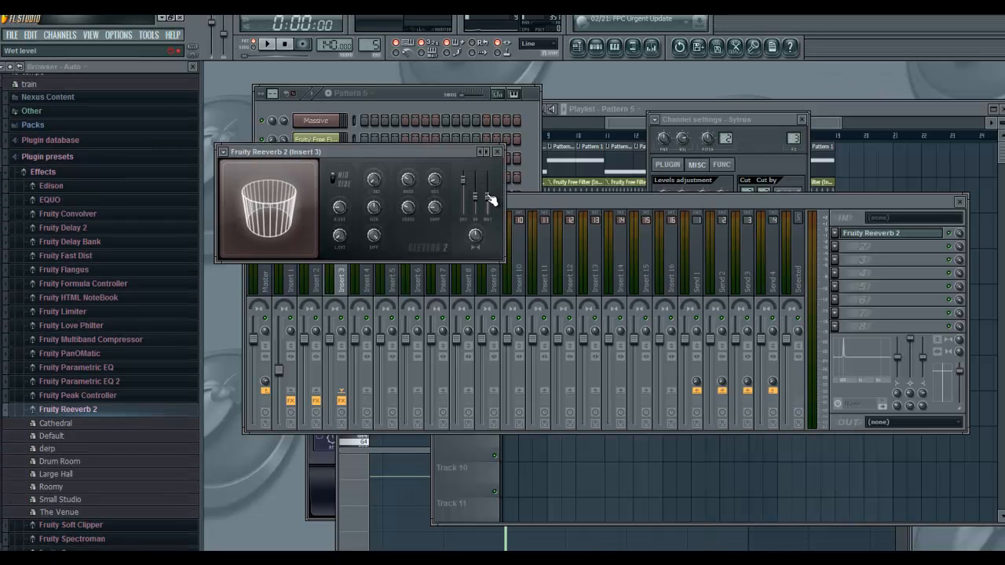
{"action": "left_click_drag", "start_coordinate": [488, 199], "coordinate": [493, 211]}
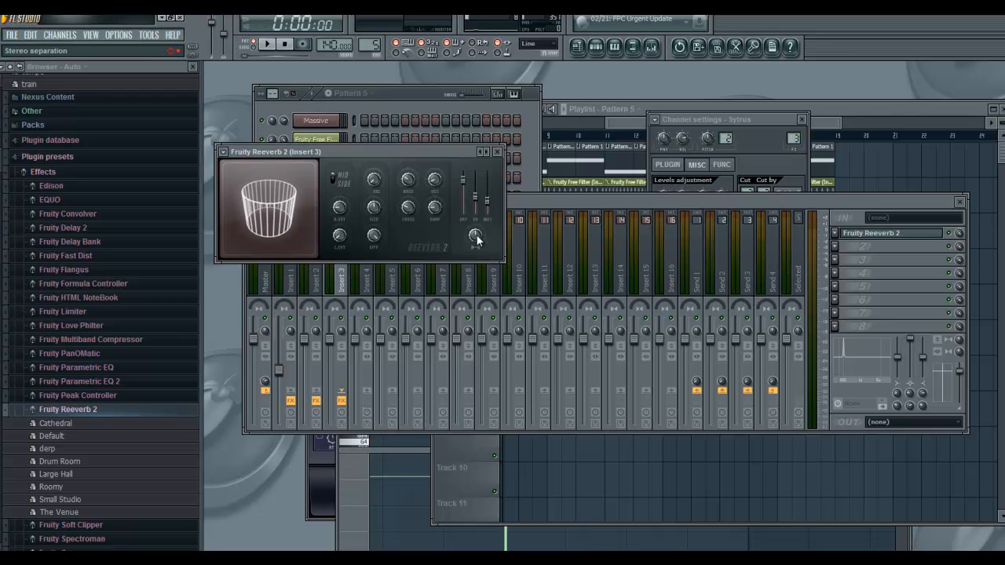
{"action": "left_click_drag", "start_coordinate": [488, 210], "coordinate": [488, 193]}
{"action": "mouse_move", "coordinate": [341, 241]}
{"action": "left_mouse_down"}
{"action": "mouse_move", "coordinate": [342, 209]}
{"action": "mouse_move", "coordinate": [343, 227]}
{"action": "left_mouse_up"}
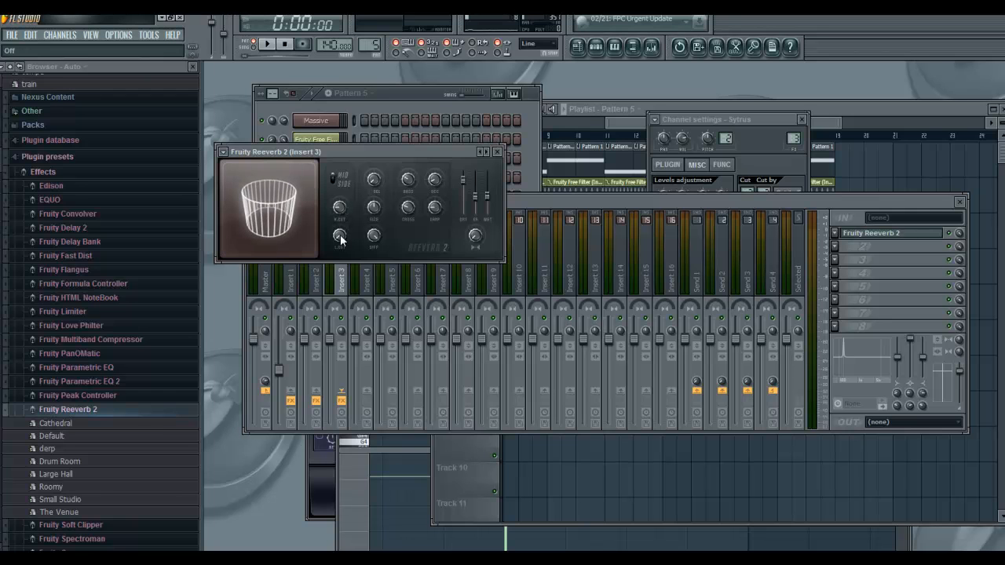
{"action": "left_click_drag", "start_coordinate": [436, 211], "coordinate": [435, 141]}
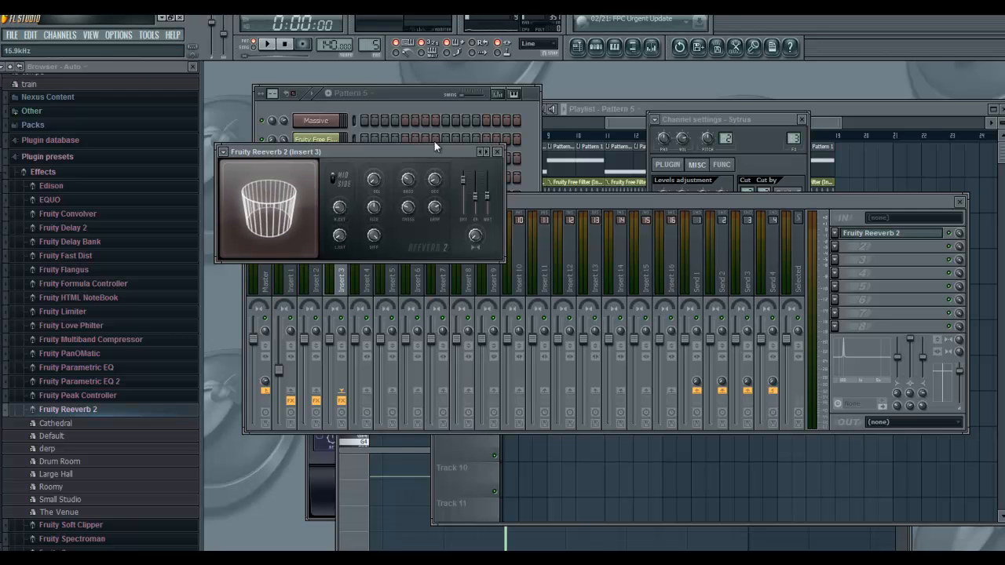
{"action": "left_click_drag", "start_coordinate": [442, 47], "coordinate": [444, 103]}
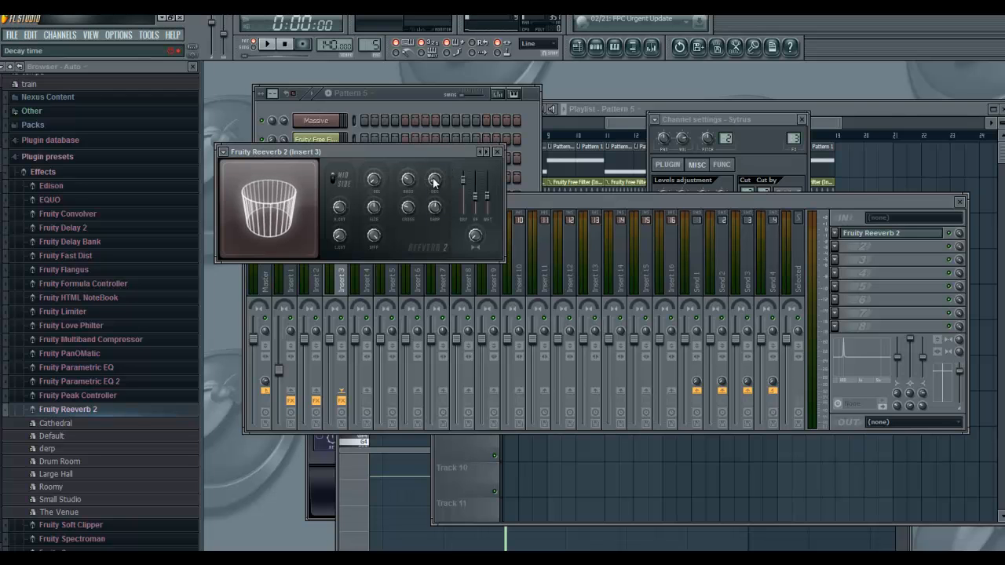
{"action": "left_click", "coordinate": [502, 153]}
Sweep and widen Insert 3's boosted EQ band during Pattern 5 playback, stop, and lower Insert 3's volume to 63% (-9.0 dB).
{"action": "left_click", "coordinate": [268, 44]}
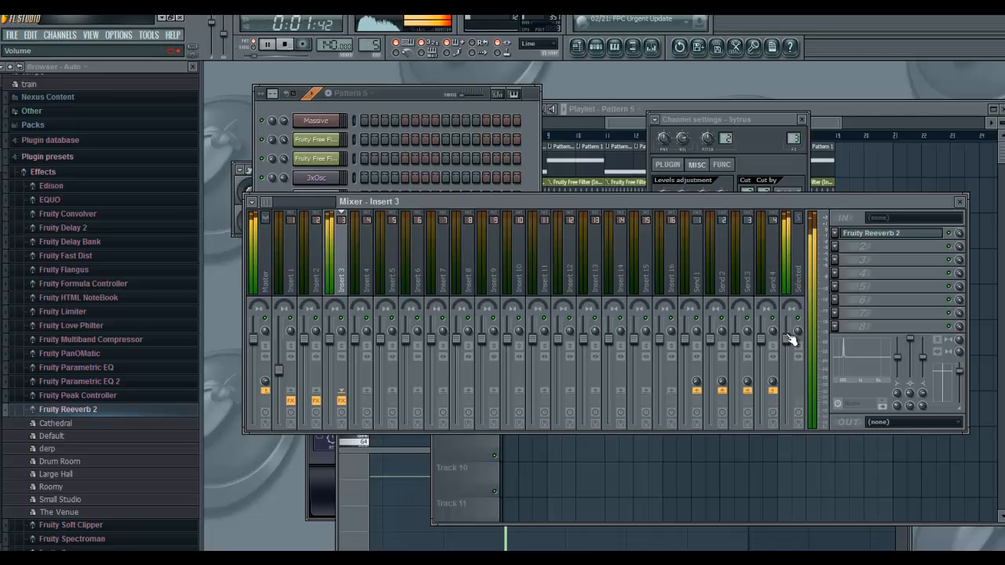
{"action": "left_click_drag", "start_coordinate": [910, 393], "coordinate": [934, 255]}
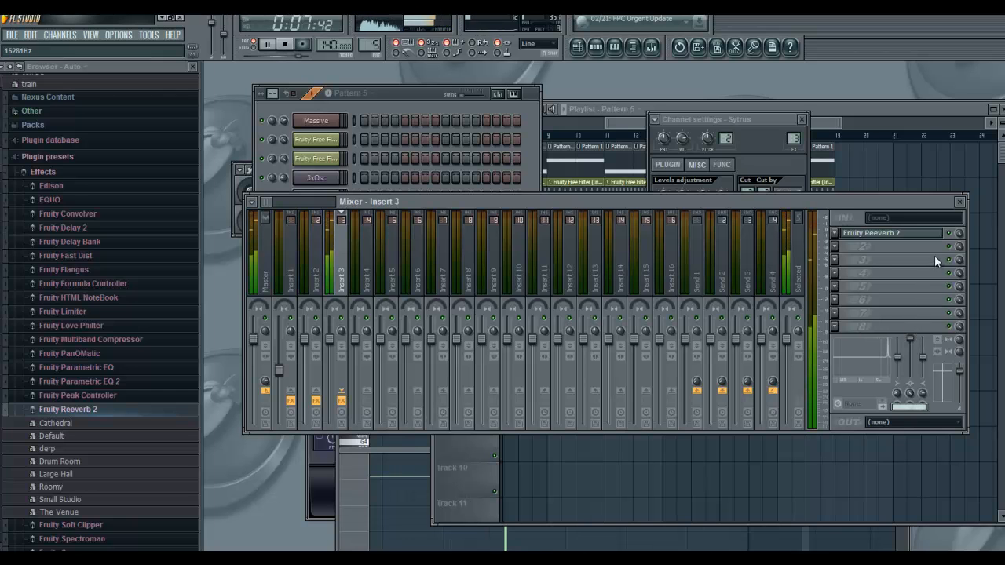
{"action": "left_click_drag", "start_coordinate": [908, 408], "coordinate": [912, 456]}
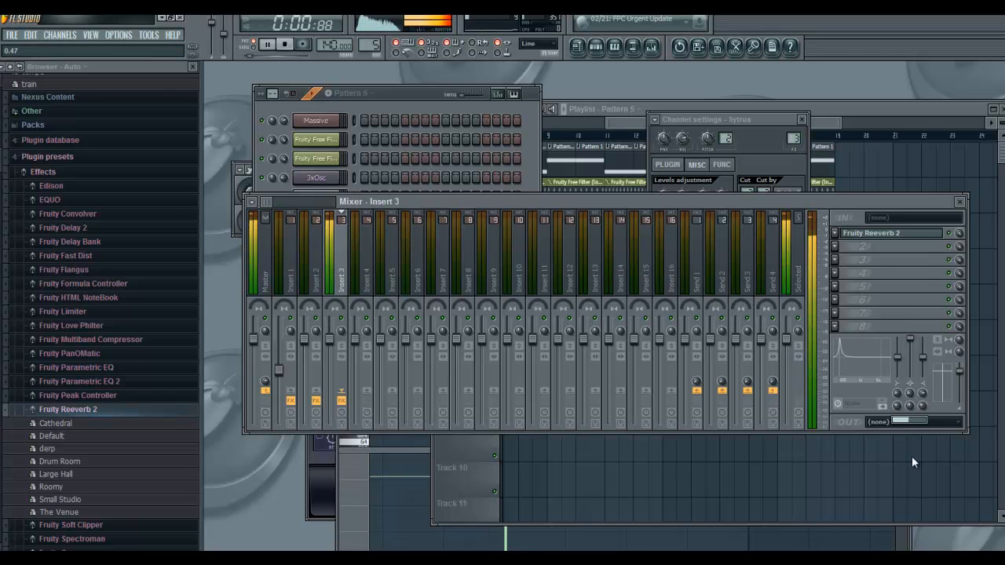
{"action": "left_click_drag", "start_coordinate": [908, 394], "coordinate": [910, 261]}
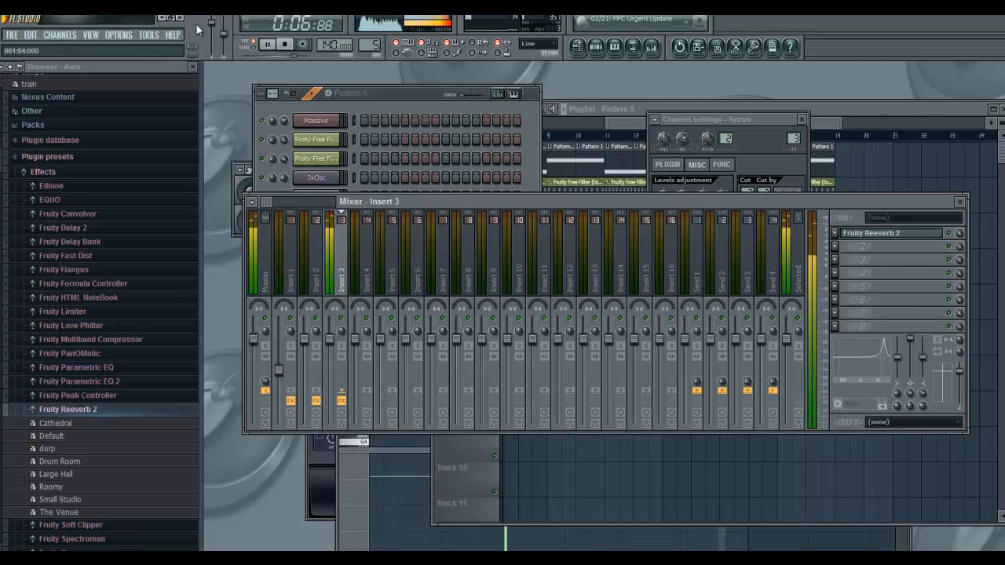
{"action": "key", "text": "space"}
{"action": "left_click_drag", "start_coordinate": [335, 342], "coordinate": [338, 359]}
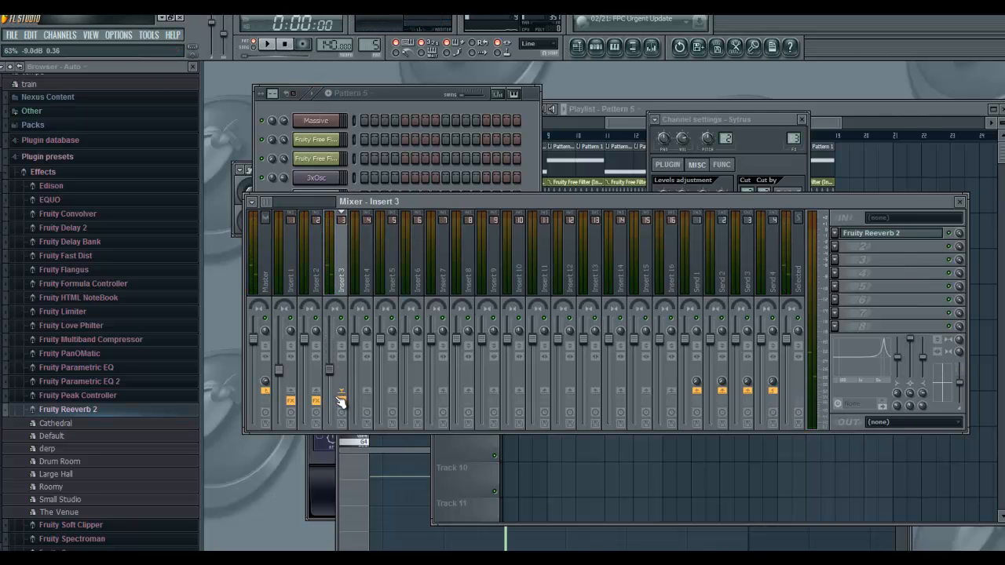
Load Fruity Compressor in Insert 3's second slot with the preset using -13.0 dB threshold, 10.0:1 ratio and 13.0 dB gain.
{"action": "left_click", "coordinate": [837, 248]}
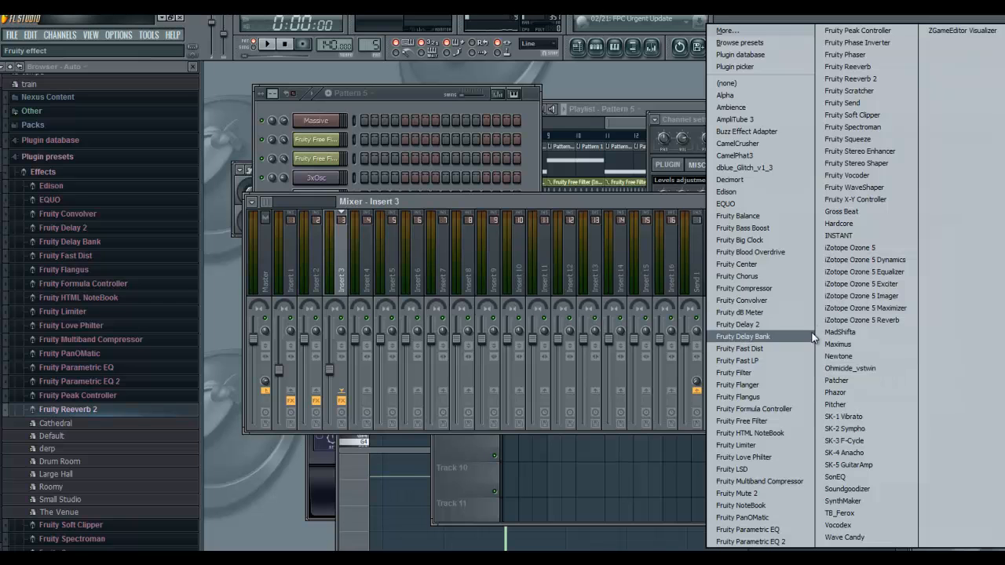
{"action": "left_click", "coordinate": [773, 286]}
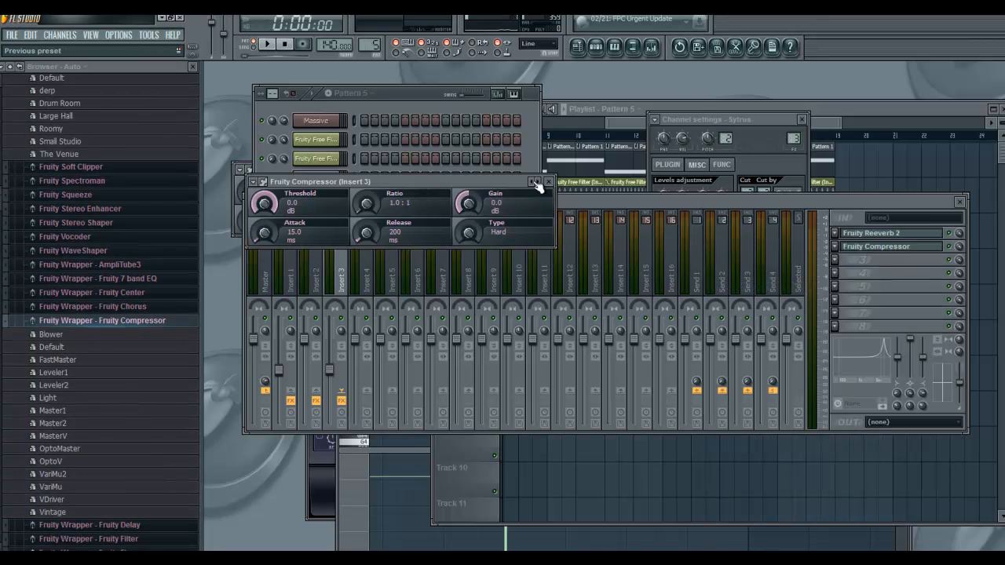
{"action": "right_click", "coordinate": [536, 183]}
{"action": "left_click", "coordinate": [555, 236]}
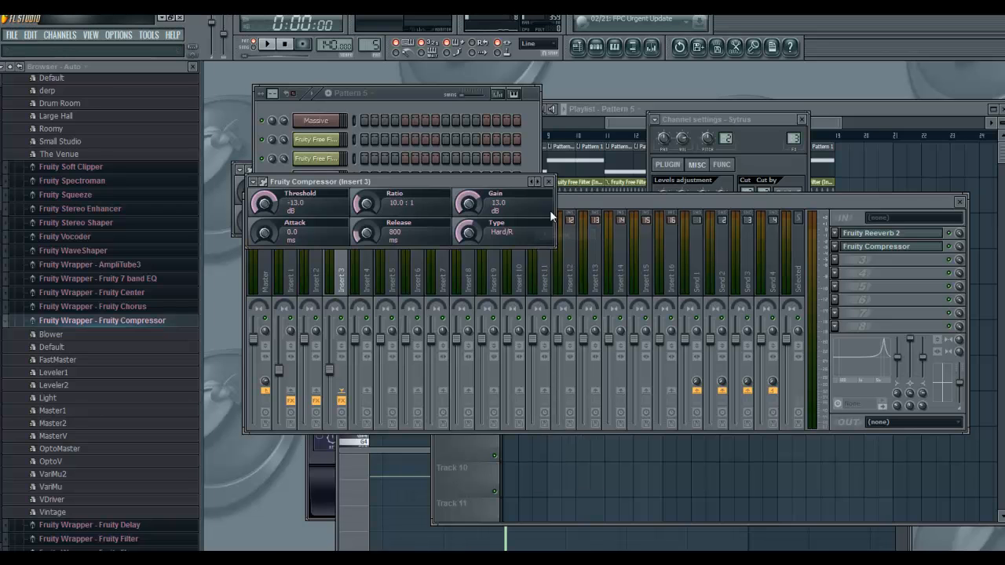
{"action": "left_click", "coordinate": [548, 182]}
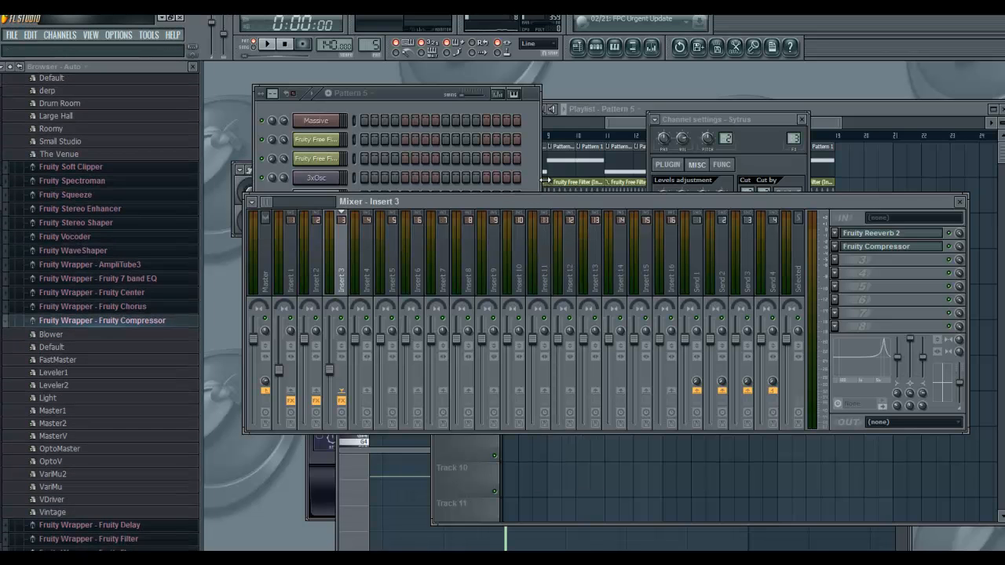
Sweep Insert 3's EQ band 2 frequency from low to high while Pattern 5 plays, and stop playback.
{"action": "left_click_drag", "start_coordinate": [914, 392], "coordinate": [918, 482]}
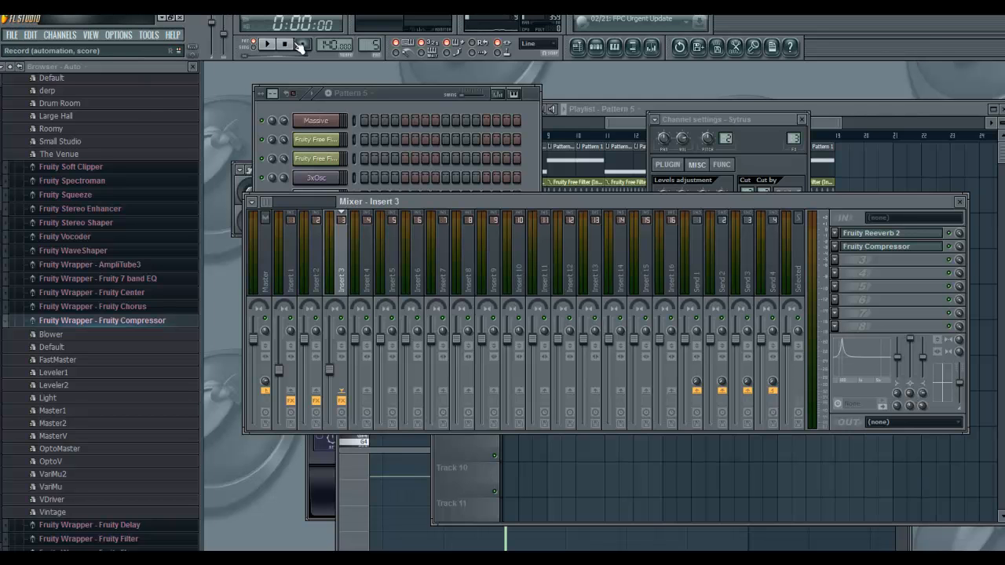
{"action": "key", "text": "space"}
{"action": "left_click_drag", "start_coordinate": [911, 402], "coordinate": [912, 264]}
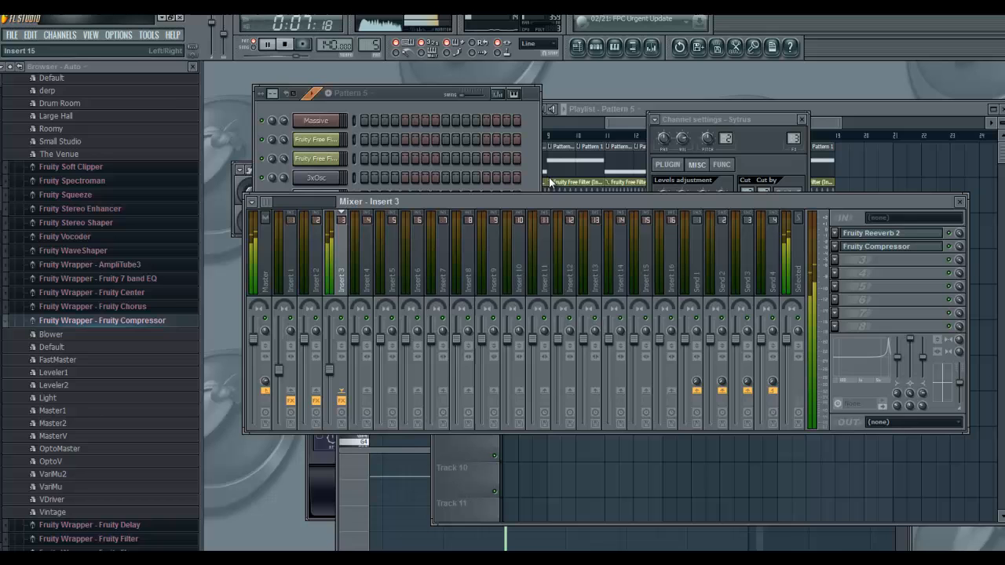
{"action": "left_click", "coordinate": [297, 46]}
Shift the Pattern 1 clips and filter automation clip at bar 17 half a bar later, and set the song position to bar 13.
{"action": "left_click", "coordinate": [837, 107]}
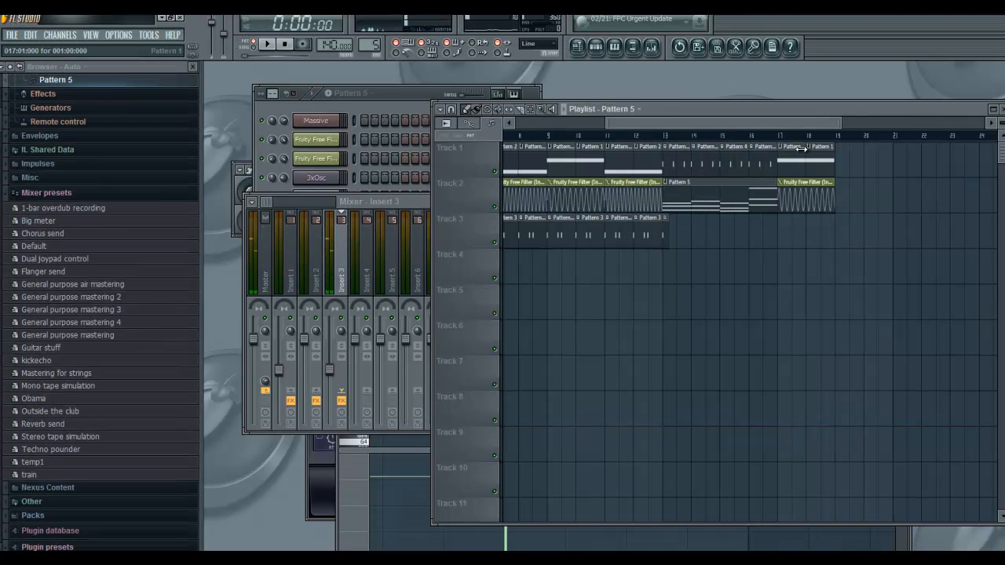
{"action": "mouse_move", "coordinate": [821, 146]}
{"action": "left_mouse_down"}
{"action": "mouse_move", "coordinate": [834, 146]}
{"action": "mouse_move", "coordinate": [807, 148]}
{"action": "left_mouse_up"}
{"action": "left_click_drag", "start_coordinate": [807, 182], "coordinate": [820, 183]}
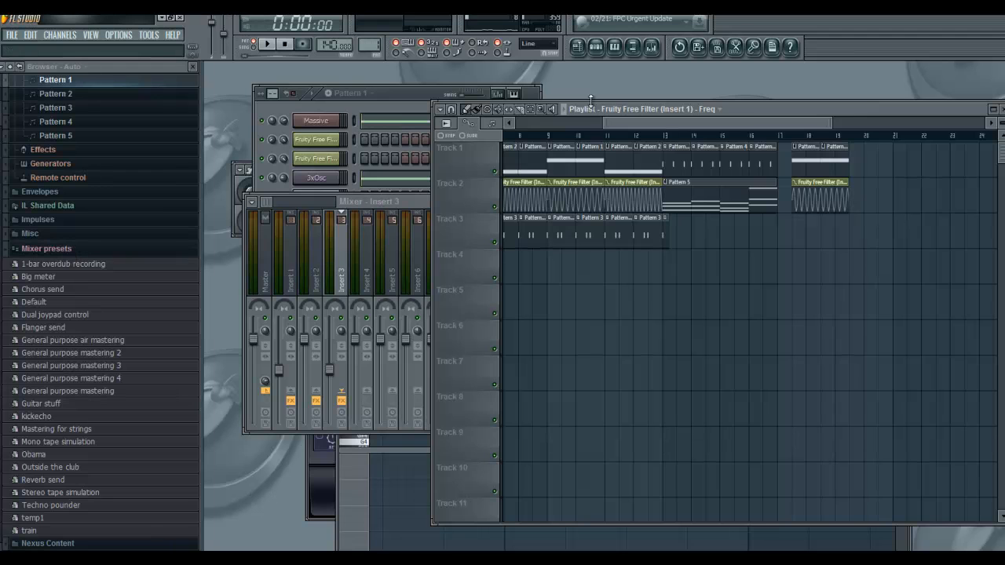
{"action": "left_click_drag", "start_coordinate": [768, 137], "coordinate": [739, 138]}
{"action": "left_click", "coordinate": [668, 136]}
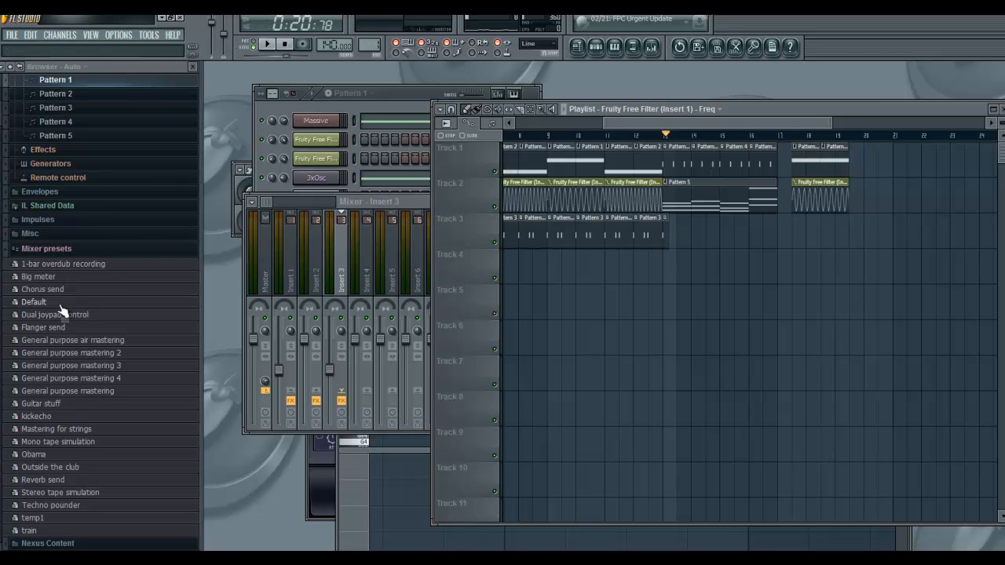
Collapse the Current project, Mixer presets and Plugin presets folders in the browser.
{"action": "mouse_move", "coordinate": [1, 102]}
{"action": "left_mouse_down"}
{"action": "mouse_move", "coordinate": [1, 233]}
{"action": "mouse_move", "coordinate": [1, 91]}
{"action": "left_mouse_up"}
{"action": "left_click", "coordinate": [47, 139]}
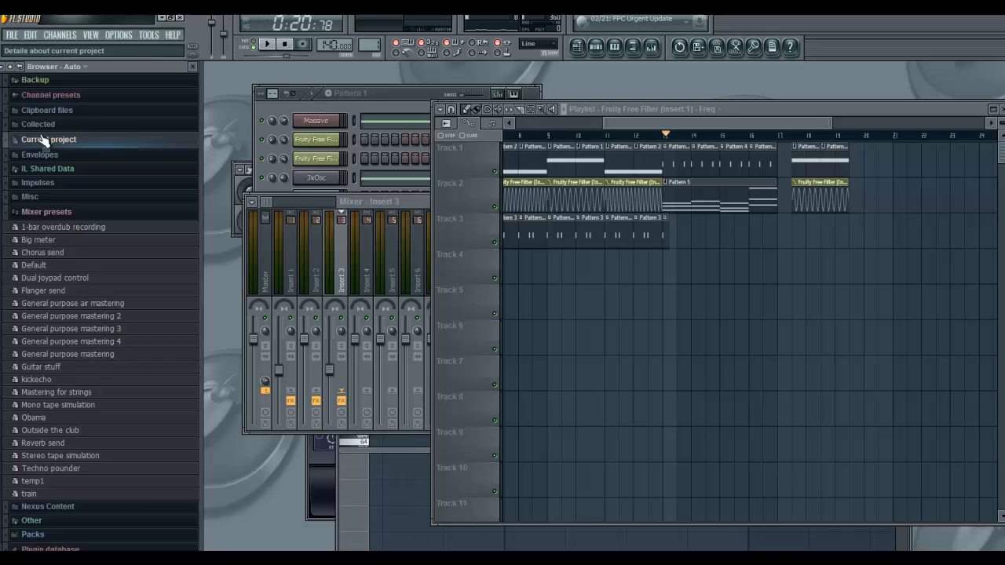
{"action": "left_click", "coordinate": [47, 212]}
{"action": "left_click", "coordinate": [43, 271]}
{"action": "left_click", "coordinate": [43, 271]}
{"action": "left_click", "coordinate": [42, 289]}
Collapse the Roland TR-808, VEC1 Punchy and VEC1 Bassdrums folders within Samples.
{"action": "scroll", "coordinate": [42, 306], "scroll_direction": "down", "scroll_amount": 5}
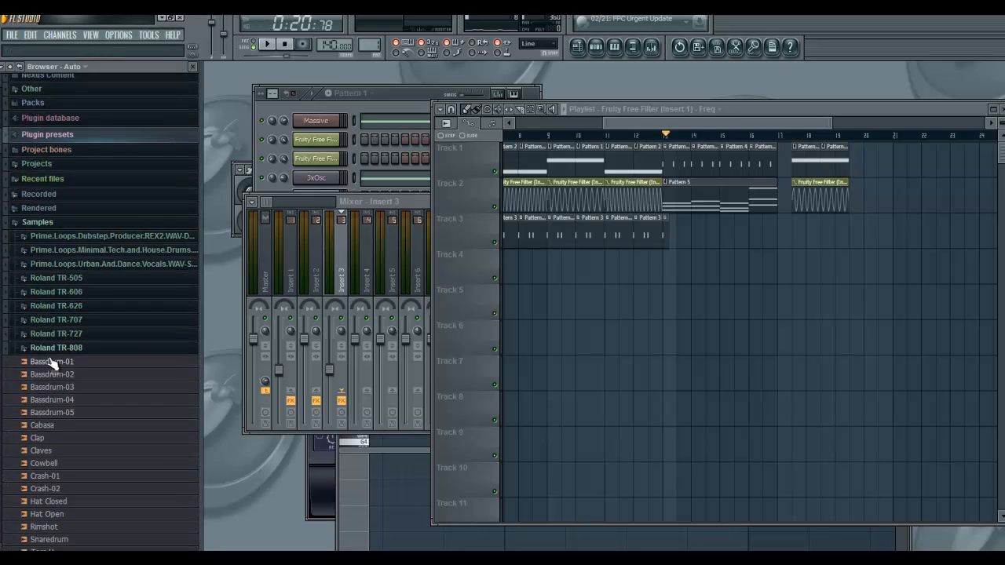
{"action": "left_click", "coordinate": [41, 272]}
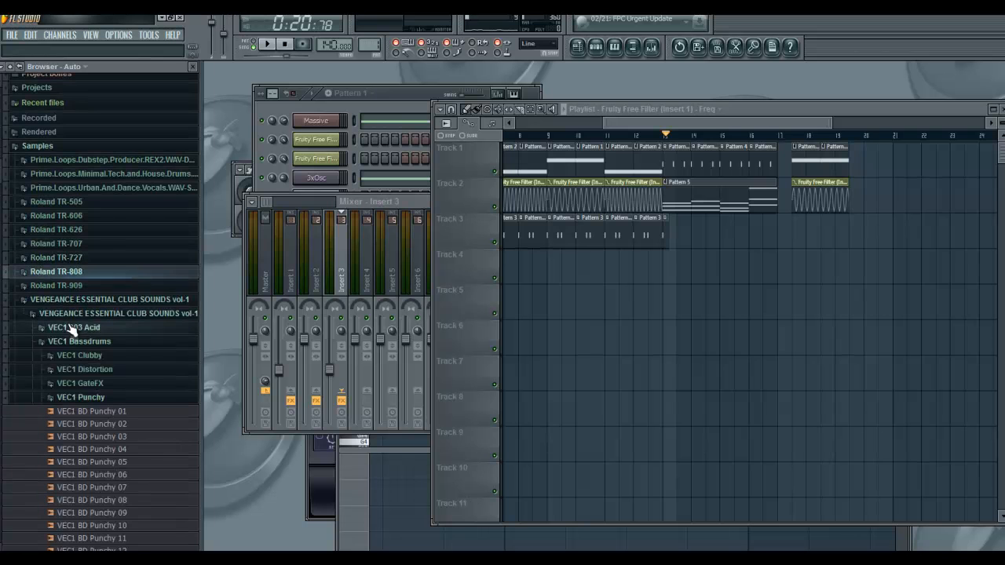
{"action": "left_click", "coordinate": [78, 397]}
{"action": "scroll", "coordinate": [118, 397], "scroll_direction": "down", "scroll_amount": 4}
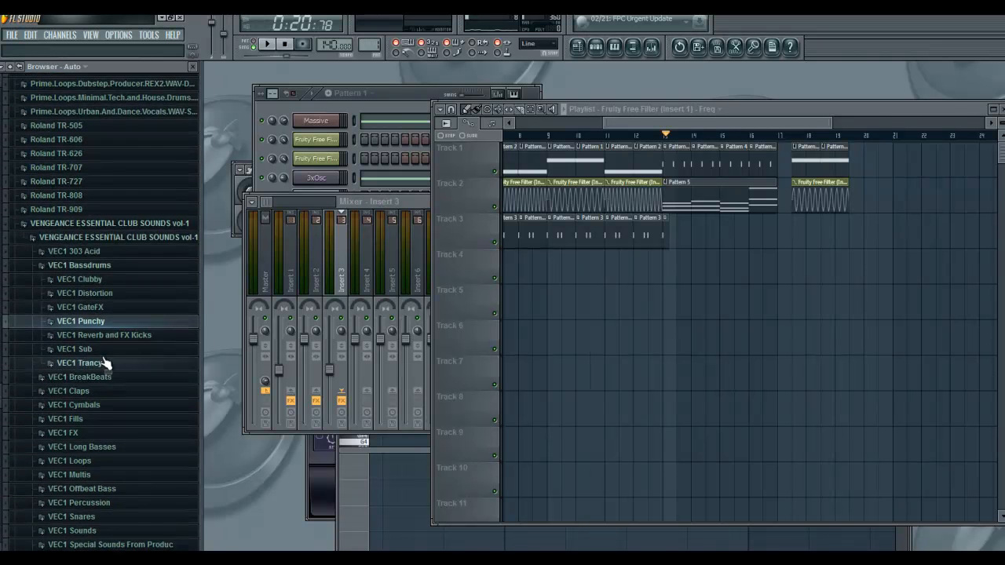
{"action": "left_click", "coordinate": [98, 227]}
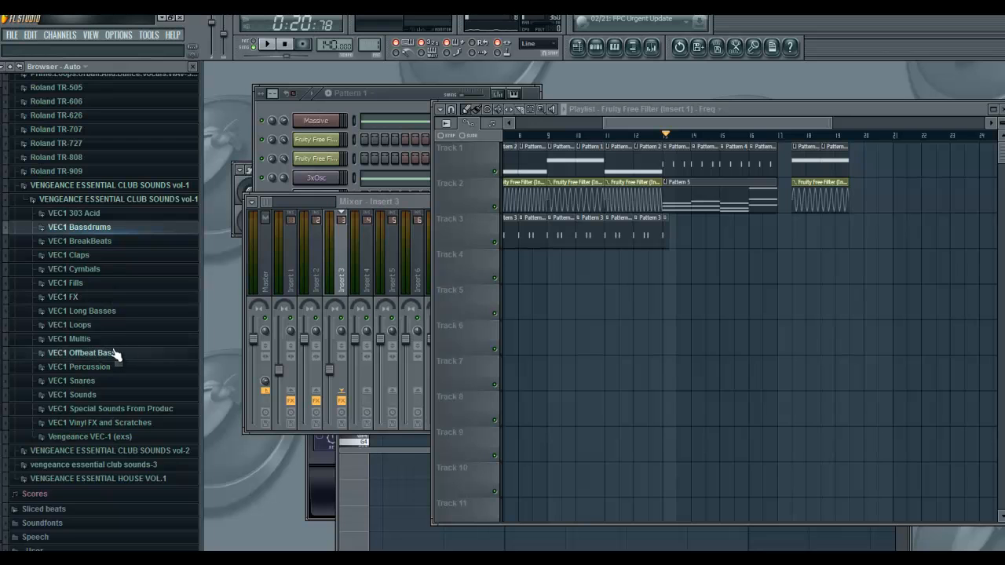
Look through the VEC1 Special Sounds From Produc sample folder, close it, and stop playback.
{"action": "left_click", "coordinate": [95, 414]}
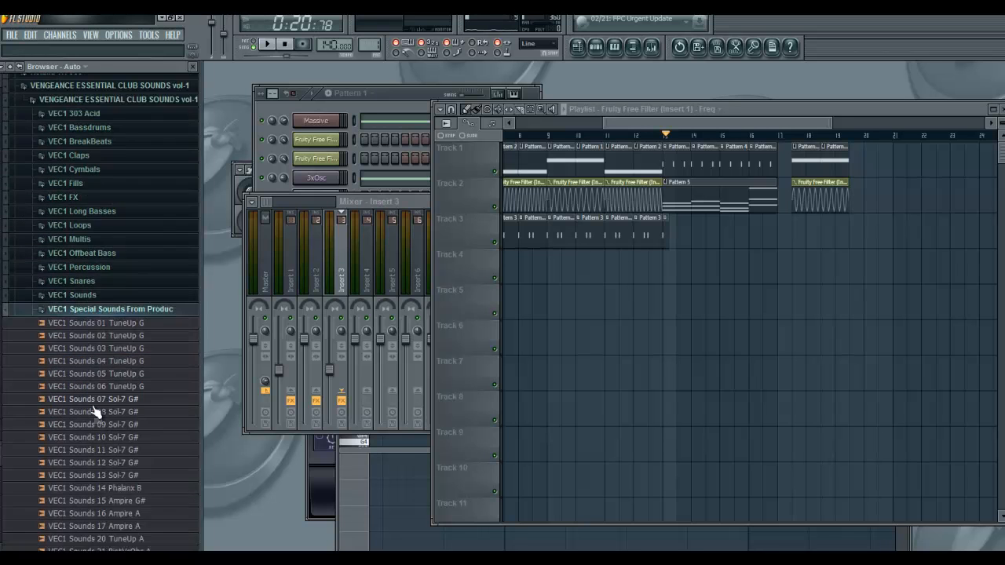
{"action": "left_click", "coordinate": [93, 408]}
{"action": "left_click", "coordinate": [82, 269]}
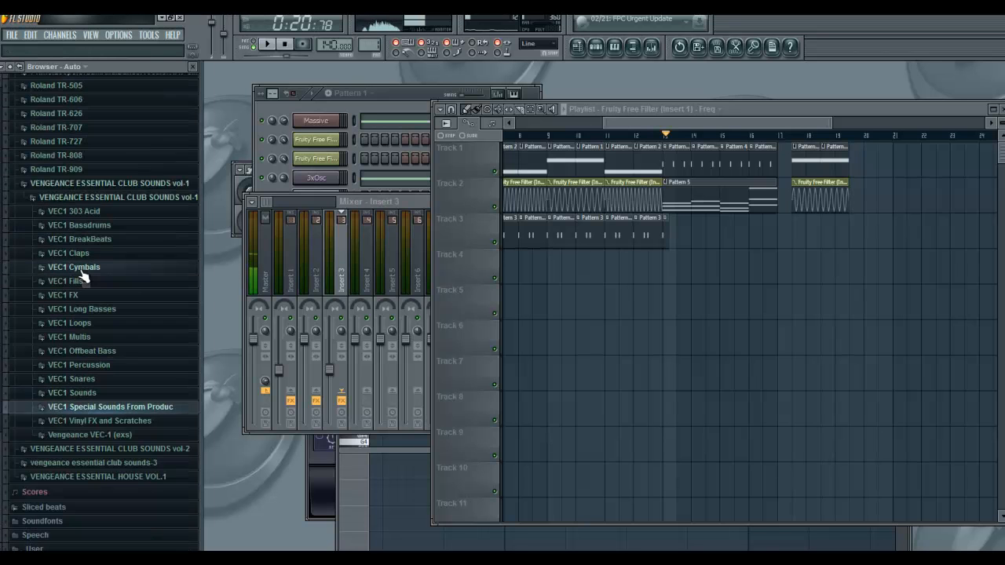
{"action": "left_click", "coordinate": [287, 45]}
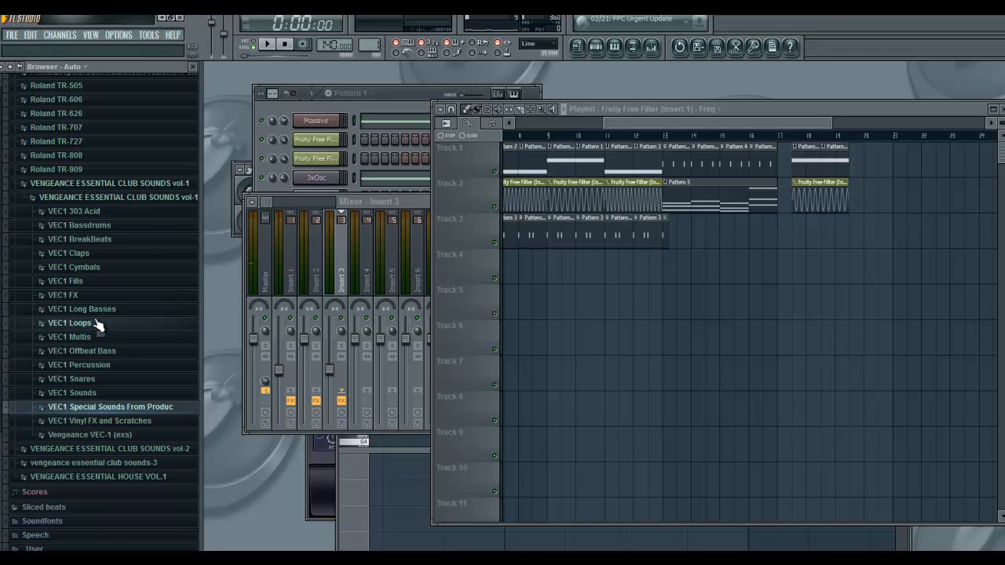
Collapse the VENGEANCE ESSENTIAL CLUB SOUNDS vol-1 folders and open the Vox folder under FX_&_Vox in the Prime Loops Dubstep Producer pack.
{"action": "left_click", "coordinate": [89, 199]}
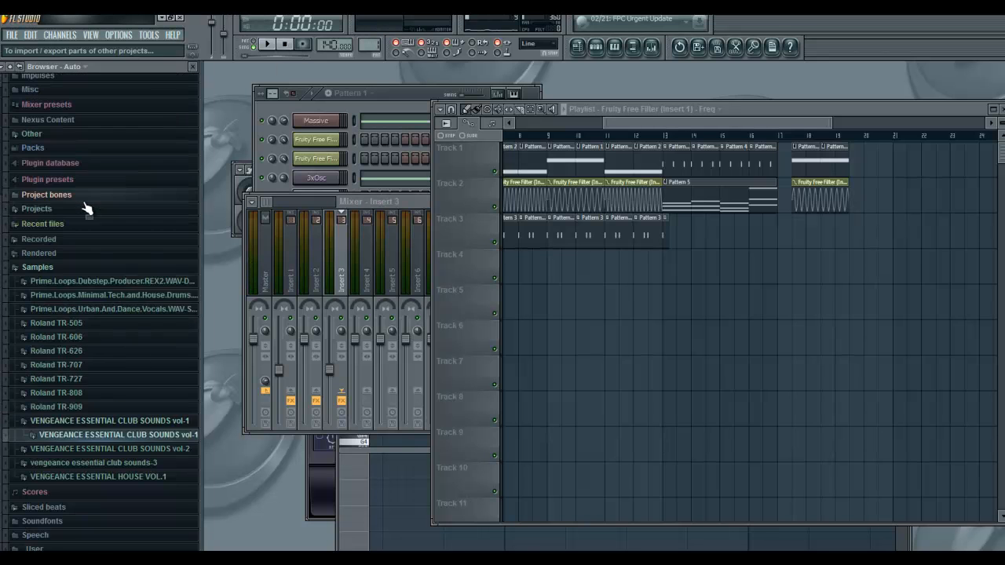
{"action": "left_click", "coordinate": [79, 420]}
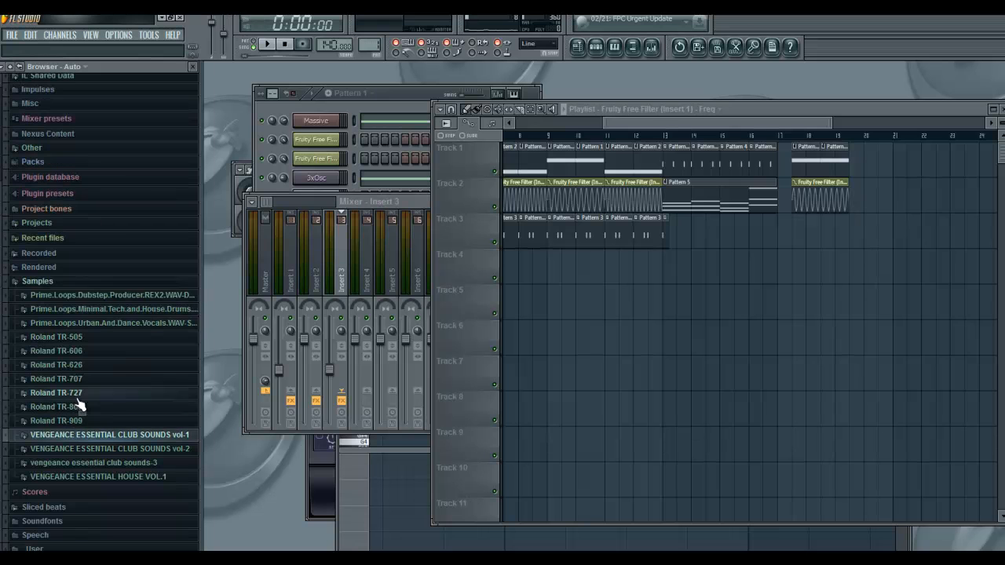
{"action": "left_click", "coordinate": [87, 295]}
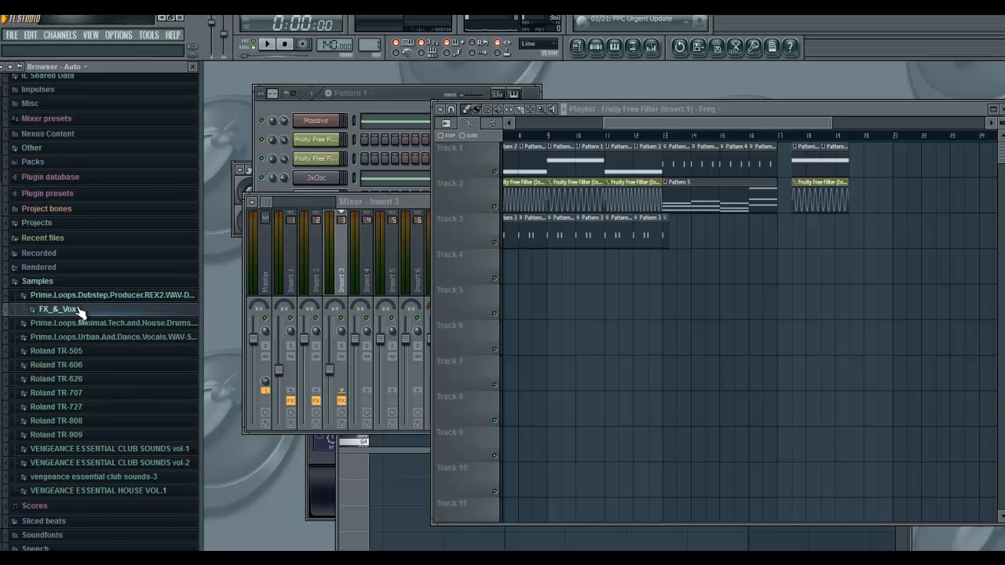
{"action": "left_click", "coordinate": [57, 309]}
{"action": "left_click", "coordinate": [55, 337]}
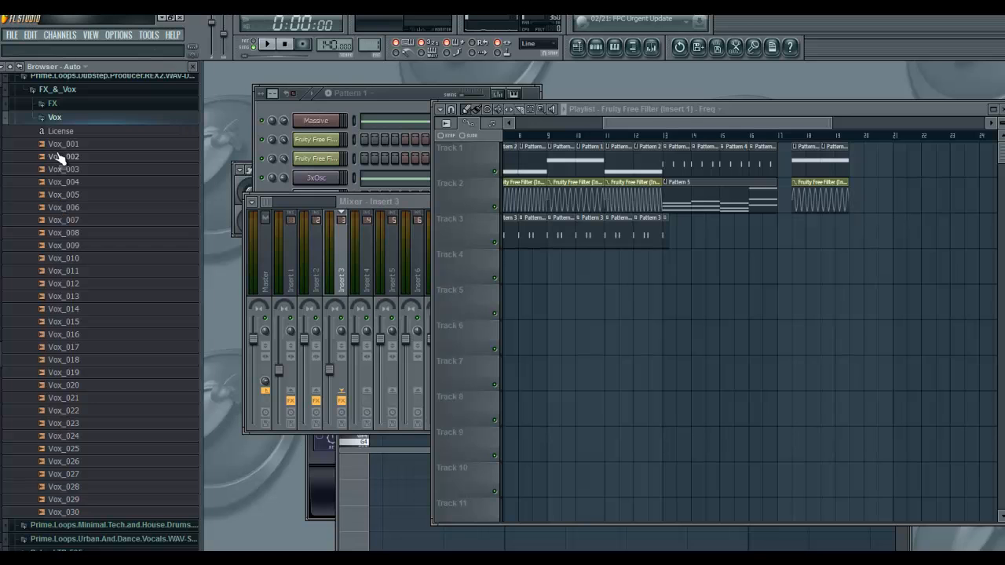
Audition the vocal samples Vox_003 to Vox_006, Vox_011 and Vox_012.
{"action": "left_click", "coordinate": [65, 169]}
{"action": "left_click", "coordinate": [71, 182]}
{"action": "left_click", "coordinate": [75, 196]}
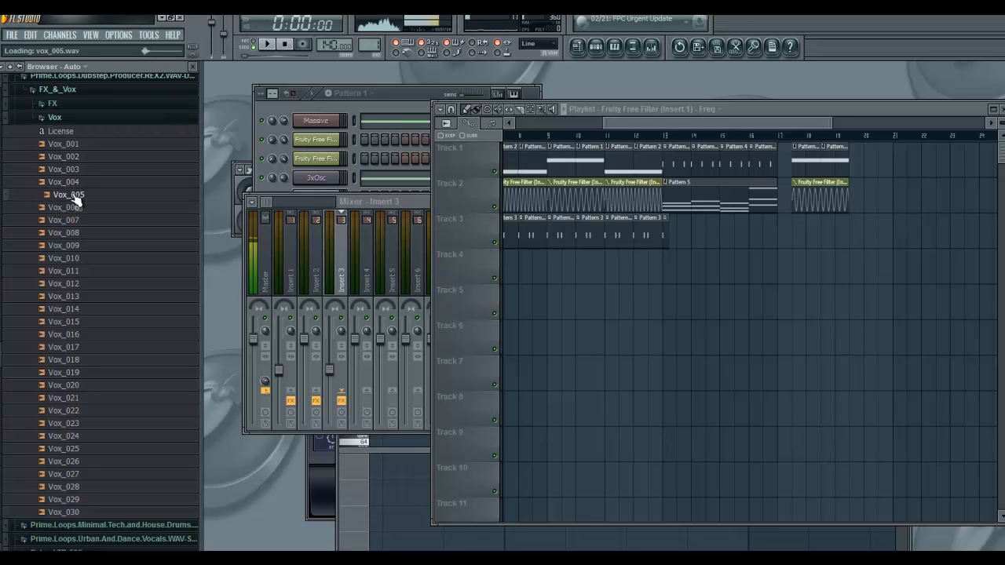
{"action": "left_click", "coordinate": [75, 208]}
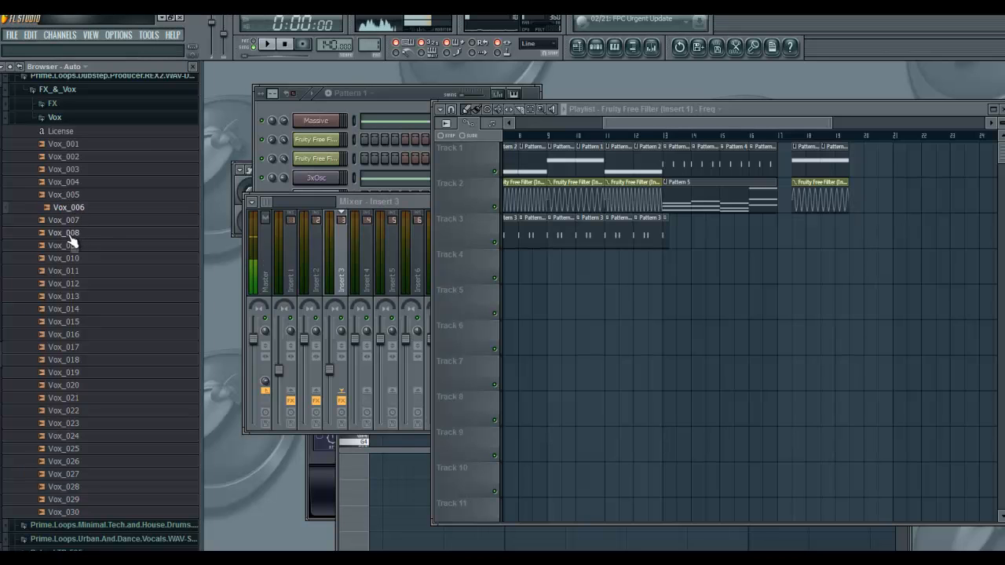
{"action": "left_click", "coordinate": [70, 270]}
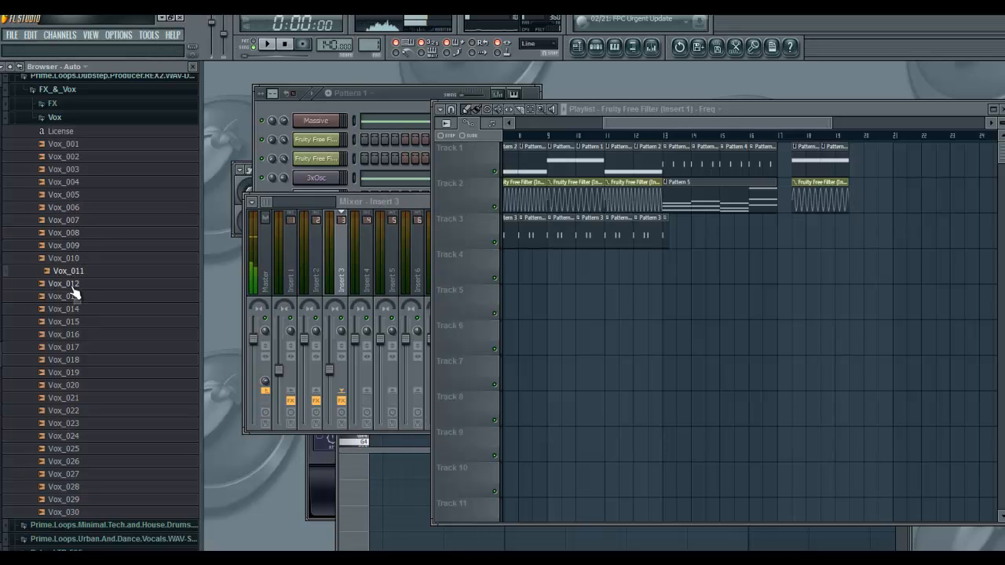
{"action": "left_click", "coordinate": [72, 284]}
Audition Vox_013 and place it as an audio clip on Track 3 at bar 17.
{"action": "left_click", "coordinate": [67, 297]}
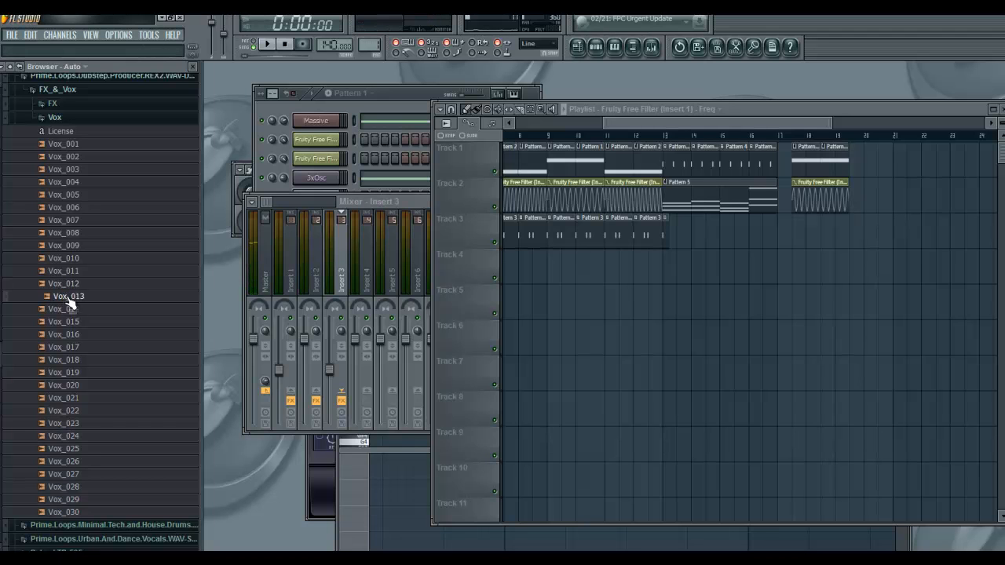
{"action": "left_click", "coordinate": [67, 299]}
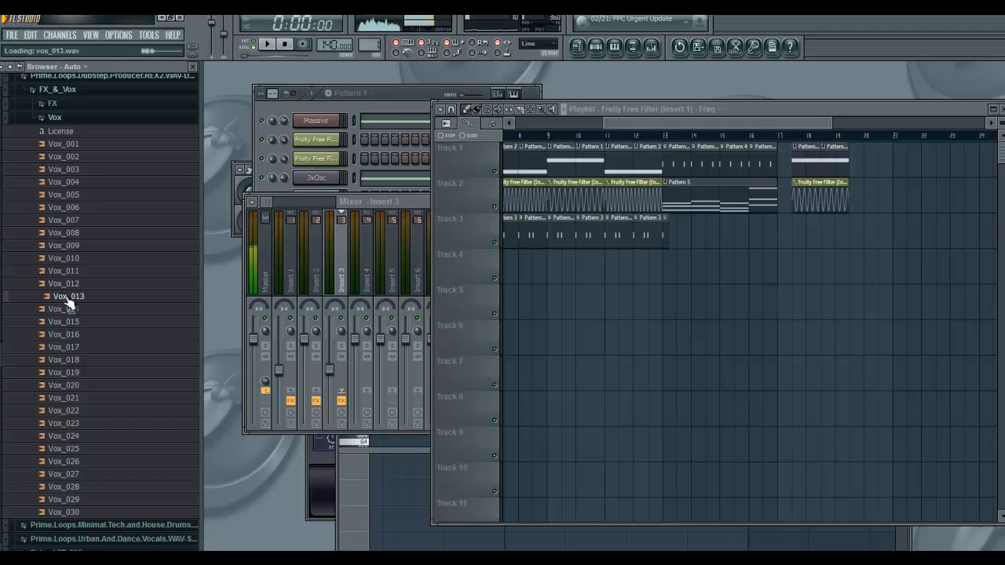
{"action": "left_click_drag", "start_coordinate": [67, 303], "coordinate": [776, 223]}
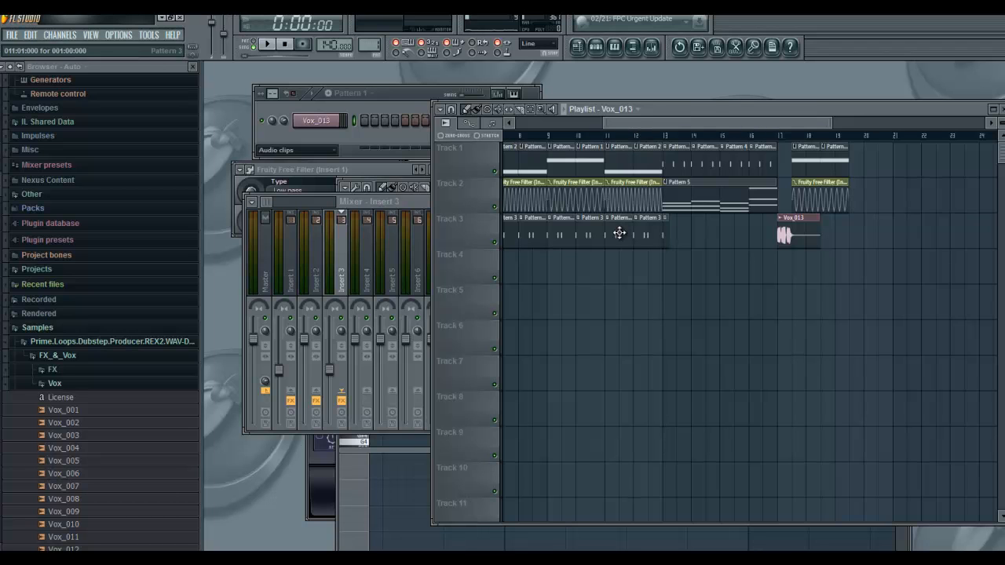
Place three consecutive Pattern 3 clips on Track 4 from the middle of bar 17, and make the first clip unique.
{"action": "left_click", "coordinate": [799, 269]}
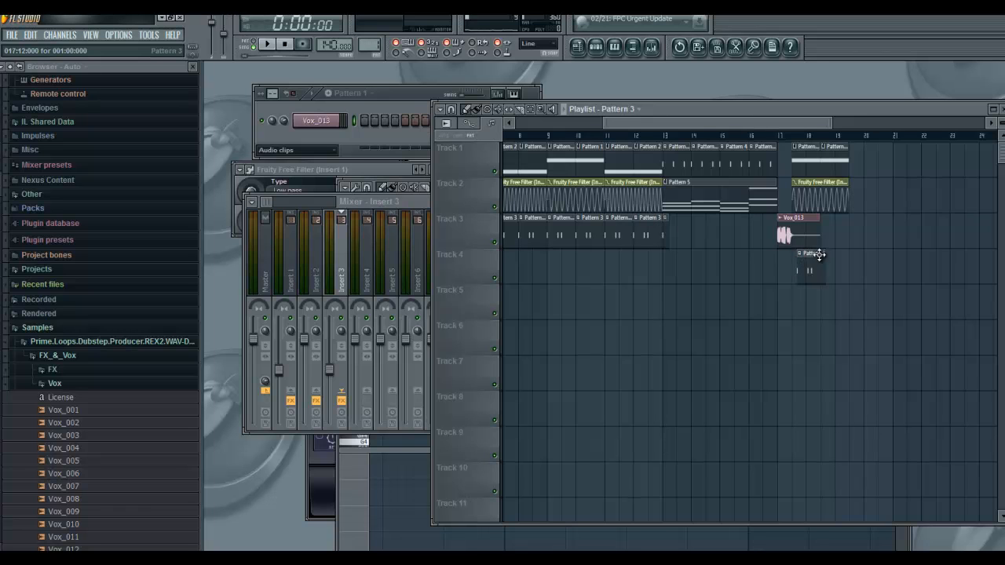
{"action": "left_click", "coordinate": [821, 263]}
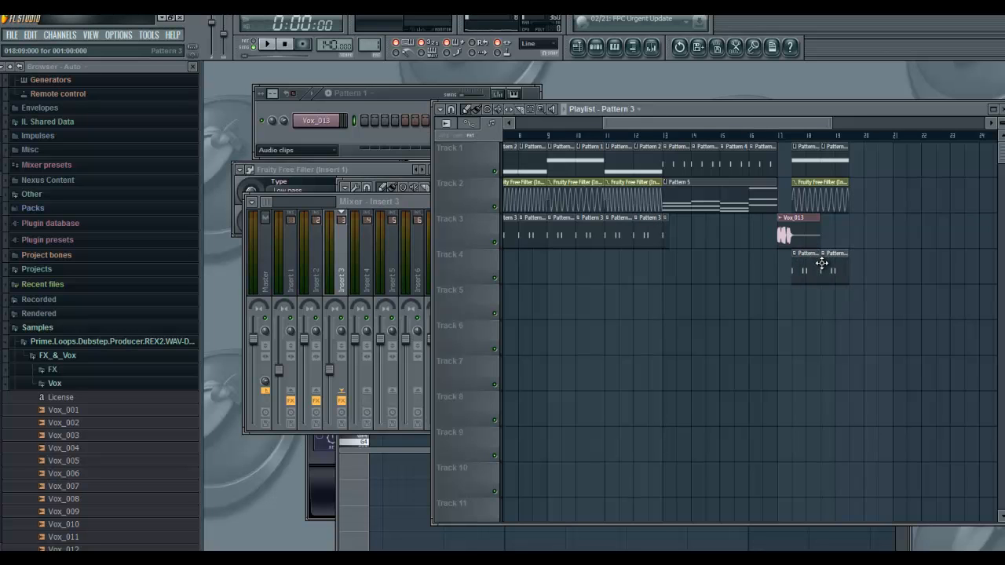
{"action": "left_click", "coordinate": [850, 266]}
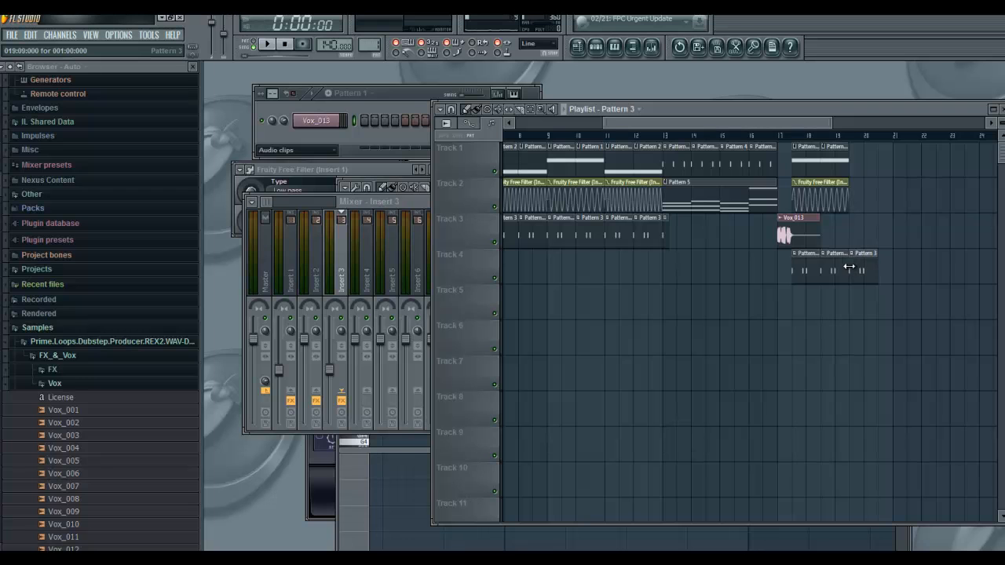
{"action": "left_click", "coordinate": [794, 253]}
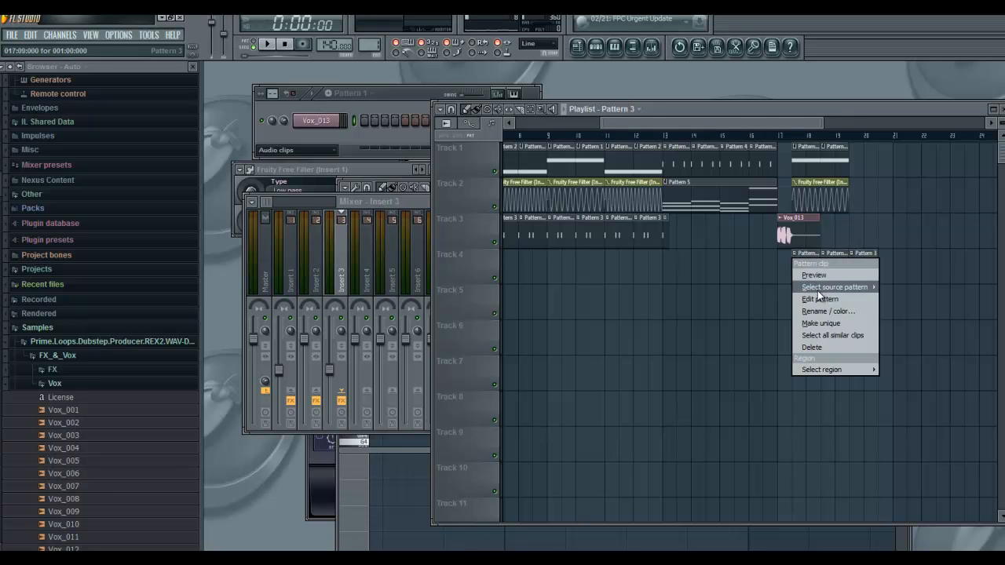
{"action": "left_click", "coordinate": [826, 325]}
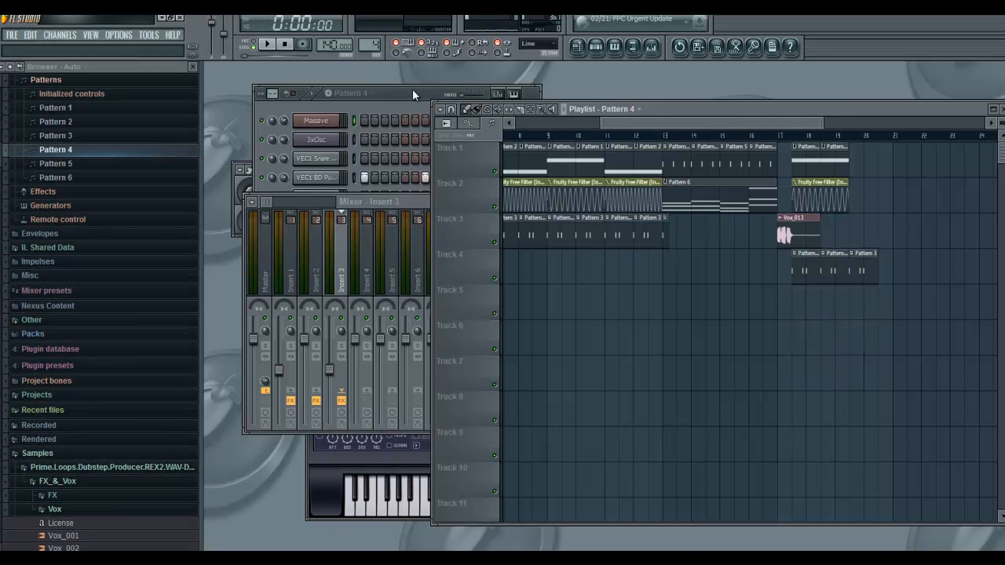
{"action": "left_click", "coordinate": [412, 93]}
{"action": "left_click", "coordinate": [498, 95]}
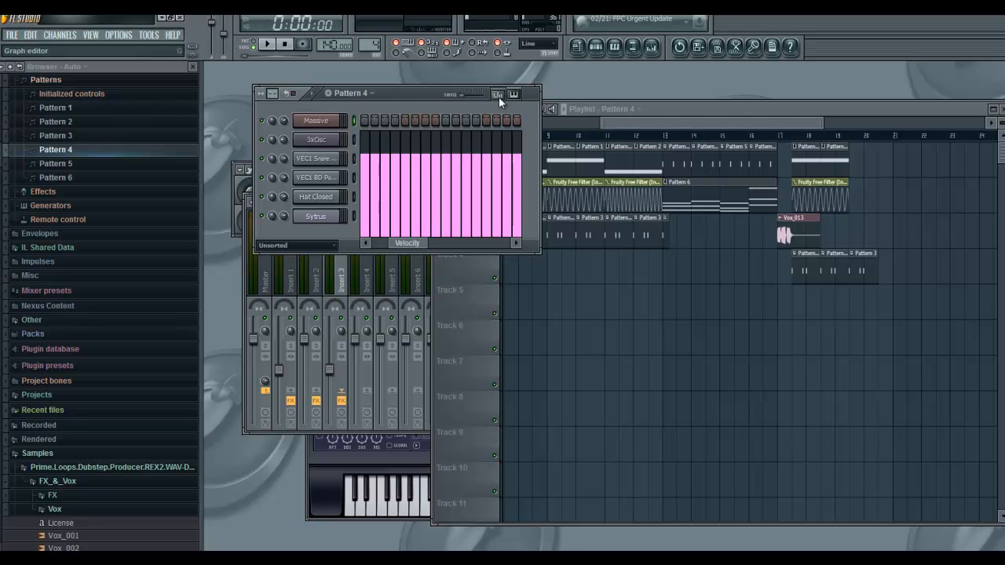
{"action": "left_click", "coordinate": [500, 94]}
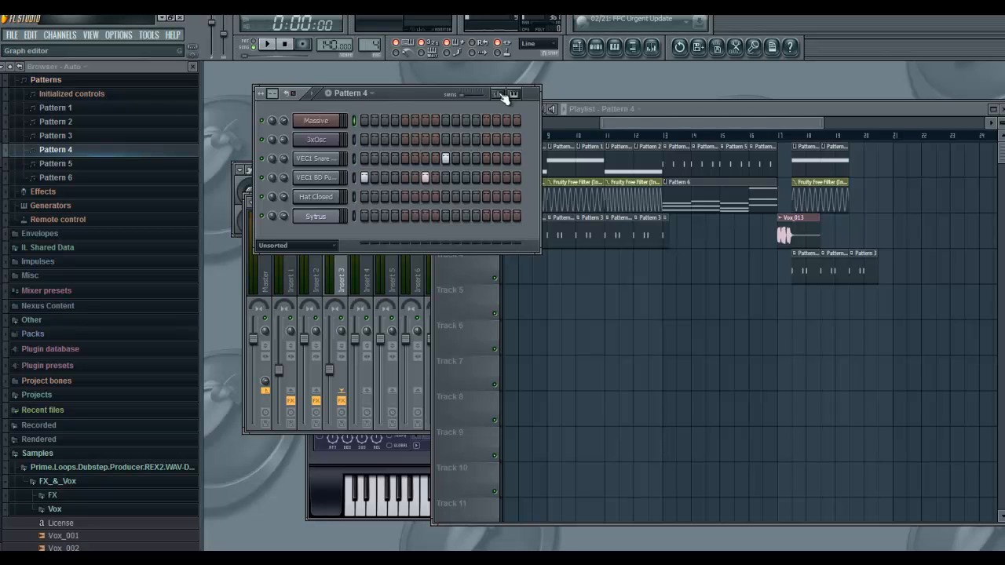
{"action": "left_click", "coordinate": [501, 94]}
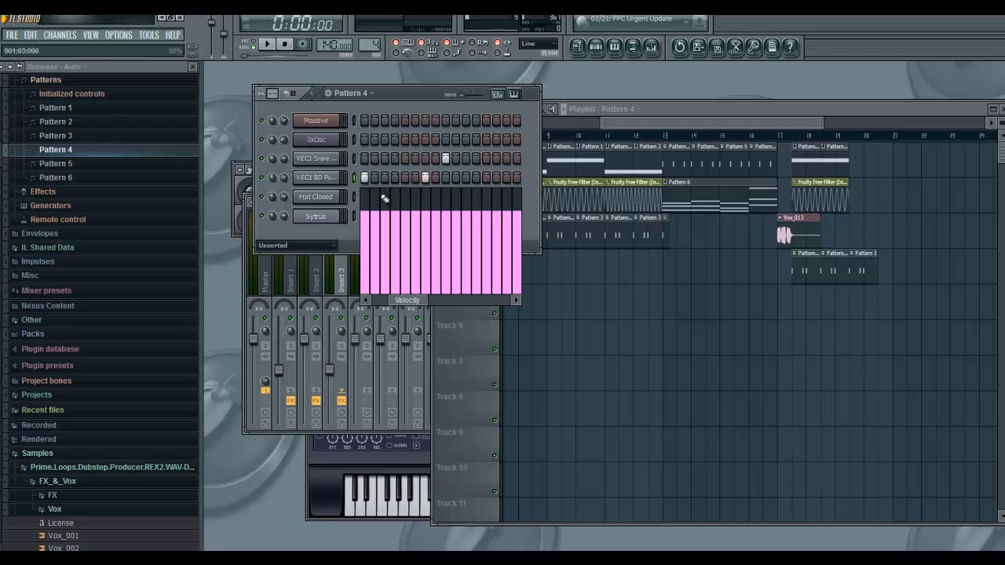
{"action": "left_click", "coordinate": [499, 95]}
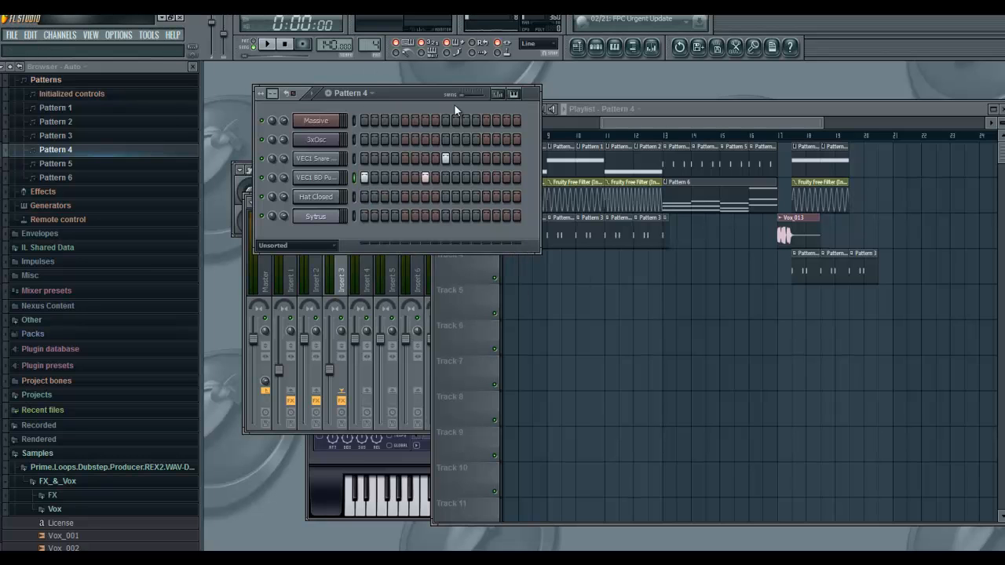
Lower the pitch of the first VEC1 BD kick step in Pattern 4 with the keyboard editor.
{"action": "left_click", "coordinate": [513, 94]}
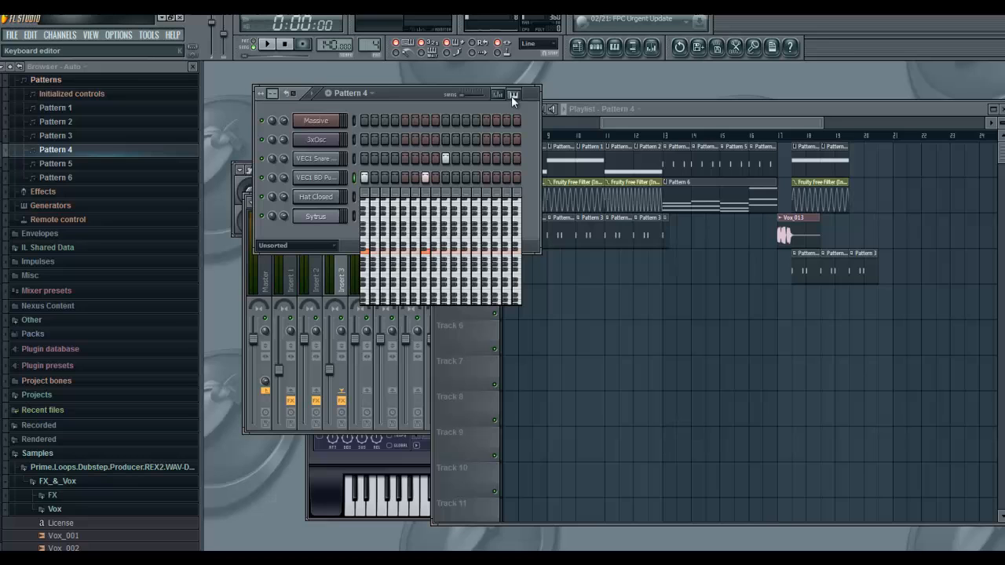
{"action": "left_click", "coordinate": [367, 282]}
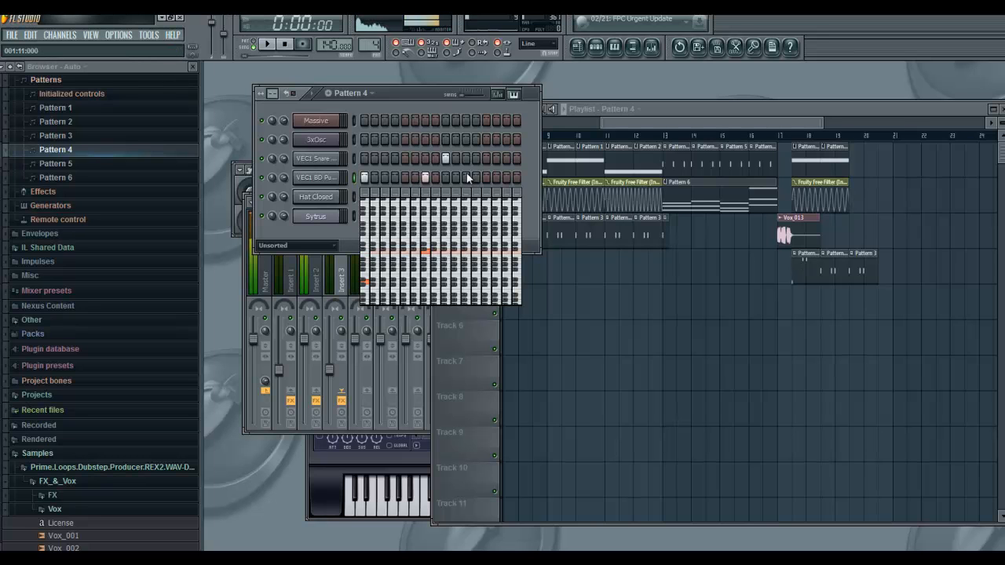
{"action": "left_click", "coordinate": [512, 94]}
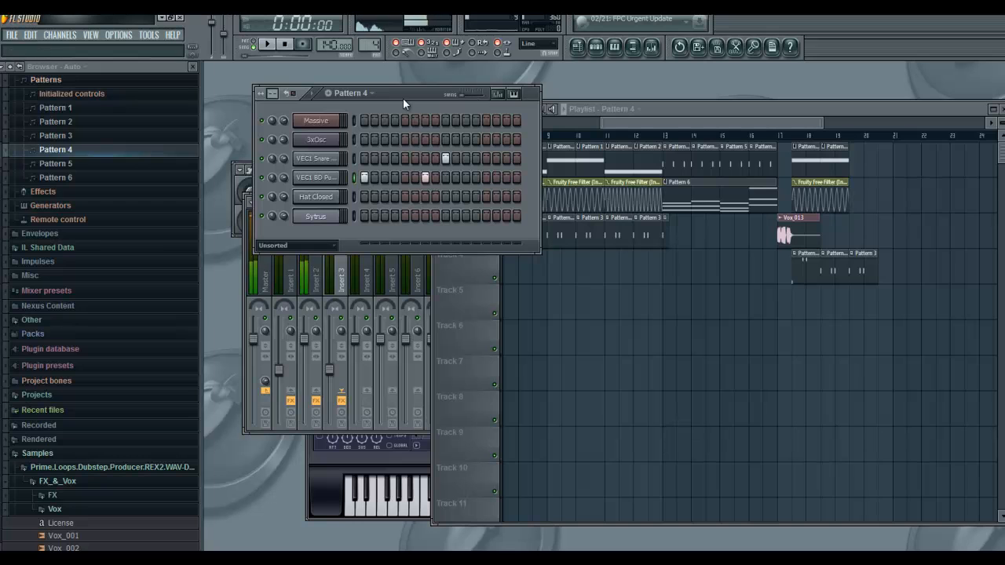
Play the song from the start, sweep Insert 3's EQ band 2 frequency from low to high during the Pattern 6 breakdown, and stop playback.
{"action": "left_click_drag", "start_coordinate": [751, 123], "coordinate": [644, 123]}
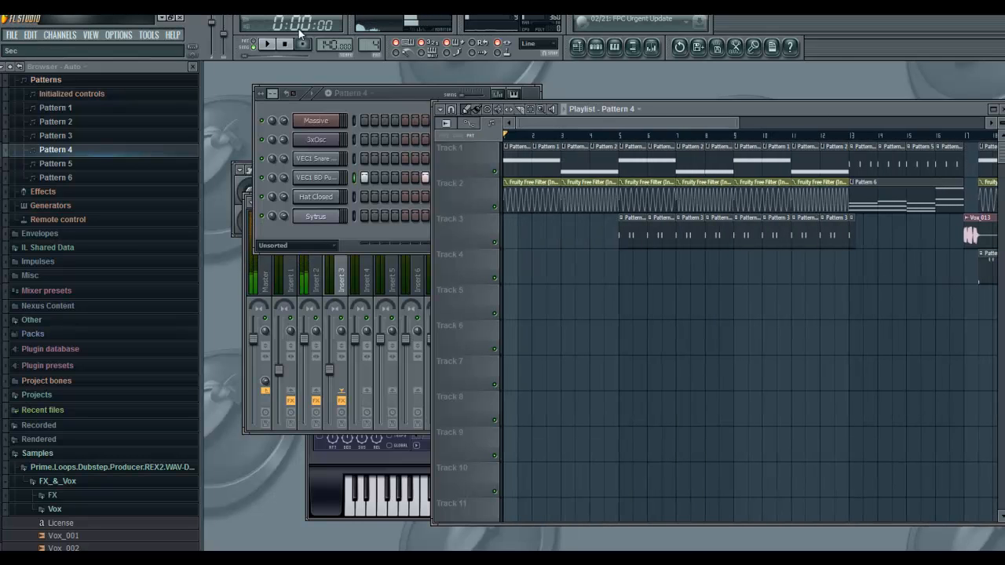
{"action": "left_click", "coordinate": [267, 44]}
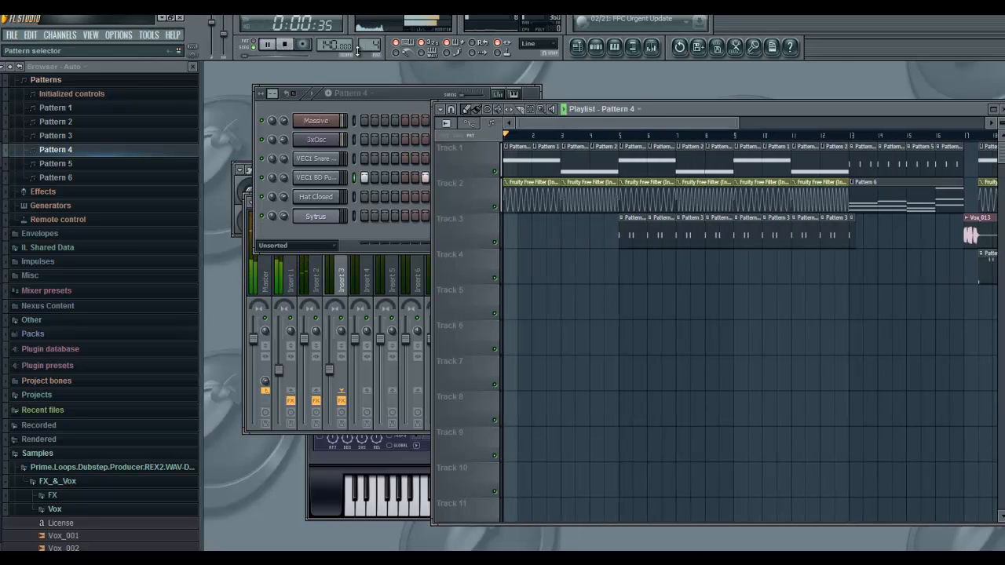
{"action": "left_click", "coordinate": [653, 47]}
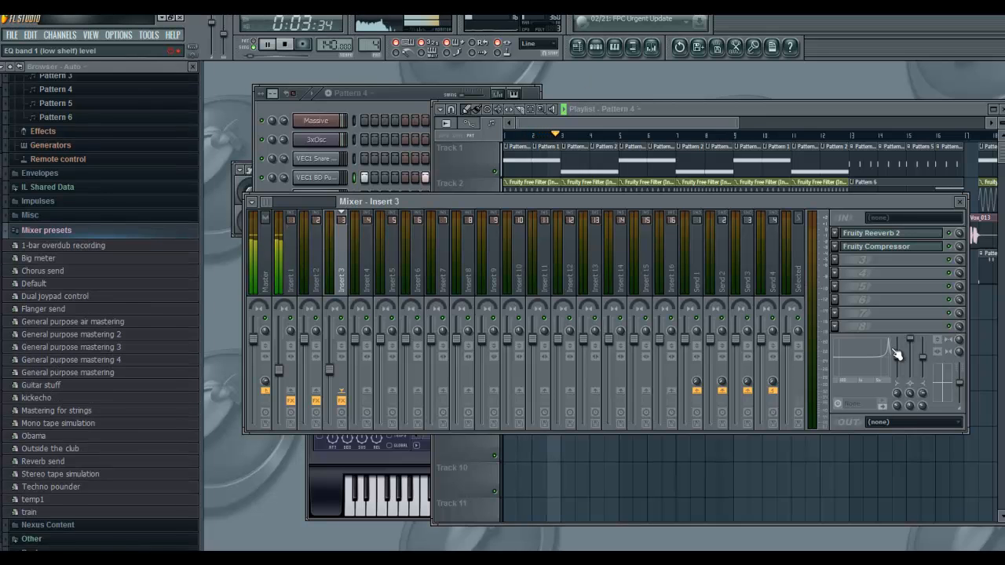
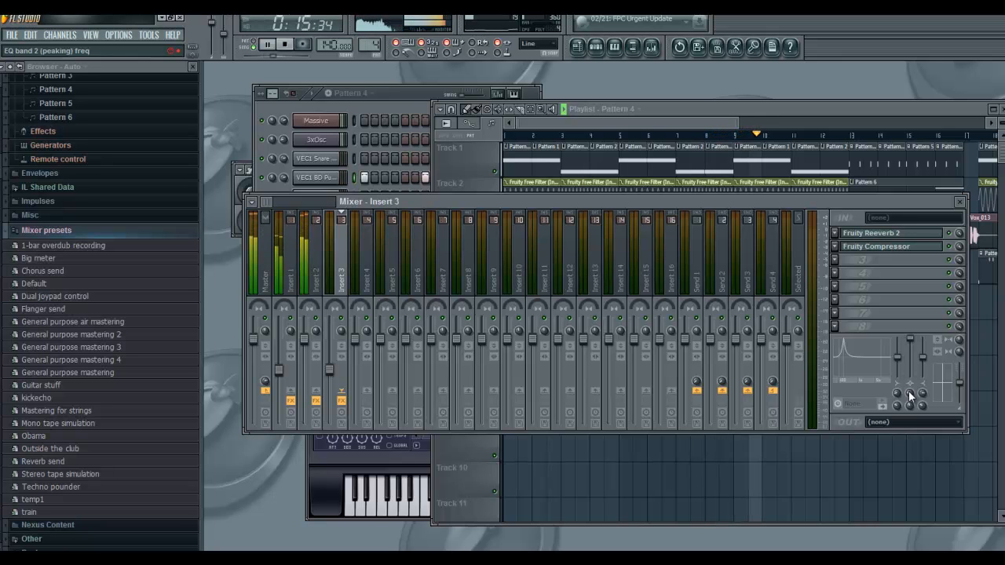
{"action": "left_click", "coordinate": [314, 259]}
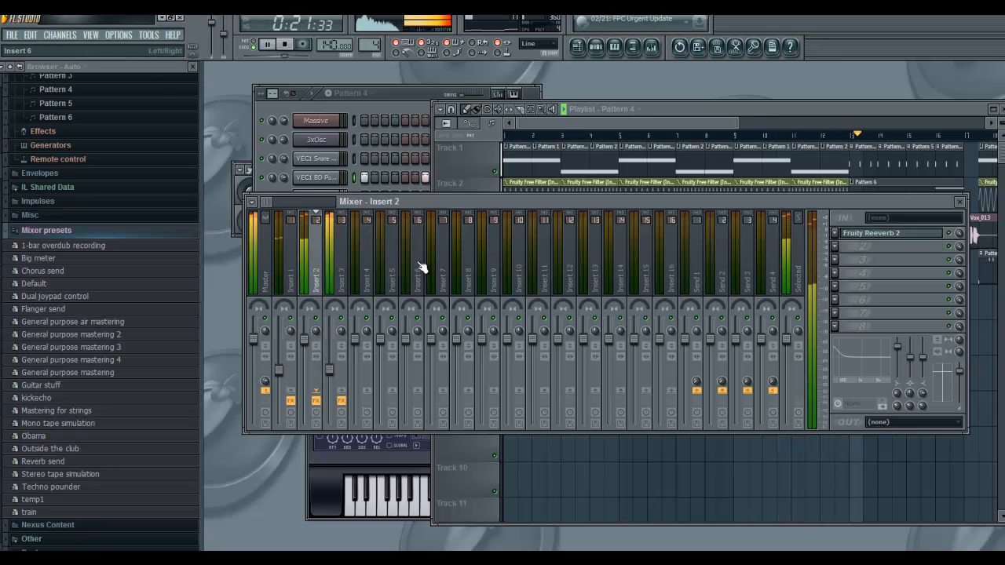
{"action": "left_click", "coordinate": [341, 269]}
{"action": "left_click_drag", "start_coordinate": [917, 394], "coordinate": [913, 292]}
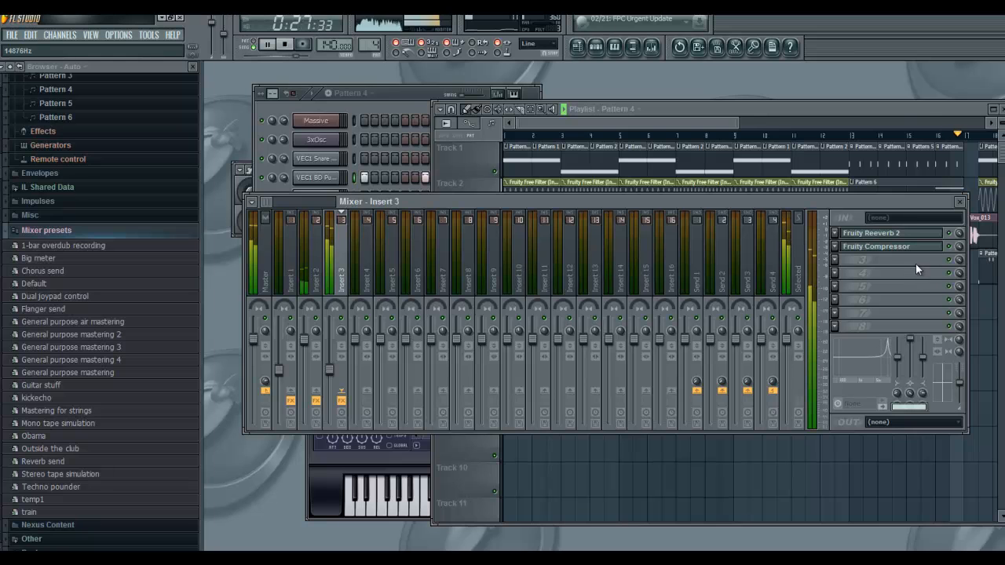
{"action": "left_click", "coordinate": [286, 45]}
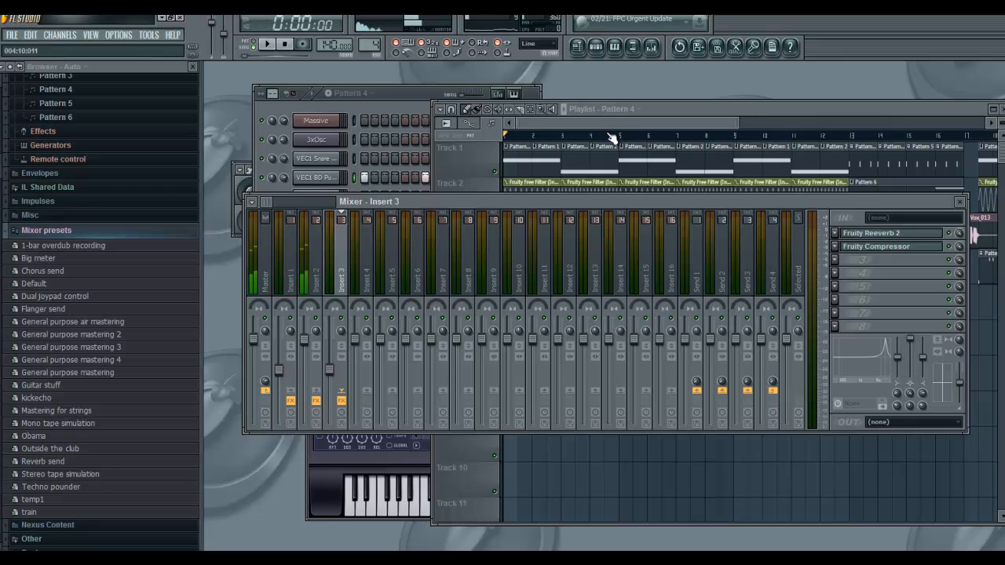
Play the song from bar 13 through the Vox_013 transition with the Insert 3 mixer strip in view.
{"action": "left_click_drag", "start_coordinate": [593, 122], "coordinate": [738, 146]}
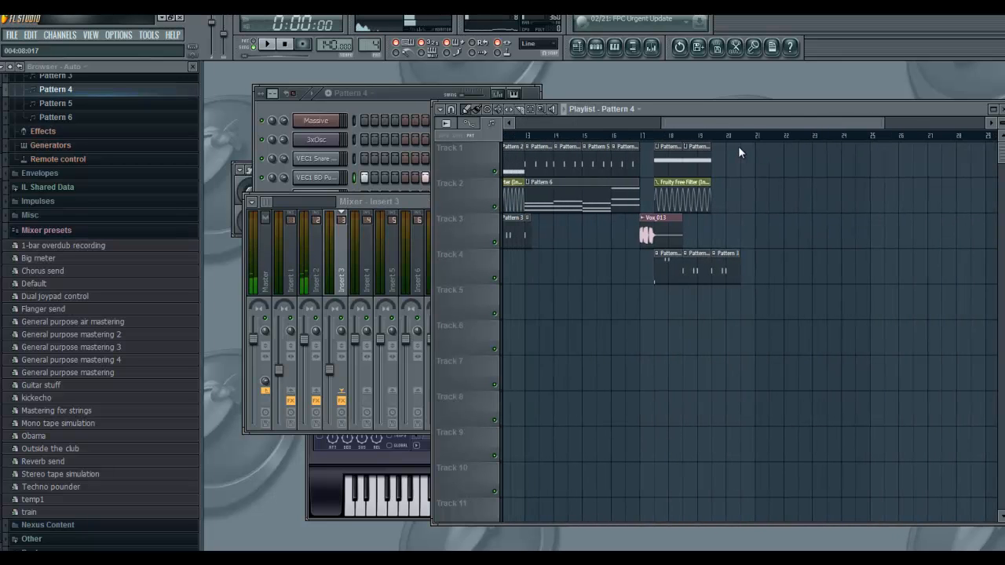
{"action": "left_click", "coordinate": [614, 136]}
{"action": "left_click", "coordinate": [534, 138]}
{"action": "left_click", "coordinate": [268, 44]}
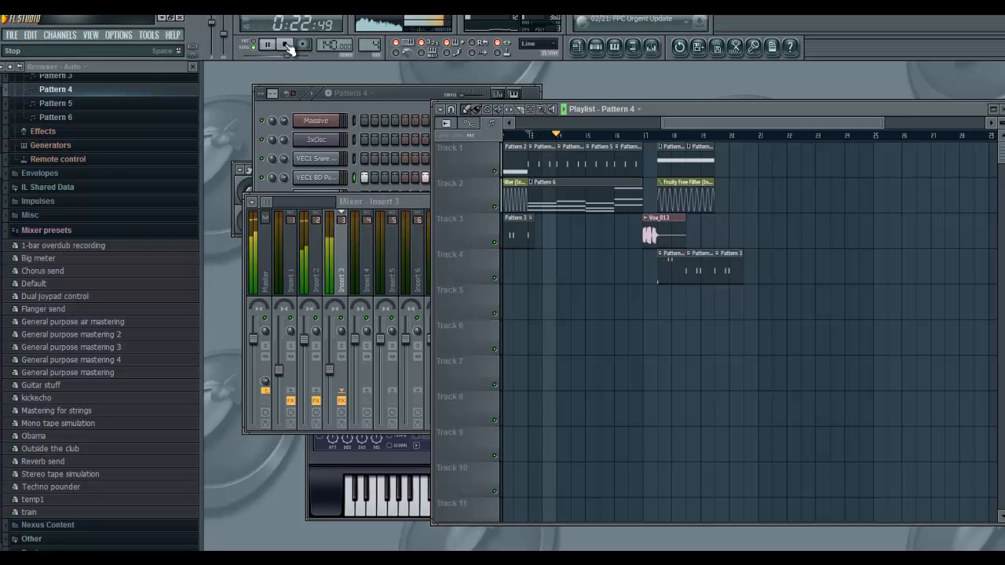
{"action": "left_click", "coordinate": [419, 204]}
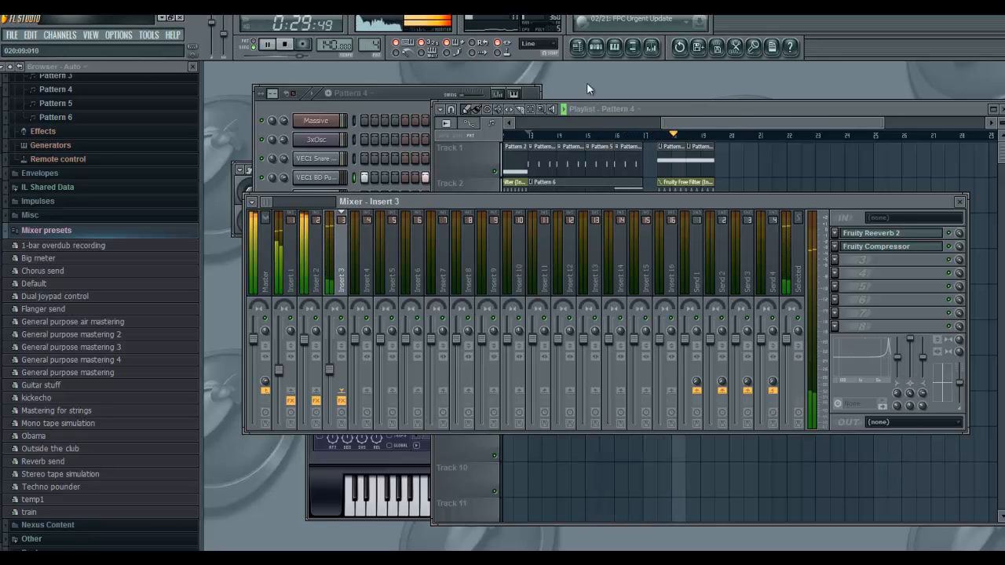
Stop playback, load a Fruity Limiter into effect slot 8 of the Master mixer track, and switch it to compressor mode.
{"action": "left_click", "coordinate": [288, 45]}
{"action": "left_click", "coordinate": [705, 125]}
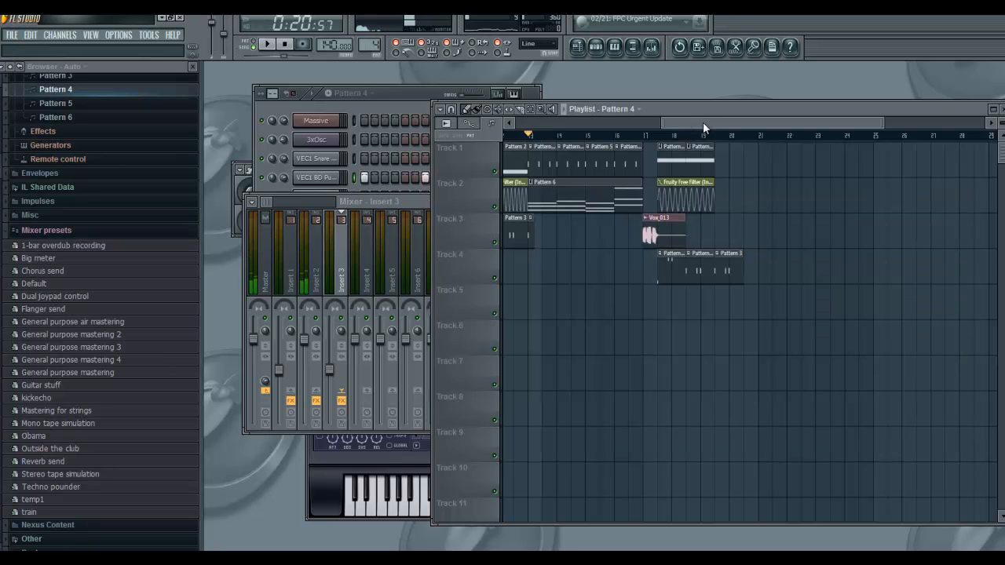
{"action": "left_click", "coordinate": [269, 272]}
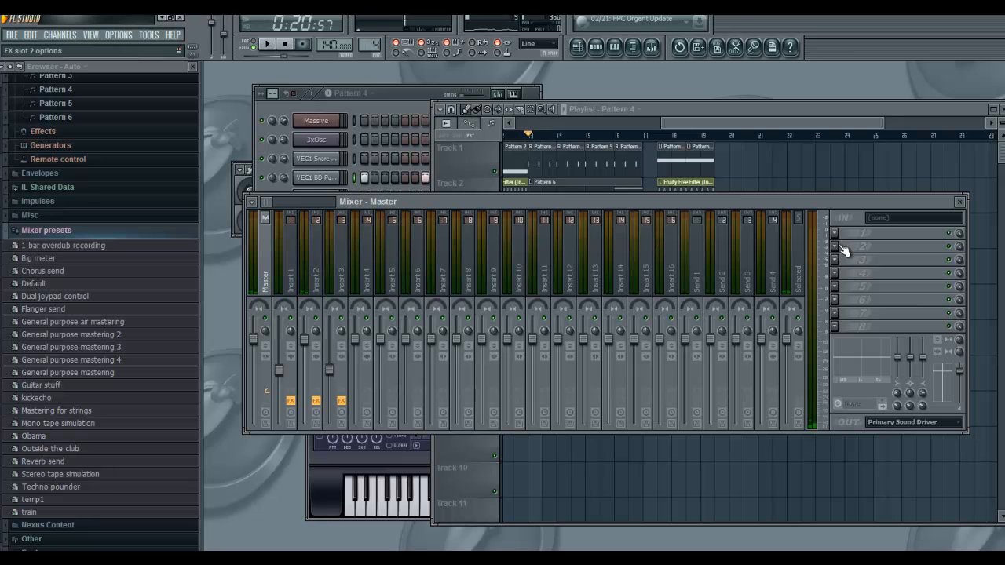
{"action": "left_click", "coordinate": [837, 325]}
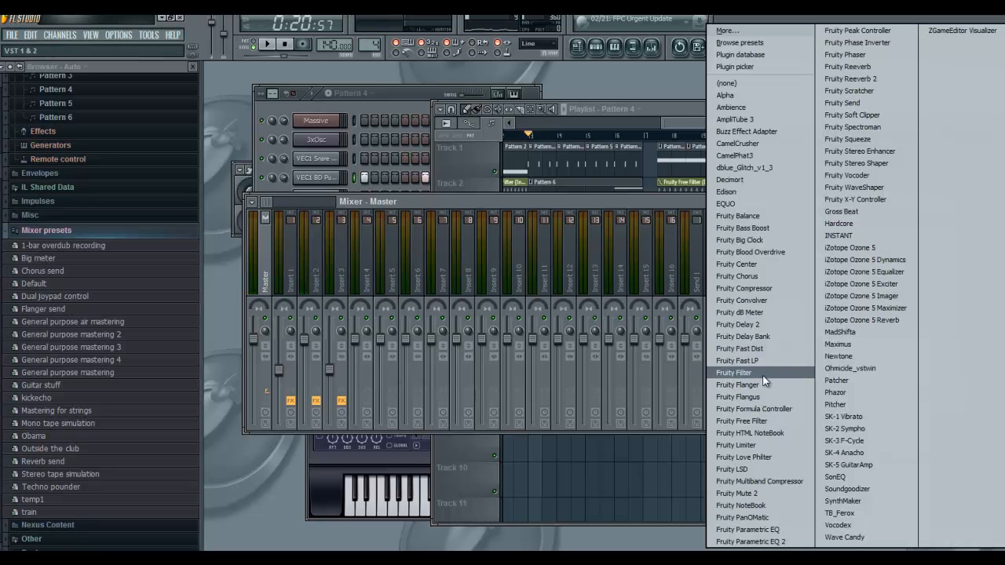
{"action": "left_click", "coordinate": [773, 444]}
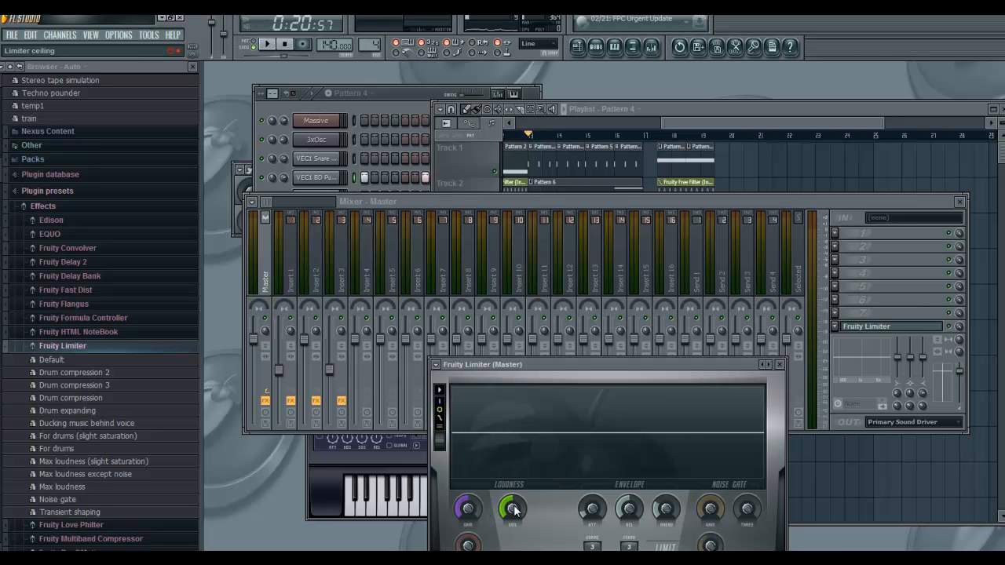
{"action": "left_click_drag", "start_coordinate": [590, 373], "coordinate": [594, 318]}
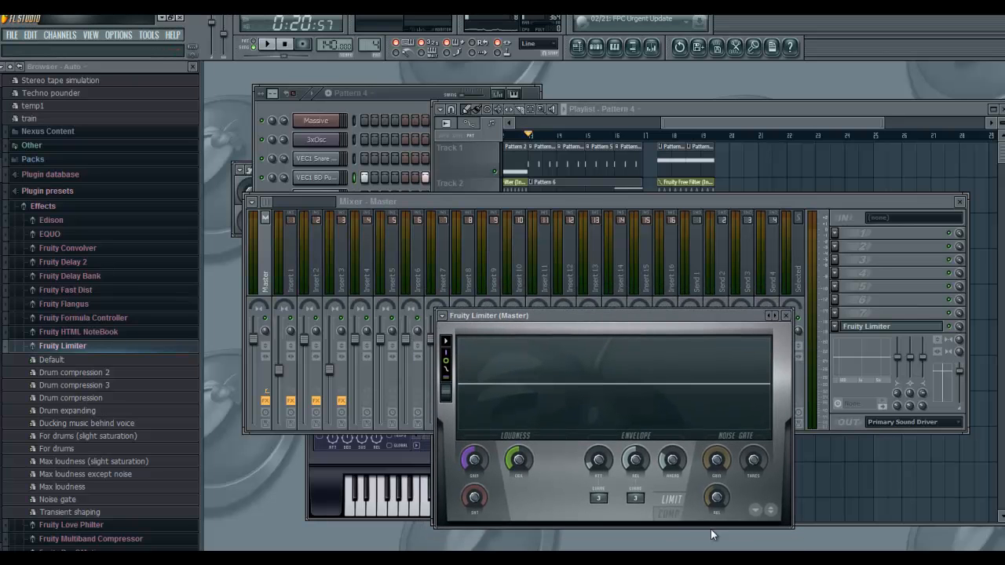
{"action": "left_click", "coordinate": [670, 515]}
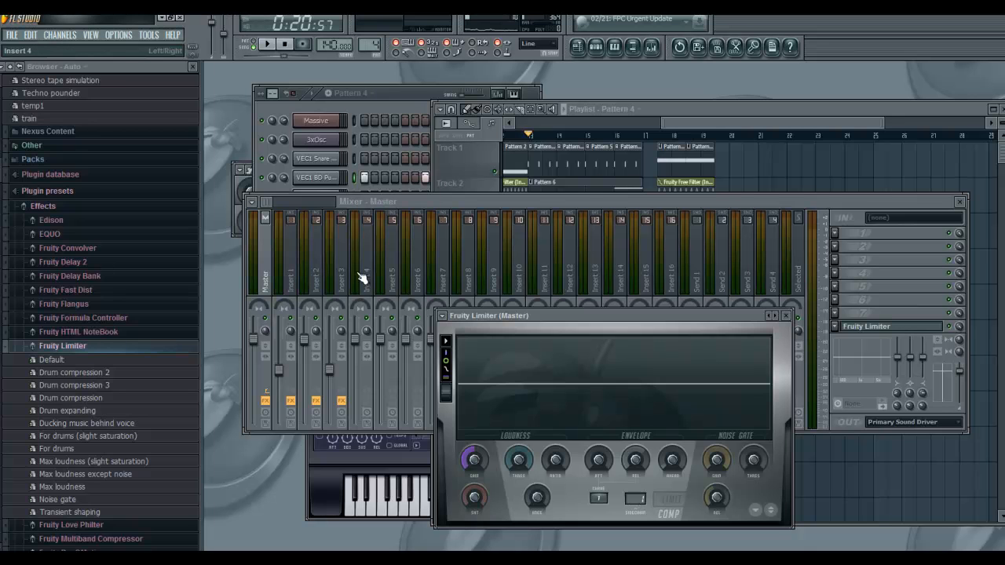
{"action": "left_click", "coordinate": [310, 270]}
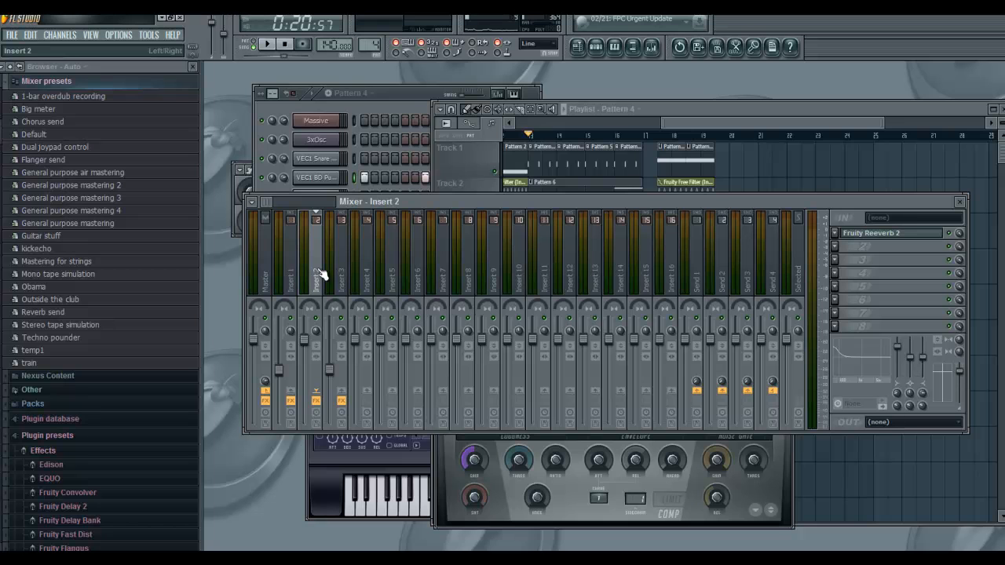
{"action": "left_click", "coordinate": [838, 329]}
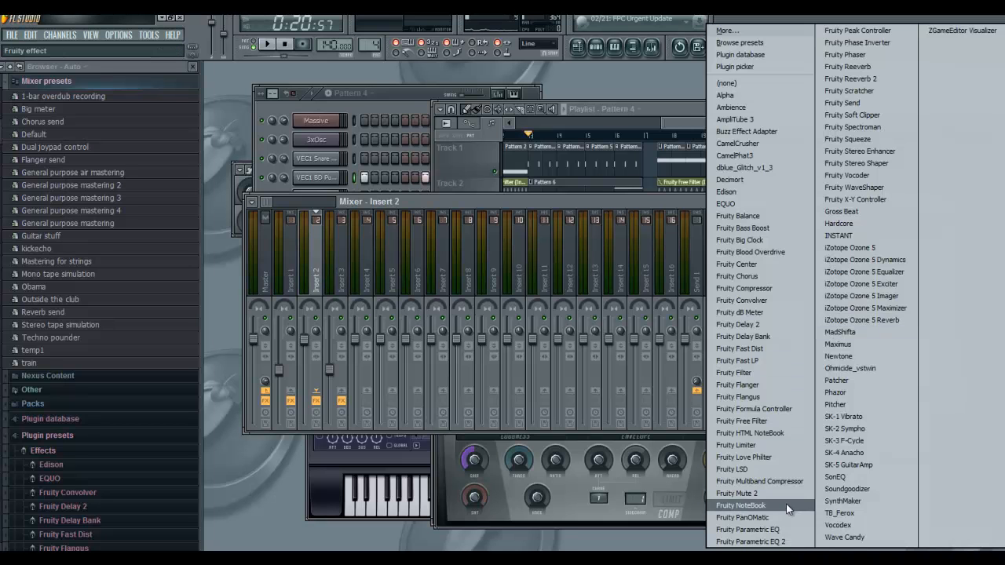
{"action": "left_click", "coordinate": [771, 446]}
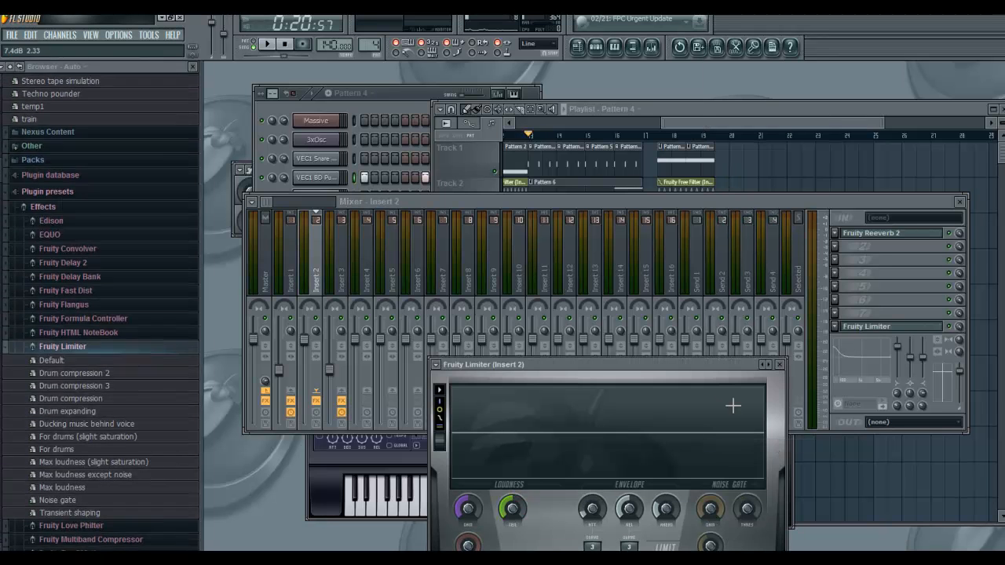
{"action": "left_click", "coordinate": [641, 449]}
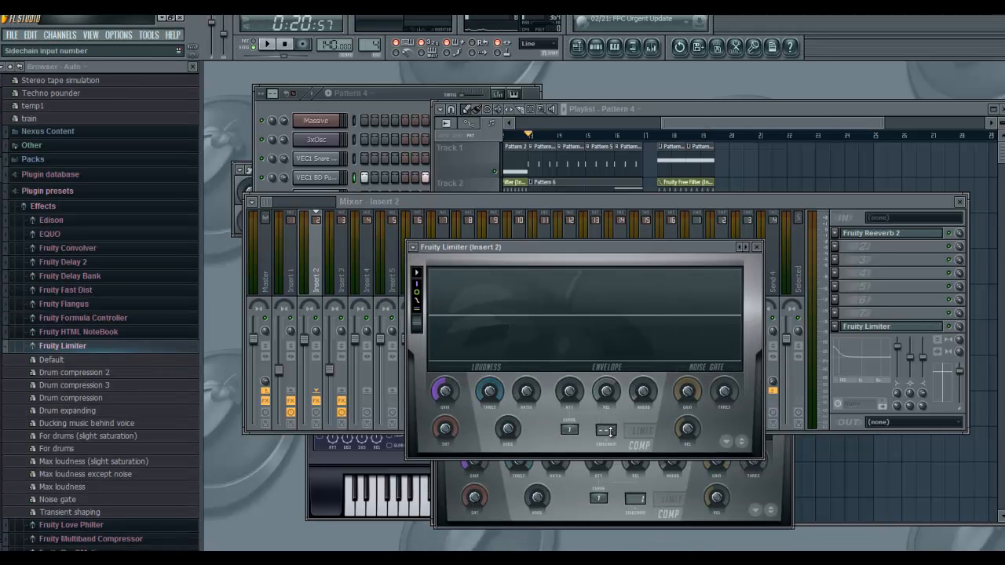
{"action": "left_click", "coordinate": [412, 246]}
{"action": "left_click", "coordinate": [529, 255]}
{"action": "left_click", "coordinate": [756, 247]}
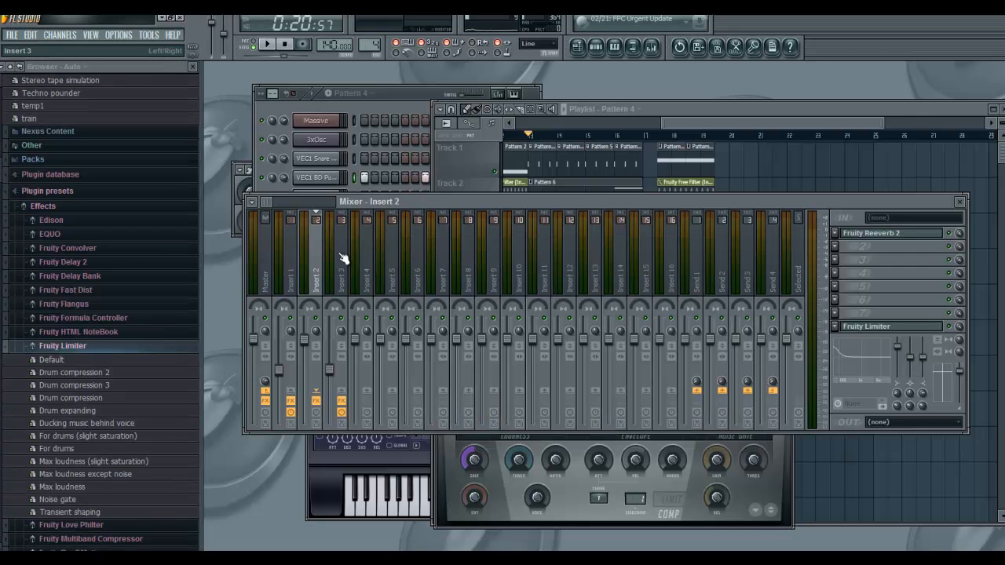
{"action": "left_click", "coordinate": [270, 253]}
{"action": "left_click", "coordinate": [293, 259]}
{"action": "left_click", "coordinate": [262, 256]}
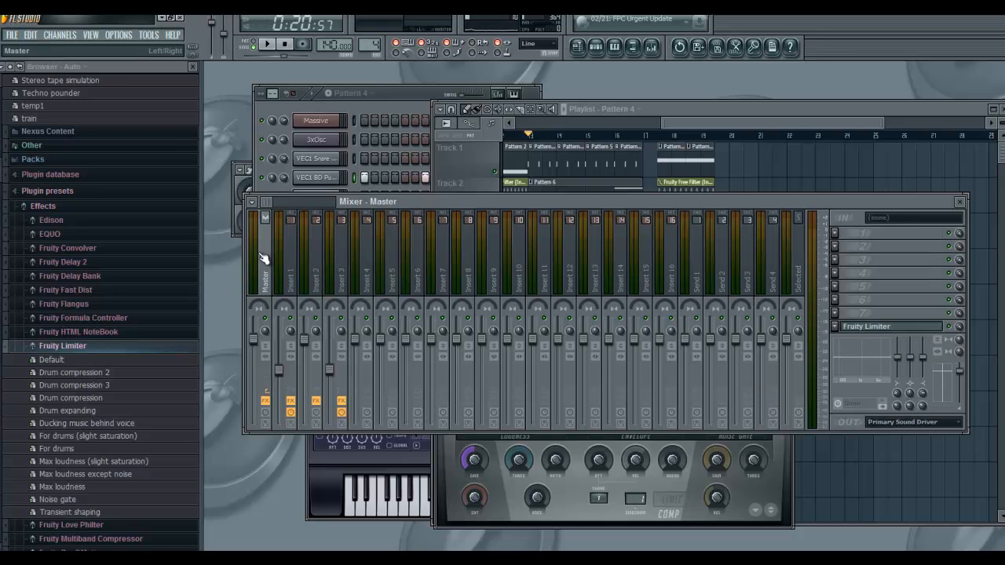
{"action": "left_click", "coordinate": [878, 328]}
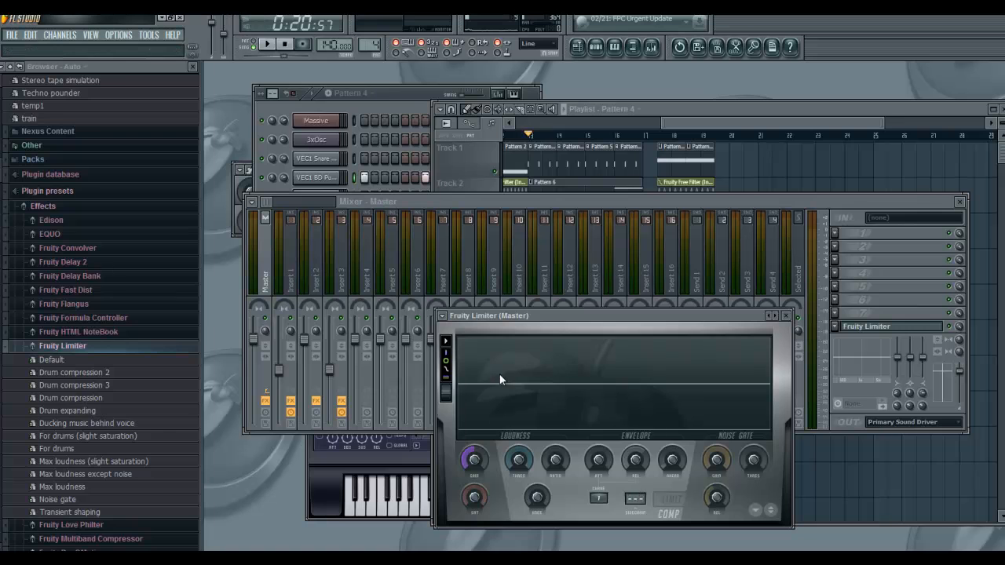
{"action": "left_click", "coordinate": [342, 276]}
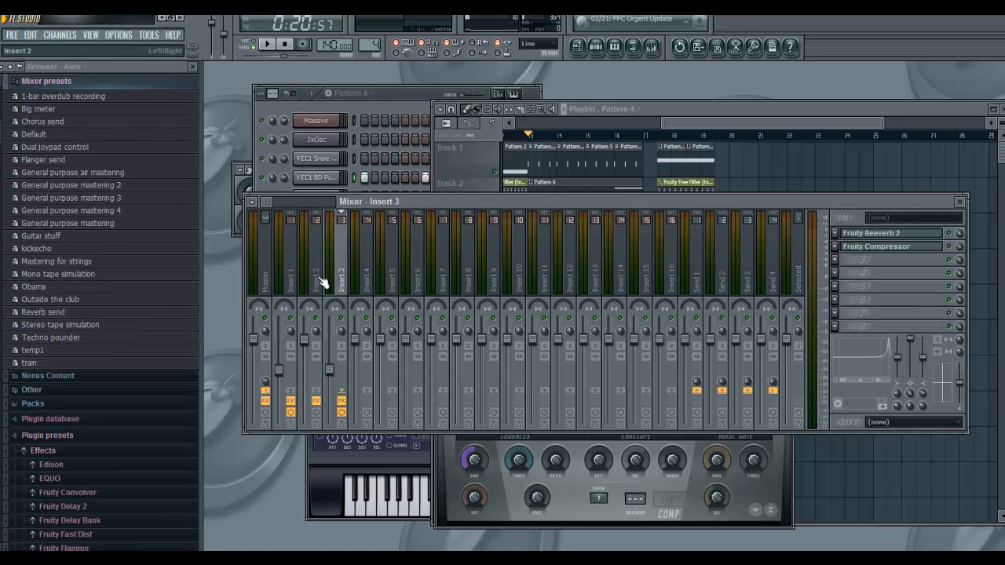
{"action": "left_click", "coordinate": [318, 279]}
{"action": "left_click", "coordinate": [836, 327]}
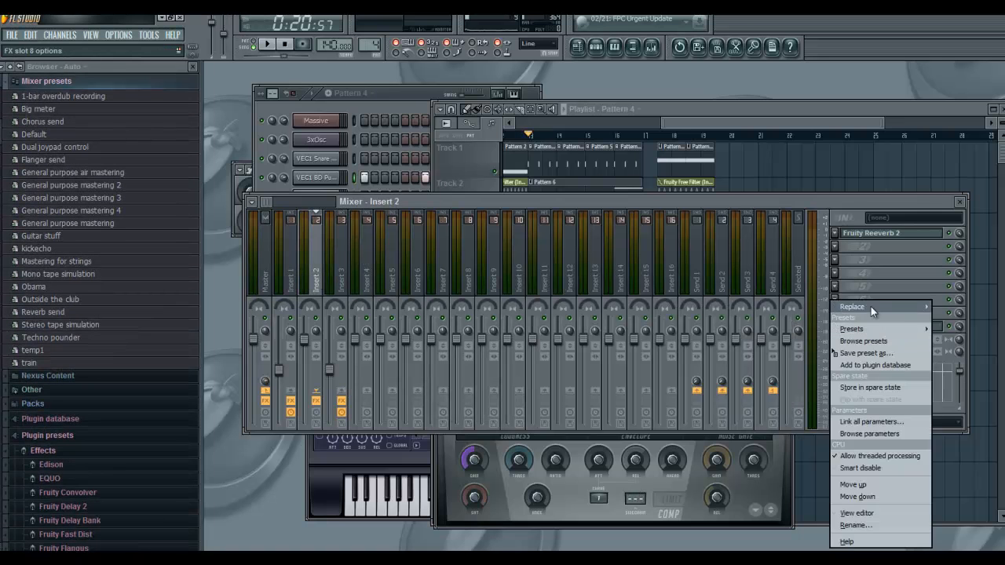
{"action": "mouse_move", "coordinate": [871, 307]}
{"action": "left_click", "coordinate": [774, 85]}
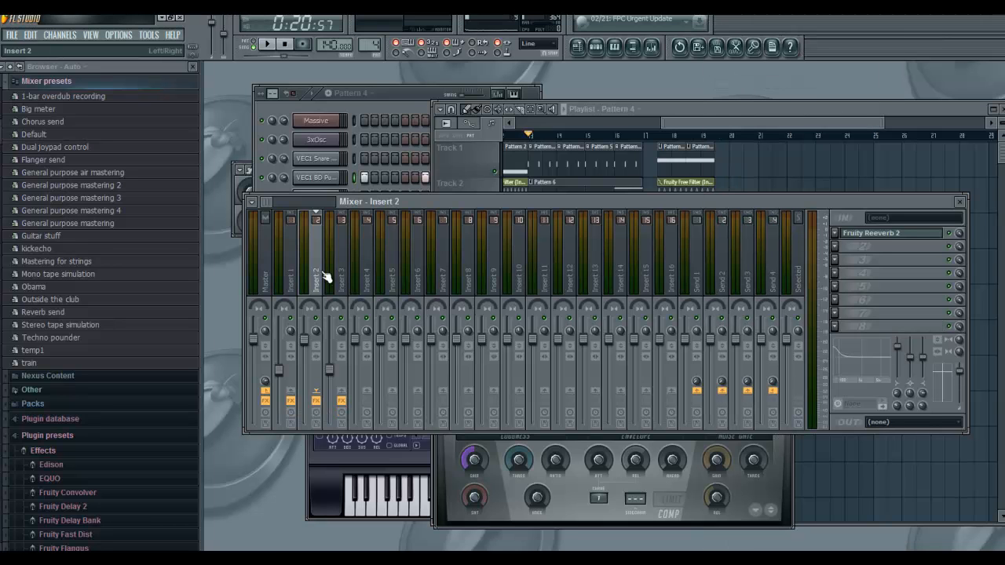
Set the sidechain input of the Master track's Fruity Limiter to 2.
{"action": "left_click", "coordinate": [273, 277]}
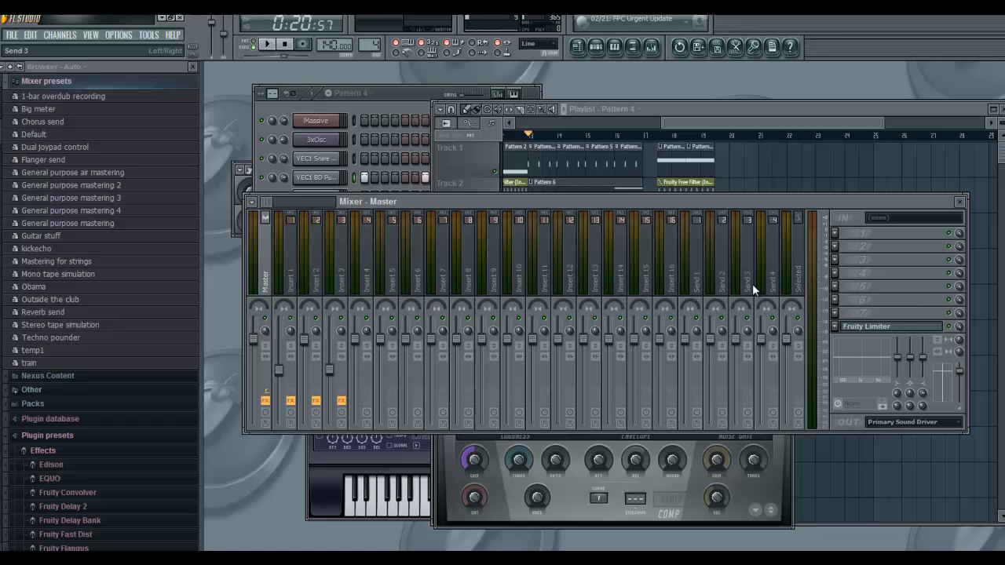
{"action": "left_click", "coordinate": [879, 334]}
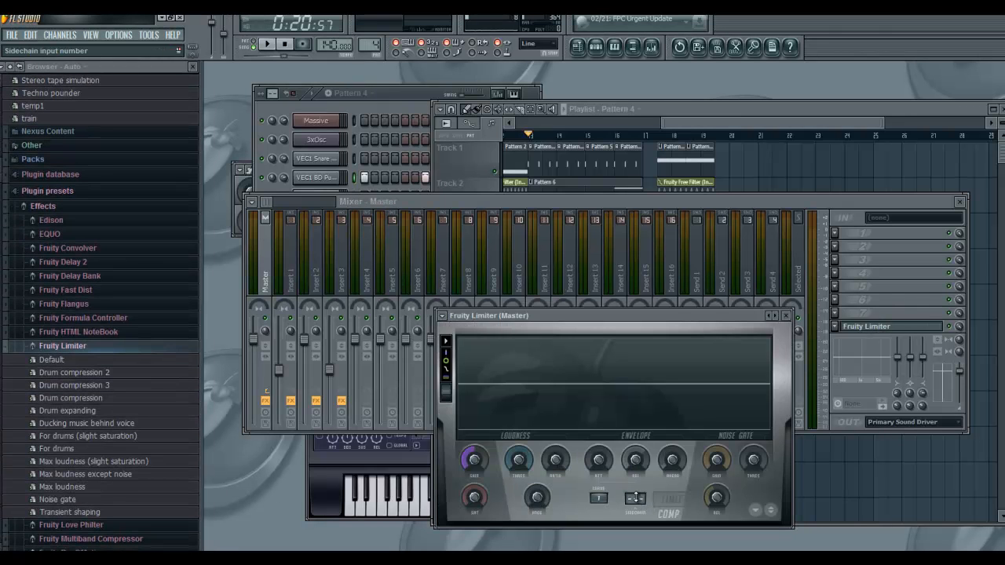
{"action": "scroll", "coordinate": [637, 478], "scroll_direction": "down", "scroll_amount": 1}
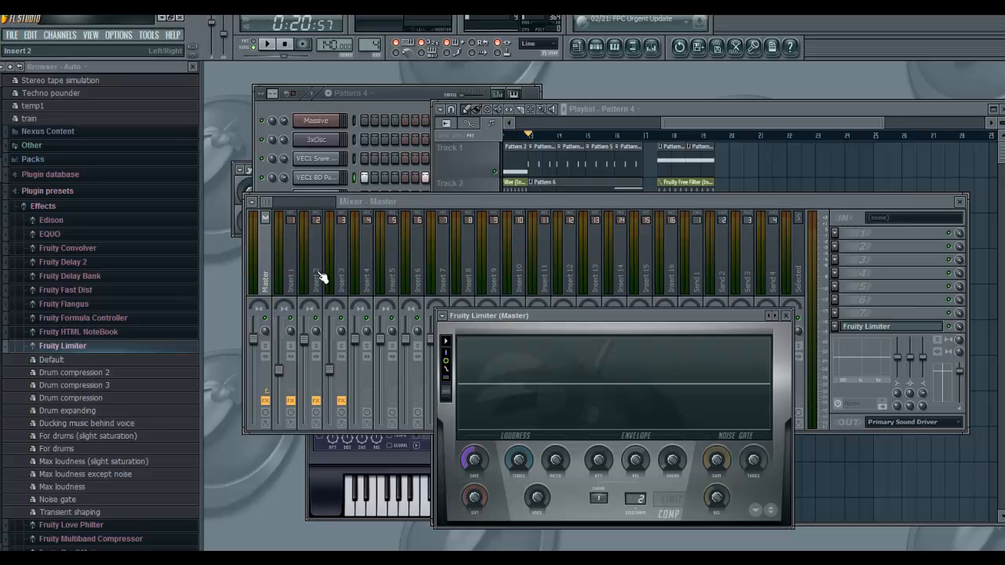
While the song plays, lower the Master compressor's threshold, raise its ratio to about 6.9:1, and adjust its knee and gain.
{"action": "key", "text": "space"}
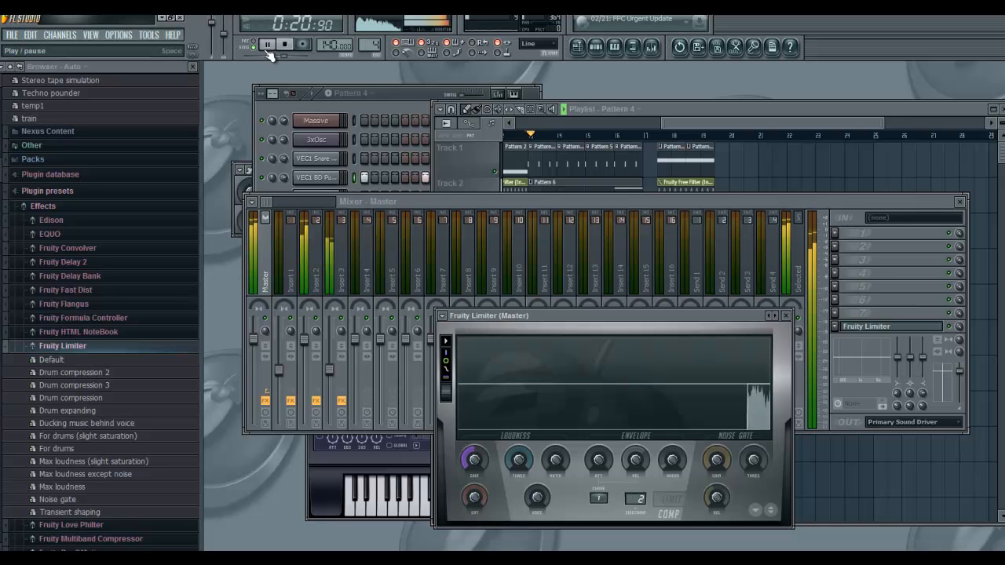
{"action": "left_click_drag", "start_coordinate": [521, 456], "coordinate": [525, 540]}
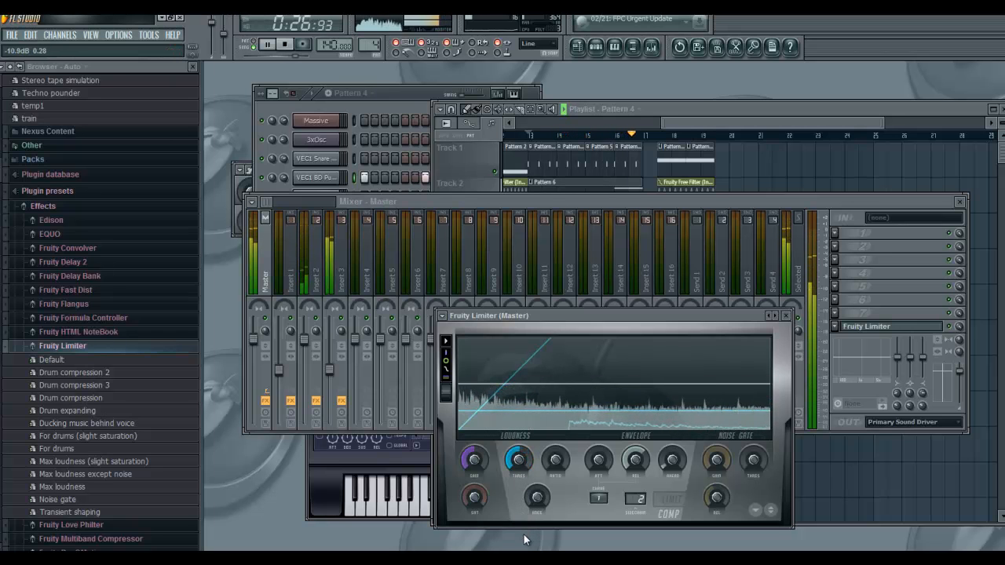
{"action": "left_click_drag", "start_coordinate": [519, 460], "coordinate": [522, 509]}
{"action": "left_click_drag", "start_coordinate": [555, 460], "coordinate": [557, 391]}
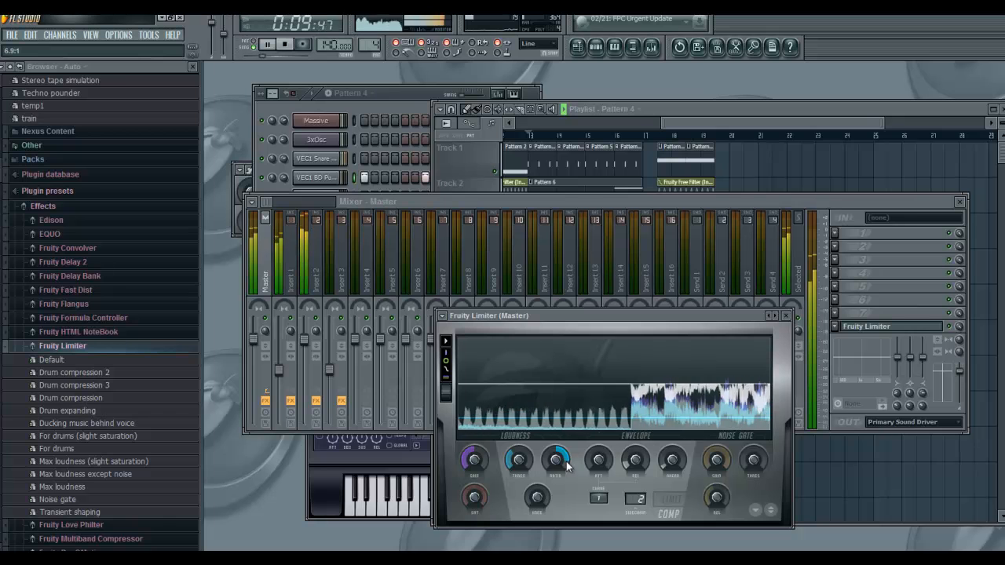
{"action": "left_click_drag", "start_coordinate": [538, 497], "coordinate": [530, 376]}
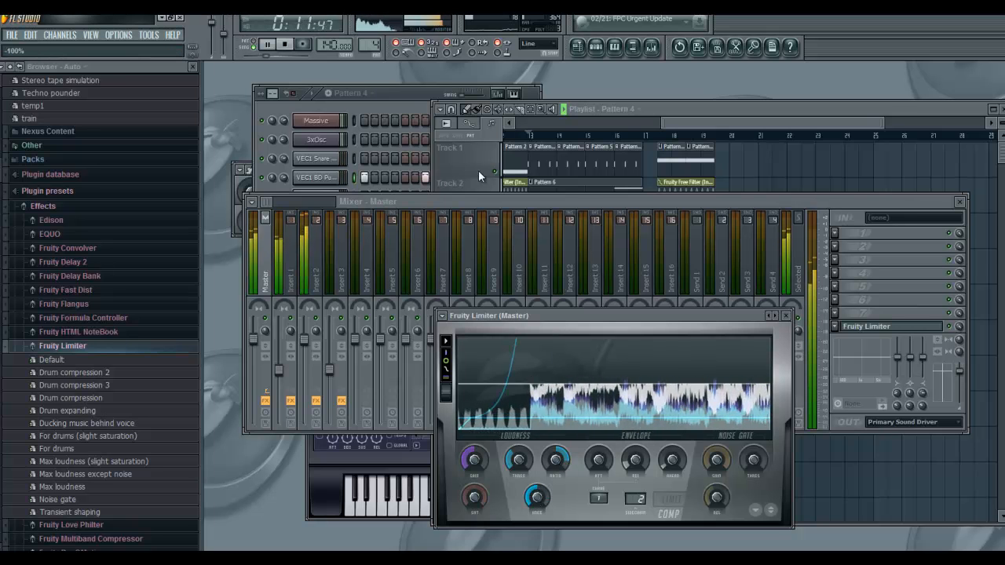
{"action": "left_click_drag", "start_coordinate": [474, 459], "coordinate": [477, 398]}
{"action": "left_click_drag", "start_coordinate": [512, 461], "coordinate": [528, 438]}
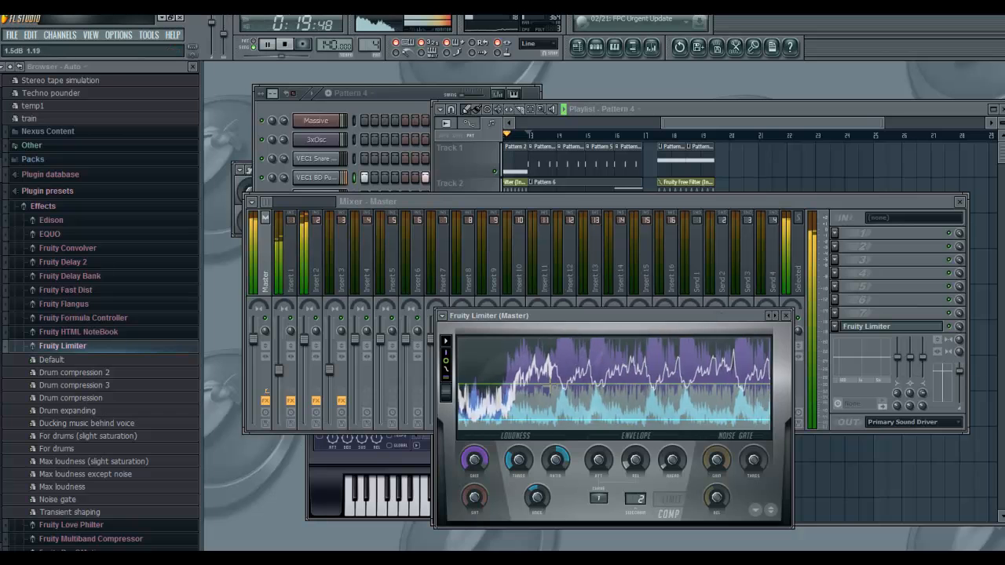
Adjust the Master limiter's ceiling in limit mode, return to compressor mode with the threshold at about -9.8 dB, close it and stop playback.
{"action": "left_click", "coordinate": [684, 504]}
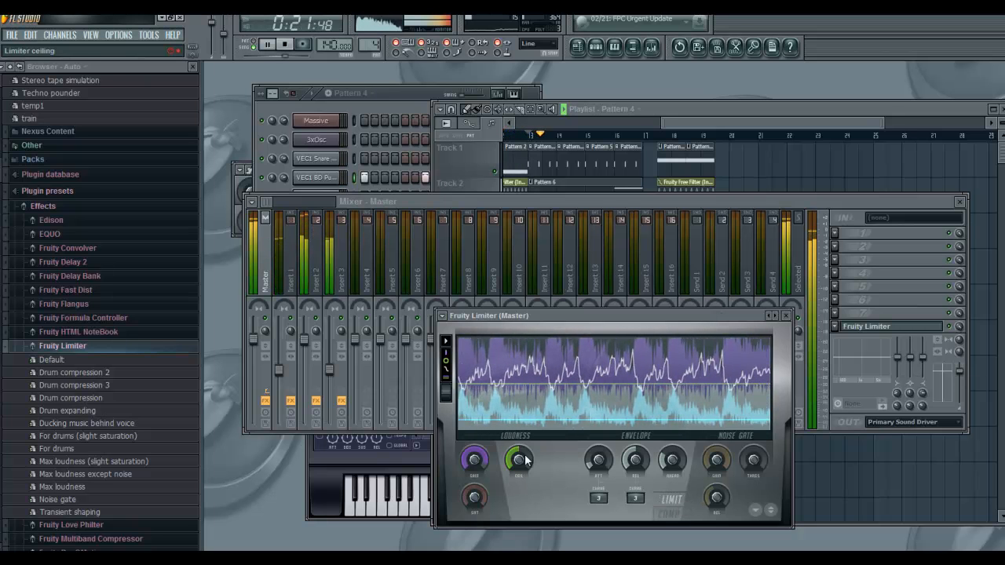
{"action": "left_click_drag", "start_coordinate": [530, 398], "coordinate": [539, 346]}
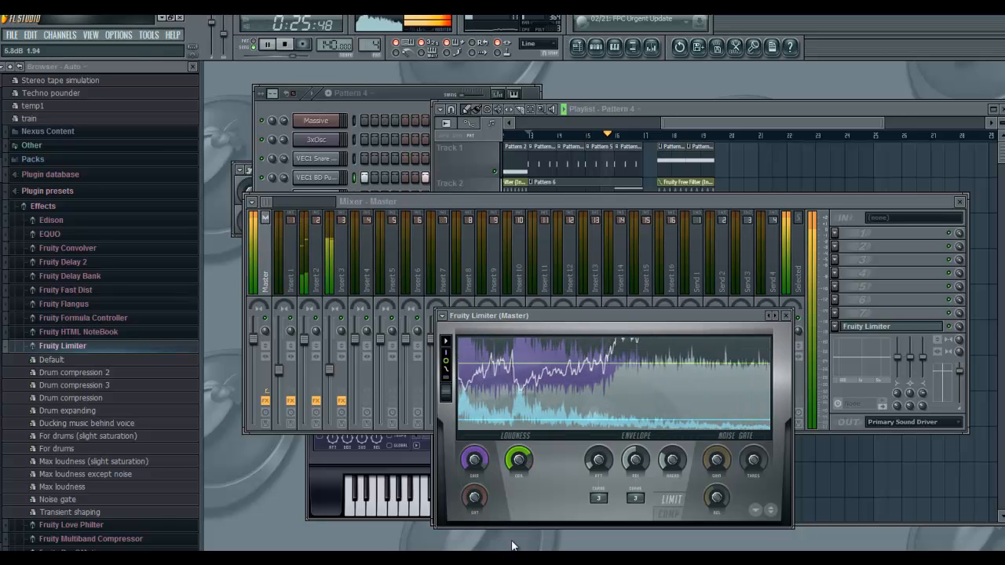
{"action": "left_click", "coordinate": [671, 510]}
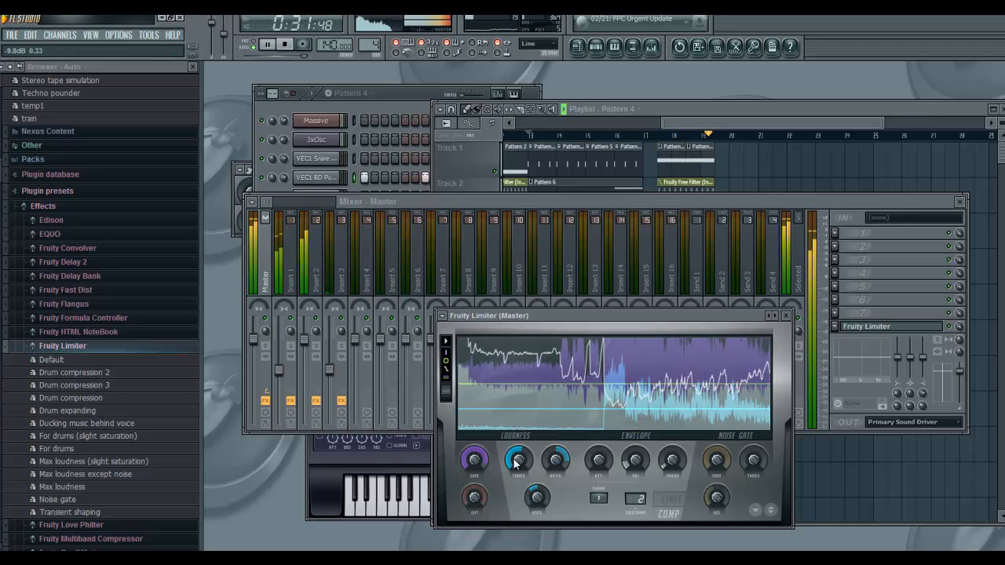
{"action": "left_click", "coordinate": [790, 318]}
{"action": "left_click", "coordinate": [286, 46]}
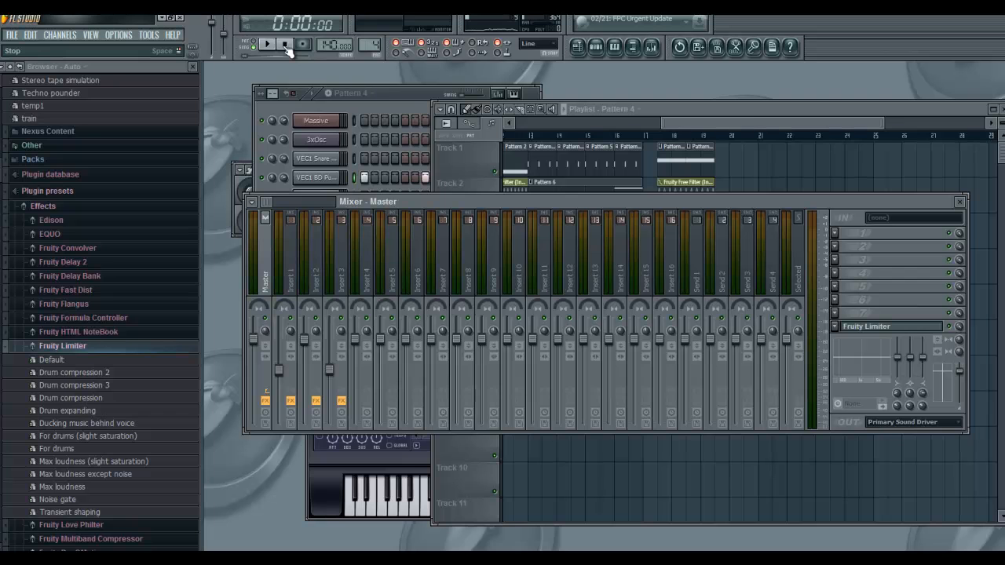
{"action": "left_click", "coordinate": [251, 558]}
{"action": "left_click", "coordinate": [251, 558]}
{"action": "left_click", "coordinate": [314, 247]}
{"action": "left_click", "coordinate": [340, 253]}
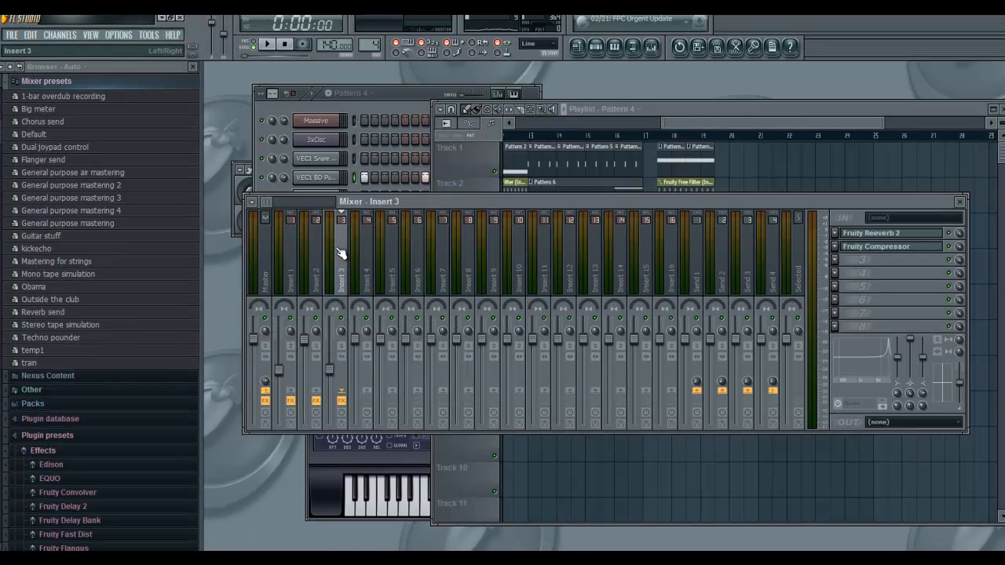
{"action": "left_click", "coordinate": [365, 255]}
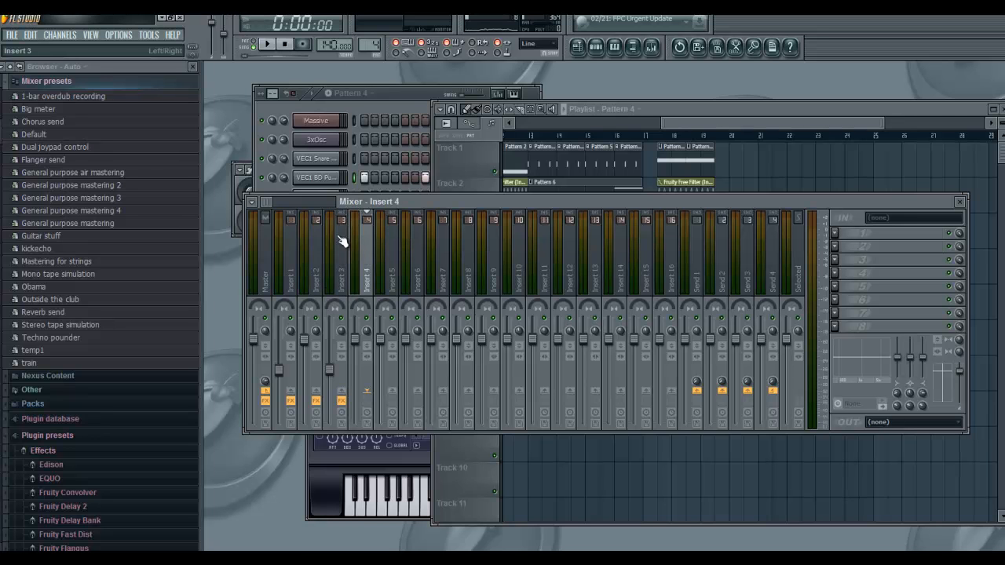
Add an FL Keys channel to the project and switch to the empty Pattern 7.
{"action": "left_click", "coordinate": [398, 103]}
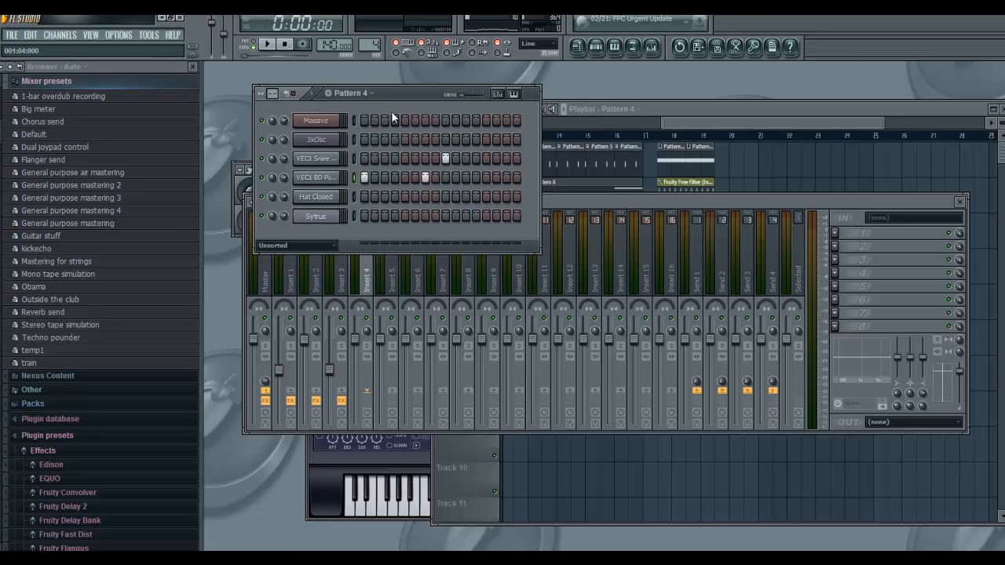
{"action": "left_click", "coordinate": [58, 36]}
{"action": "mouse_move", "coordinate": [64, 47]}
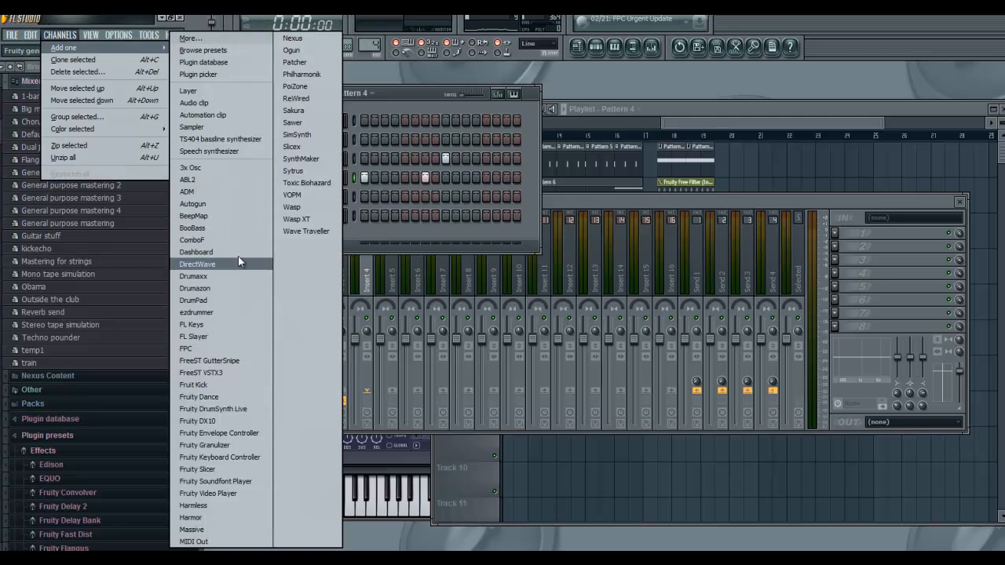
{"action": "left_click", "coordinate": [212, 324]}
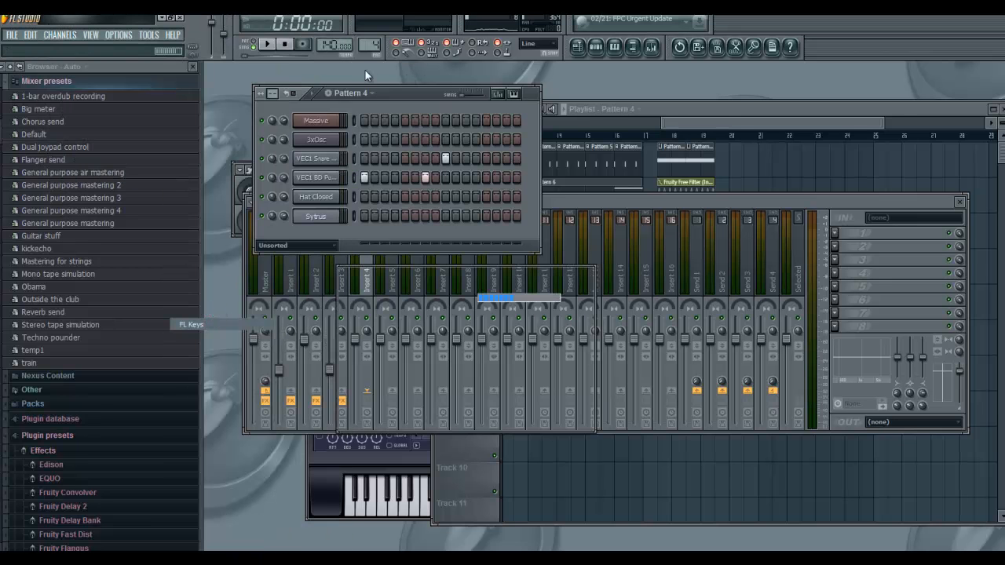
{"action": "scroll", "coordinate": [368, 37], "scroll_direction": "up", "scroll_amount": 1}
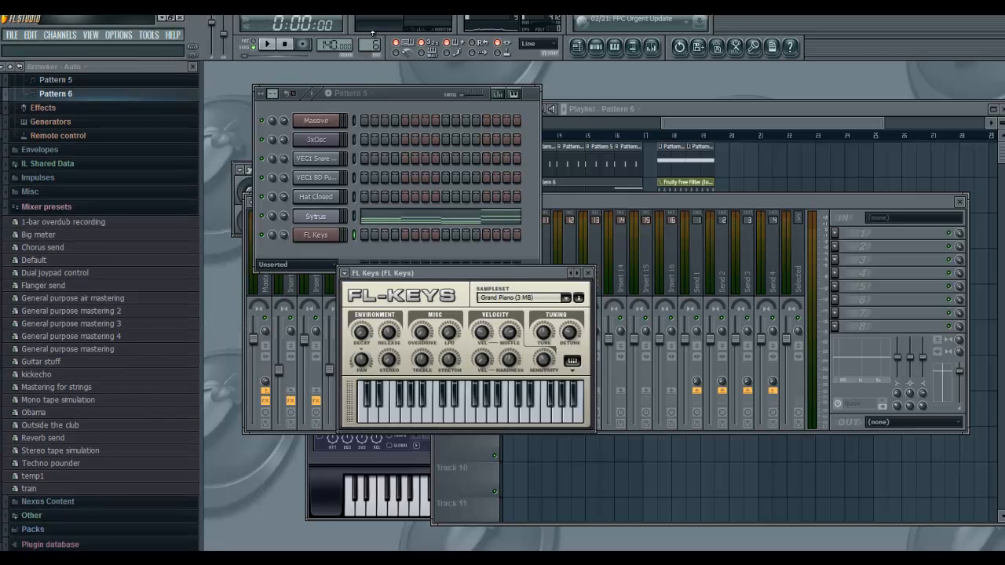
{"action": "scroll", "coordinate": [373, 33], "scroll_direction": "up", "scroll_amount": 1}
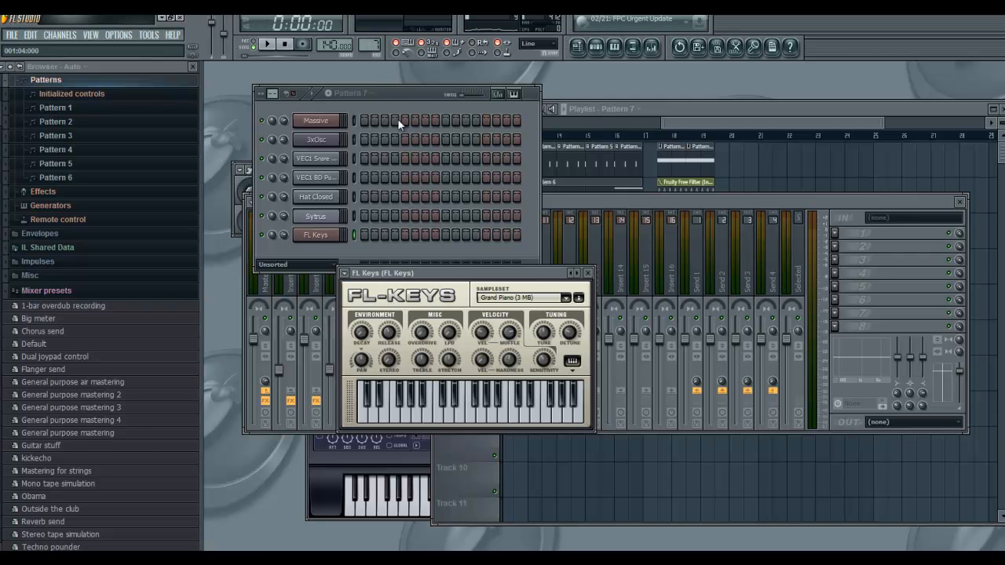
In Pattern 7, give FL Keys a one-bar melody of eight short, evenly spaced notes: D5, C5, E5, D5, F5, D5, D5, C5.
{"action": "right_click", "coordinate": [324, 234]}
{"action": "left_click", "coordinate": [369, 234]}
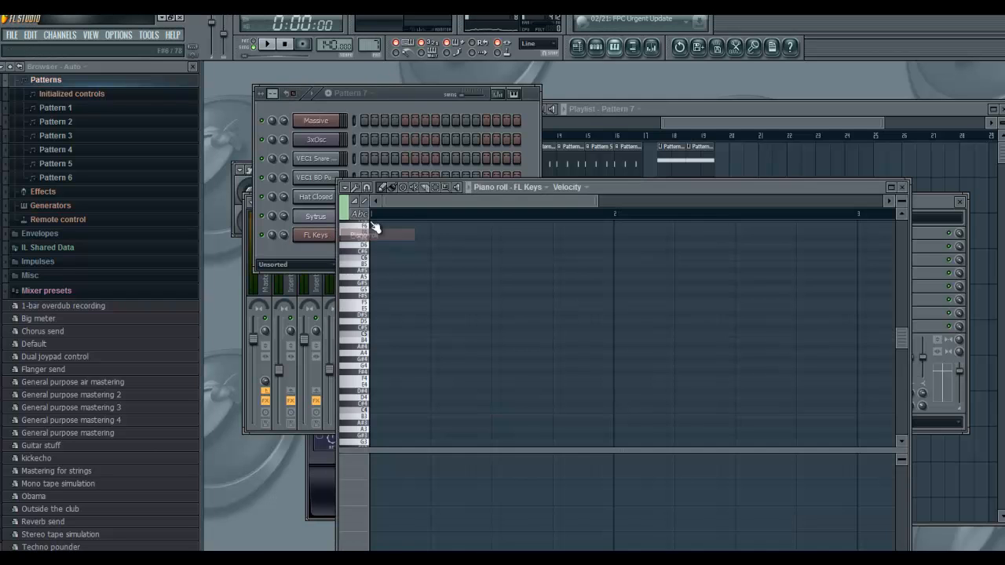
{"action": "left_click", "coordinate": [373, 322]}
{"action": "left_click_drag", "start_coordinate": [613, 322], "coordinate": [382, 321]}
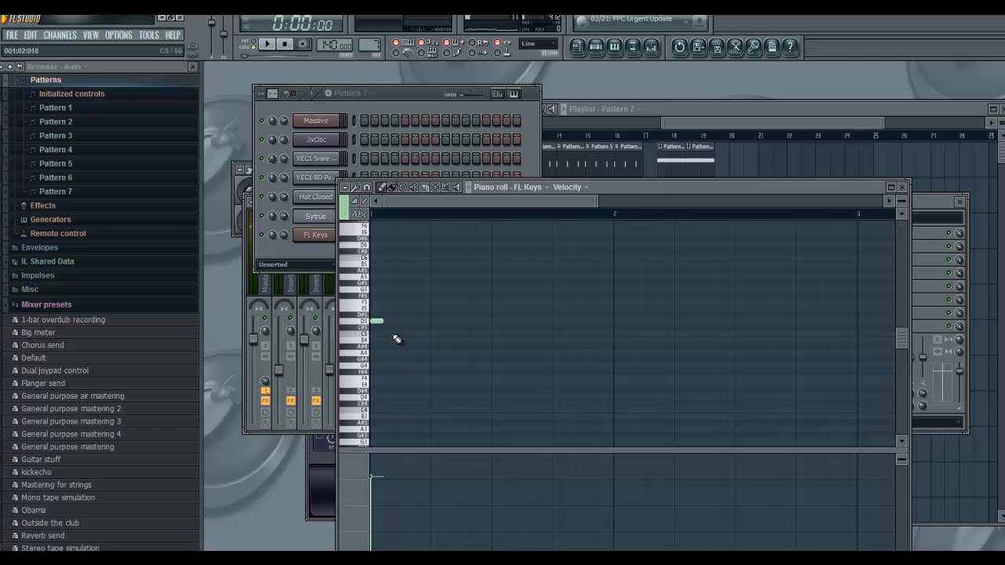
{"action": "left_click", "coordinate": [404, 333]}
{"action": "left_click", "coordinate": [434, 309]}
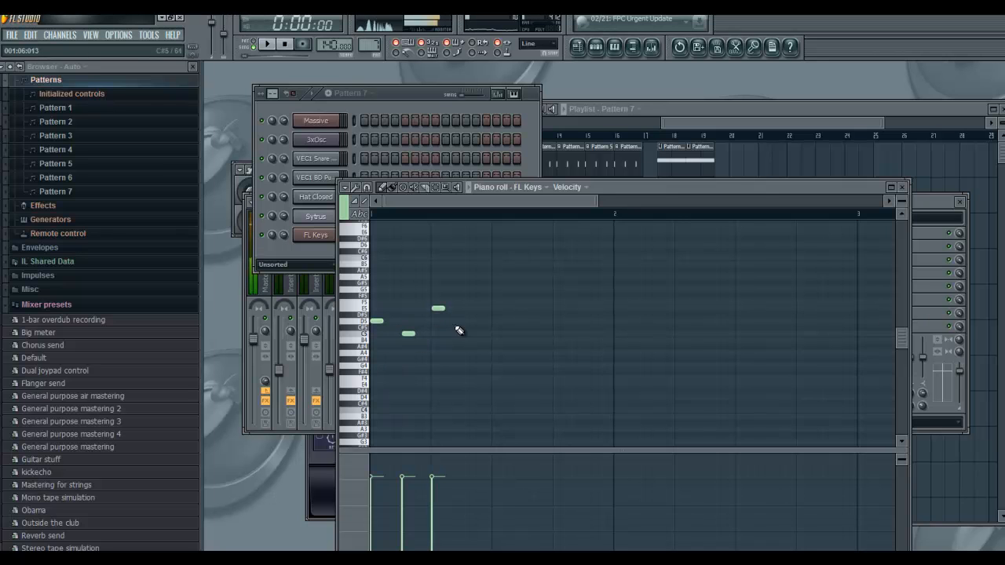
{"action": "left_click", "coordinate": [464, 321]}
{"action": "left_click", "coordinate": [493, 302]}
{"action": "left_click", "coordinate": [524, 322]}
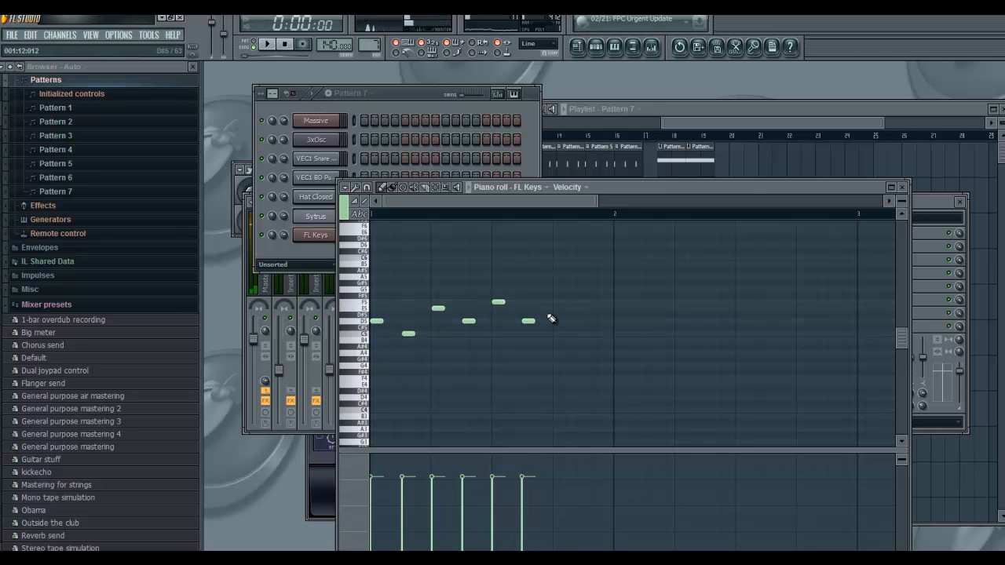
{"action": "left_click", "coordinate": [559, 322]}
{"action": "left_click", "coordinate": [590, 334]}
Start playing Pattern 7 and route the FL Keys channel to mixer track 5.
{"action": "left_click", "coordinate": [267, 44]}
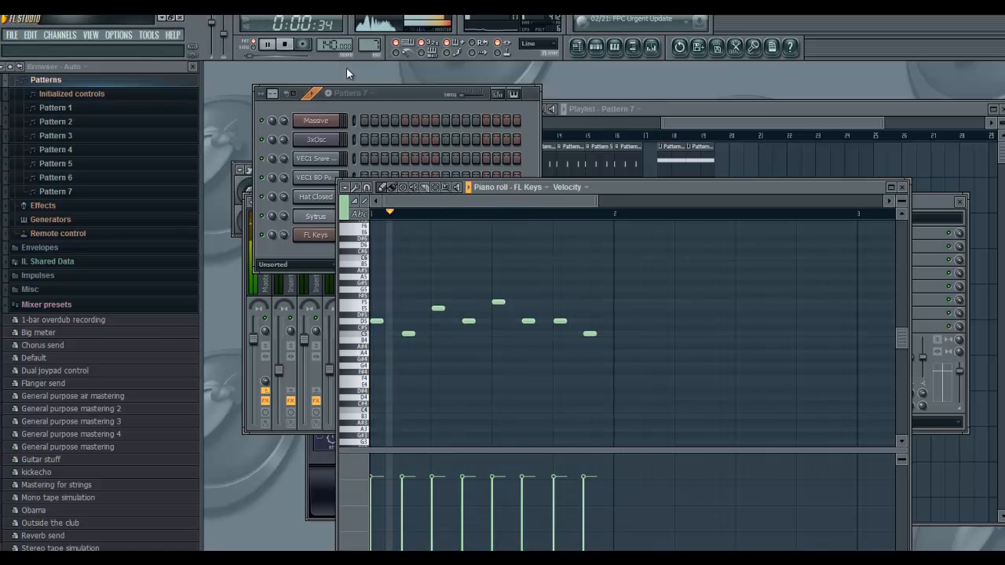
{"action": "left_click", "coordinate": [366, 105]}
{"action": "left_click", "coordinate": [326, 239]}
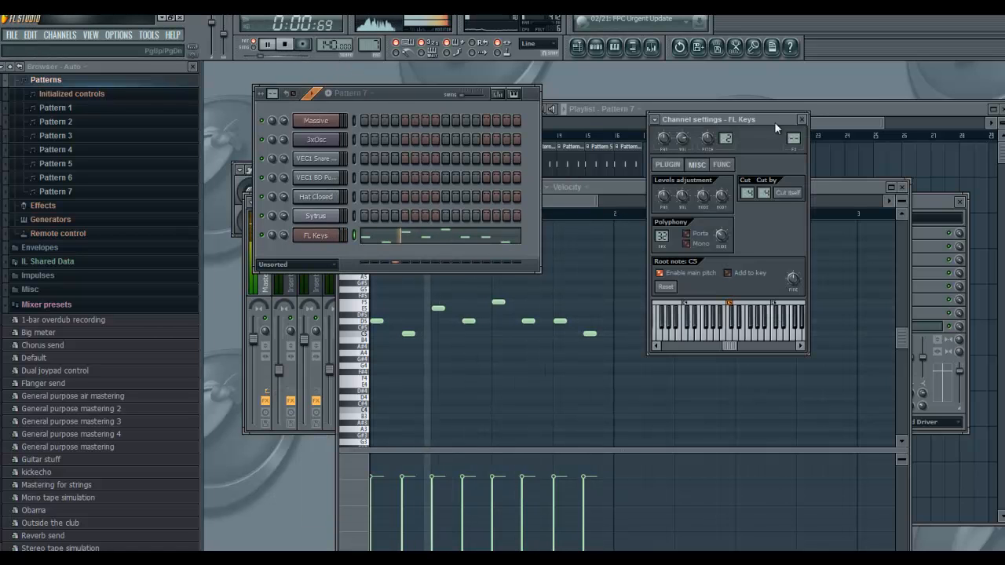
{"action": "left_click_drag", "start_coordinate": [794, 138], "coordinate": [794, 110]}
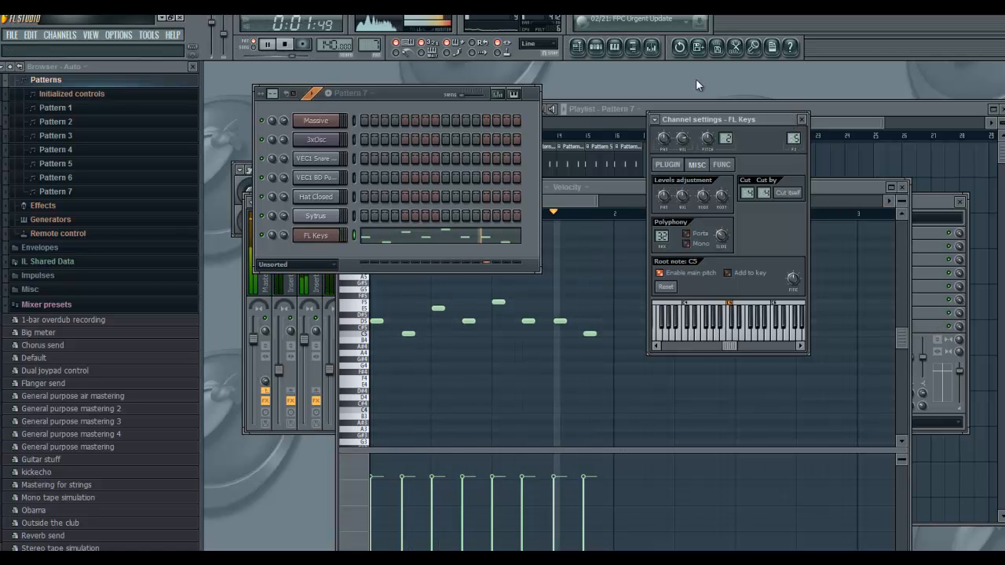
Load Ohmicide in the first effect slot of Insert 5, adjust its band 2 gain to about +44.8 dB and close it.
{"action": "left_click", "coordinate": [917, 211]}
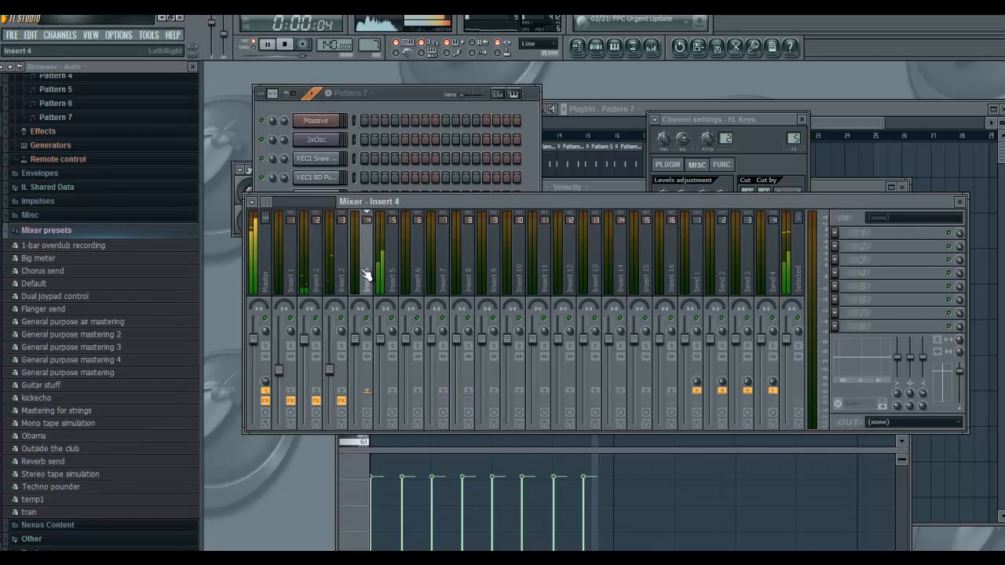
{"action": "left_click", "coordinate": [836, 235]}
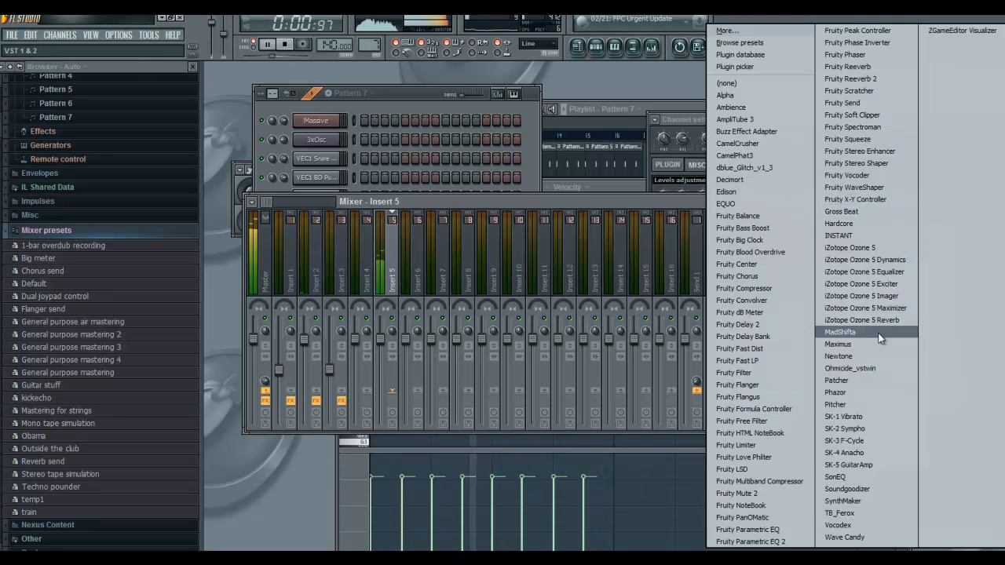
{"action": "left_click", "coordinate": [885, 368]}
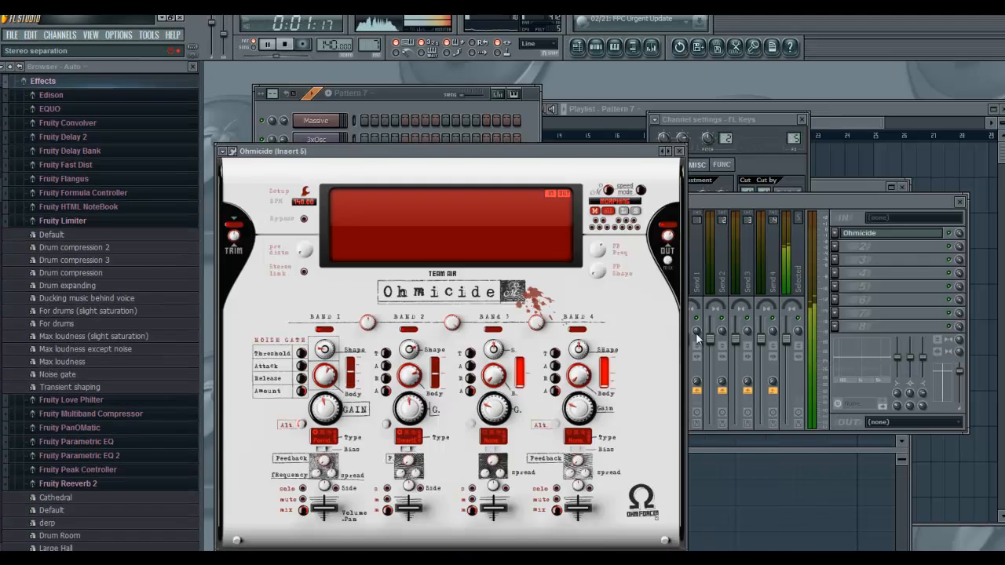
{"action": "left_click_drag", "start_coordinate": [412, 406], "coordinate": [413, 413]}
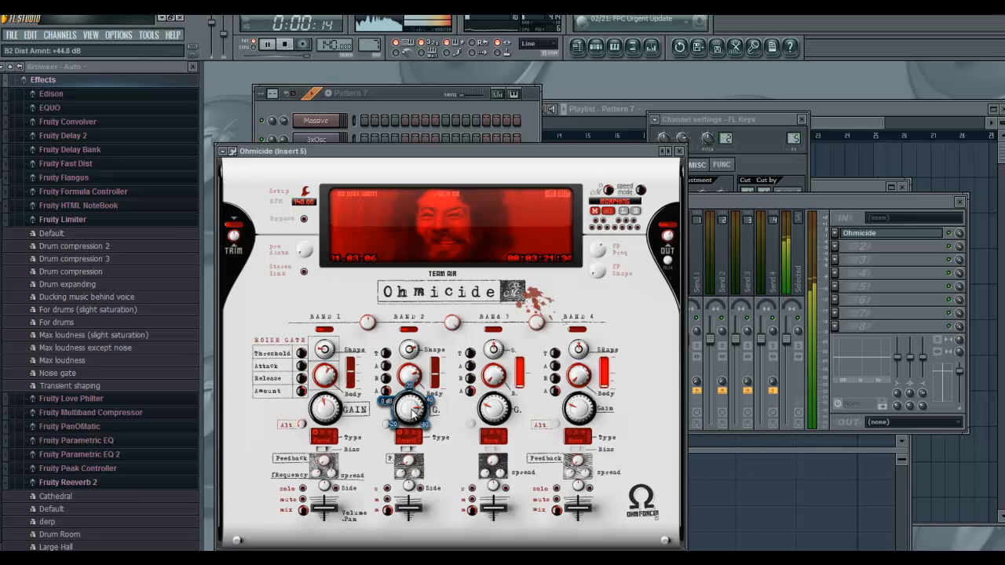
{"action": "left_click", "coordinate": [680, 151]}
Lower Insert 5's volume, cut its middle EQ band fully and raise that band's frequency, then stop playback.
{"action": "left_click_drag", "start_coordinate": [384, 349], "coordinate": [390, 446]}
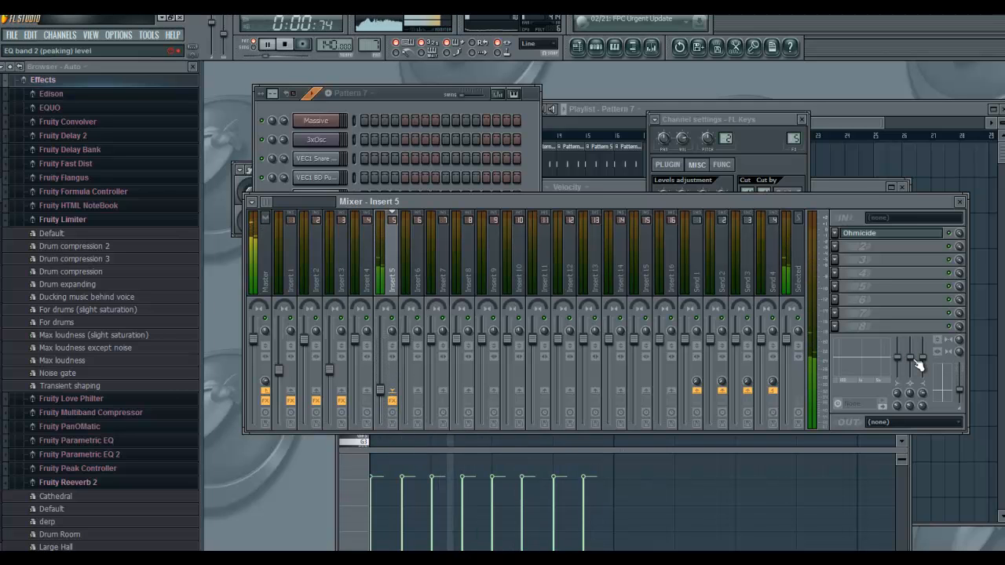
{"action": "left_click_drag", "start_coordinate": [912, 359], "coordinate": [921, 535]}
{"action": "left_click_drag", "start_coordinate": [911, 393], "coordinate": [904, 349]}
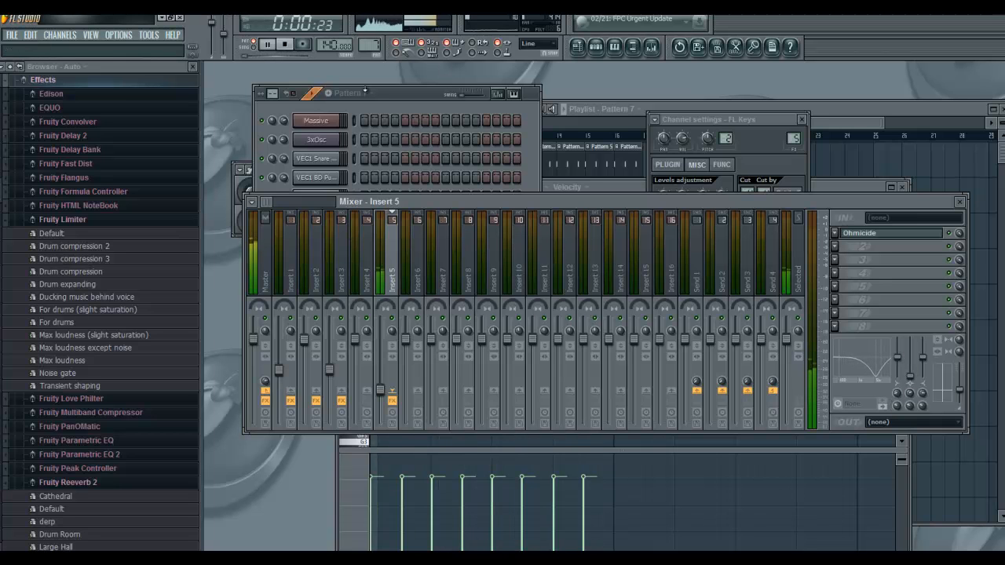
{"action": "key", "text": "space"}
Place four consecutive Pattern 7 clips on Track 4 of the playlist, covering bars 9 to 12.
{"action": "left_click", "coordinate": [836, 107]}
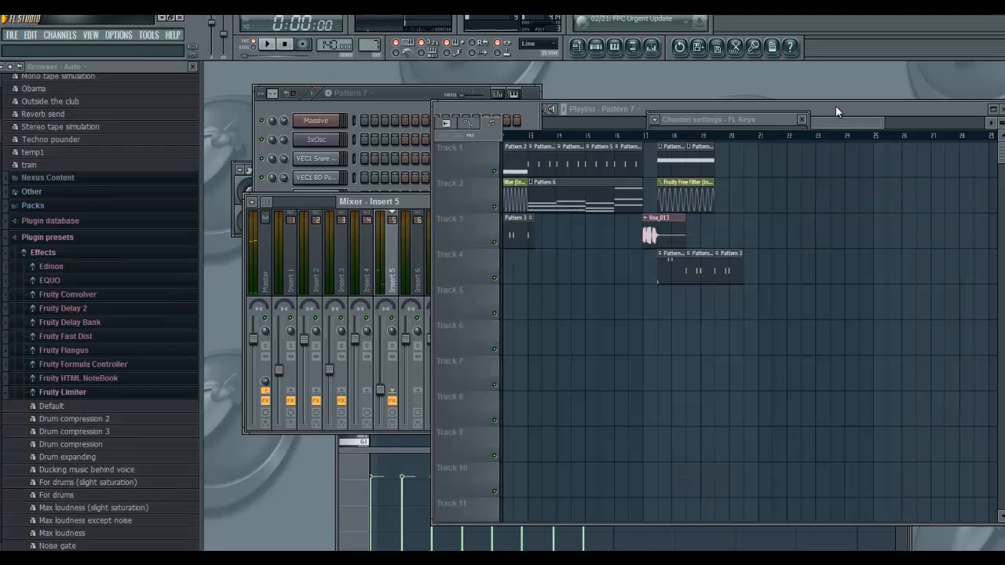
{"action": "left_click_drag", "start_coordinate": [752, 122], "coordinate": [607, 122]}
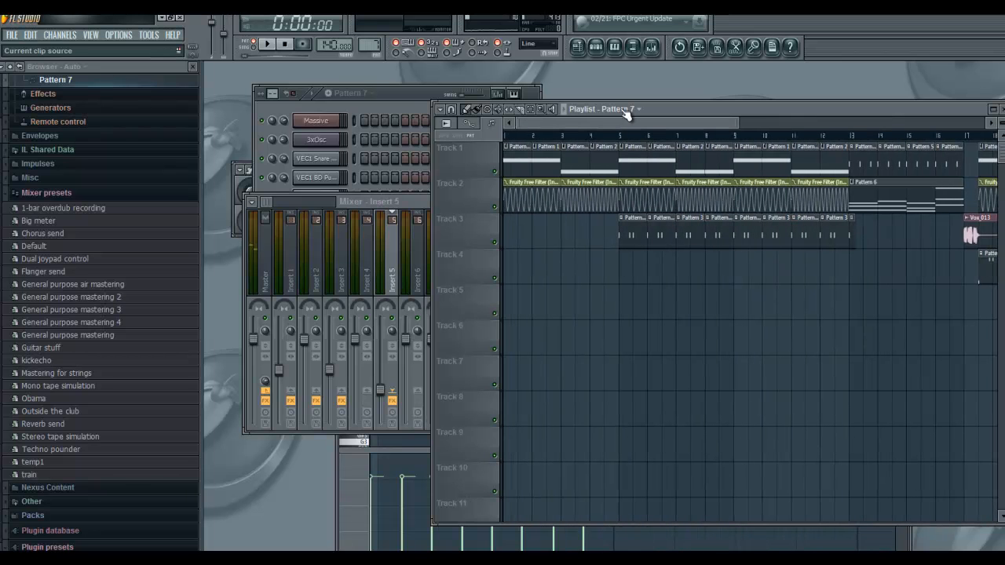
{"action": "left_click", "coordinate": [746, 272]}
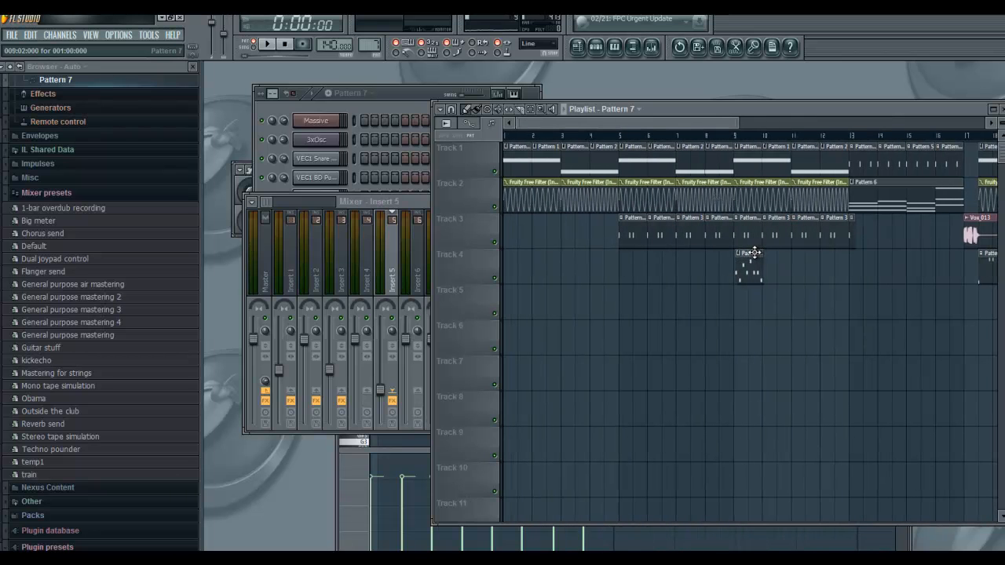
{"action": "left_click", "coordinate": [766, 263]}
{"action": "left_click", "coordinate": [794, 270]}
{"action": "left_click", "coordinate": [823, 272]}
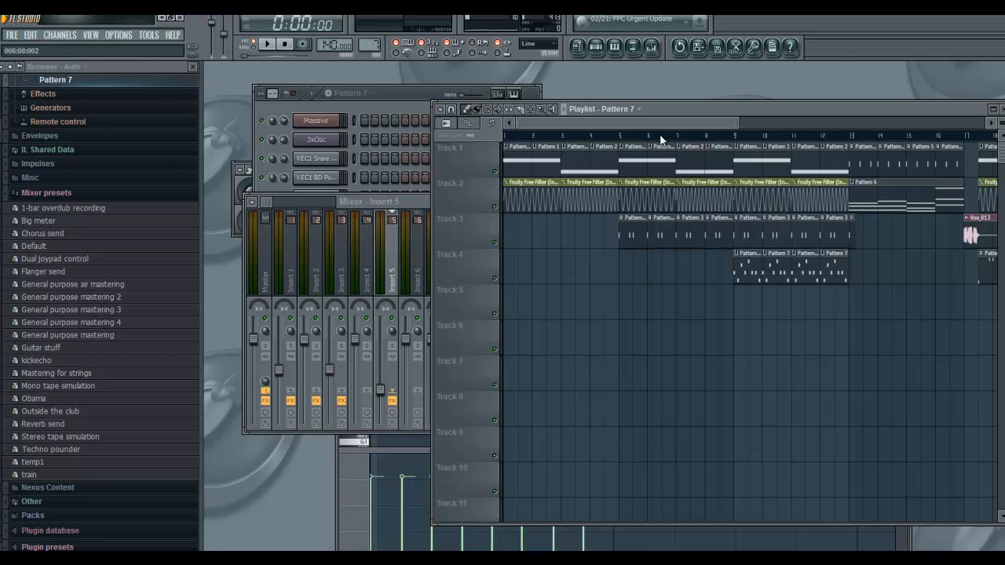
Play the song with the mixer open and raise Insert 5's volume slightly for the FL Keys part.
{"action": "left_click", "coordinate": [267, 45]}
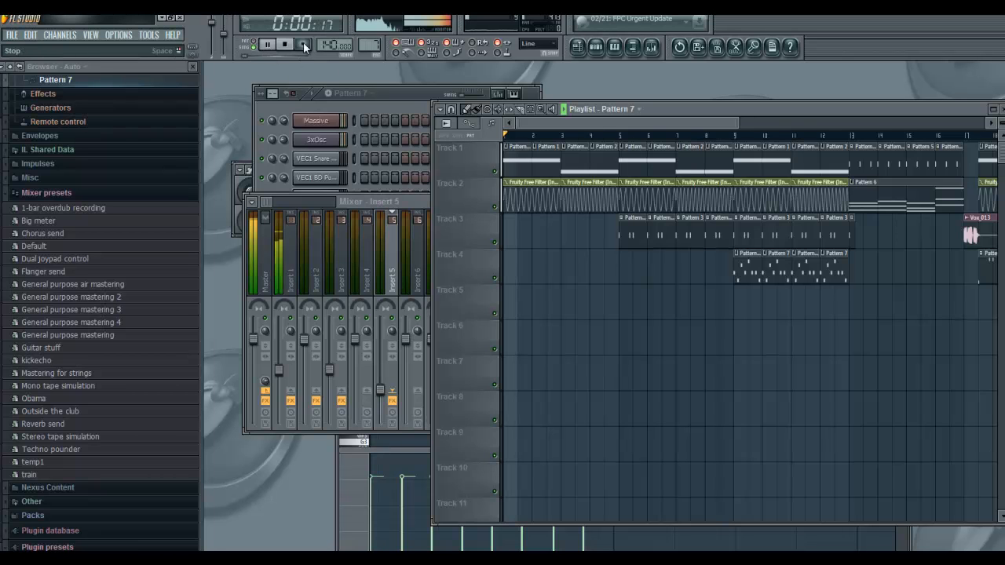
{"action": "left_click", "coordinate": [651, 46]}
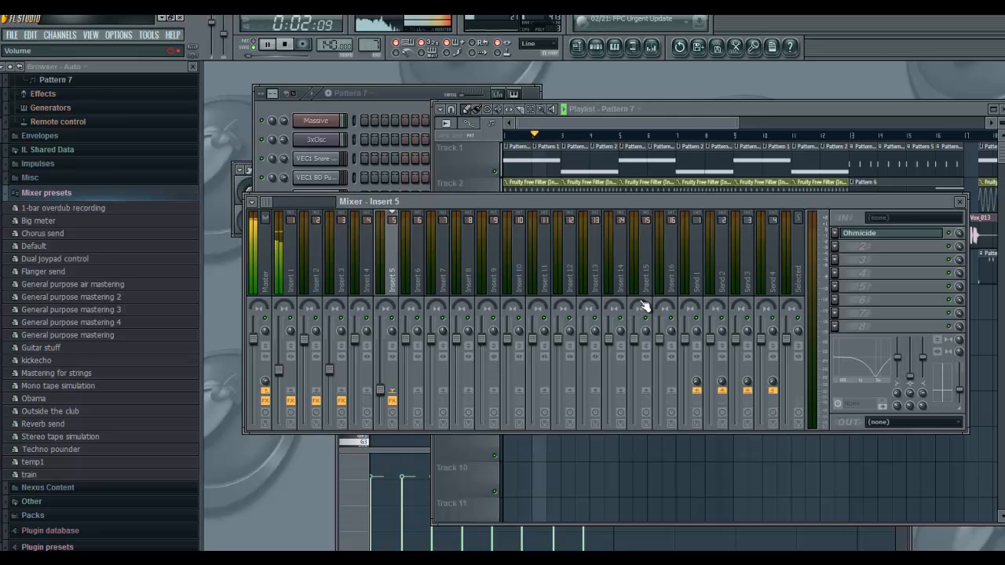
{"action": "left_click", "coordinate": [365, 267]}
{"action": "left_click", "coordinate": [344, 265]}
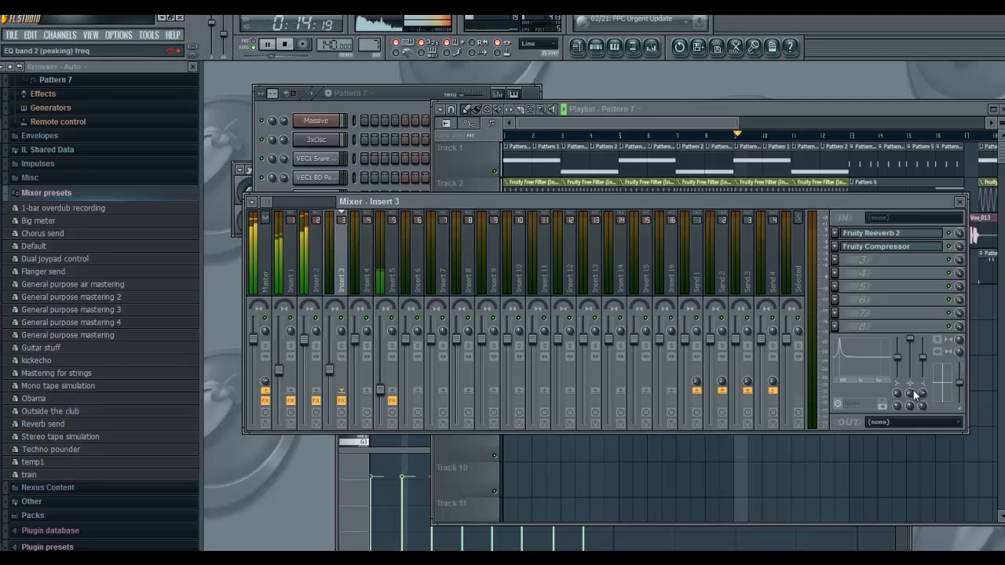
{"action": "left_click", "coordinate": [397, 281]}
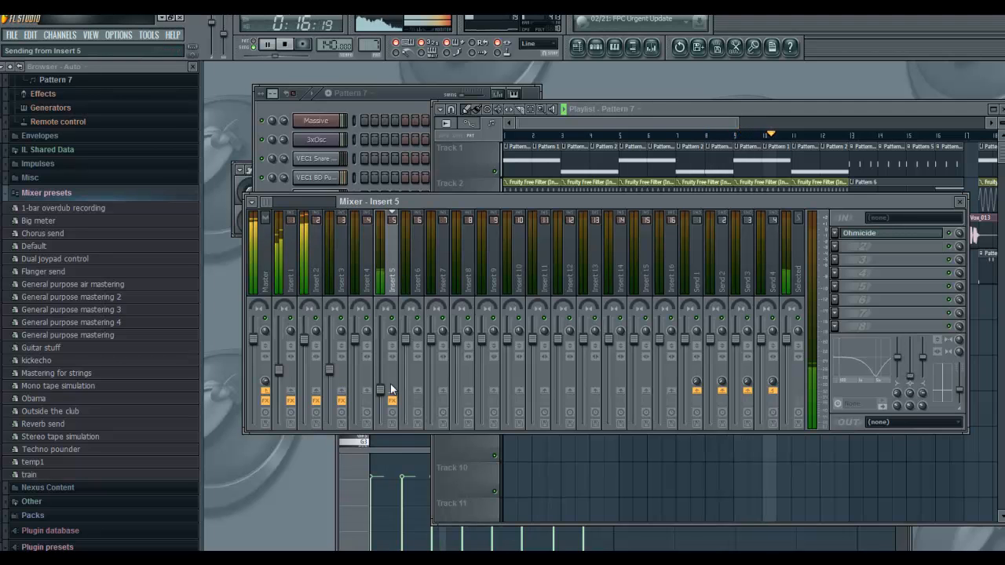
{"action": "left_click_drag", "start_coordinate": [386, 385], "coordinate": [390, 353]}
Raise the frequency of Insert 3's boosted middle EQ band while the song plays.
{"action": "left_click", "coordinate": [322, 269]}
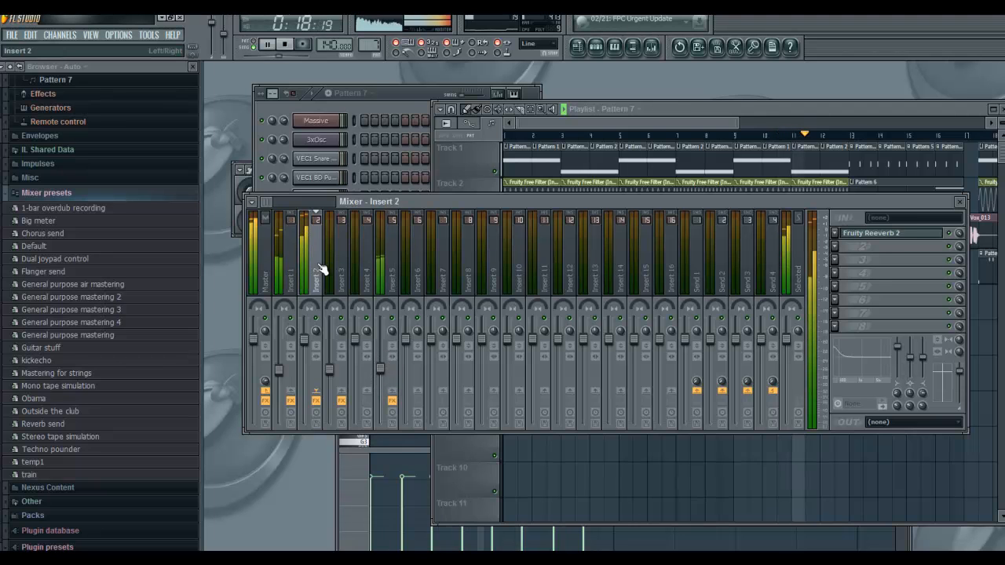
{"action": "left_click", "coordinate": [351, 274]}
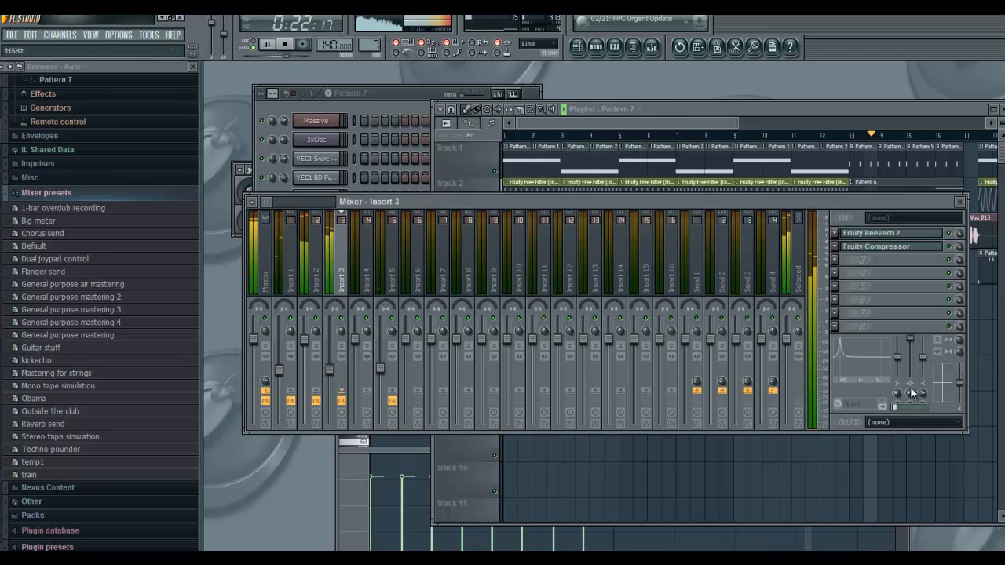
{"action": "left_click_drag", "start_coordinate": [910, 392], "coordinate": [859, 367]}
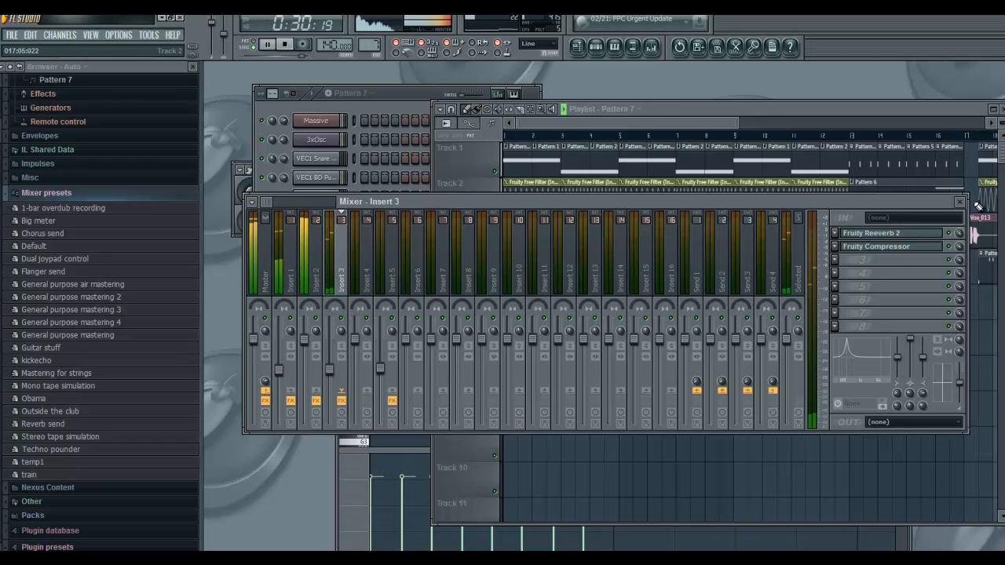
Close the mixer, listen to the song's final section in the playlist and stop playback.
{"action": "left_click", "coordinate": [960, 202]}
{"action": "left_click_drag", "start_coordinate": [634, 122], "coordinate": [767, 129]}
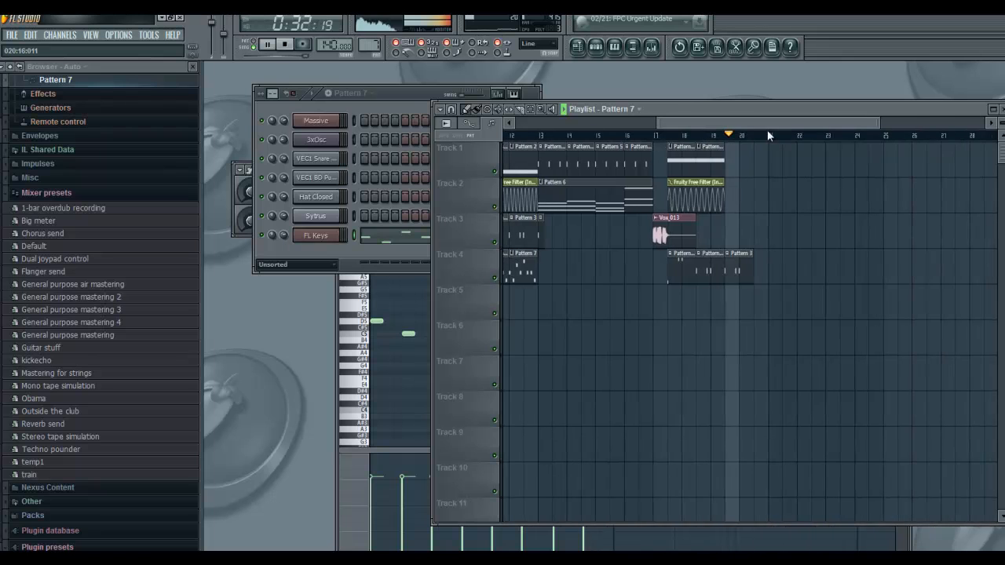
{"action": "left_click", "coordinate": [286, 45]}
{"action": "left_click", "coordinate": [289, 45]}
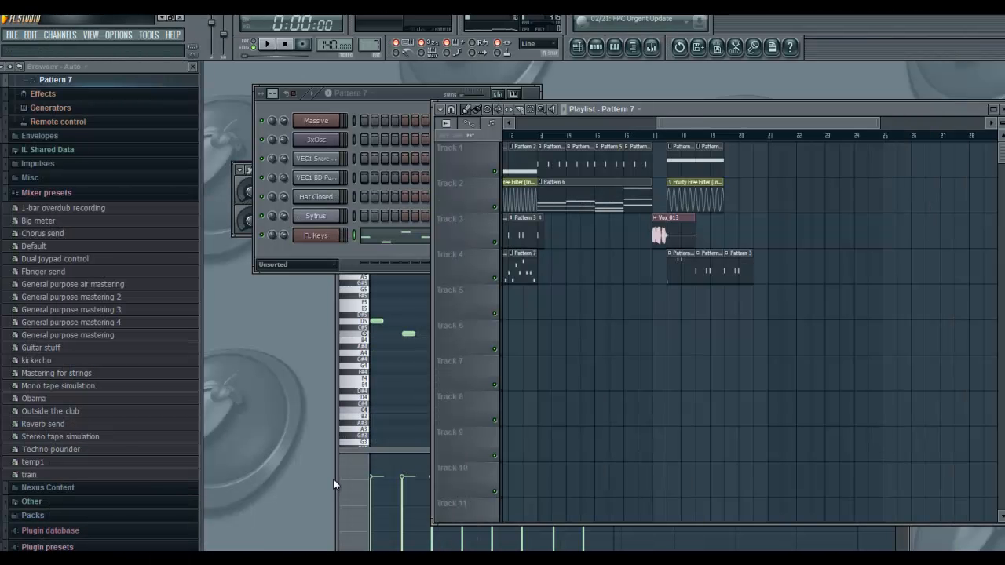
{"action": "left_click", "coordinate": [385, 559]}
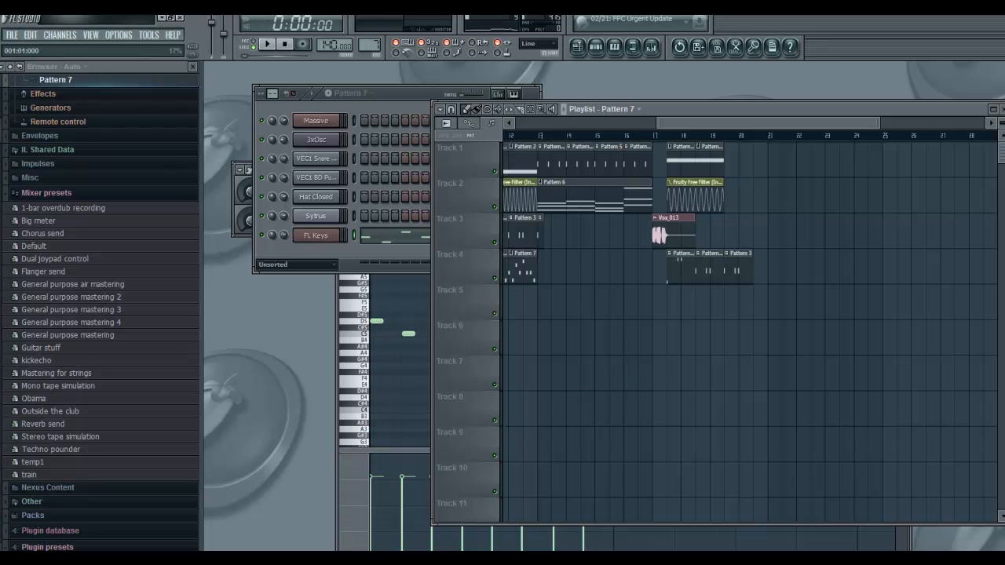